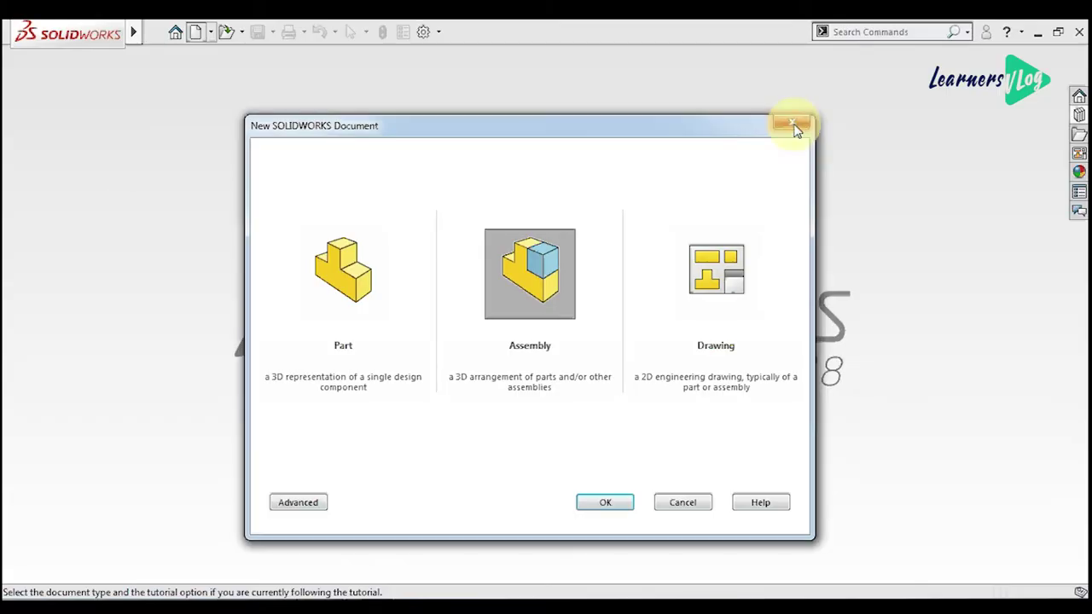
Step: Create a new blank Part document, Part11
left_click(793, 124)
left_click(195, 34)
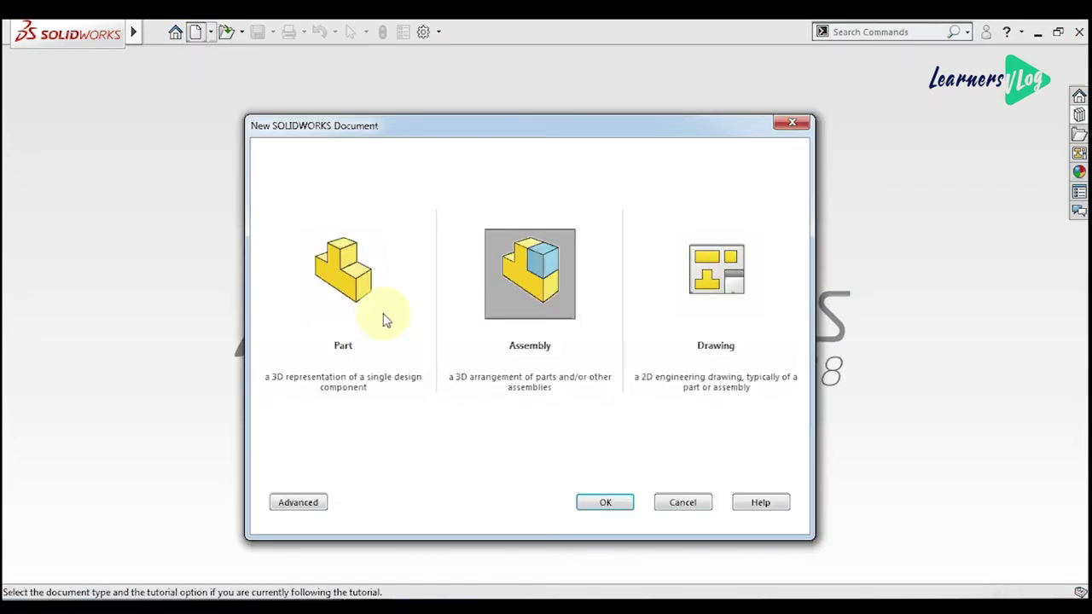
left_click(382, 314)
double_click(353, 285)
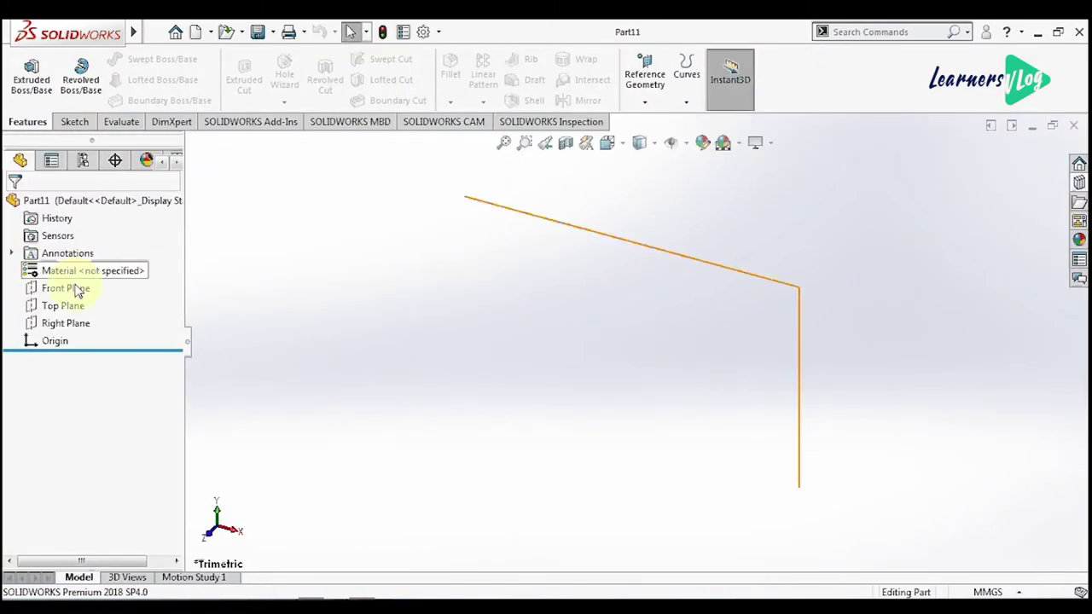
Step: On the Front Plane, draw a horizontal construction centerline through the origin
left_click(75, 290)
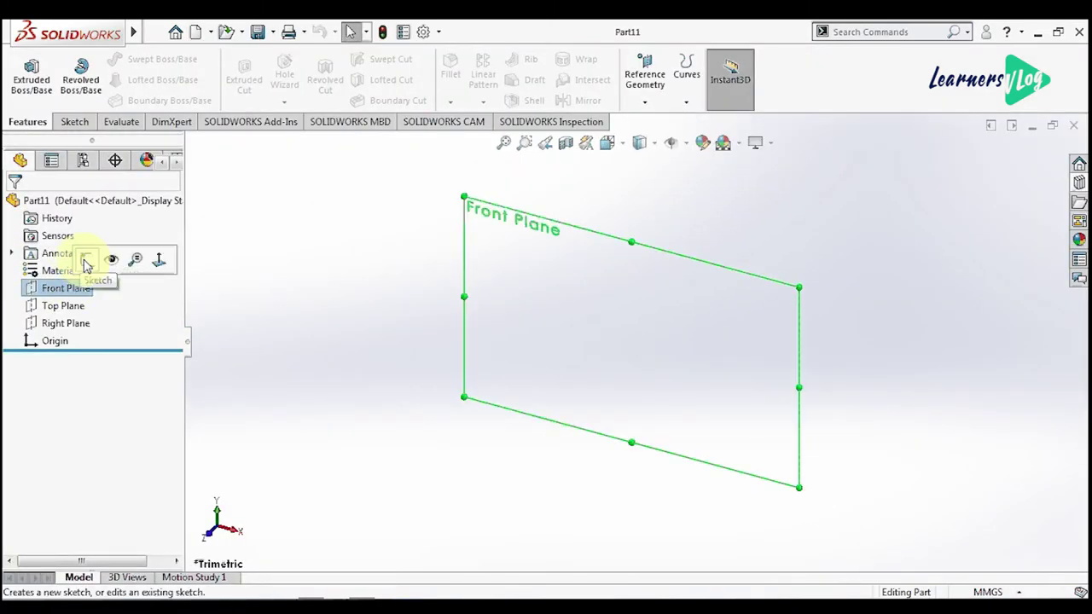
left_click(89, 253)
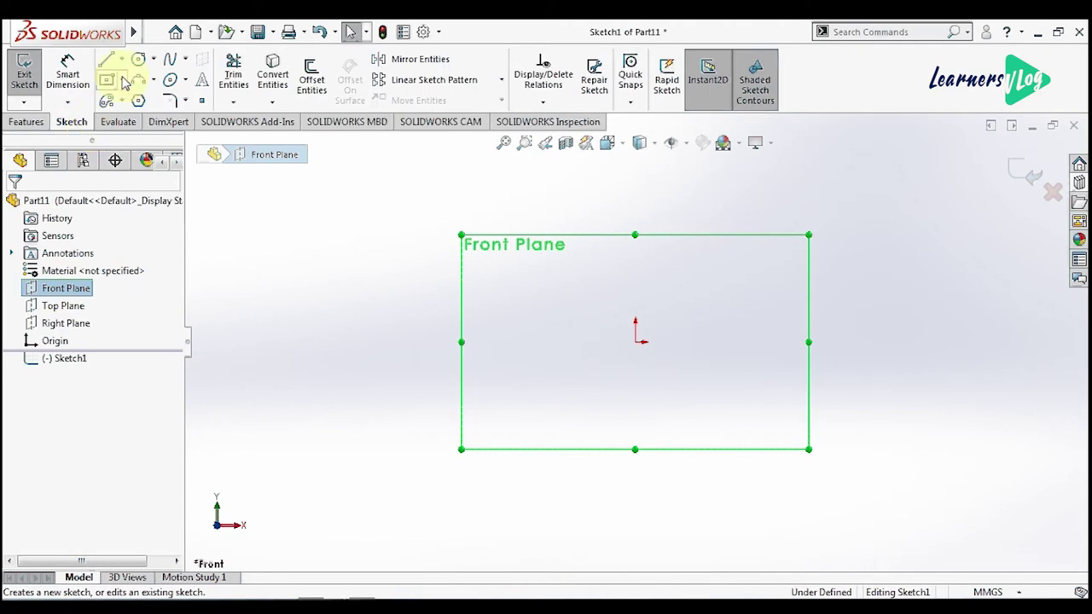
left_click(124, 60)
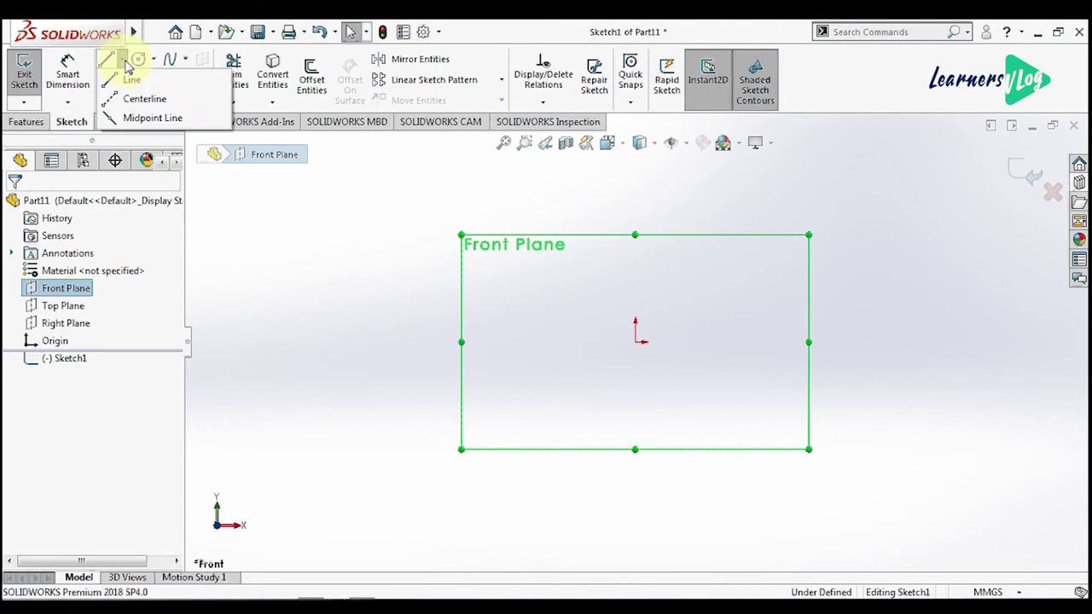
left_click(152, 117)
left_click(634, 342)
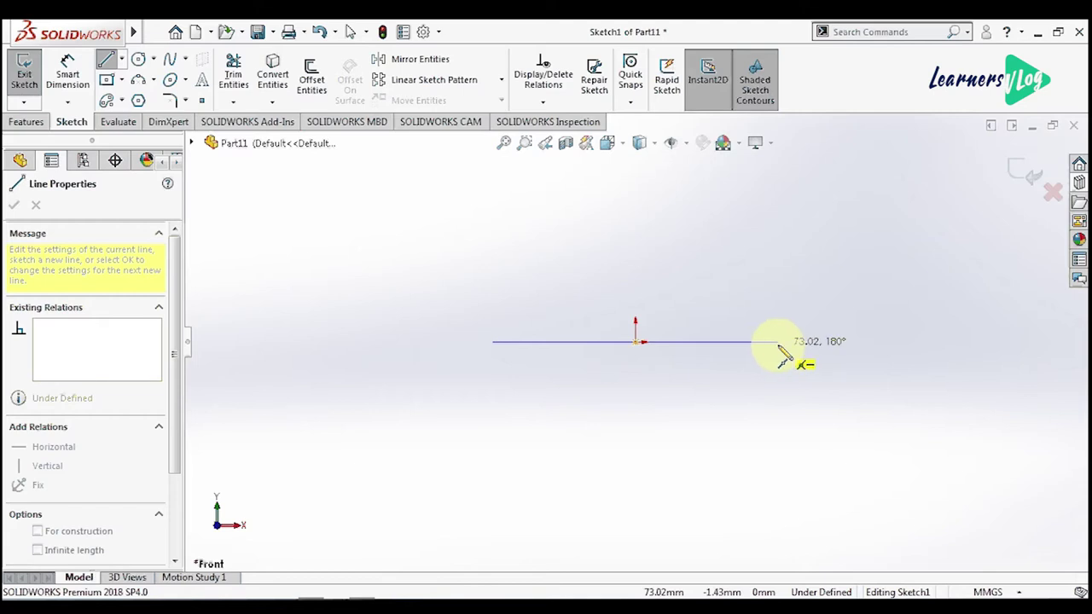
left_click(777, 342)
key("Escape")
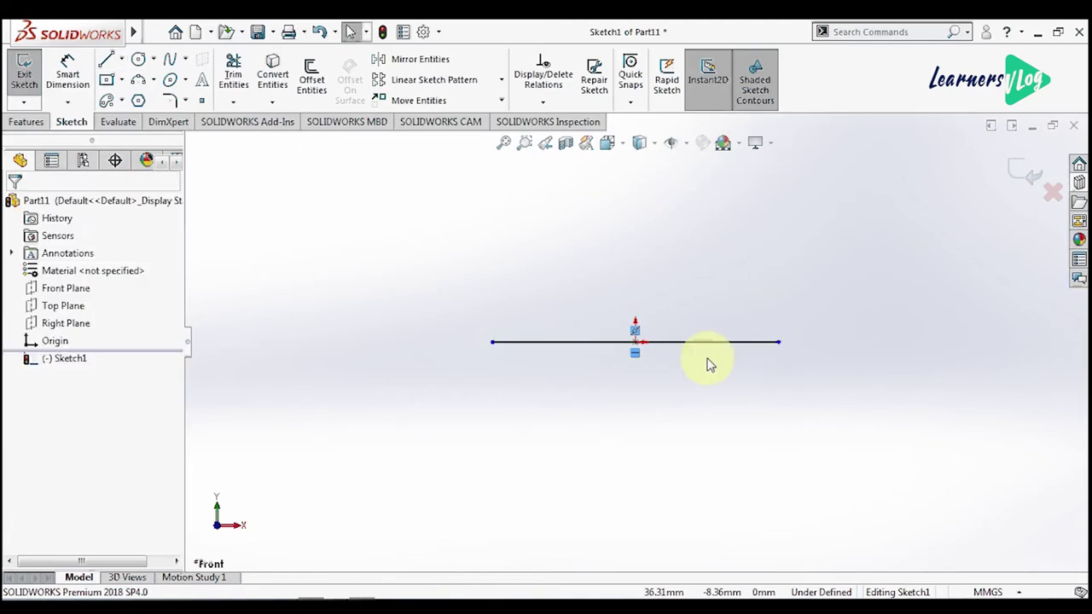
left_click(707, 342)
left_click(38, 458)
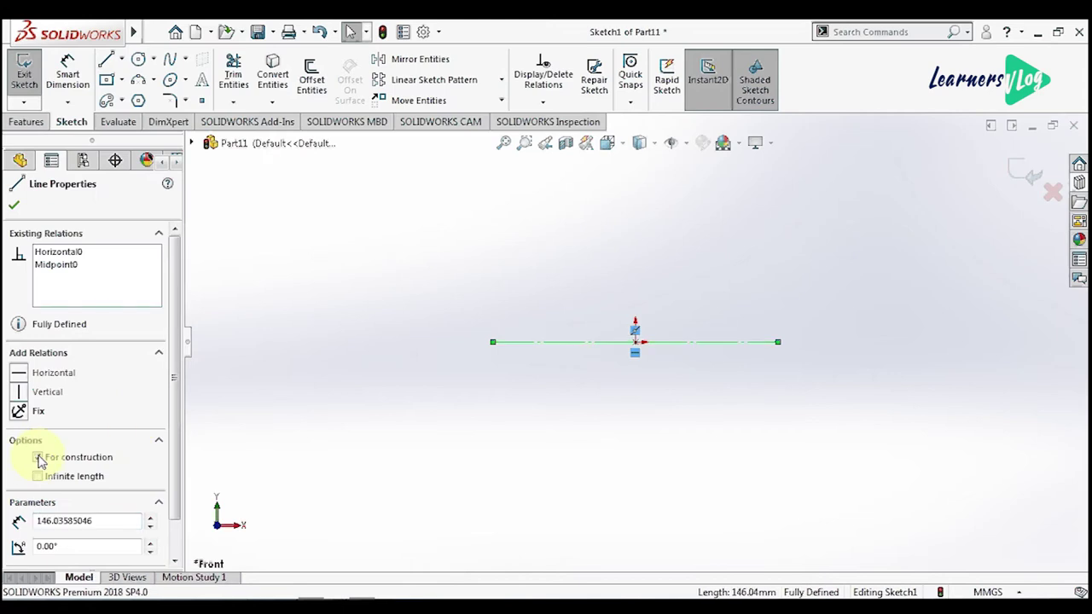
left_click(14, 205)
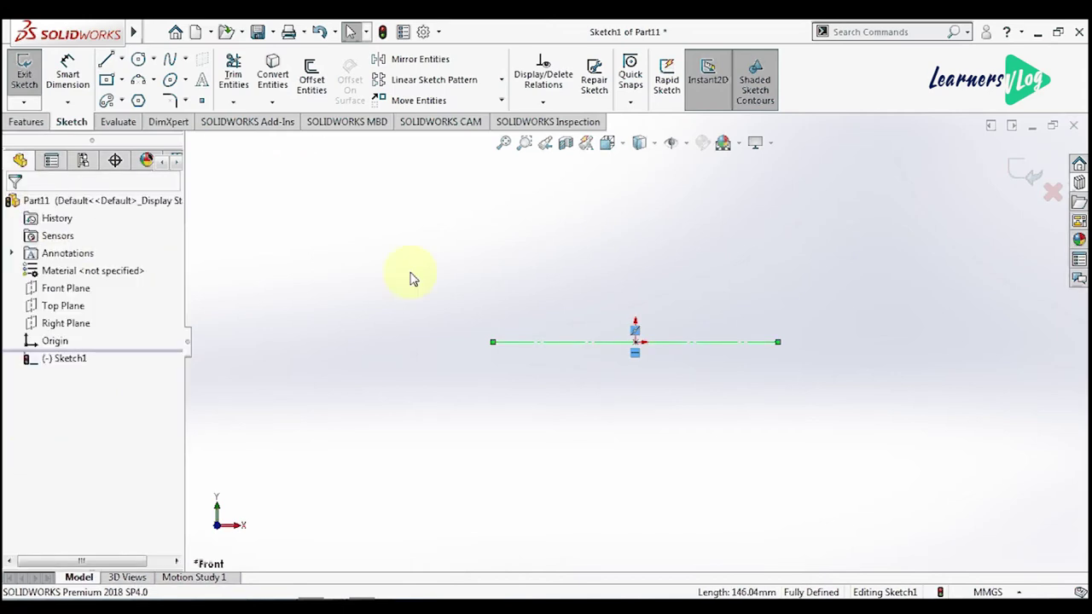
Step: Draw a closed rectangle above the centerline, starting from a midpoint line
left_click(121, 59)
left_click(149, 117)
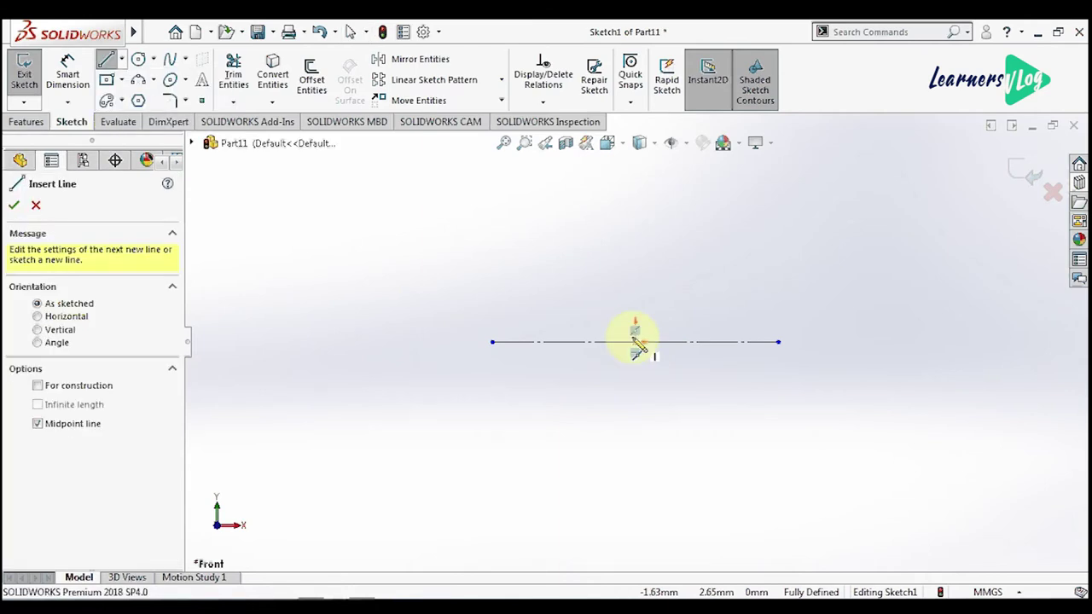
left_click(636, 295)
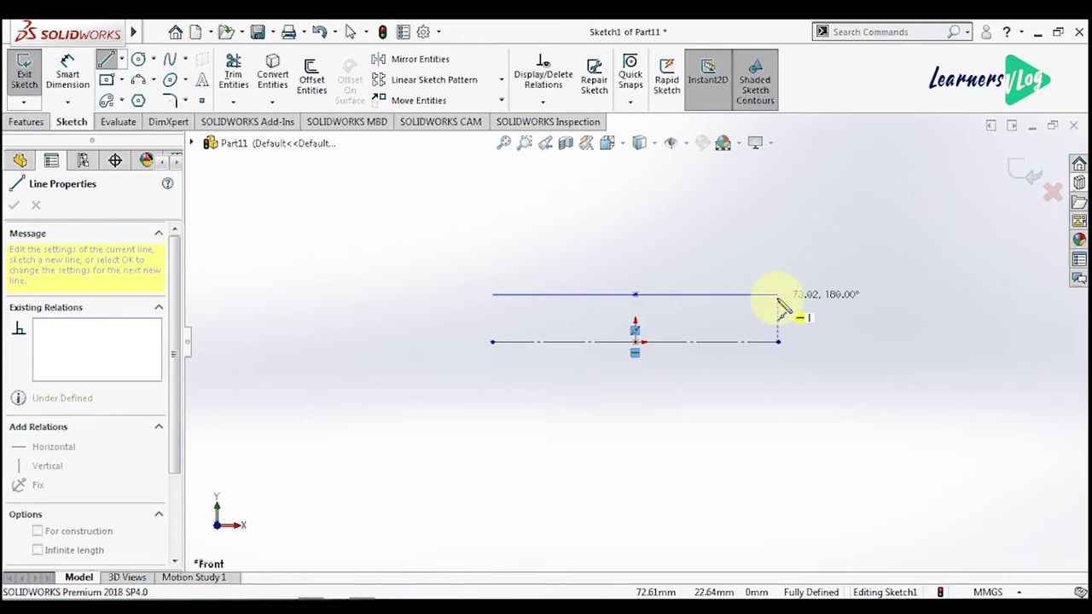
left_click(778, 295)
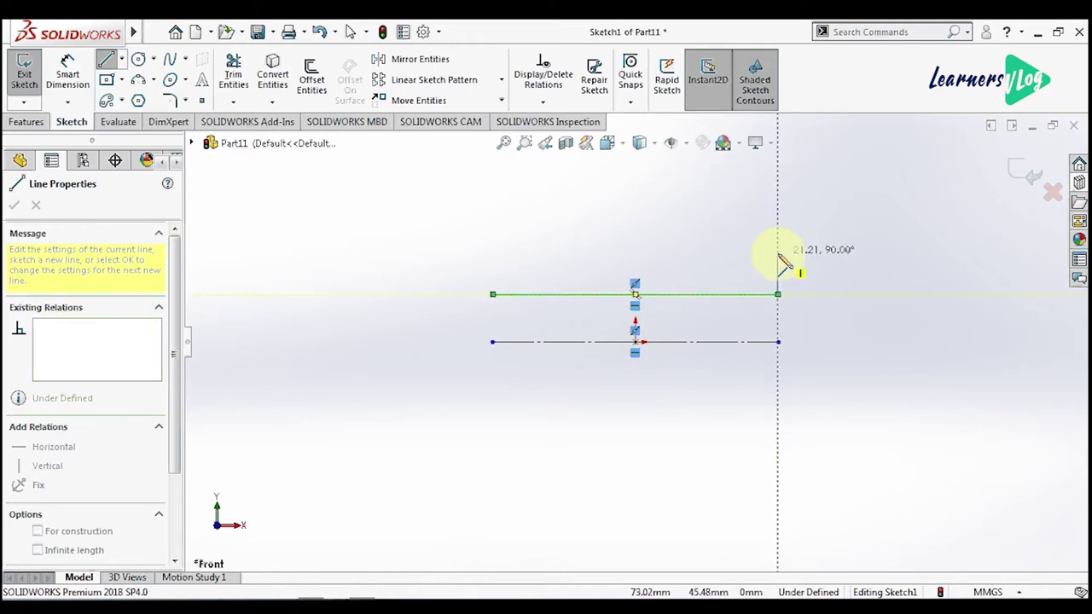
left_click(778, 254)
left_click(493, 254)
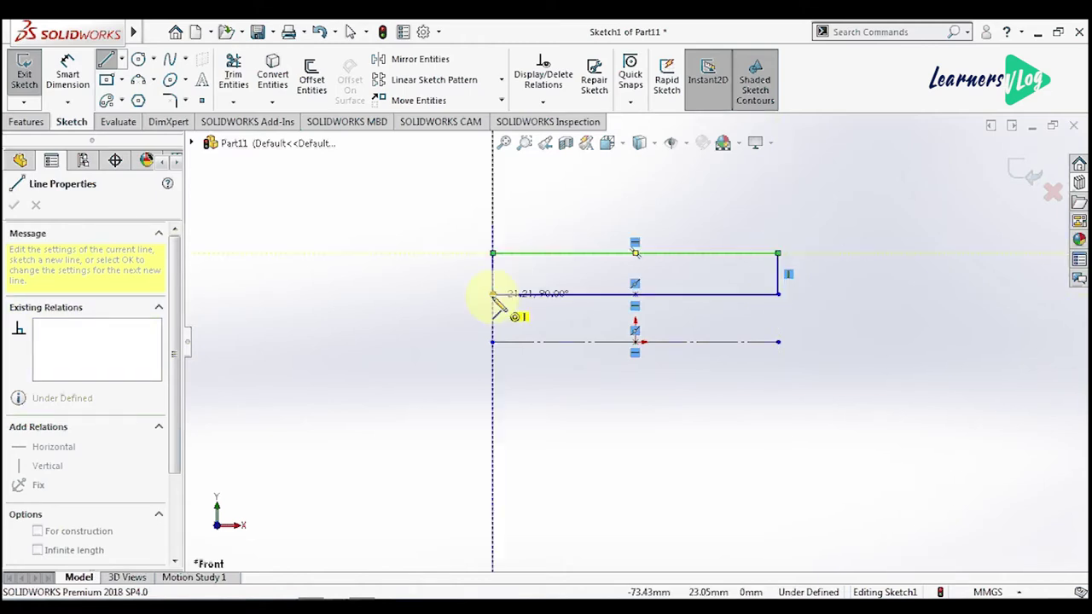
left_click(493, 295)
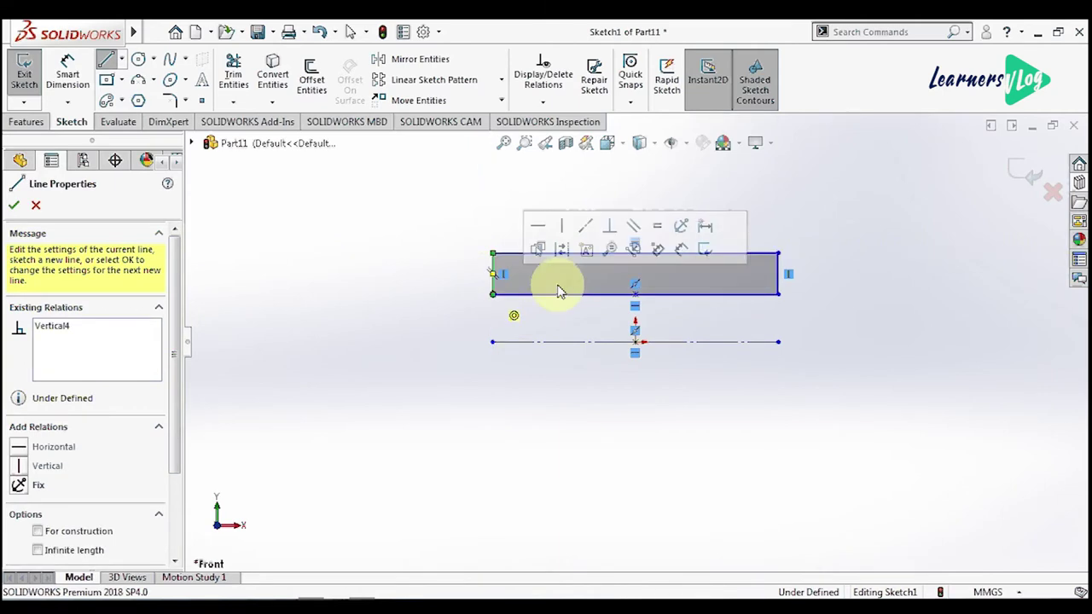
left_click(53, 78)
Step: Dimension the rectangle's bottom and top edges 30 and 40 mm from the centerline
left_click(707, 295)
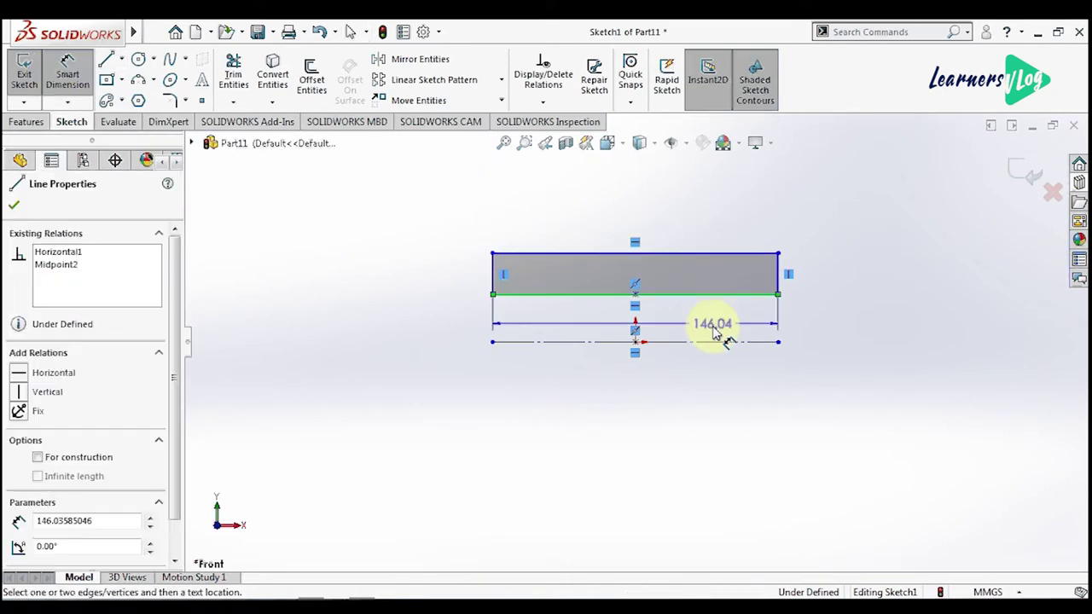
left_click(707, 343)
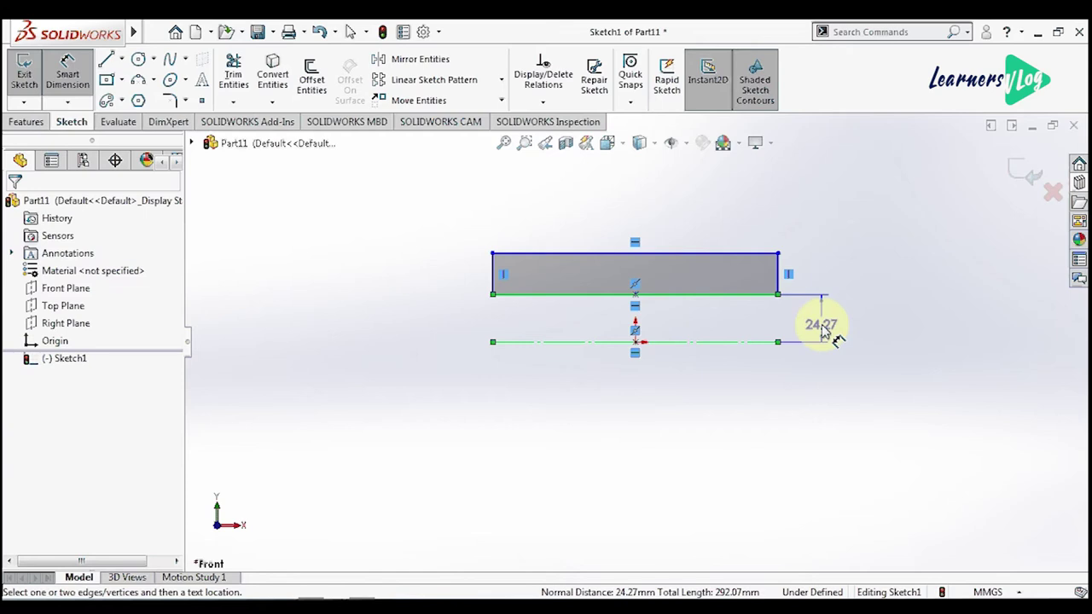
left_click(828, 339)
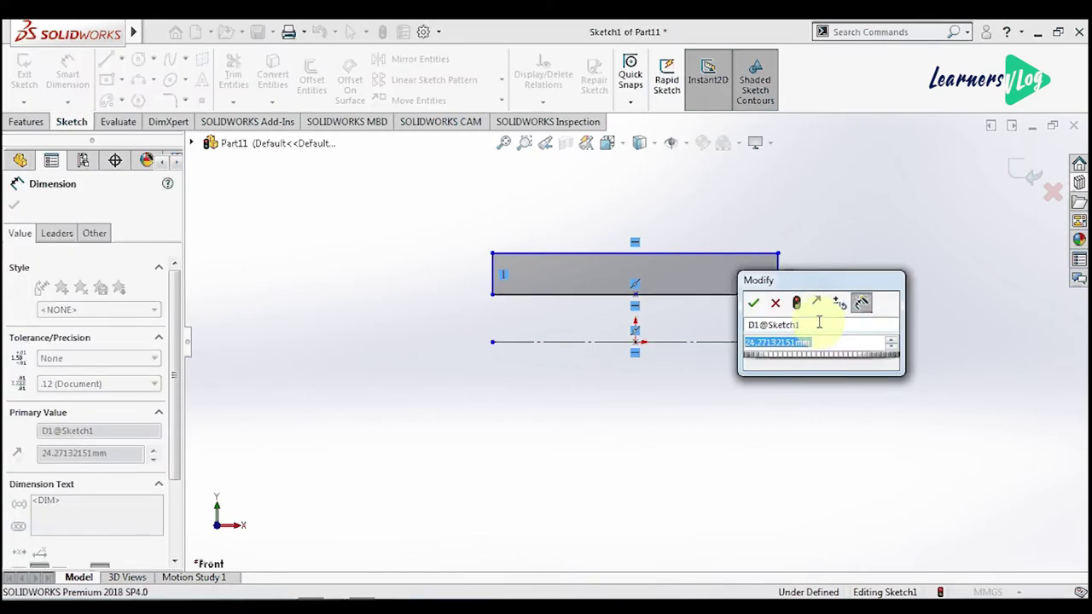
type("3")
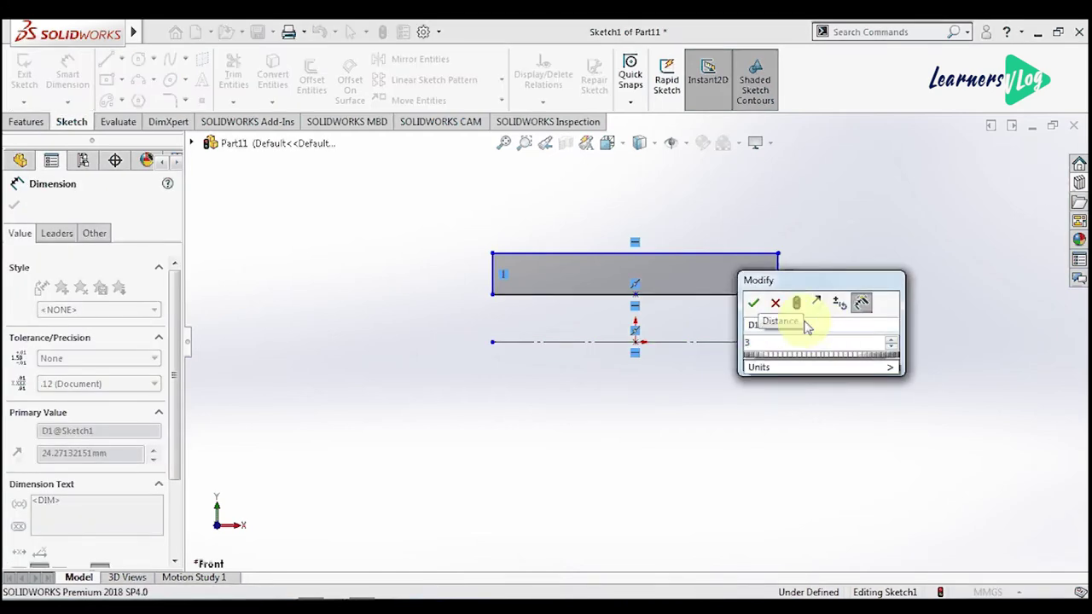
type("0")
key("Return")
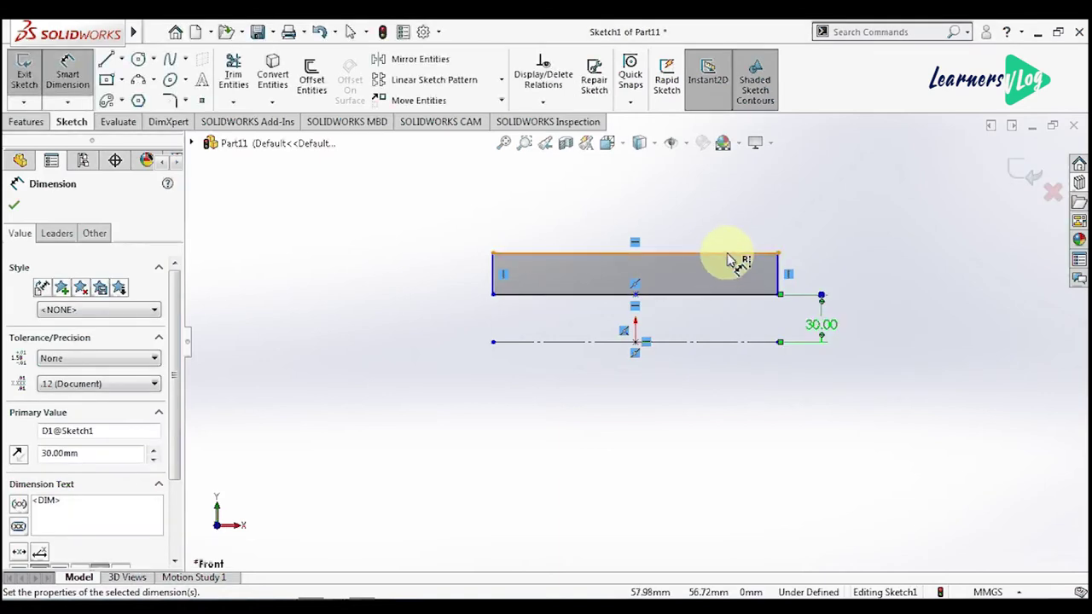
left_click(731, 254)
left_click(732, 342)
left_click(878, 308)
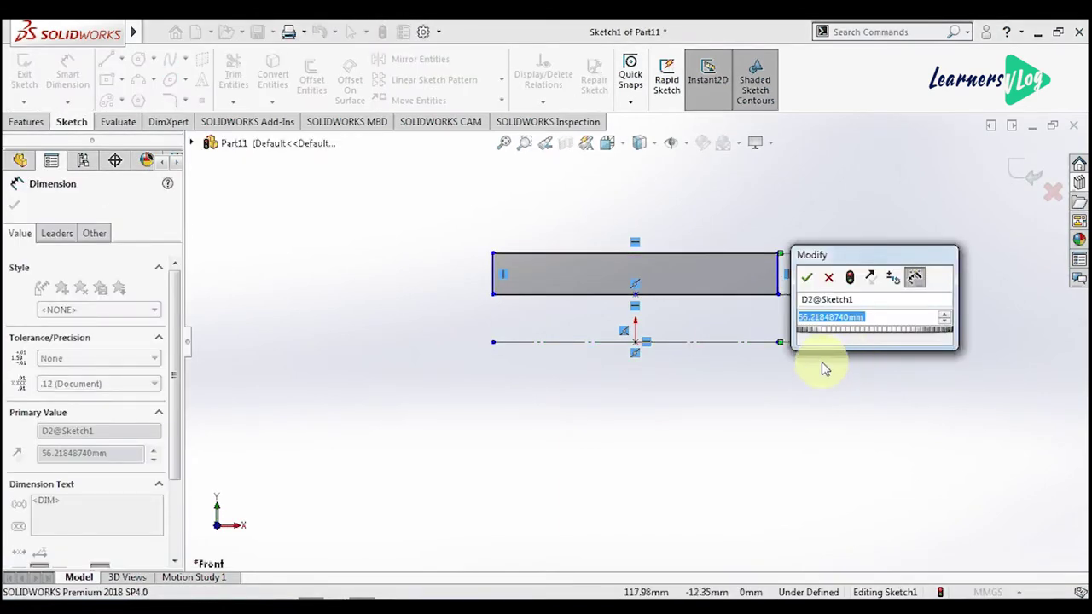
type("4")
key("Escape")
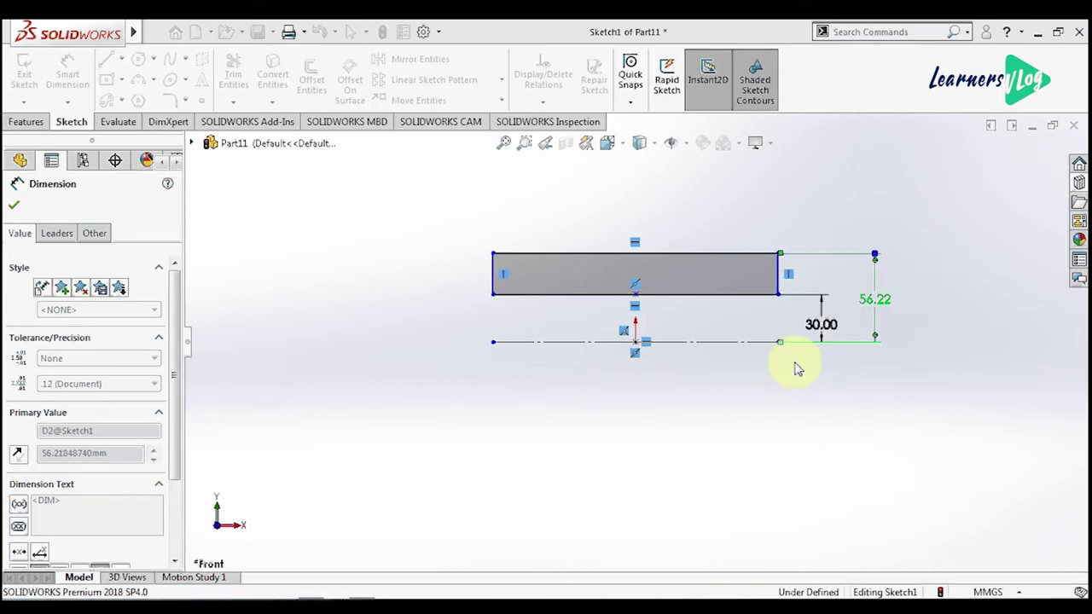
Step: Set the rectangle's top edge length to 150 mm
scroll(691, 321, "down", 3)
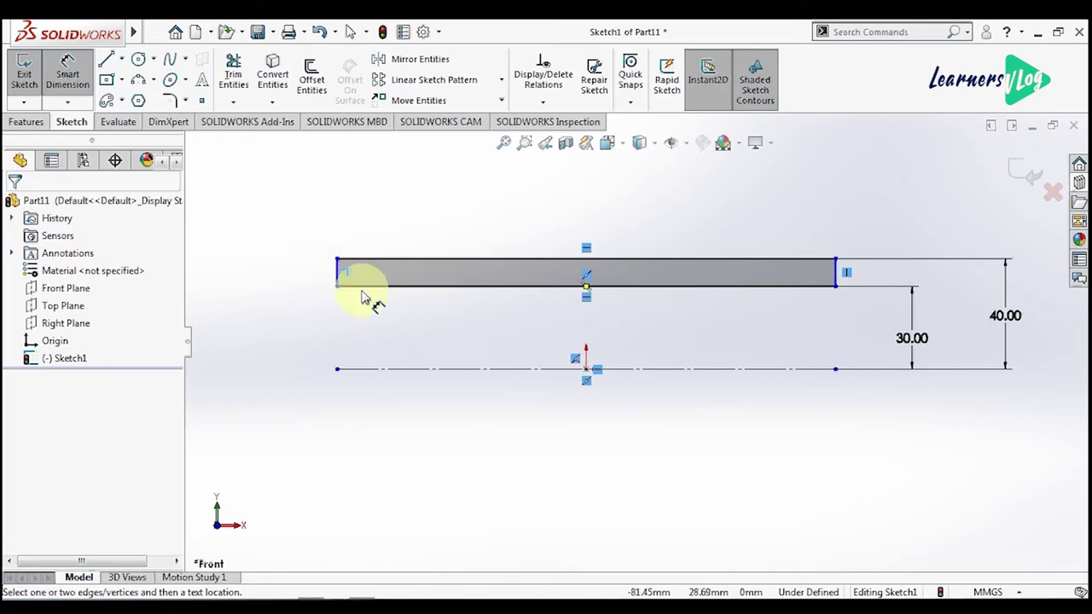
left_click(389, 259)
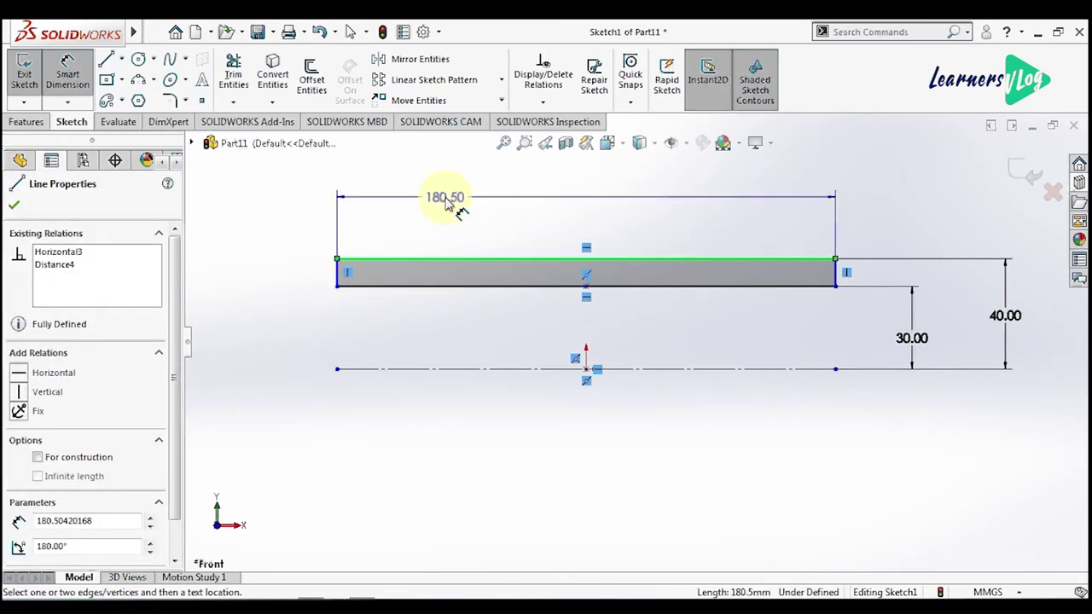
left_click(445, 201)
type("150")
key("Return")
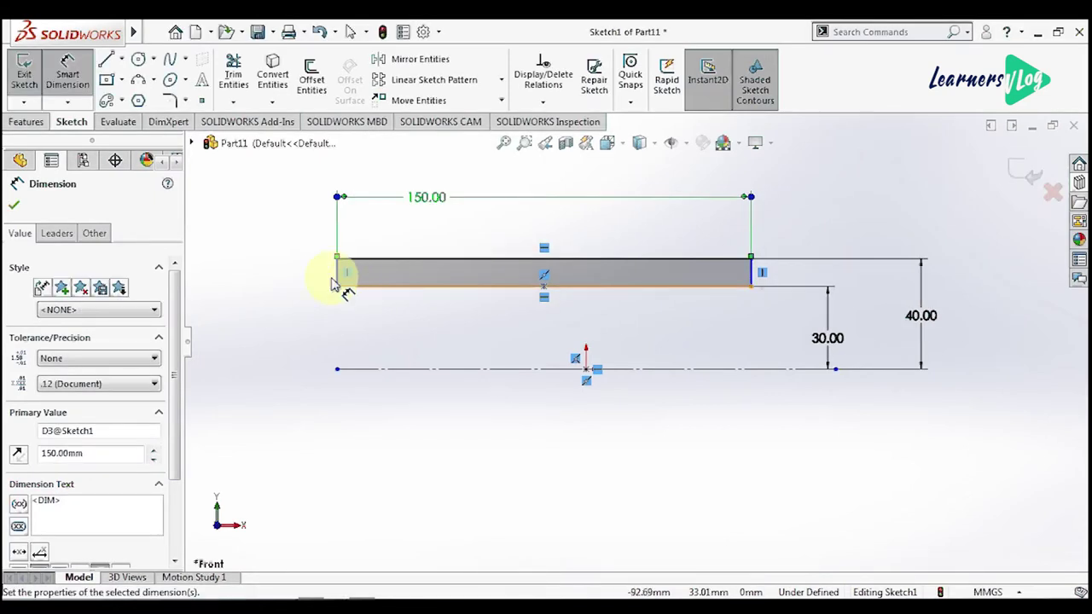
Step: Dimension the rectangle's left edge 75 mm from the origin
left_click(336, 277)
key("Escape")
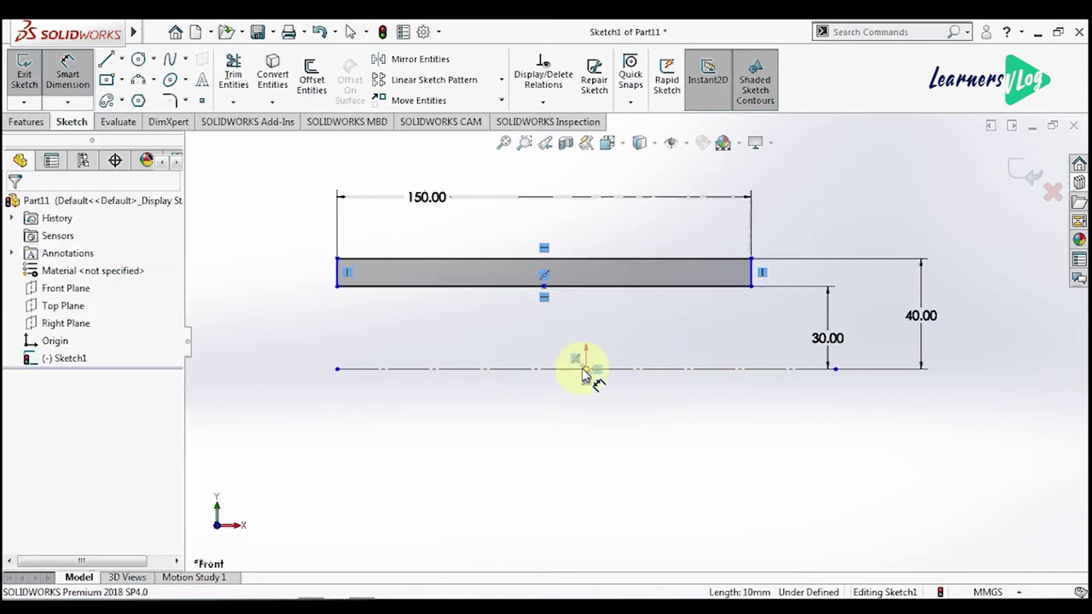
left_click(585, 370)
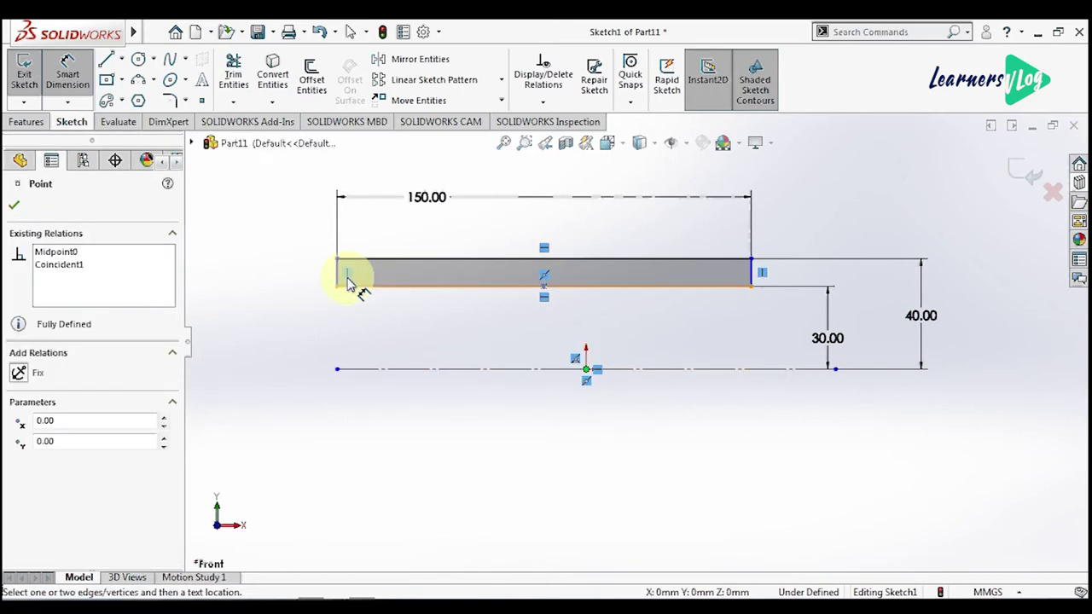
left_click(348, 279)
left_click(456, 415)
type("7")
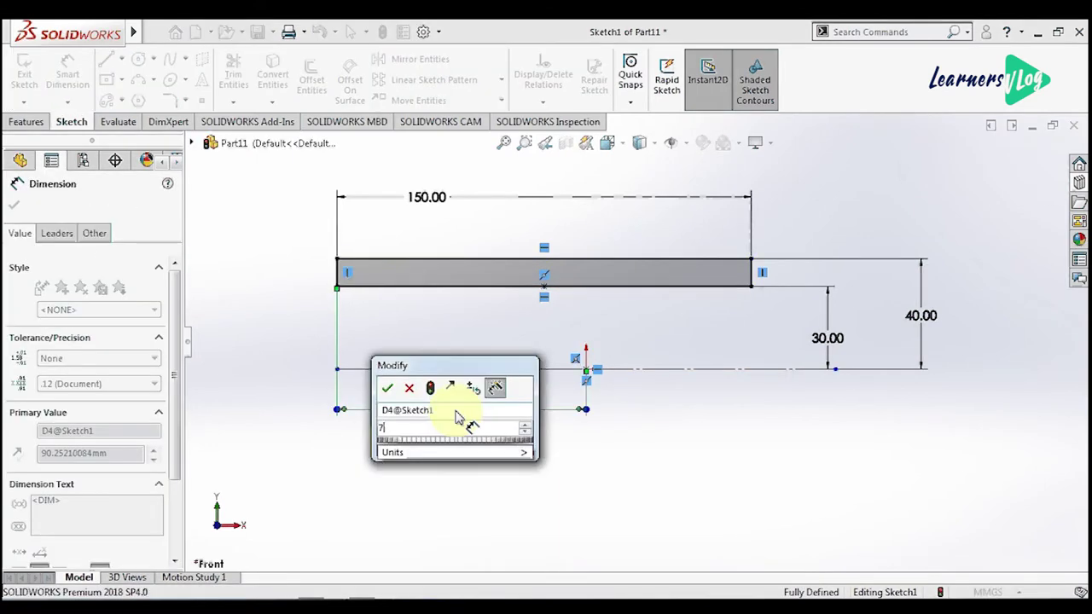
type("5")
key("Return")
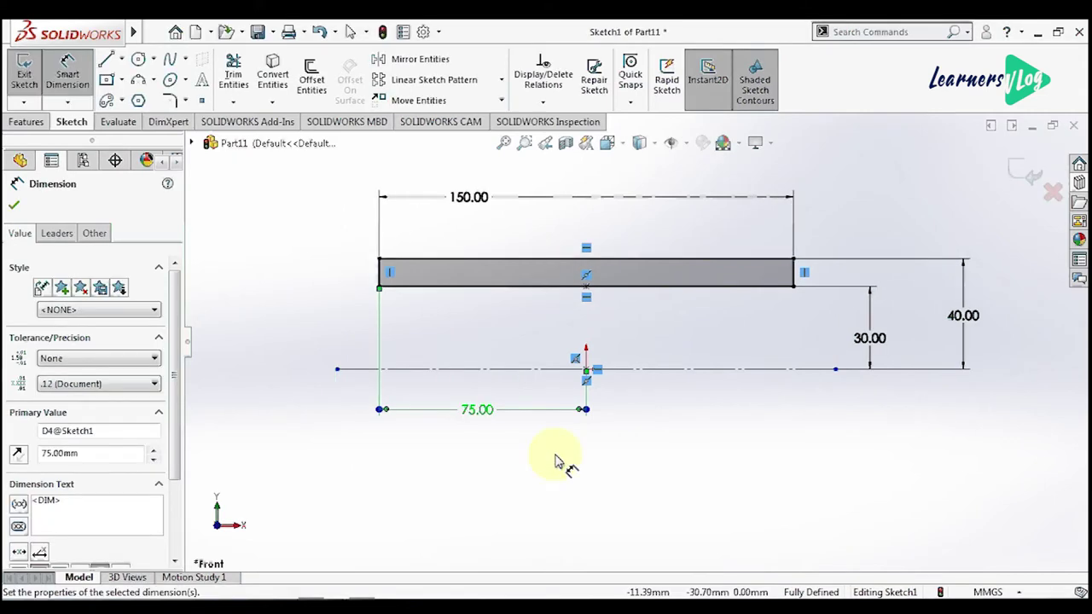
left_click(734, 497)
Step: Revolve the rectangle 360° about centerline Line1 into a hollow tube
key("Escape")
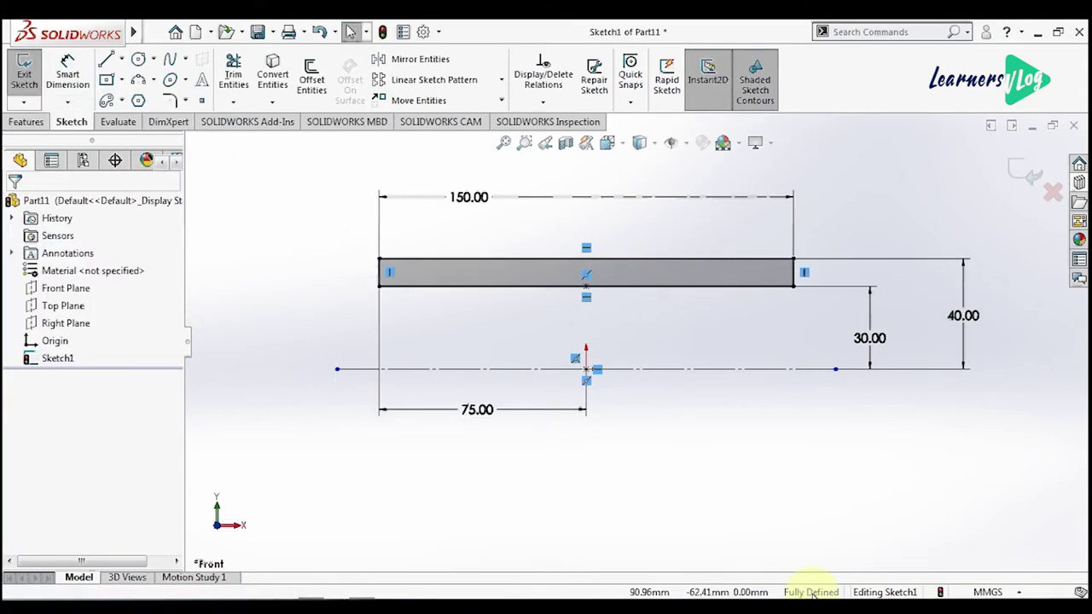
left_click(27, 121)
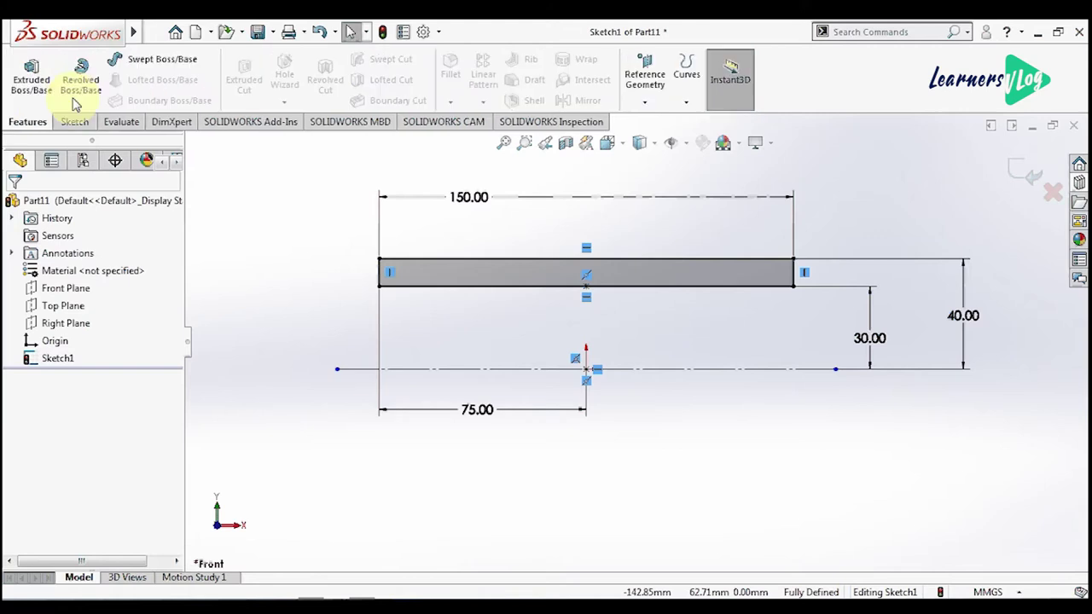
left_click(90, 85)
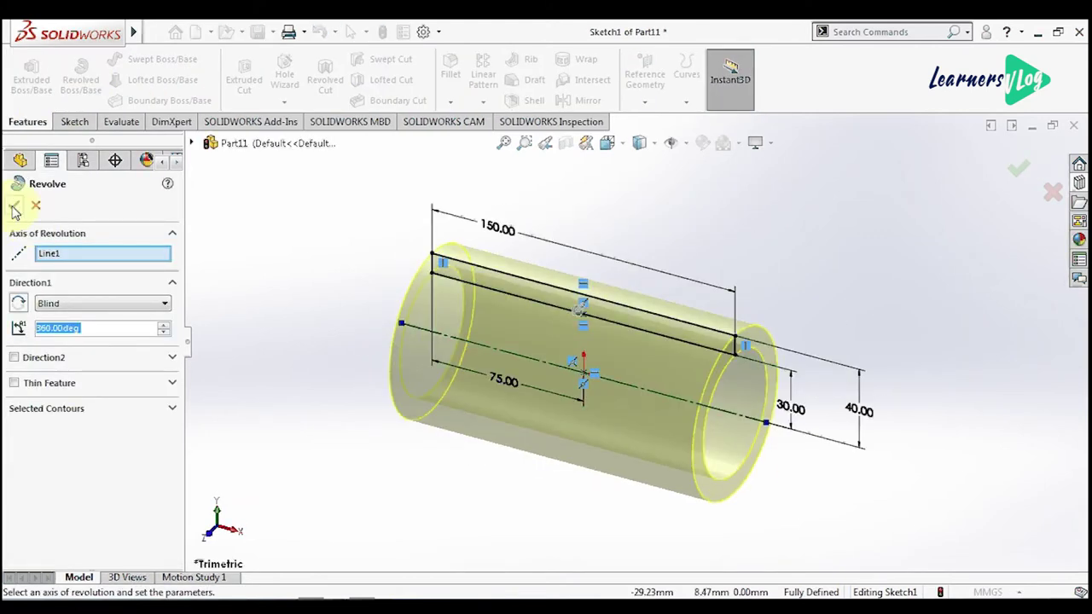
left_click(836, 309)
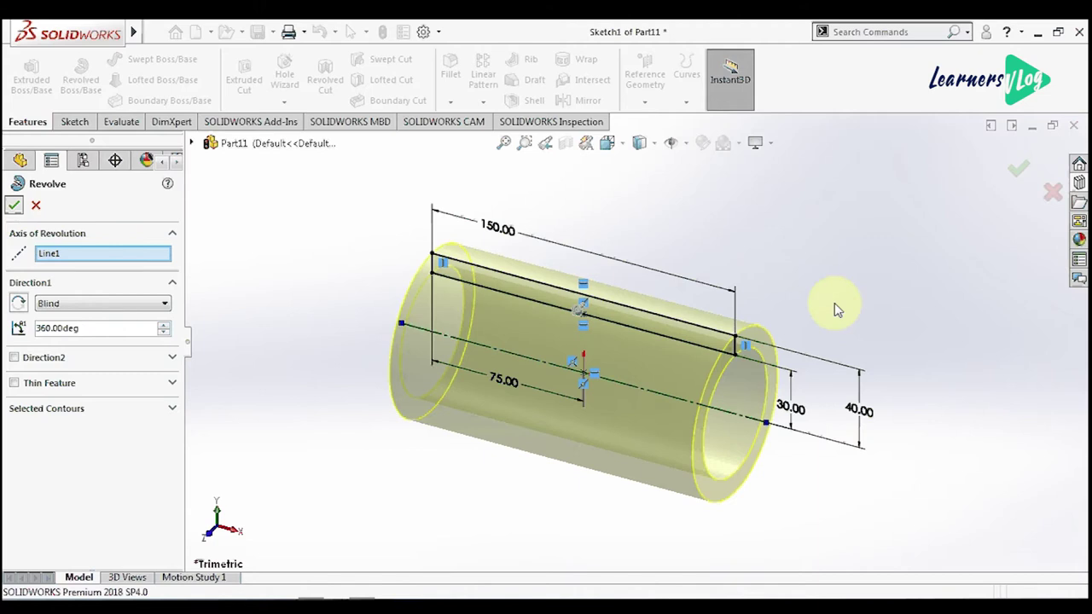
key("Return")
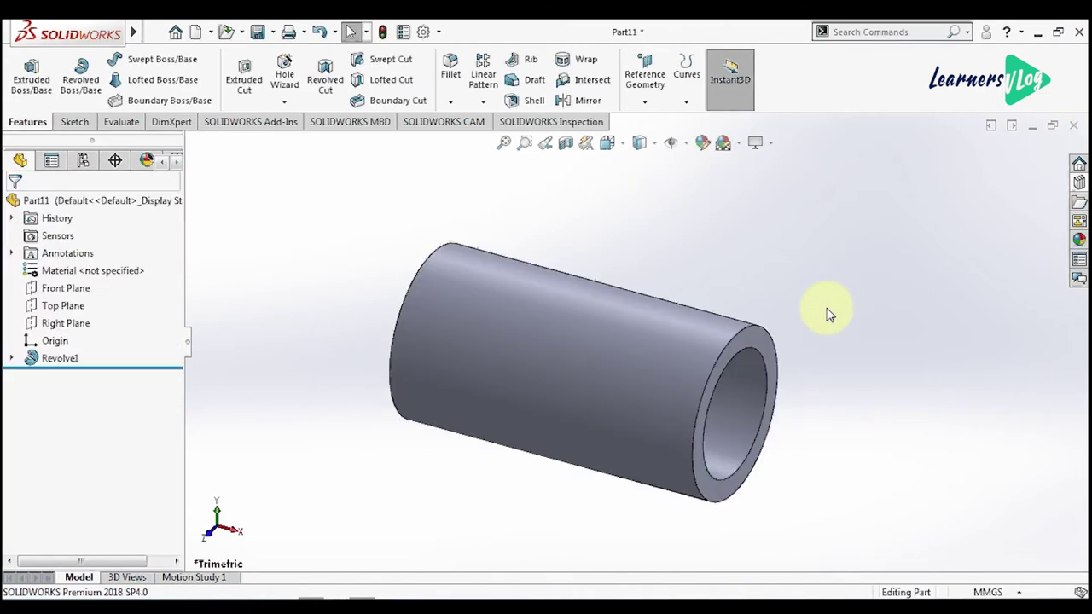
Step: Chamfer the tube's front outer circular edge 5 mm at 45°
left_click(751, 327)
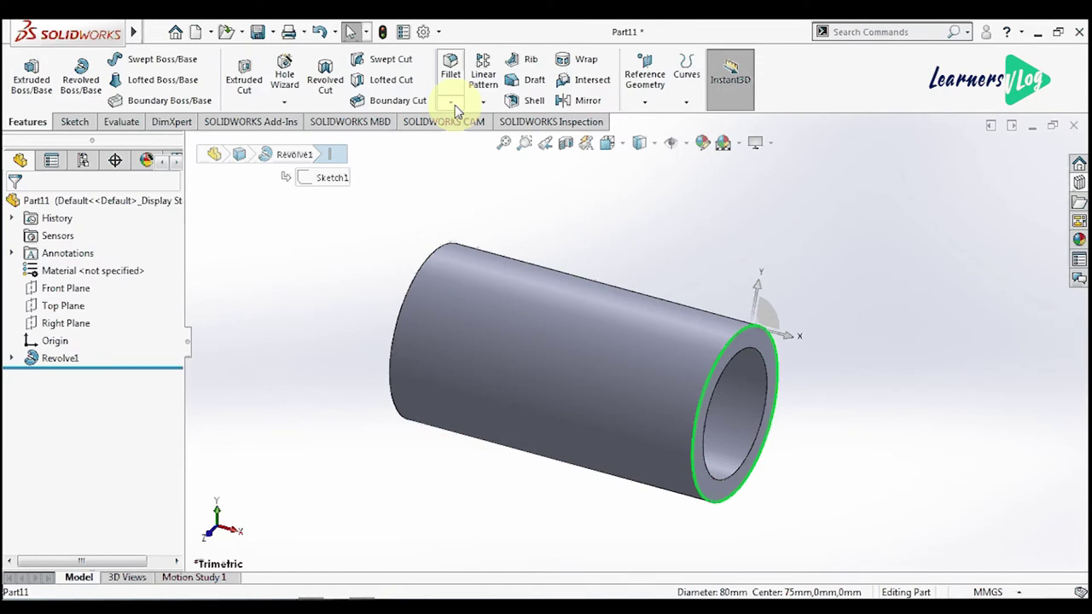
left_click(453, 102)
left_click(461, 141)
double_click(75, 526)
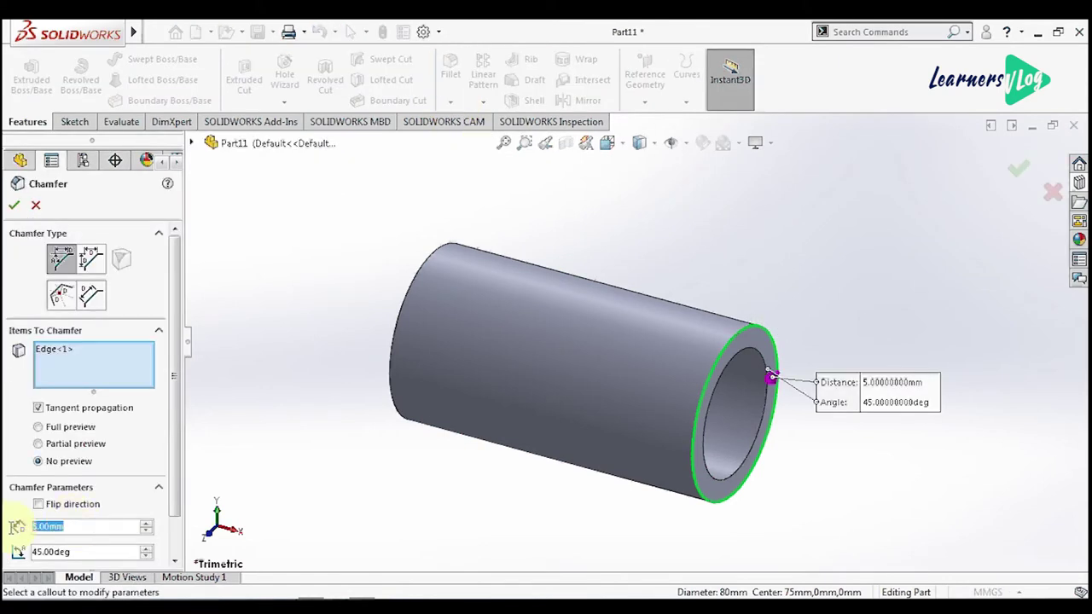
type("5")
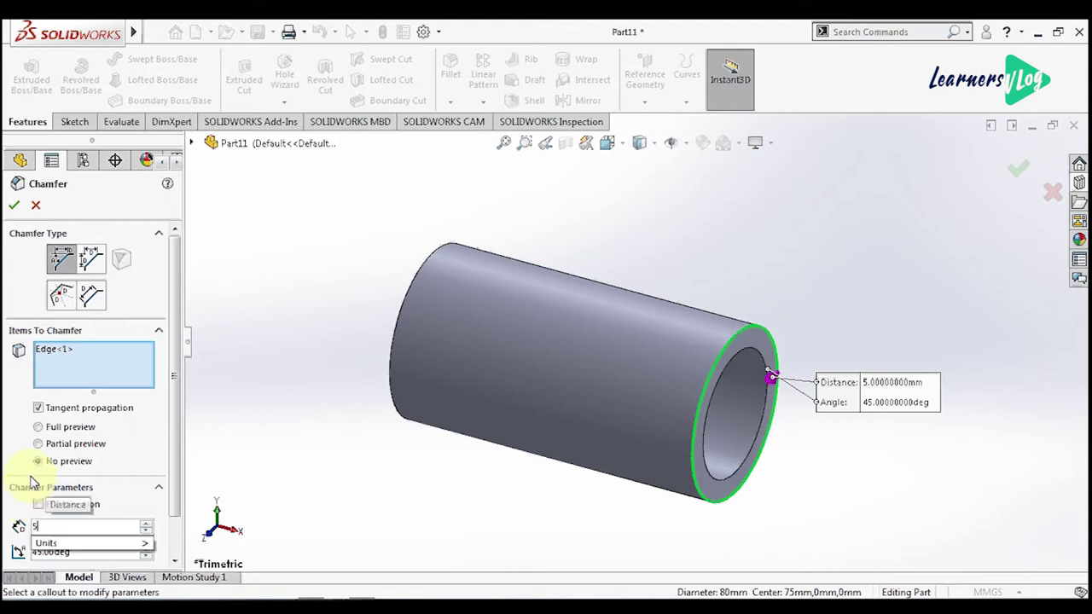
left_click(12, 206)
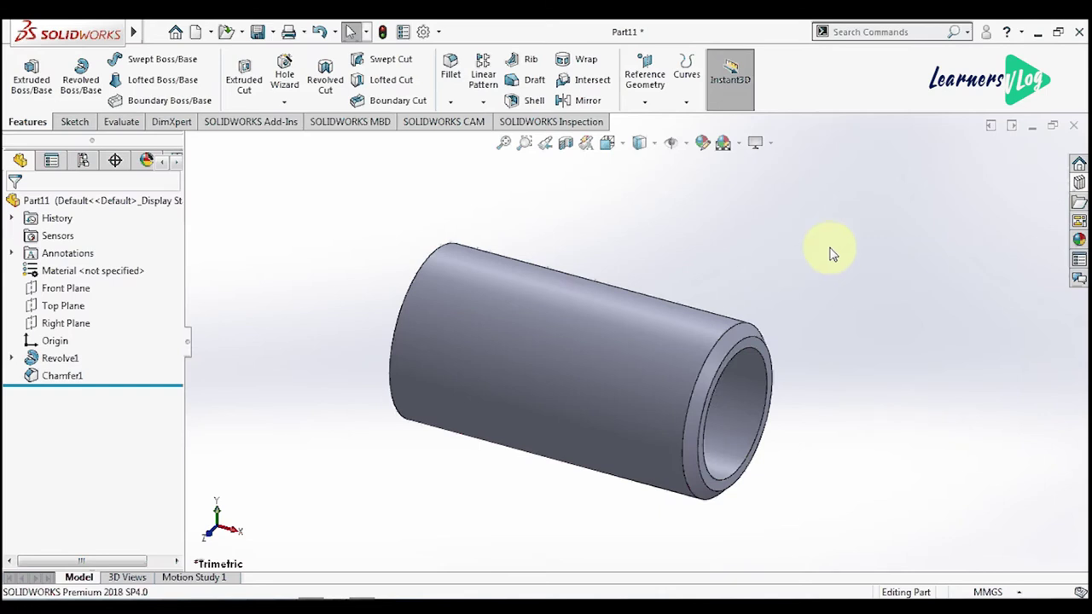
key("ctrl+s")
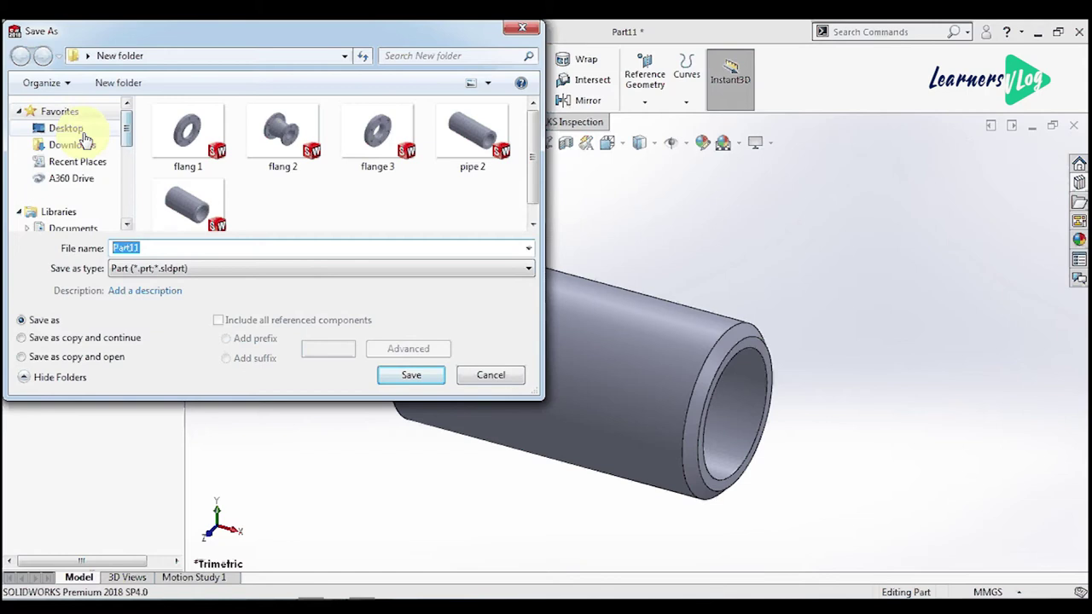
Step: Save the part as 'pipe1' inside a new folder created on the Desktop
left_click(84, 133)
right_click(441, 157)
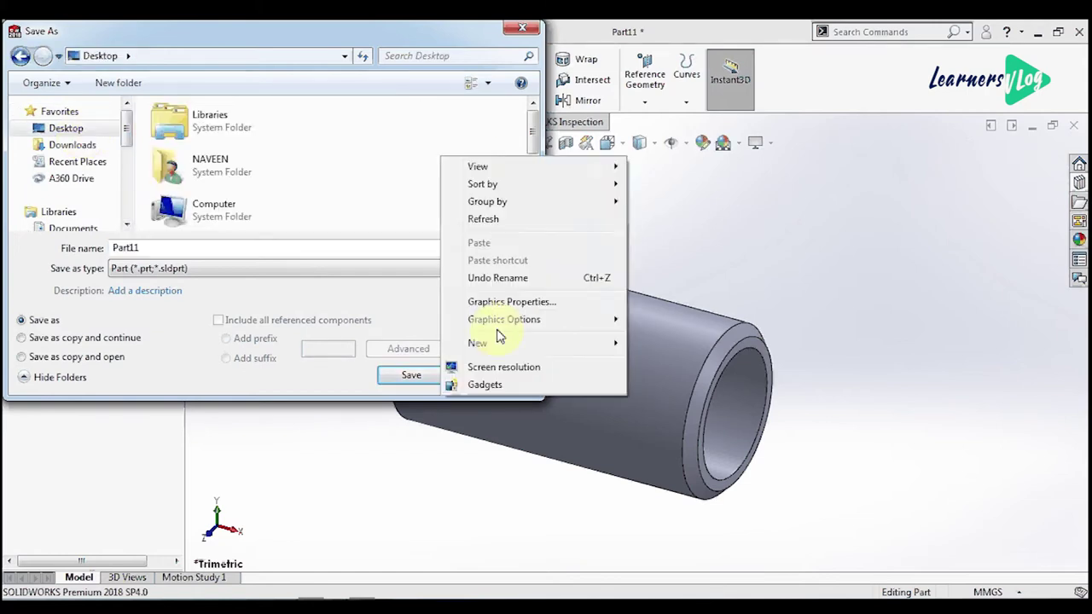
mouse_move(478, 342)
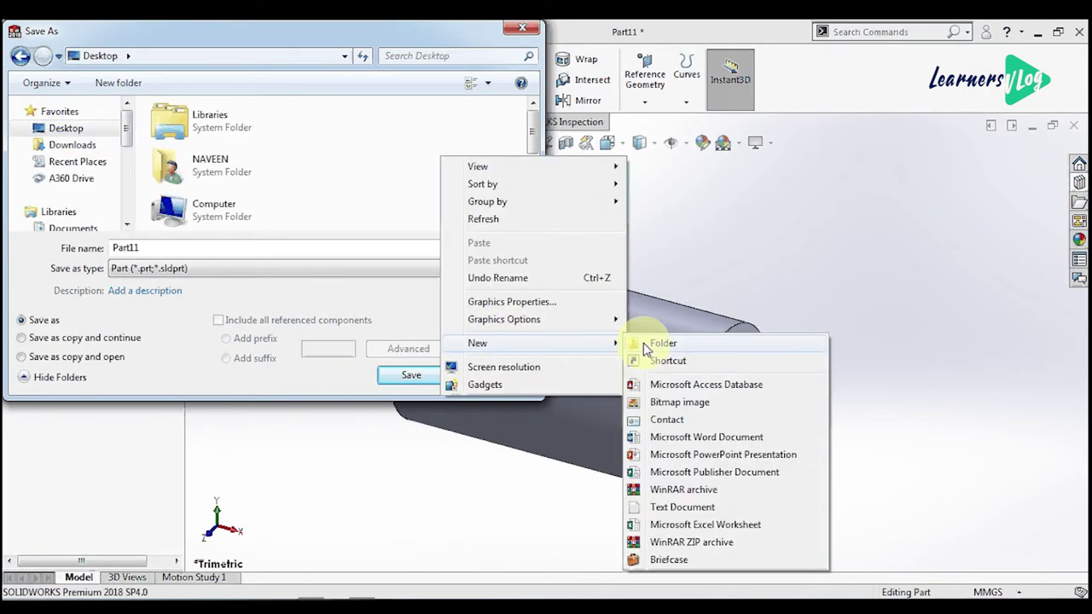
left_click(662, 344)
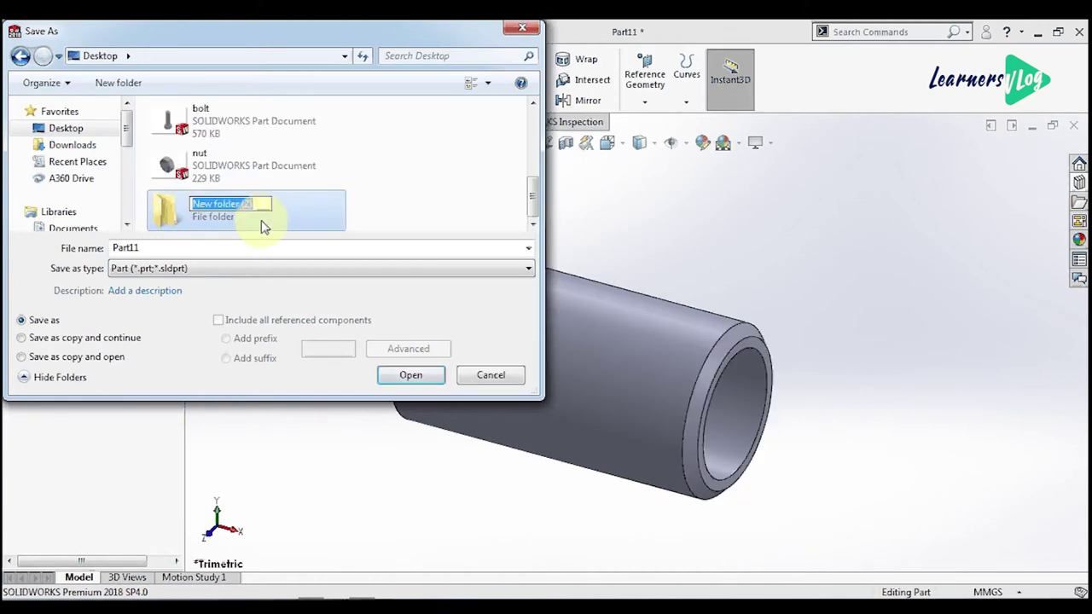
left_click(406, 368)
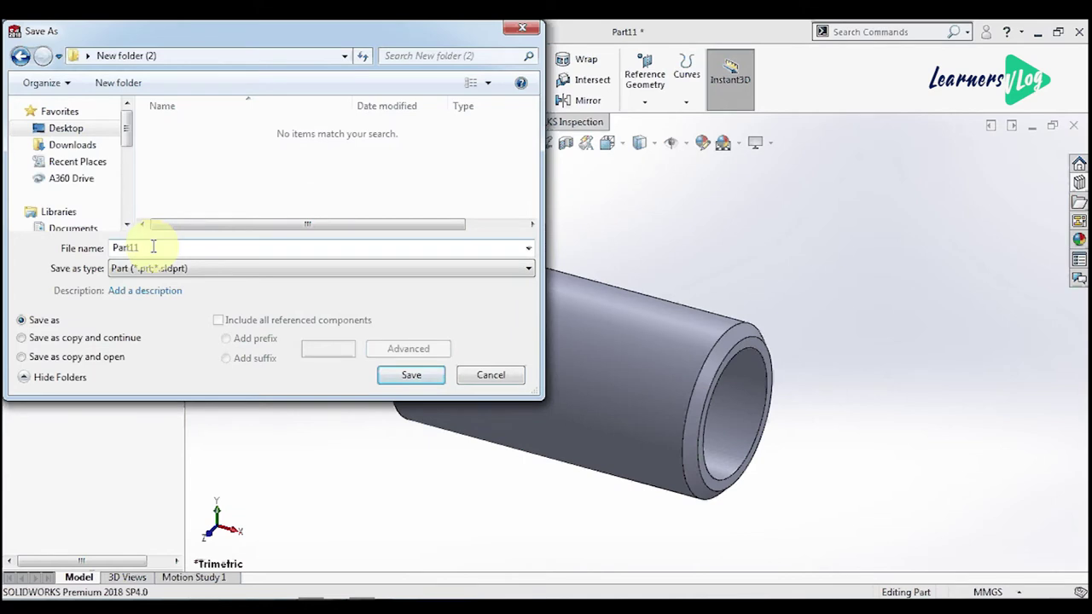
type("pipe1")
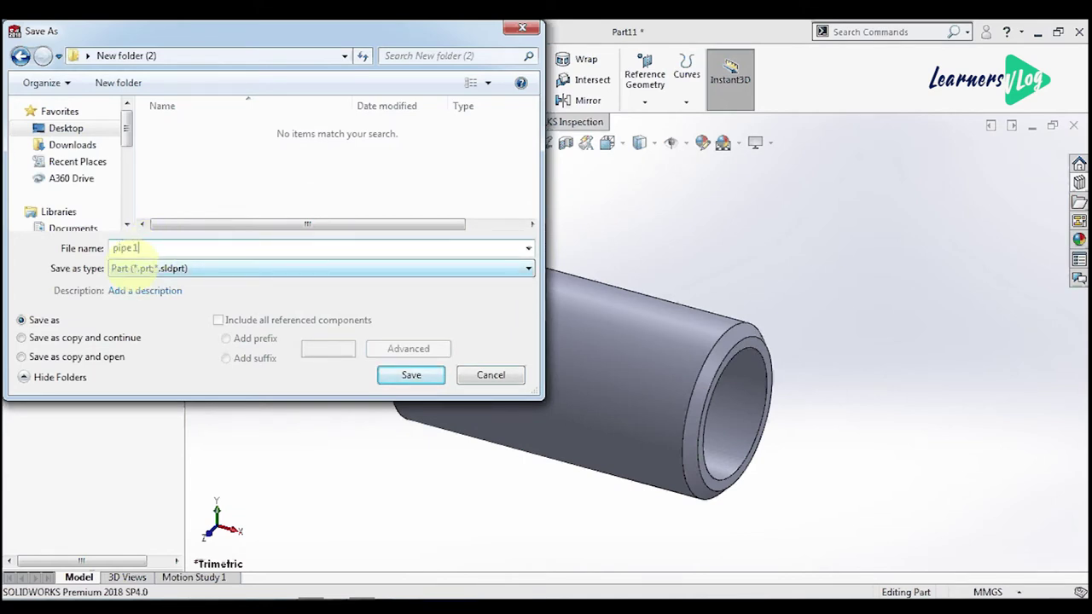
left_click(425, 383)
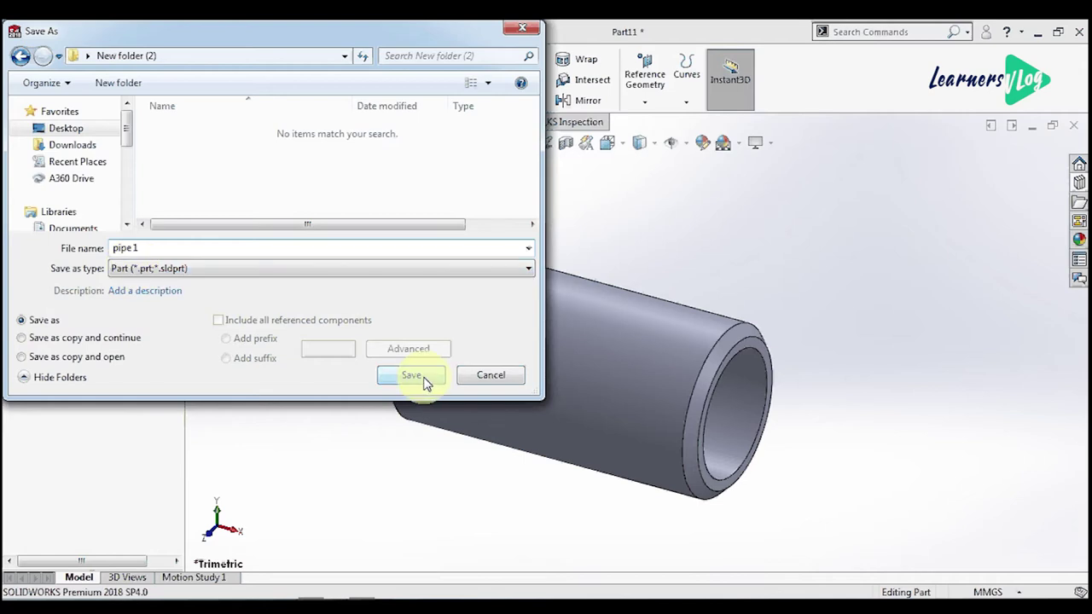
left_click(422, 377)
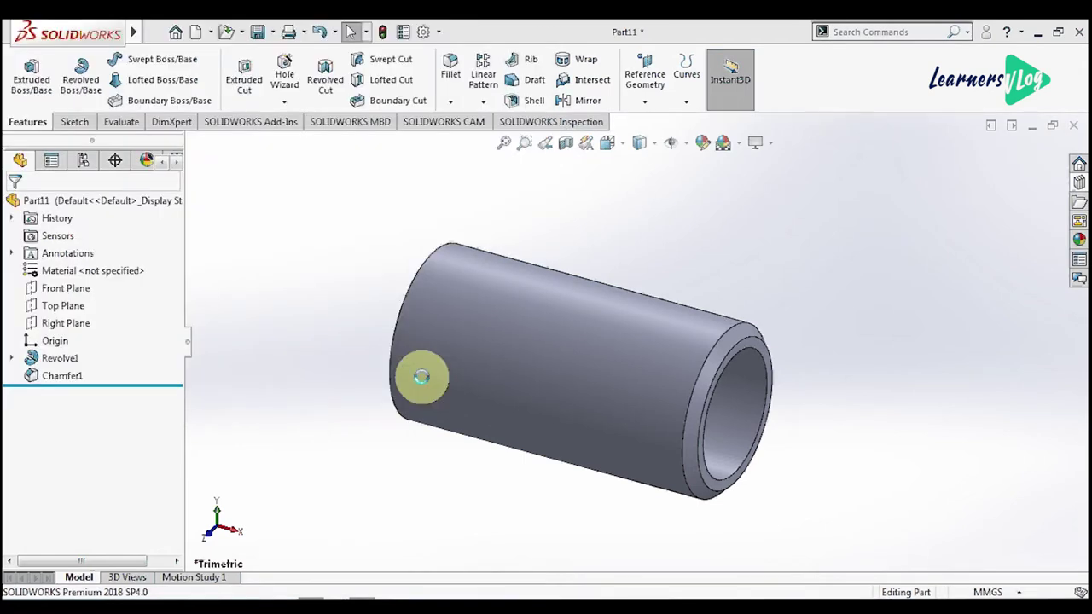
Step: Close pipe 1 and create a new part document
left_click(1073, 128)
left_click(194, 35)
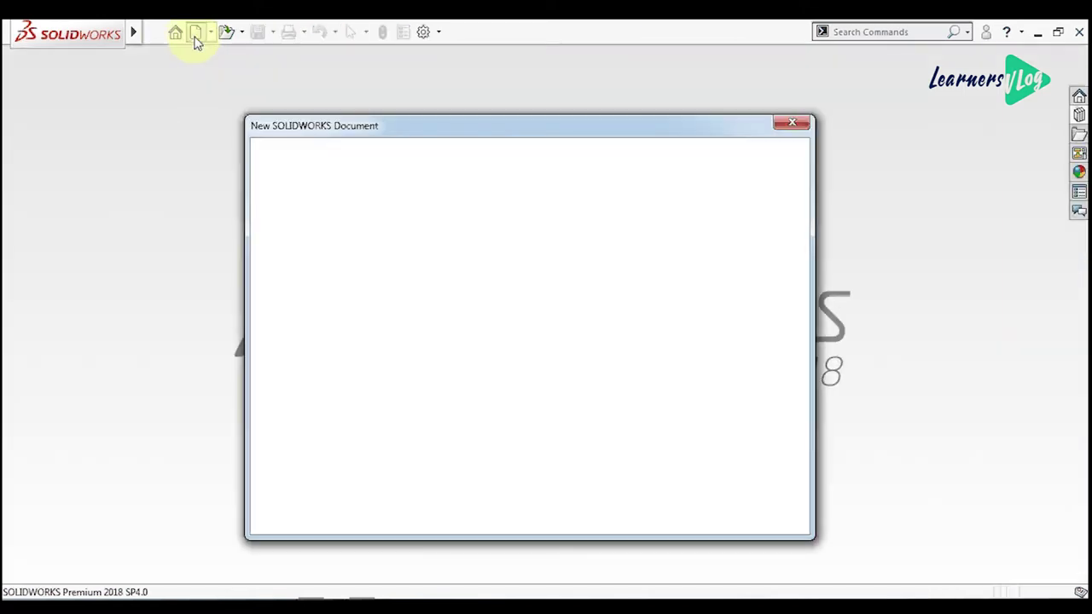
left_click(607, 503)
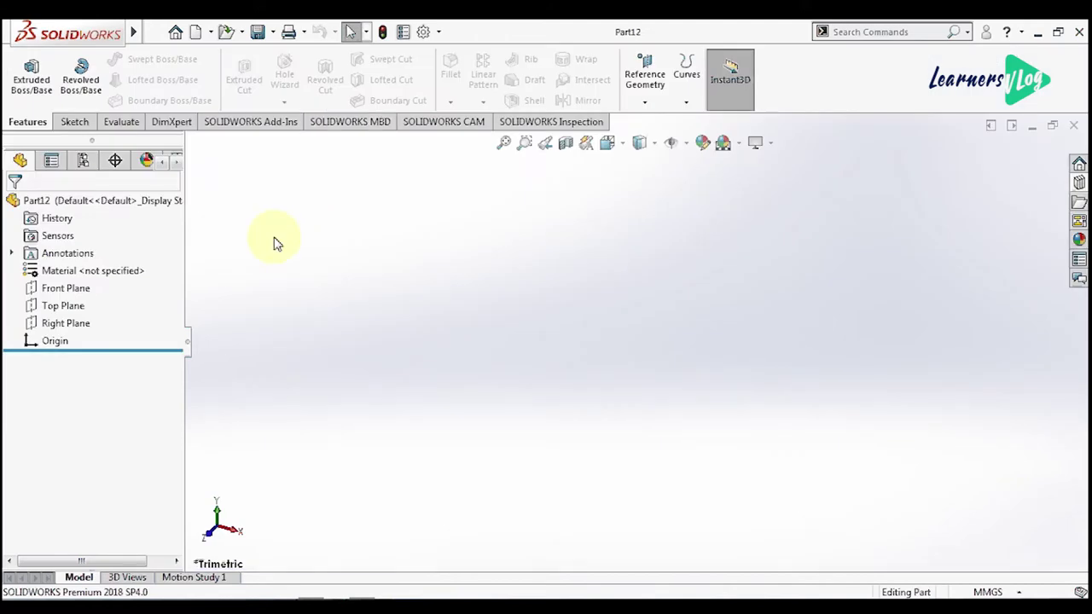
Step: On the Front Plane, sketch a horizontal construction centerline centred on the origin
left_click(47, 290)
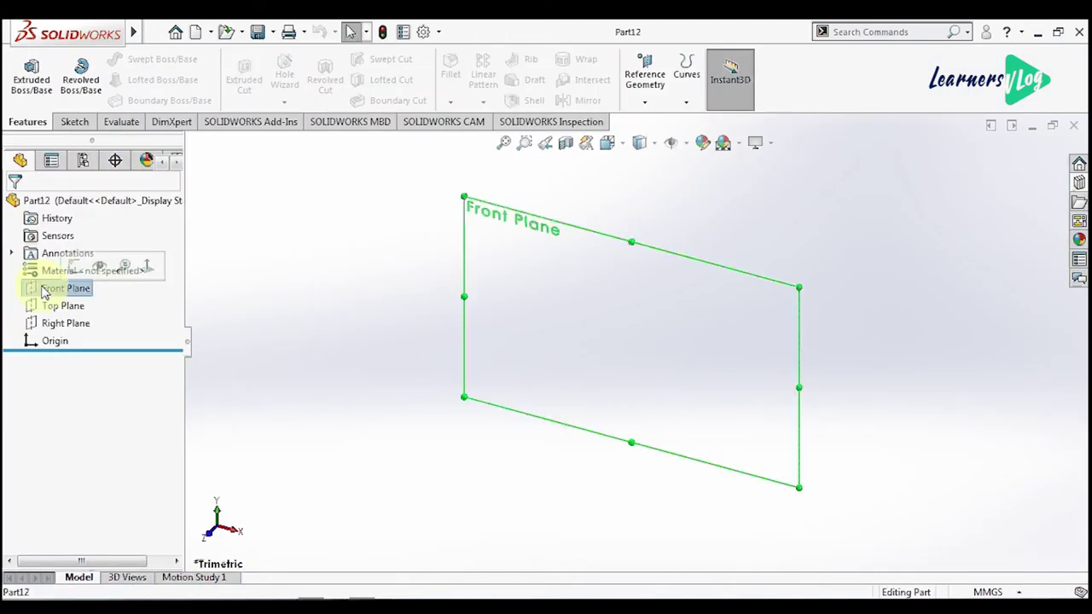
left_click(99, 266)
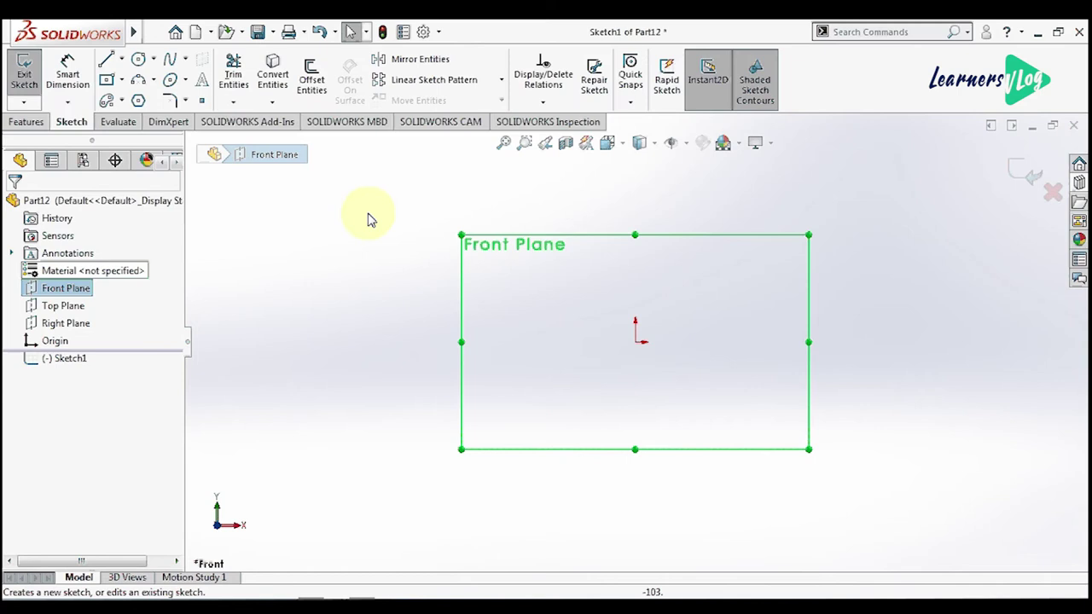
left_click(121, 59)
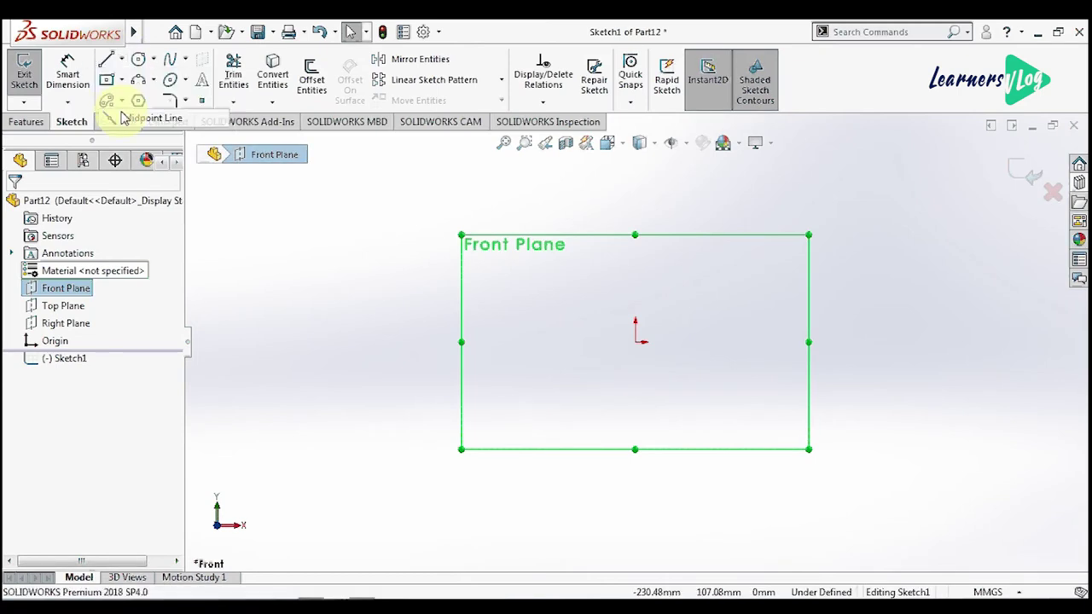
left_click(119, 116)
left_click(635, 342)
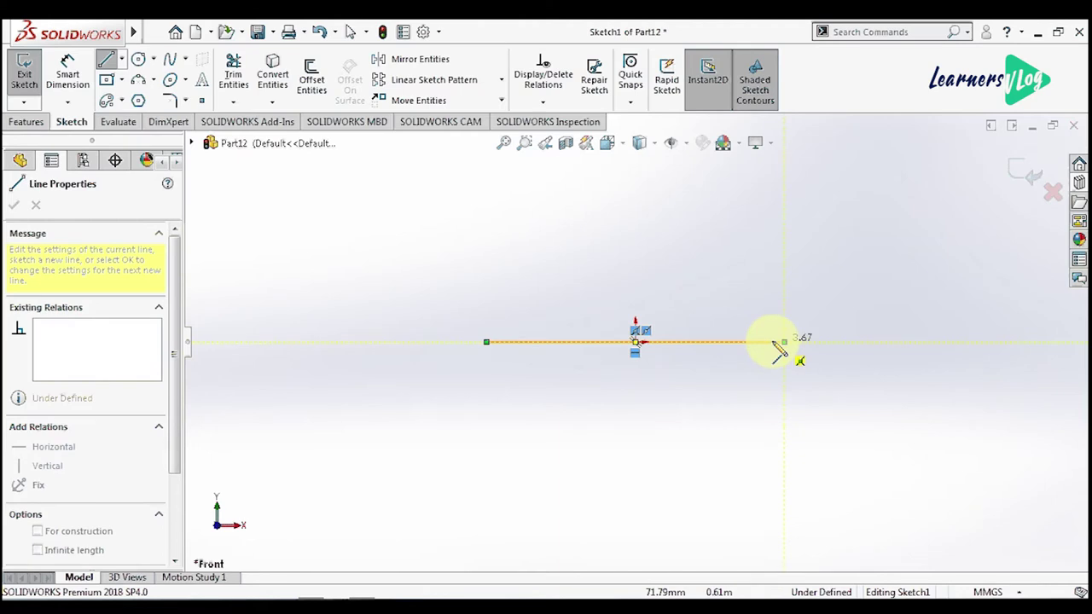
left_click(784, 342)
key("Escape")
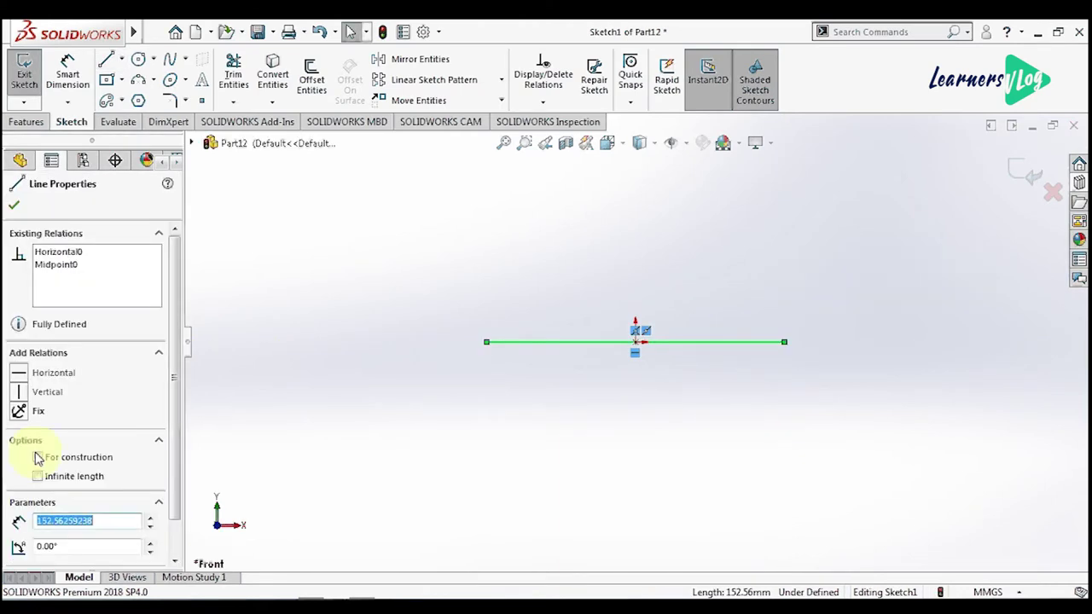
left_click(38, 457)
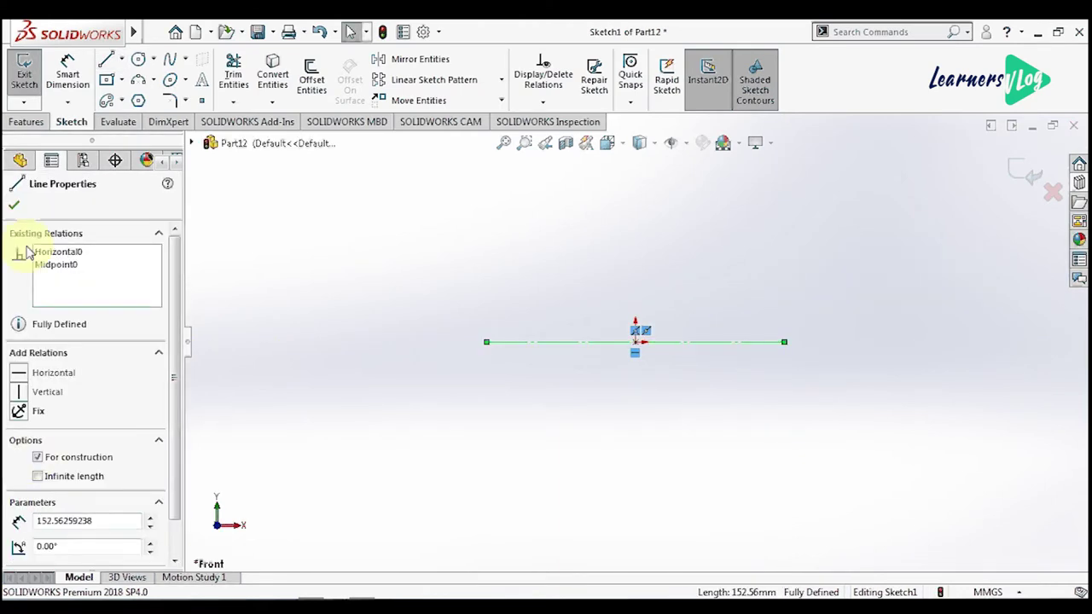
key("Escape")
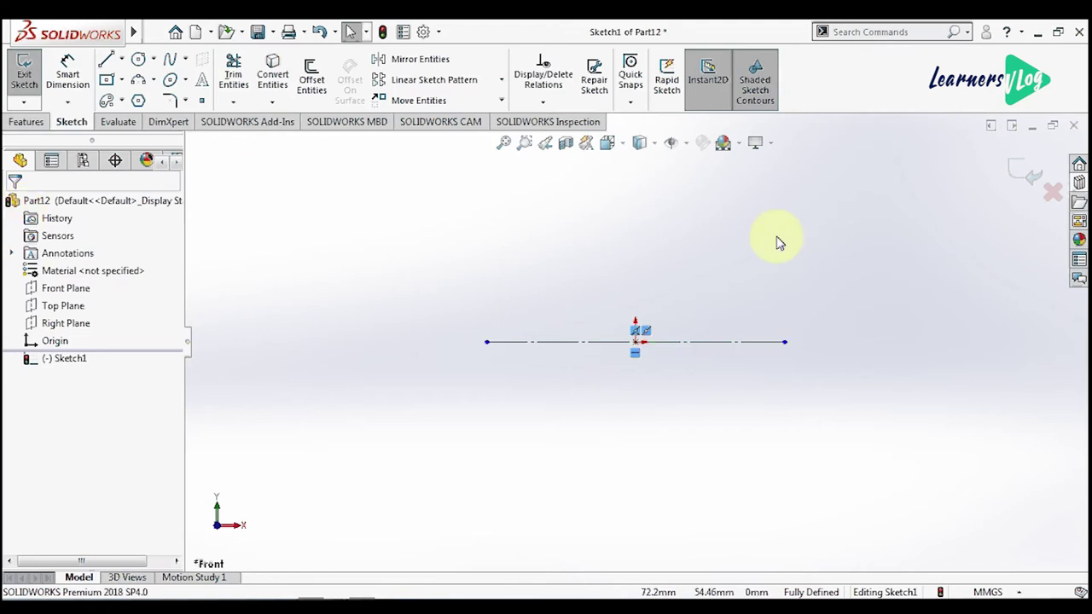
Step: Draw a closed six-sided stepped line profile above the centerline
left_click(122, 58)
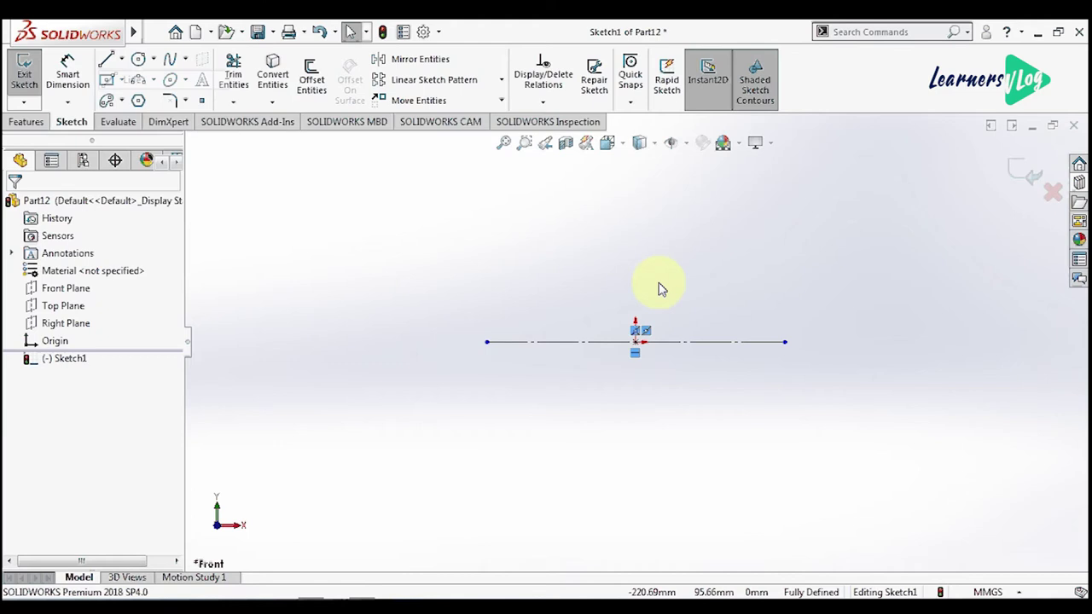
key("l")
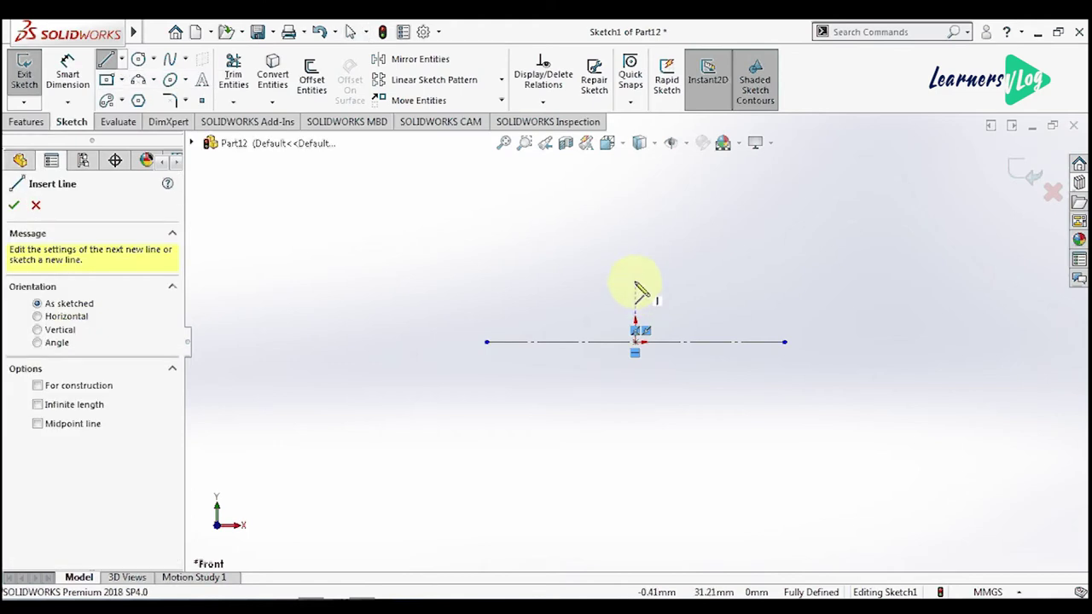
left_click(634, 283)
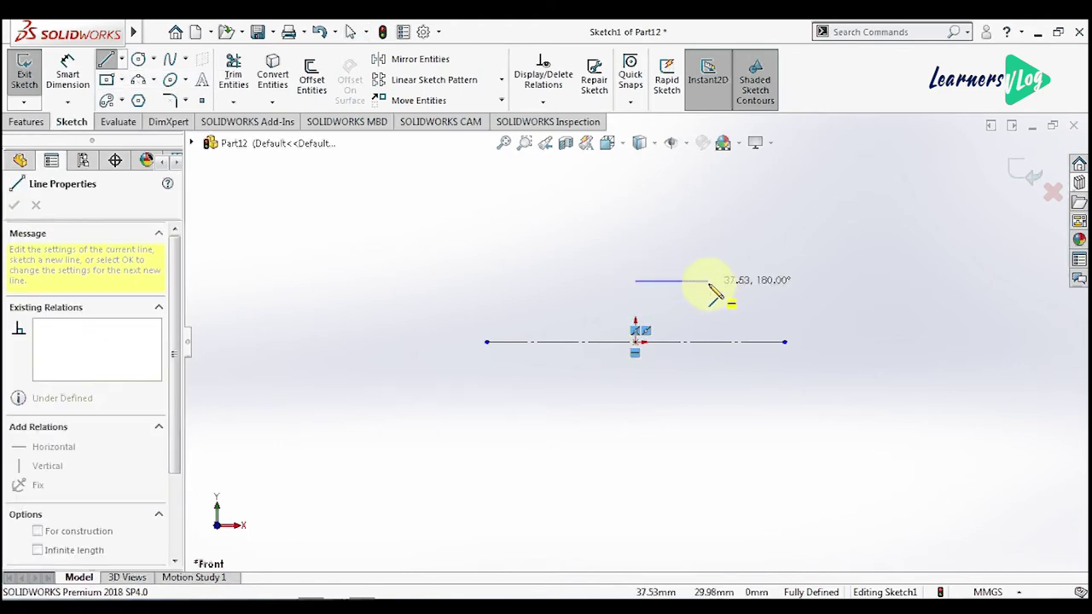
left_click(709, 257)
left_click(694, 256)
left_click(694, 205)
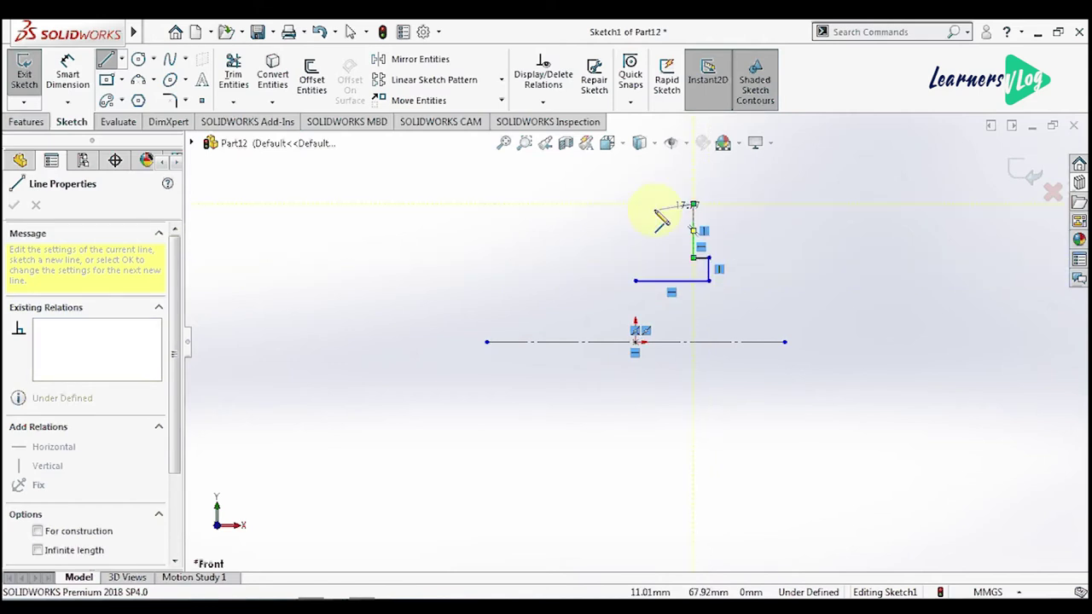
left_click(635, 205)
left_click(635, 281)
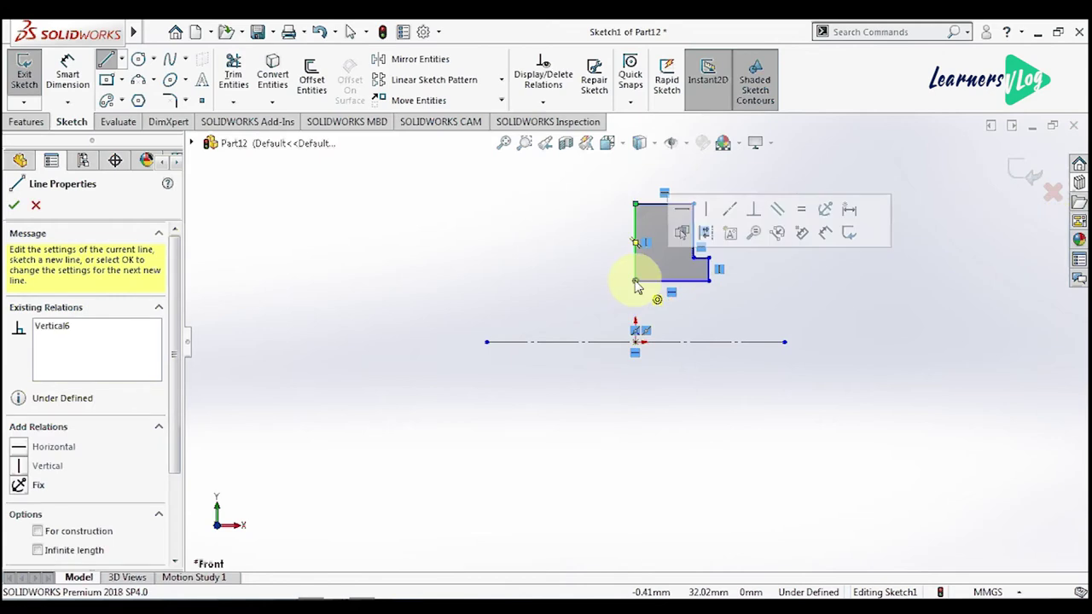
key("Escape")
left_click(67, 73)
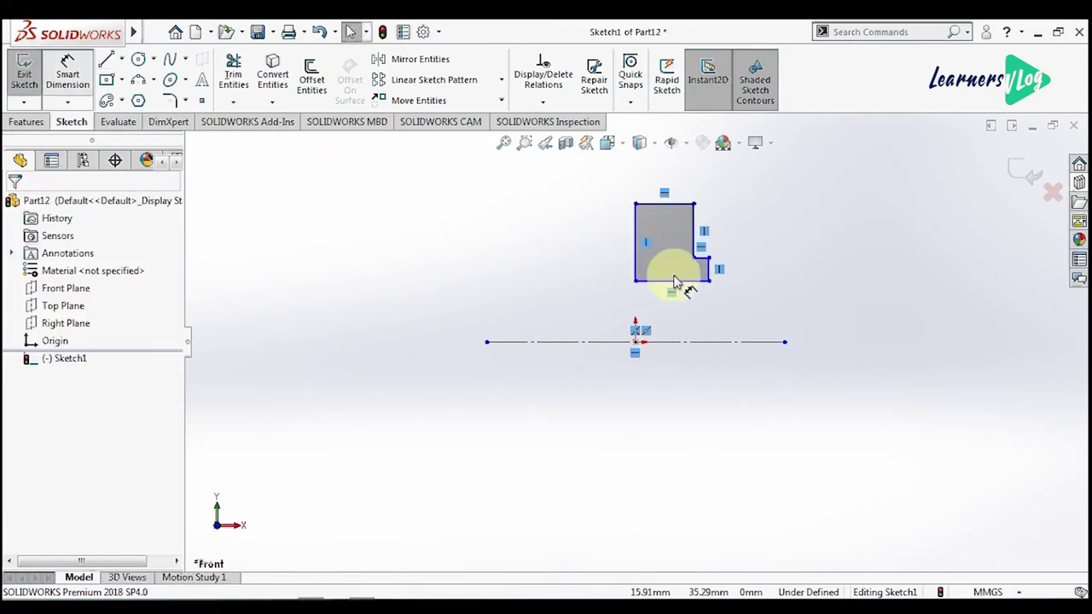
Step: Dimension the bottom edge 30 mm and the step edge 35 mm from the centerline
left_click(674, 282)
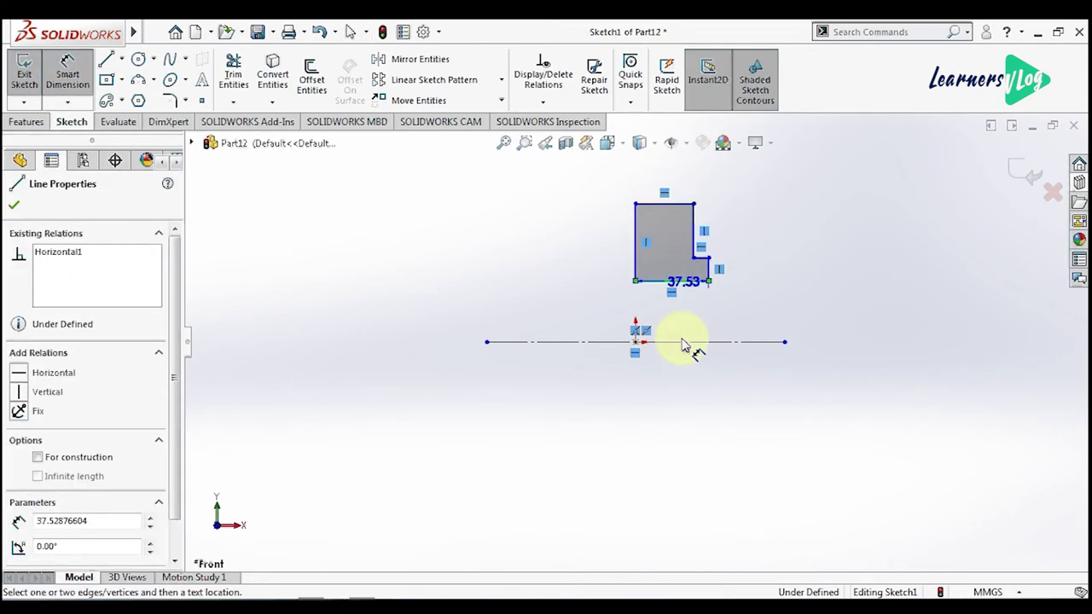
left_click(683, 343)
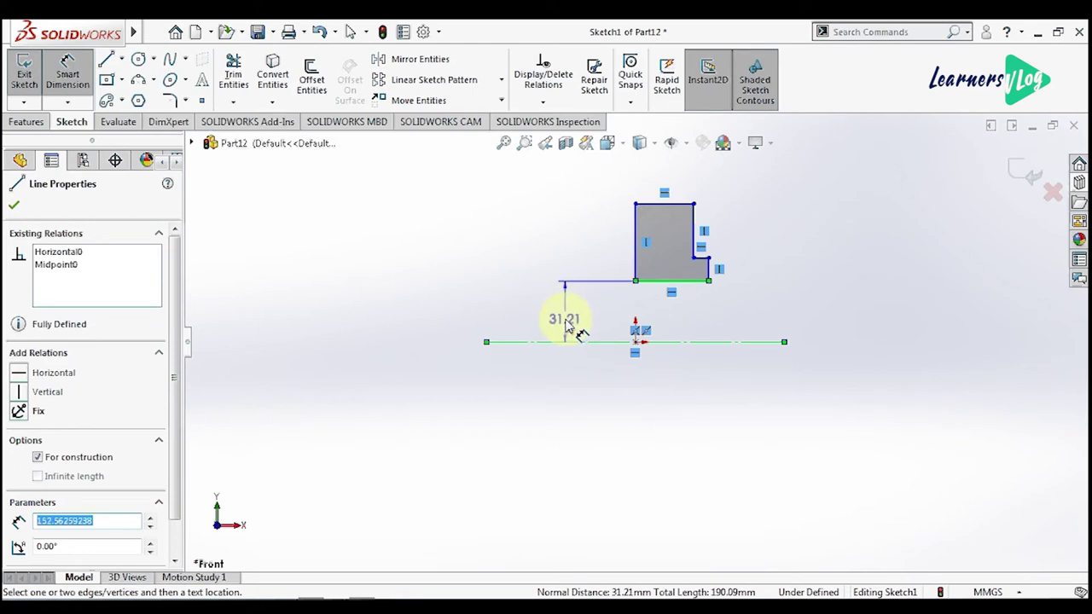
left_click(570, 328)
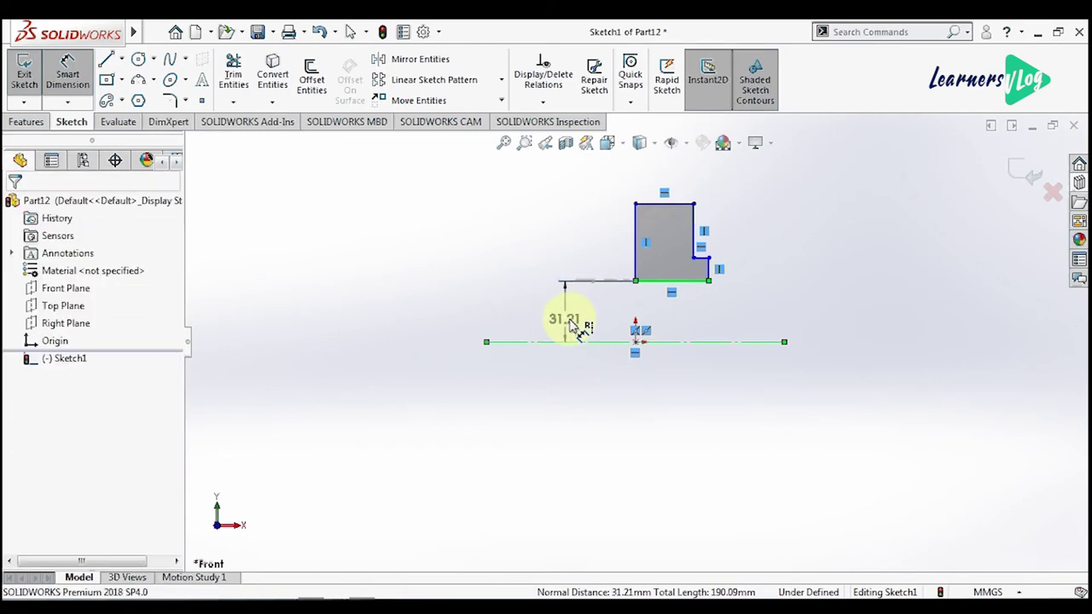
type("30")
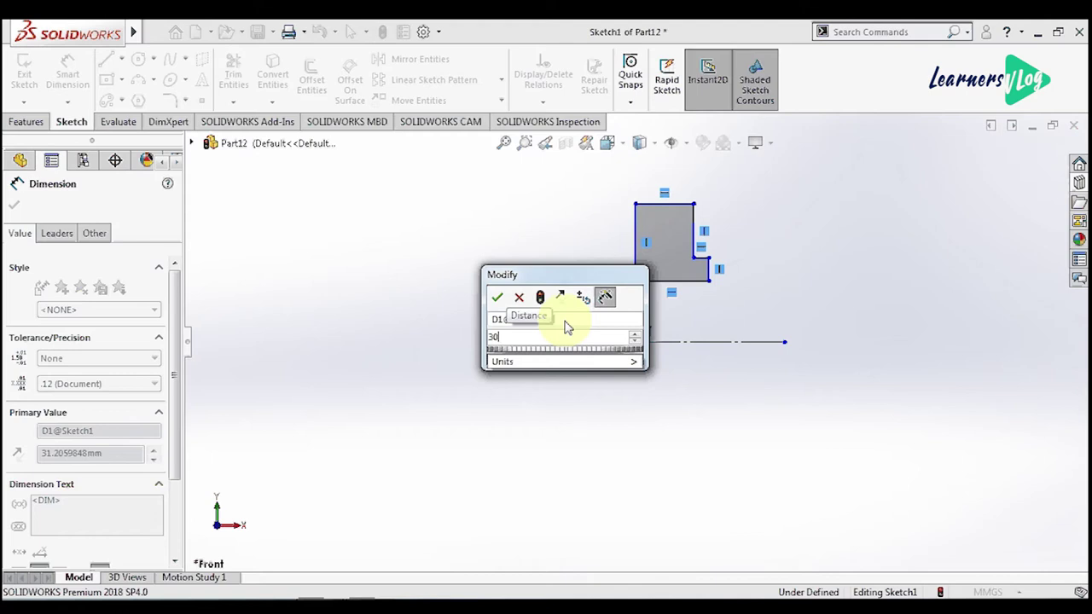
key("Return")
scroll(687, 267, "up", 2)
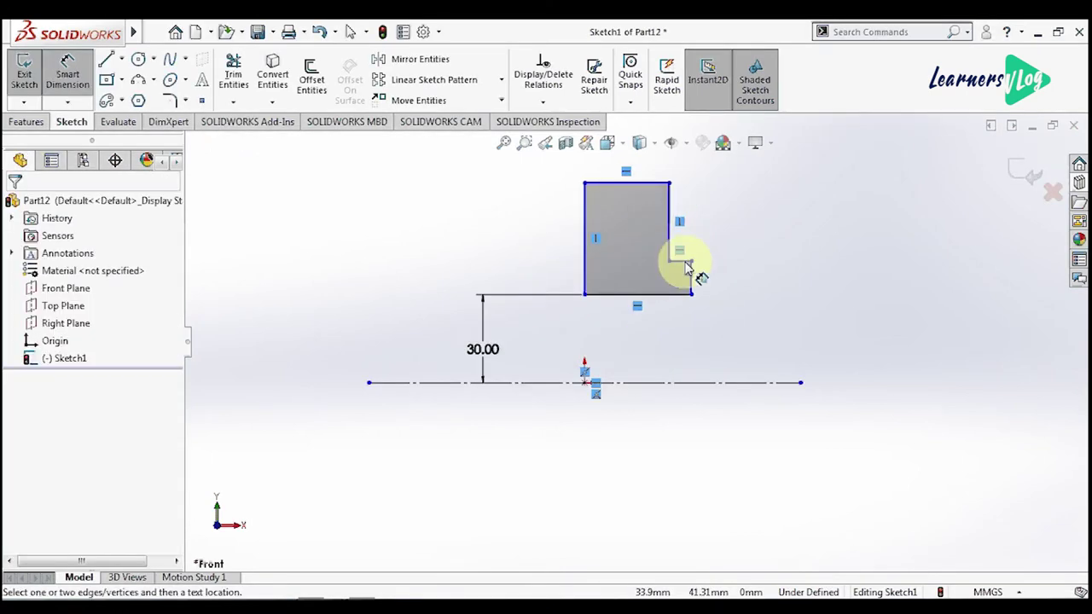
left_click(687, 265)
left_click(687, 382)
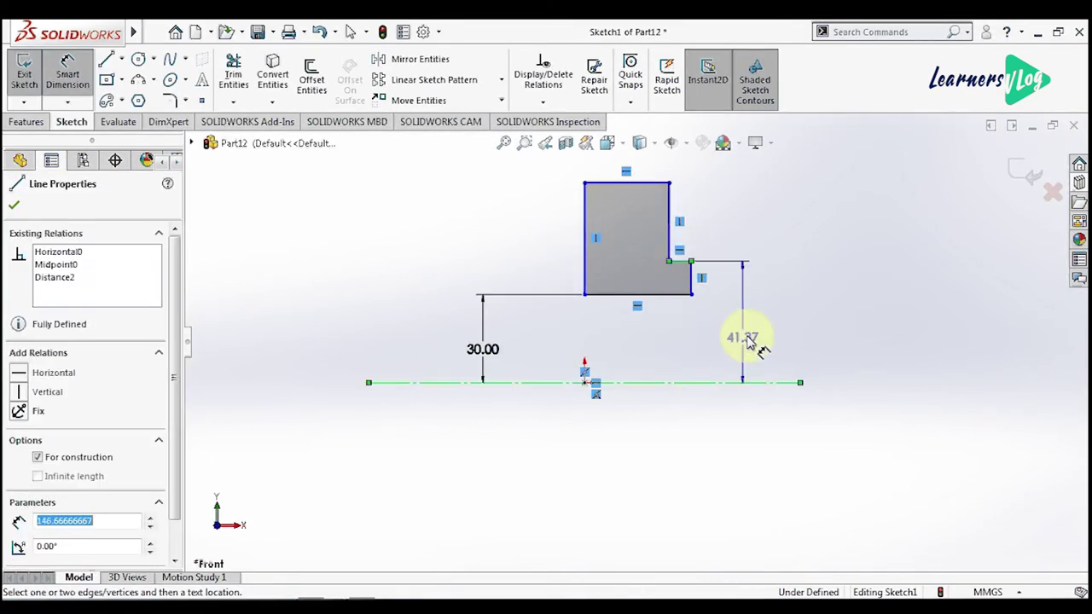
left_click(752, 343)
type("3")
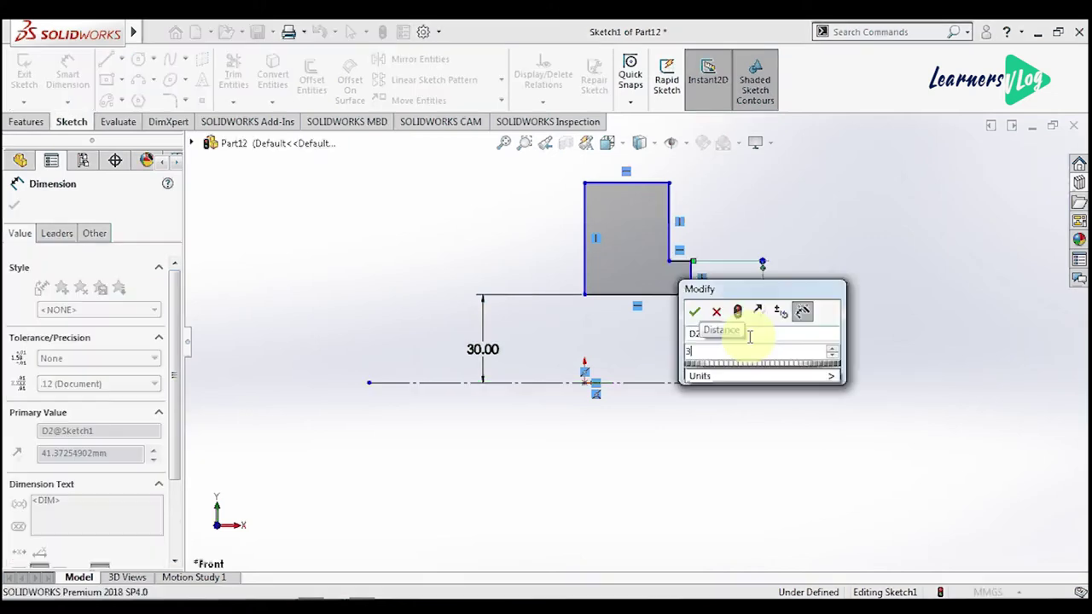
type("5")
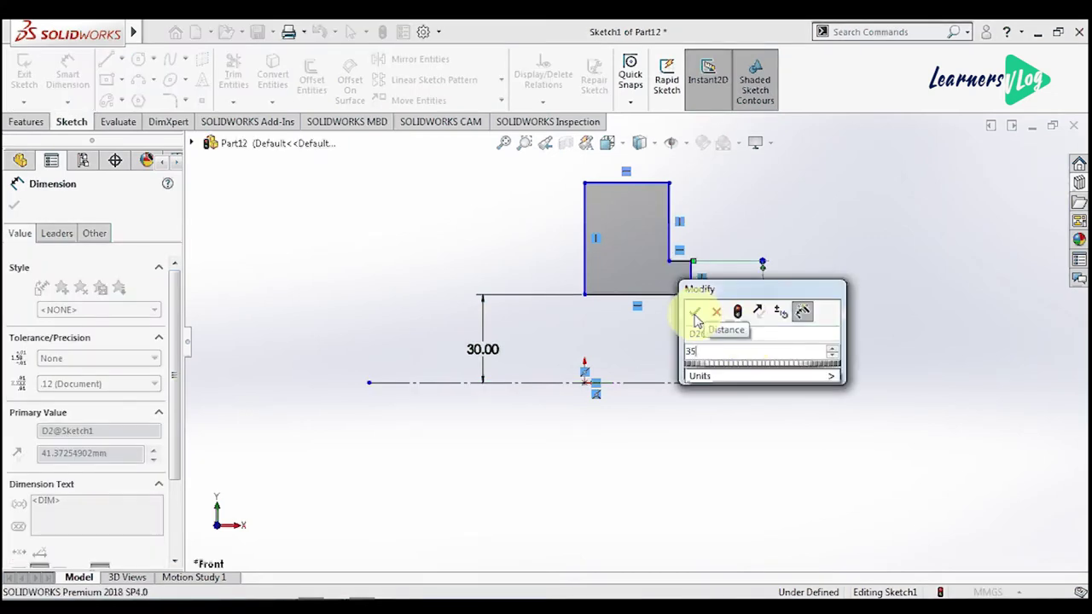
left_click(696, 320)
left_click(713, 343)
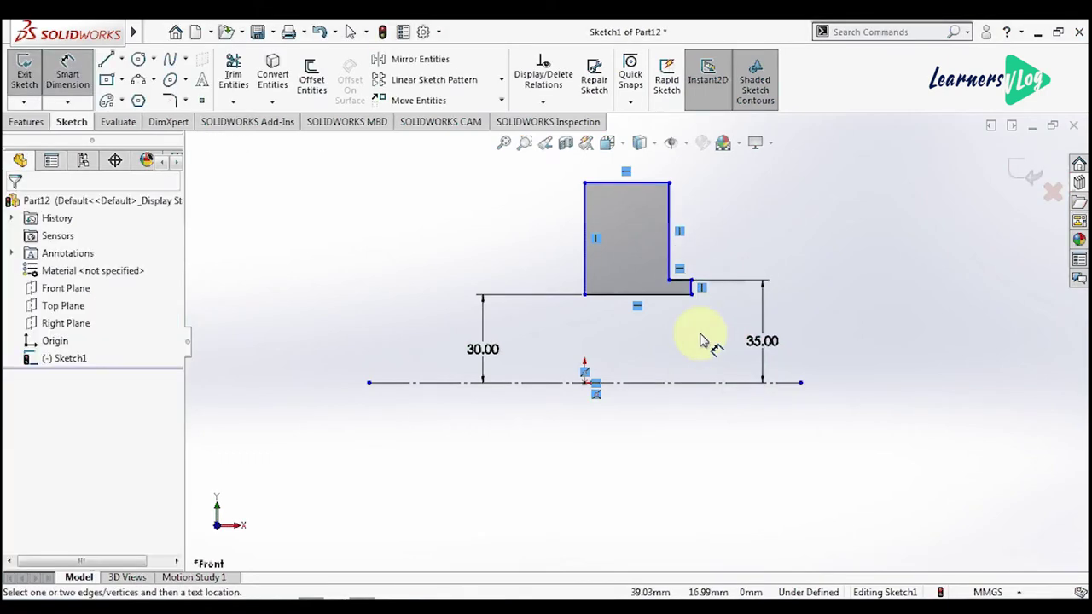
Step: Set the profile's top width to 15 mm and step width to 5 mm
left_click(670, 295)
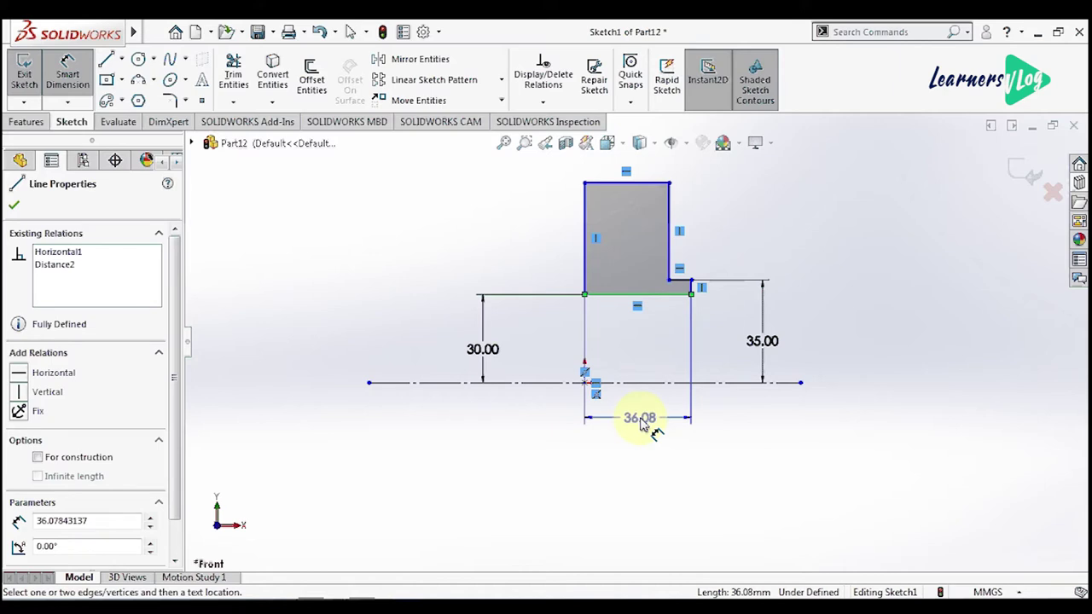
key("Escape")
left_click(654, 183)
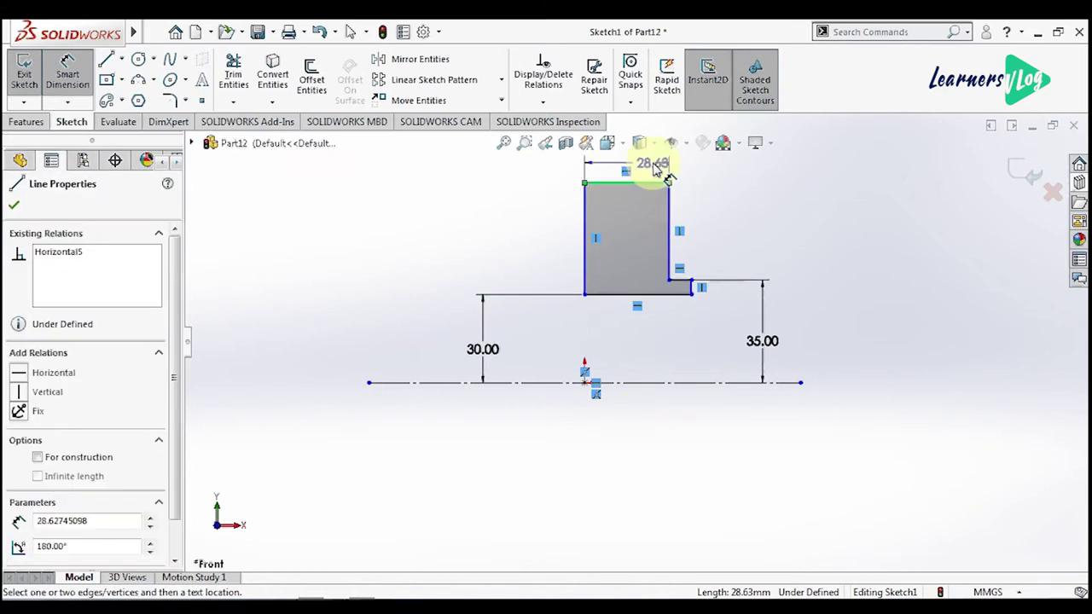
left_click(655, 164)
type("15")
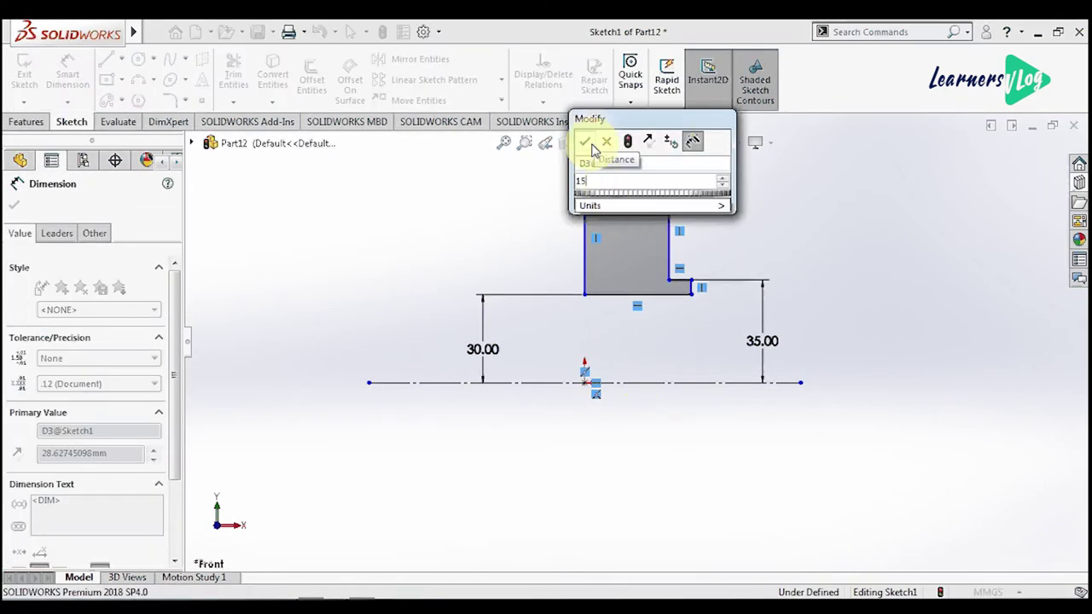
left_click(587, 143)
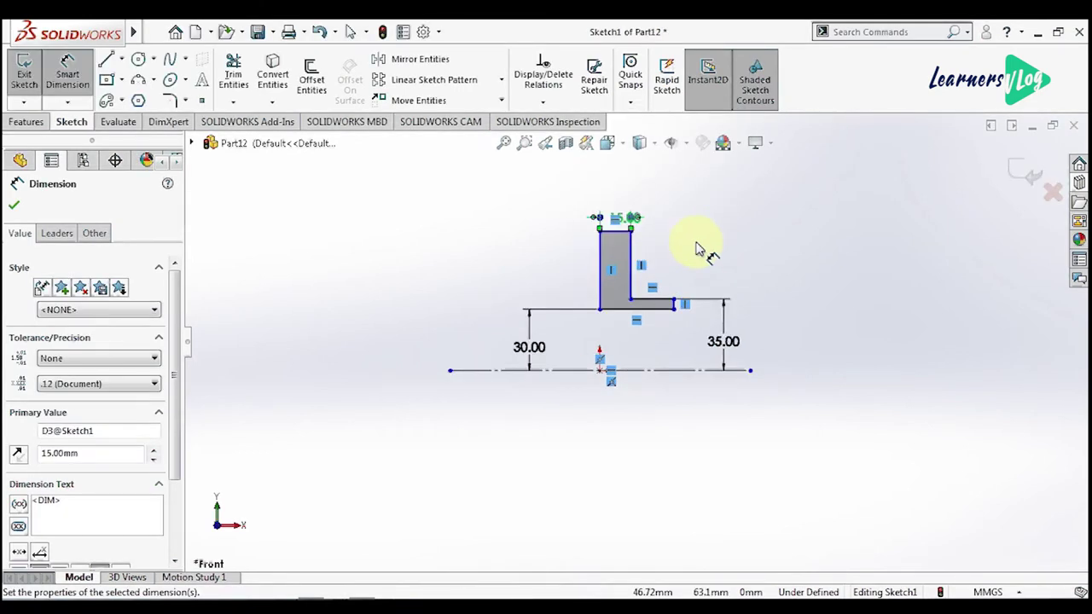
left_click(641, 343)
left_click(640, 223)
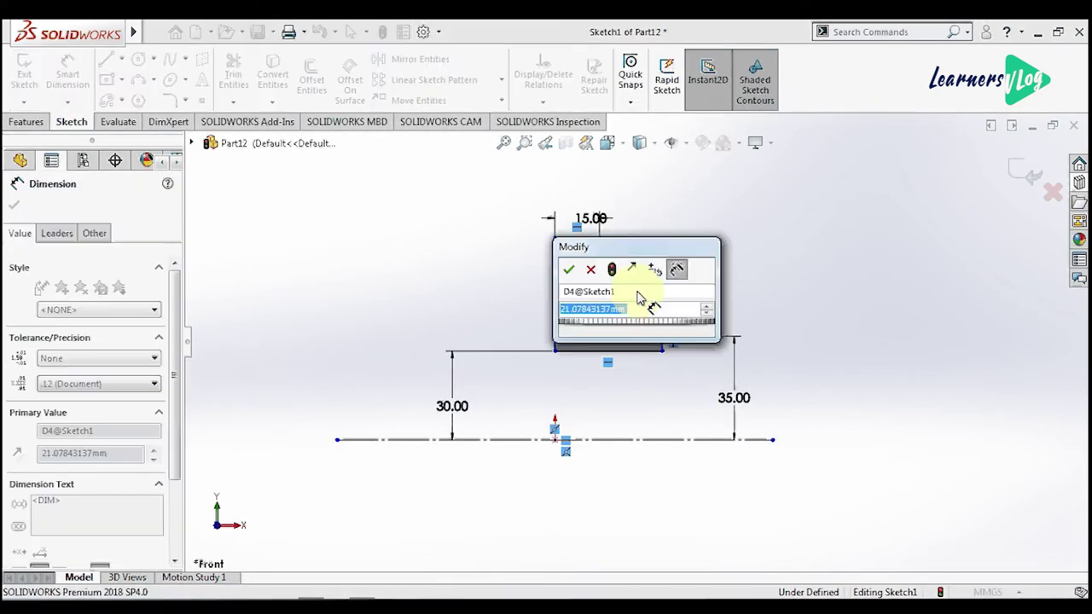
type("5")
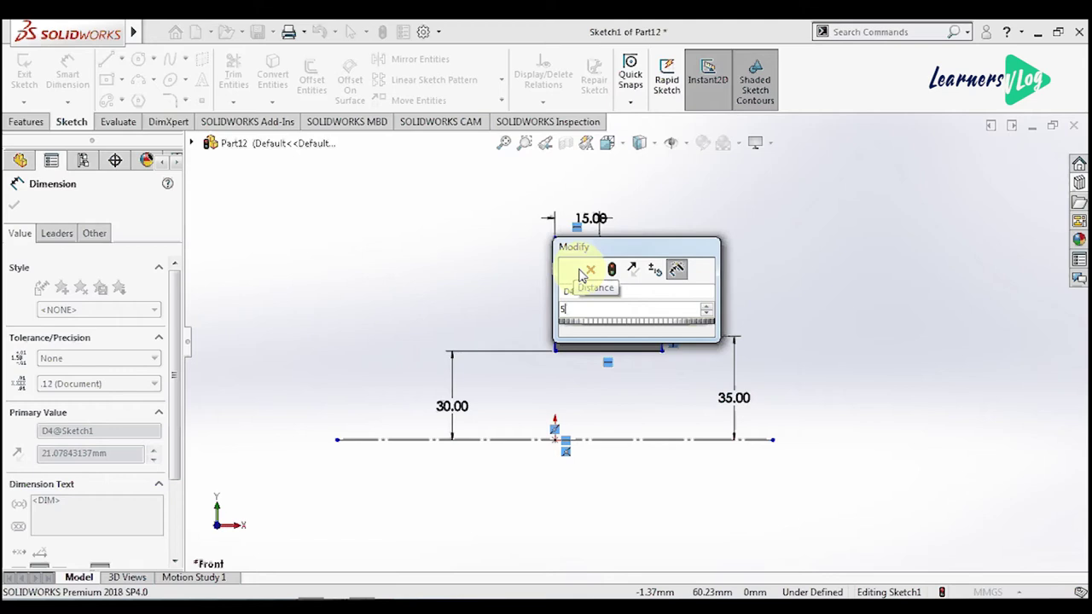
left_click(580, 274)
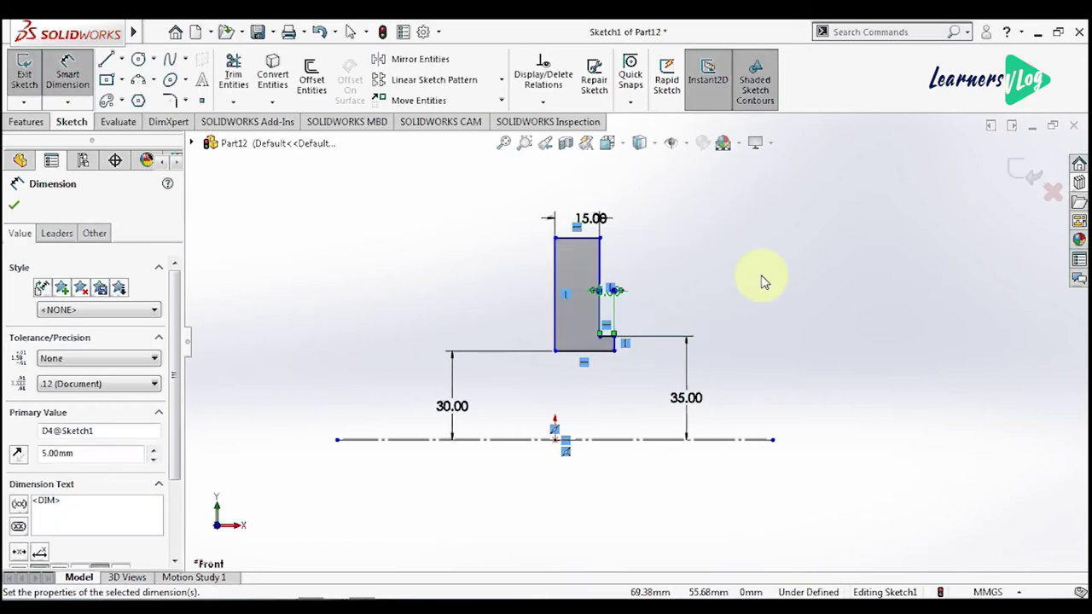
Step: Dimension the profile's top edge 60 mm above the centerline
left_click(580, 238)
left_click(524, 439)
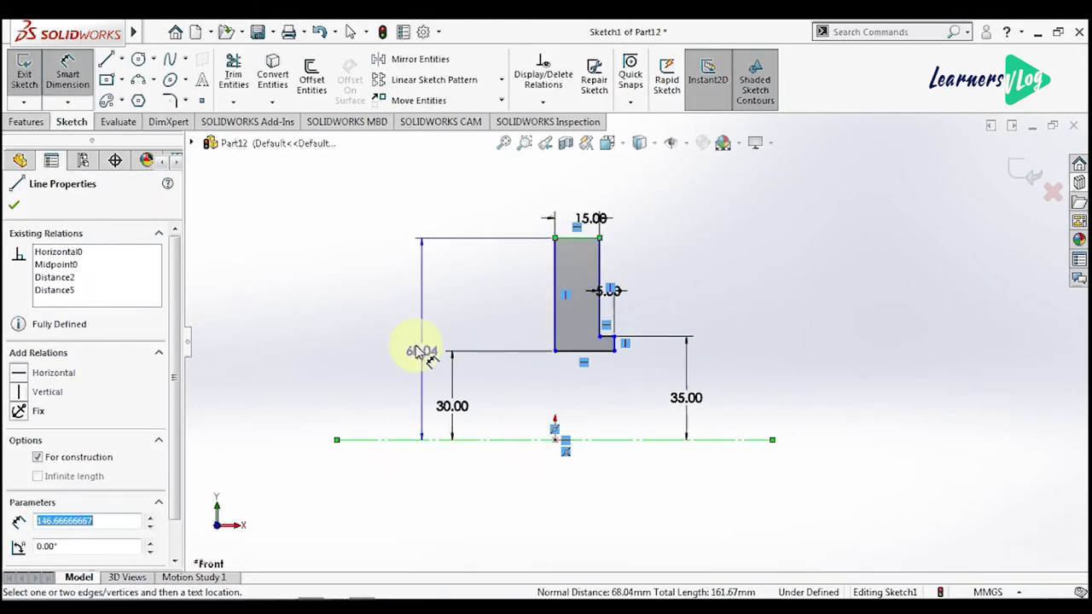
left_click(389, 335)
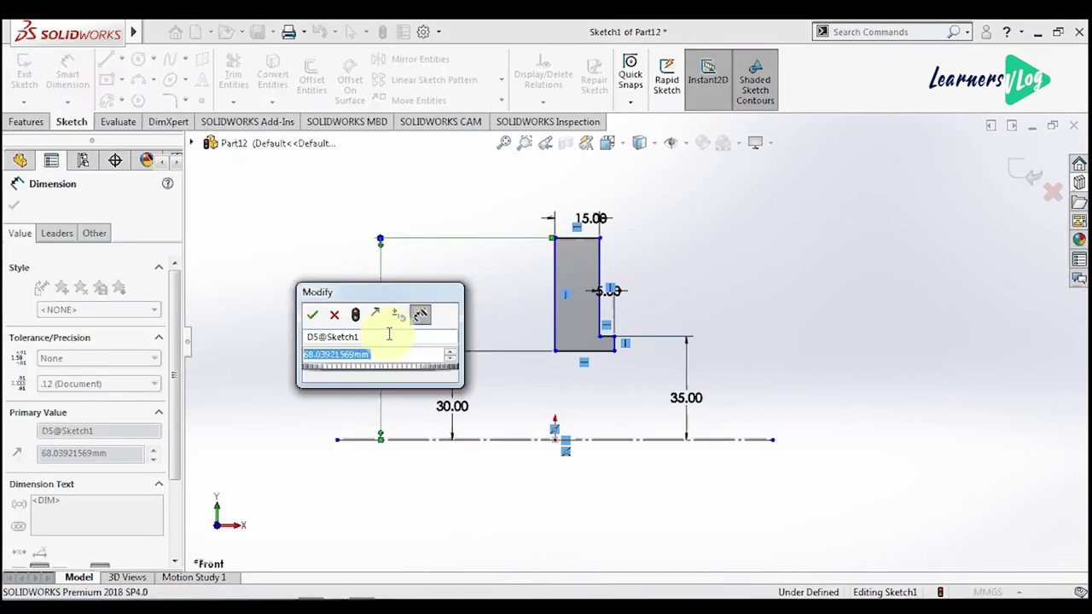
type("60")
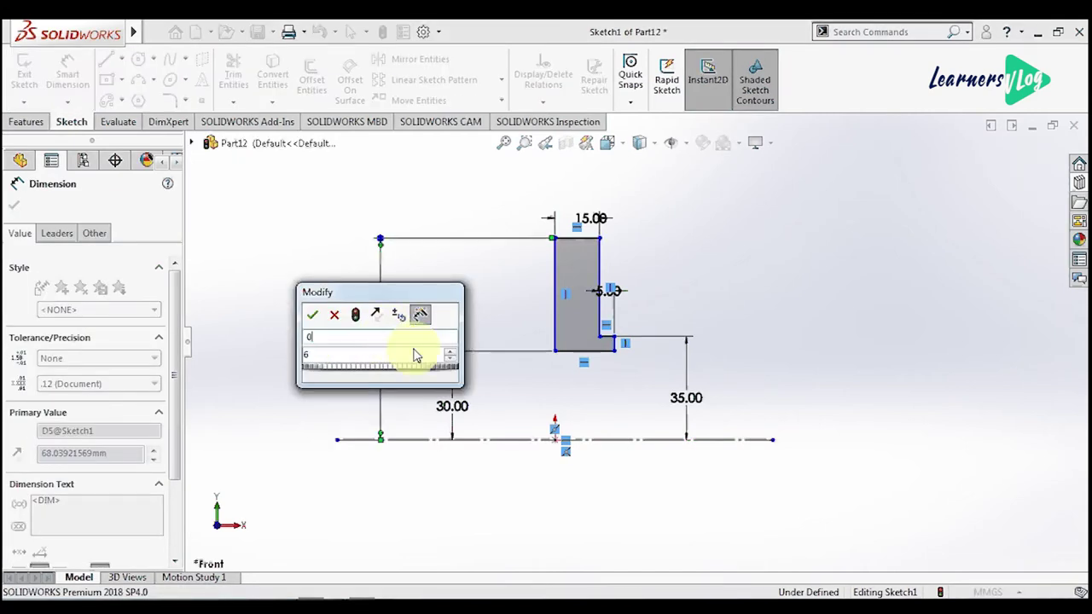
key("BackSpace")
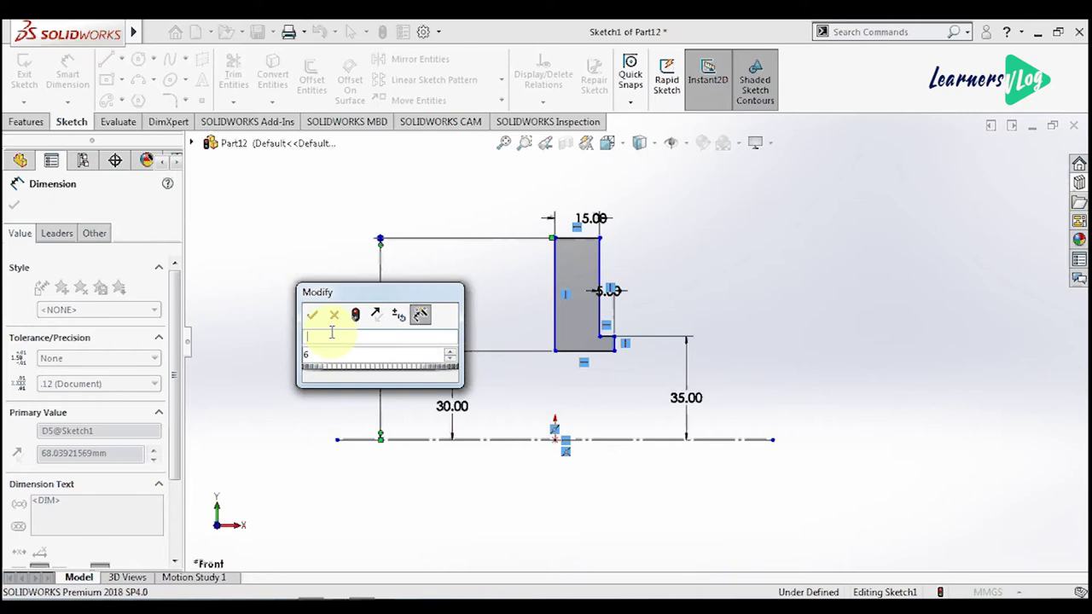
key("Escape")
double_click(385, 336)
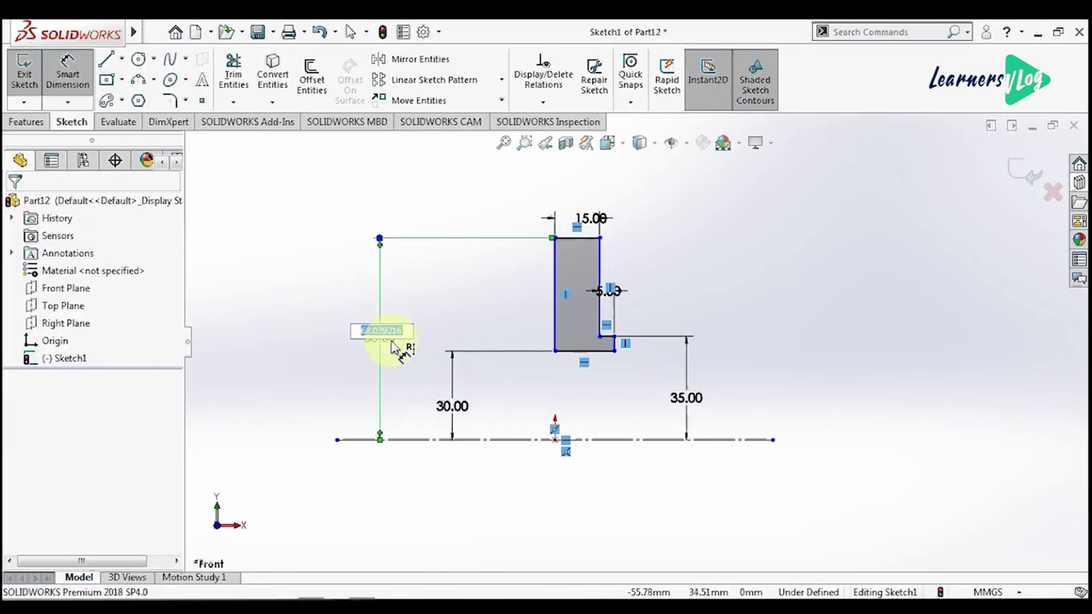
type("60")
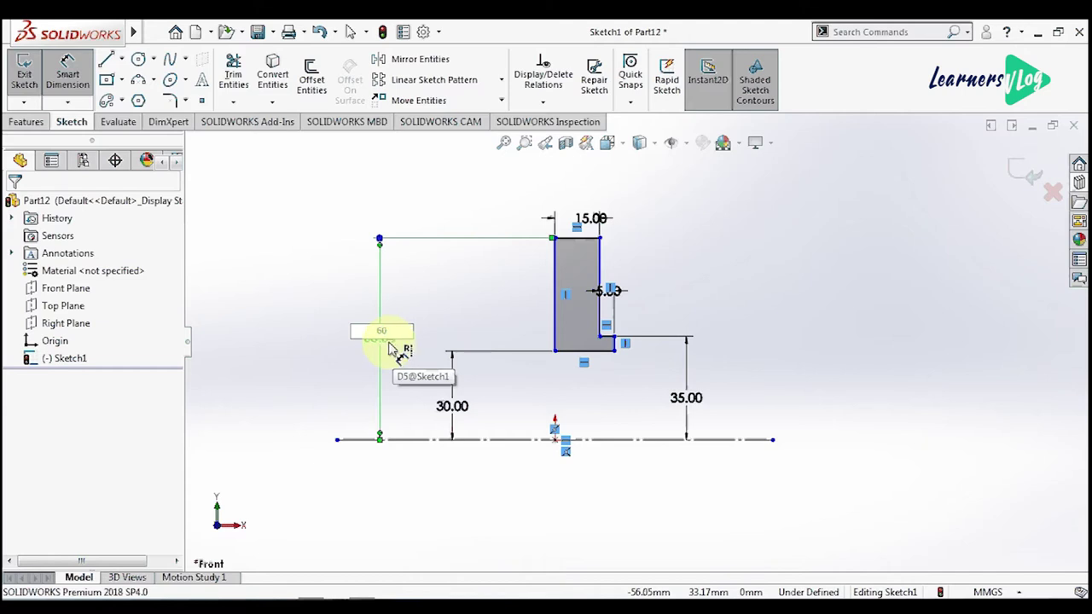
key("Return")
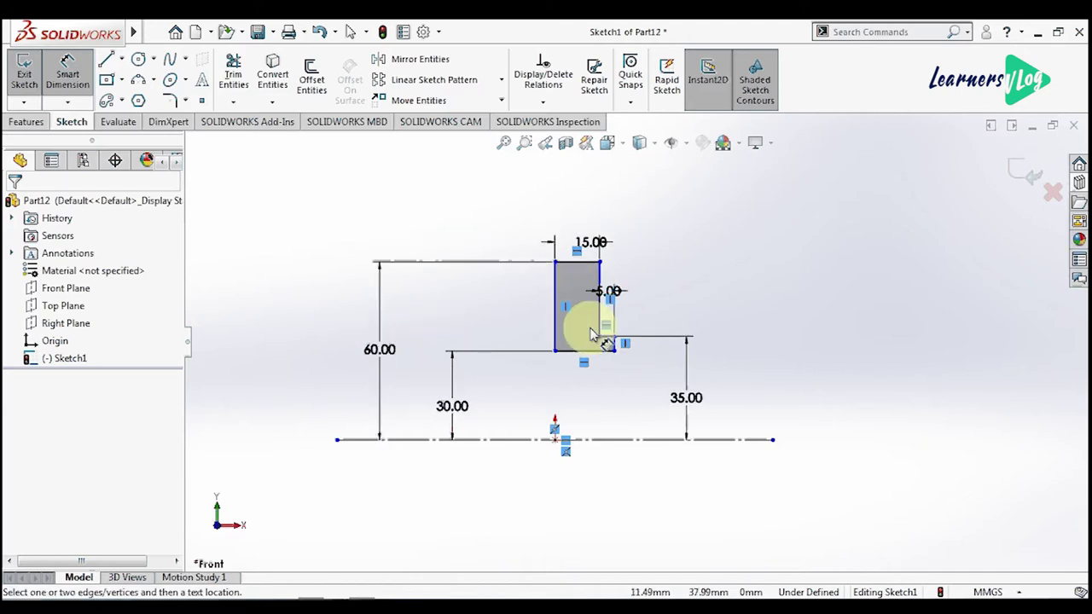
key("Escape")
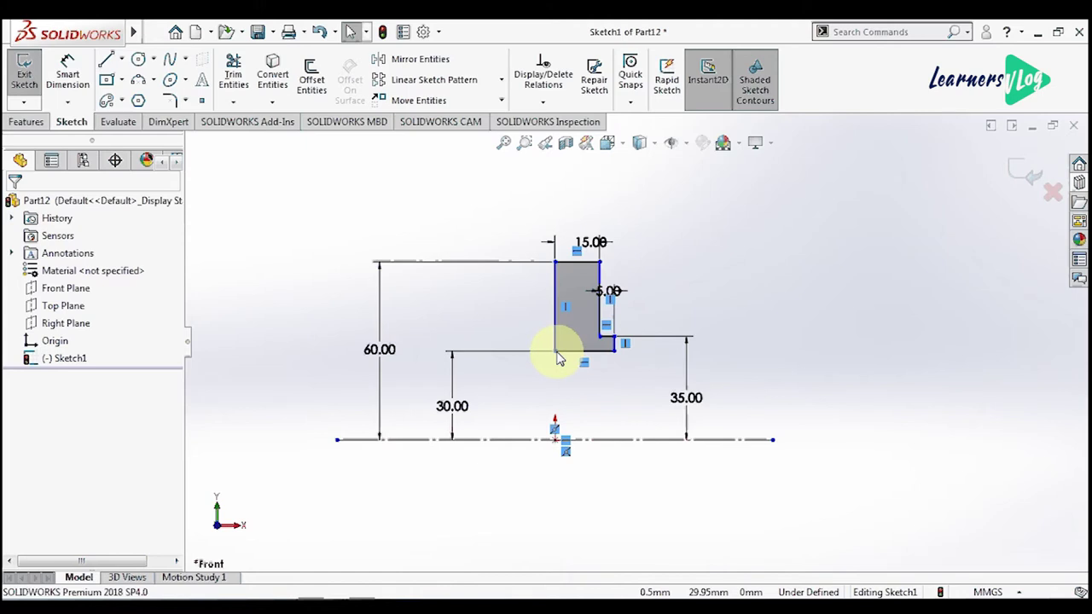
Step: Add a Vertical relation between the profile's bottom-left corner and the origin
left_click(556, 439)
left_click(561, 444, "ctrl")
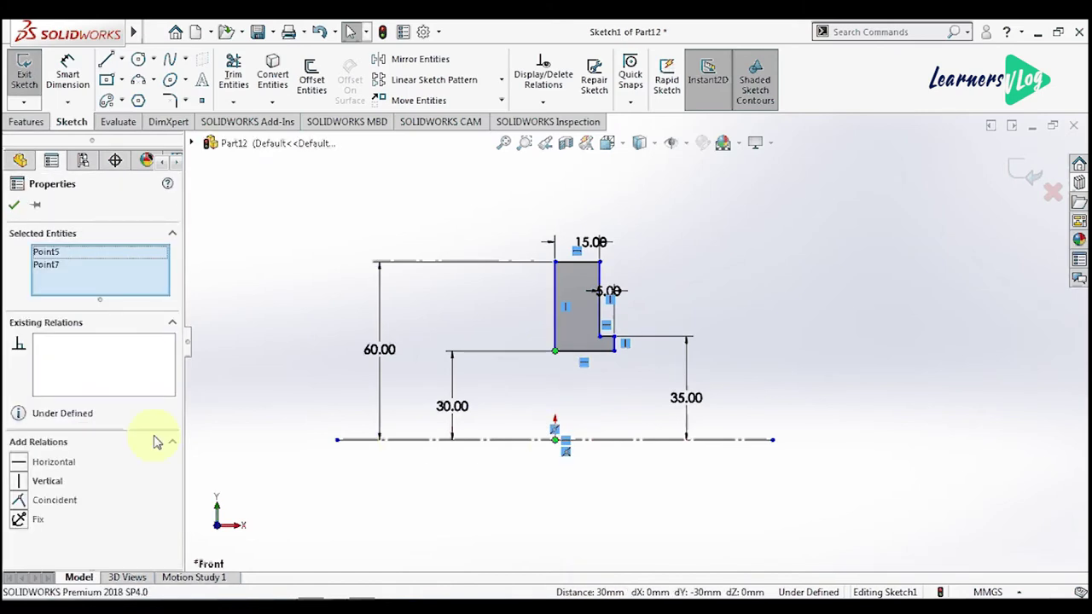
left_click(47, 480)
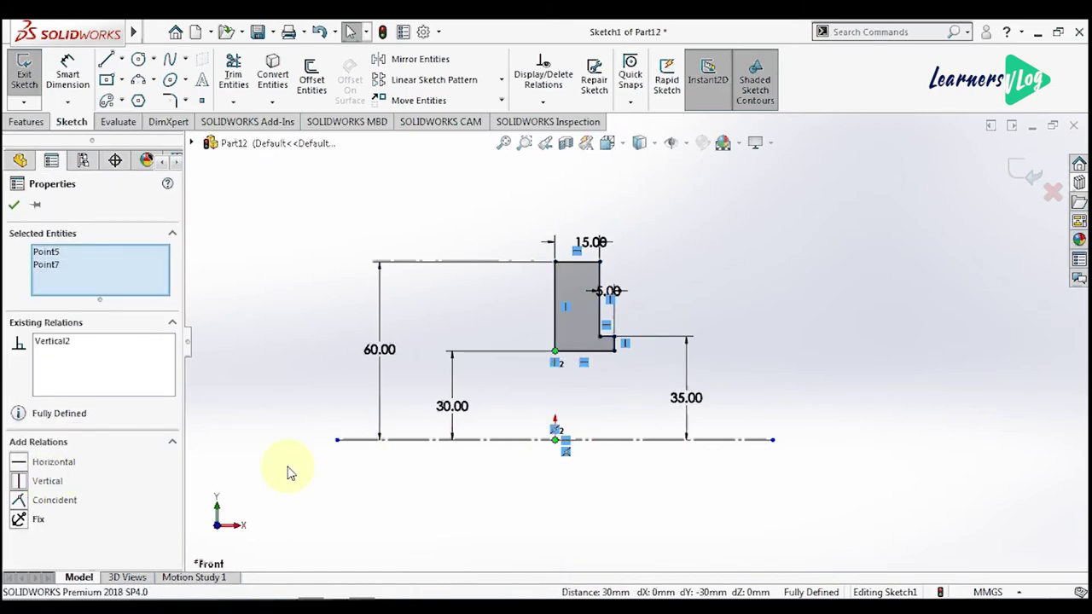
left_click(290, 256)
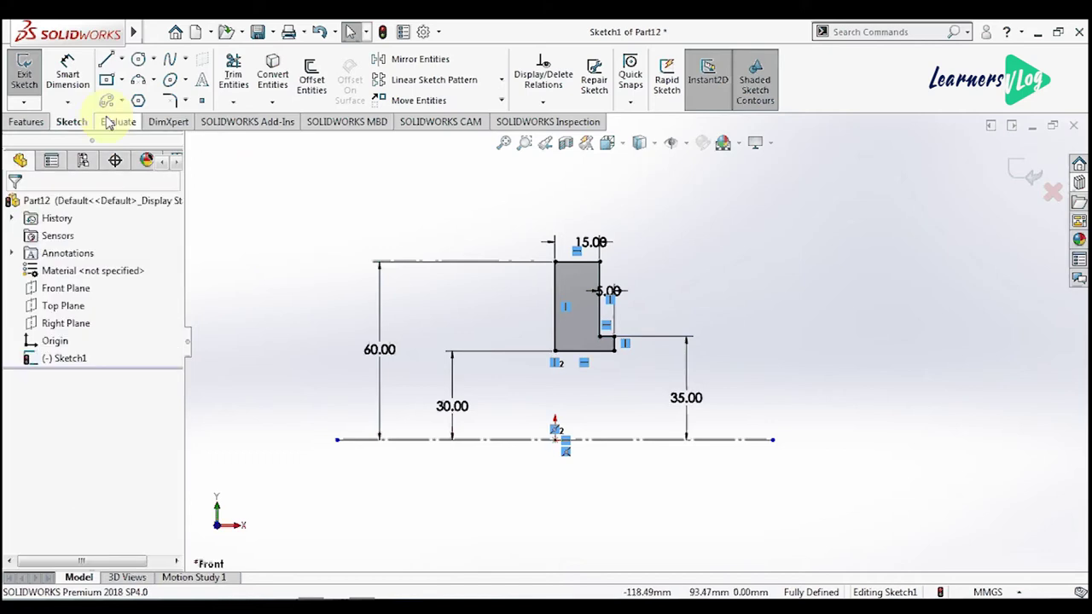
left_click(26, 121)
left_click(93, 99)
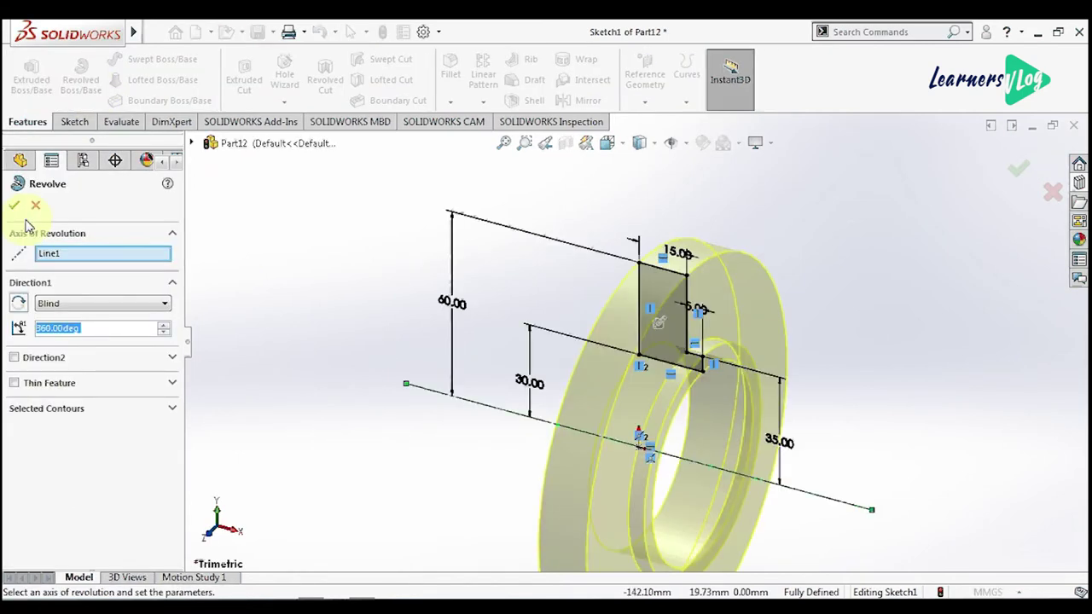
Step: Confirm the 360° revolve into ring Revolve1 and select its flat front face
left_click(14, 205)
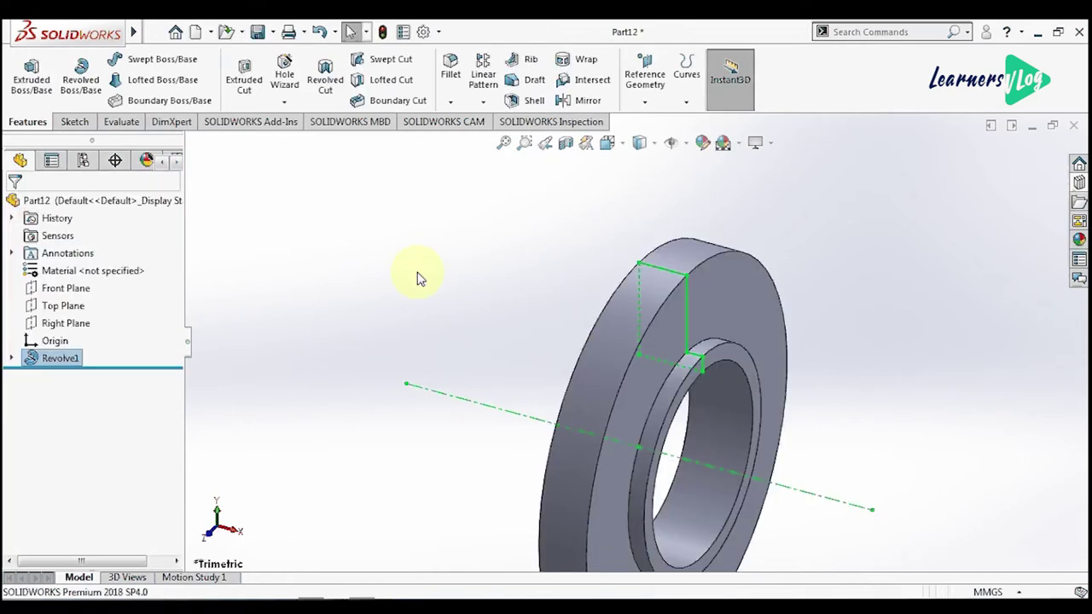
left_click(418, 278)
middle_click_drag(623, 318, 473, 234, "ctrl")
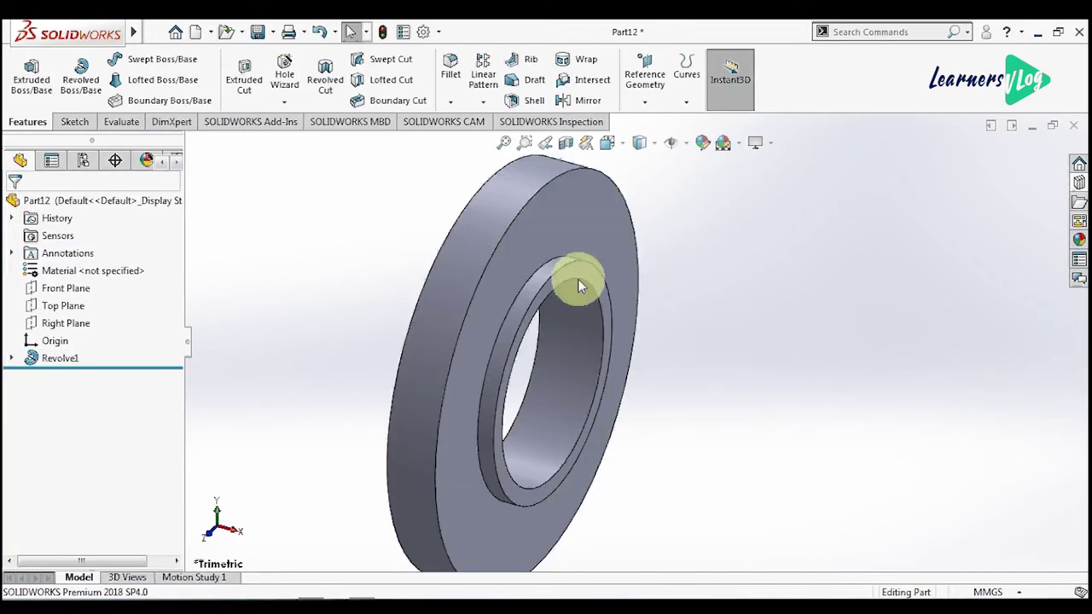
middle_click_drag(577, 261, 575, 260)
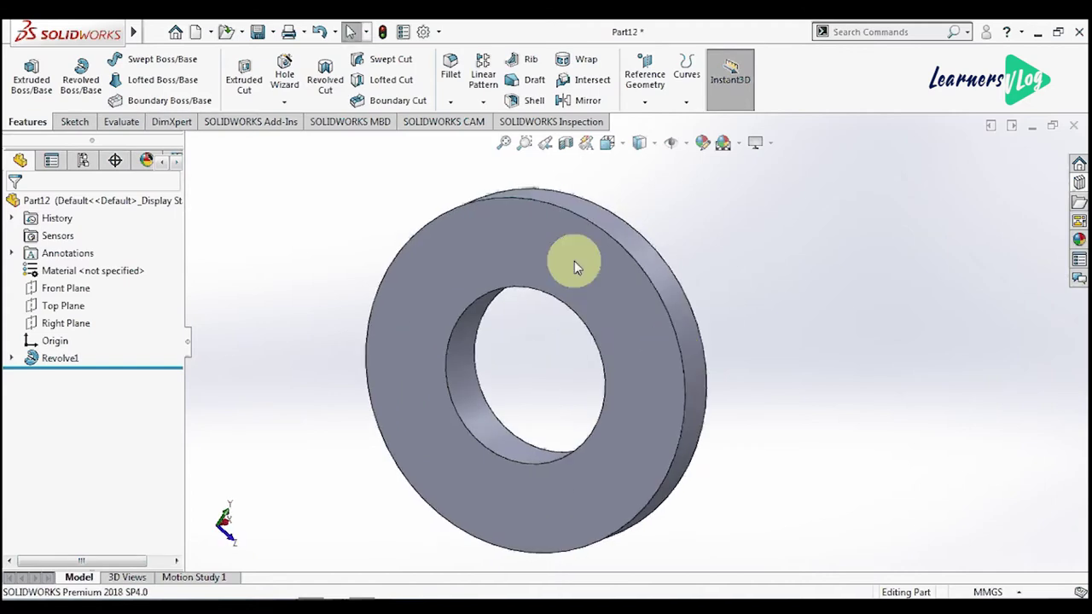
left_click(574, 260)
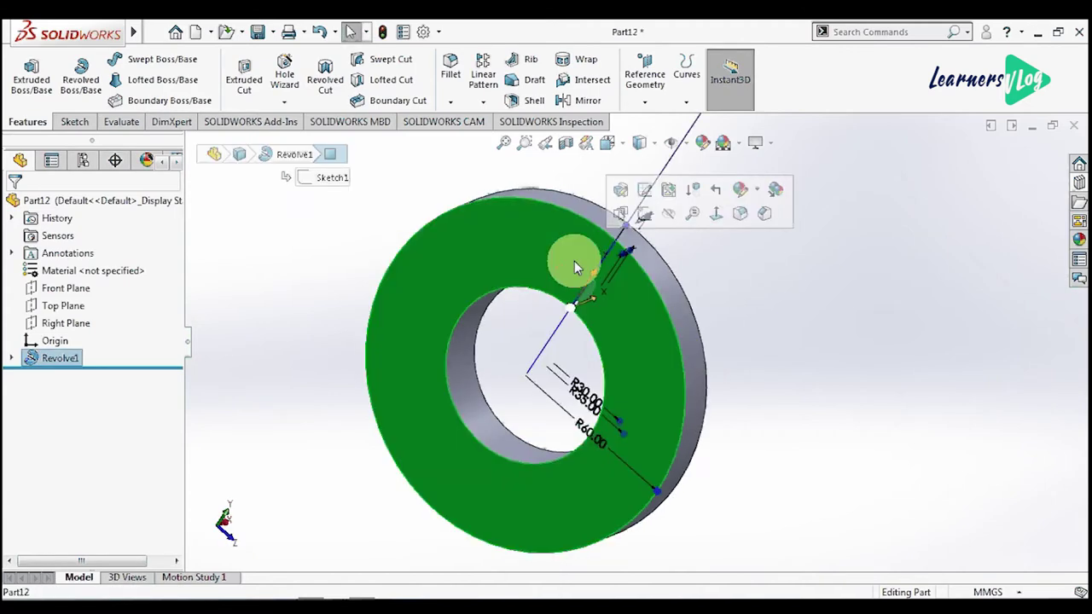
Step: Start a sketch on the ring's front face, view it head-on, and draw a circle at the origin
left_click(647, 219)
key("space")
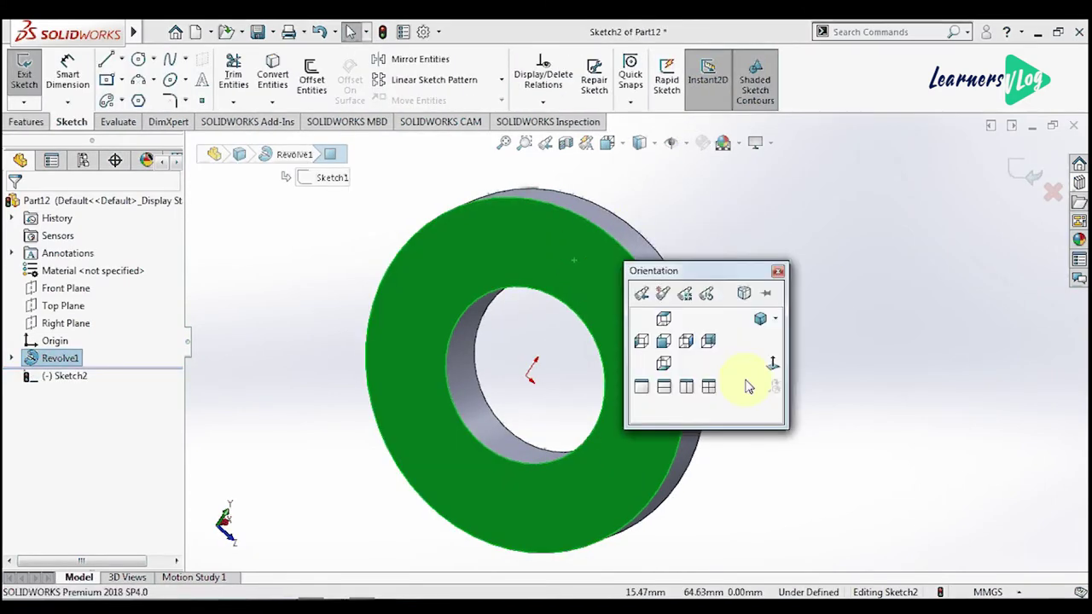
left_click(773, 364)
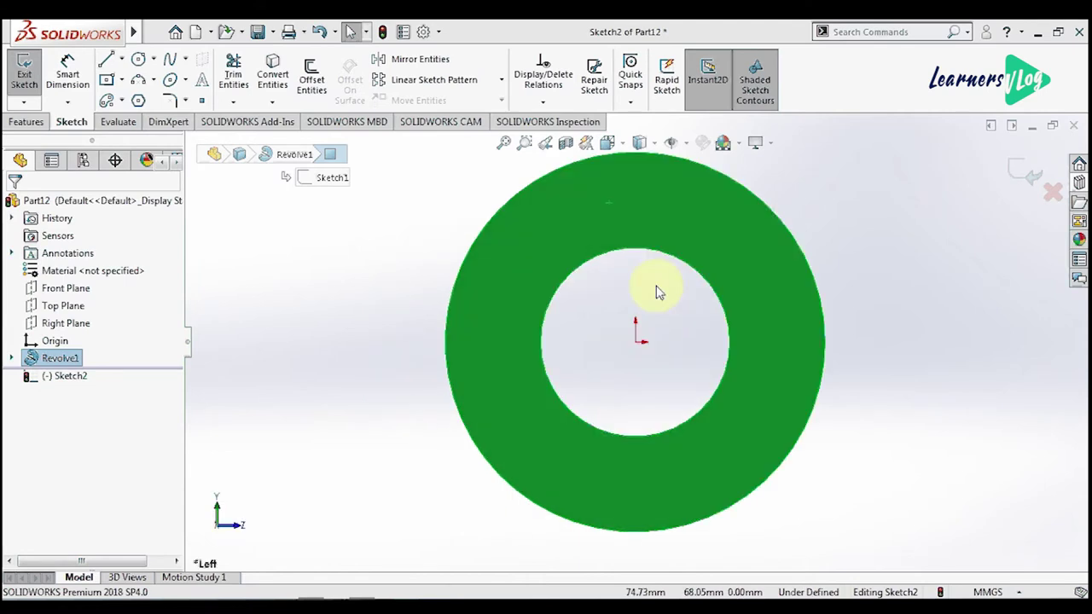
left_click(139, 61)
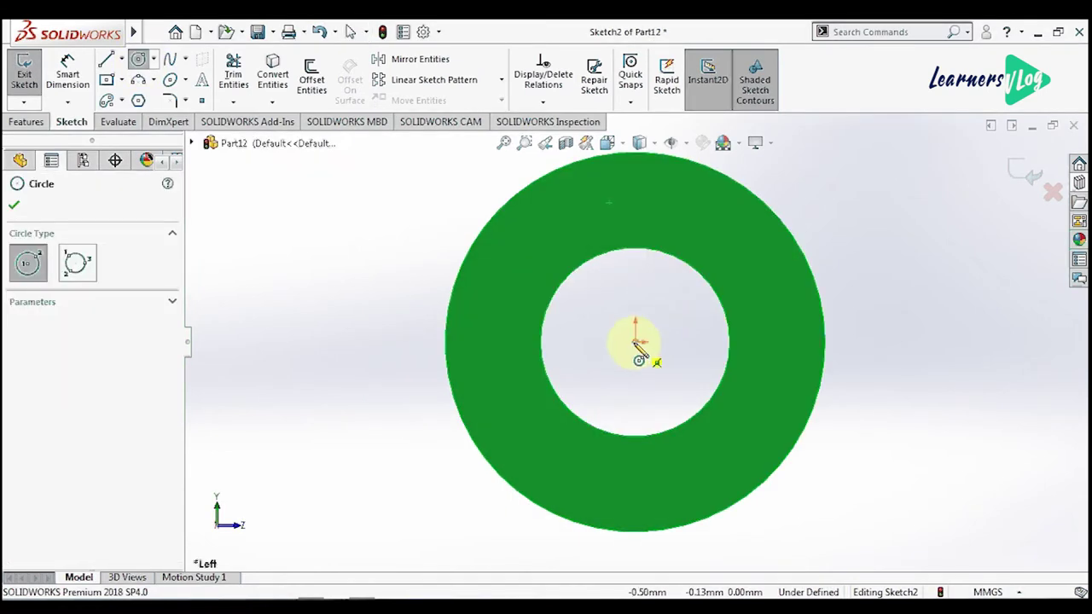
left_click(637, 339)
left_click(710, 217)
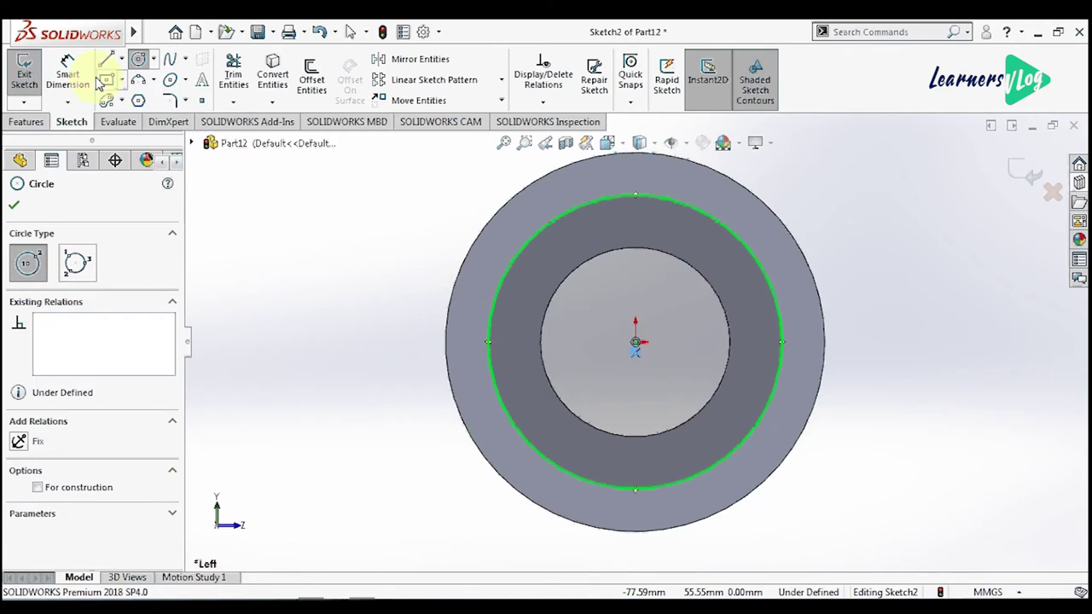
Step: Dimension the circle to Ø100 mm and convert it to construction geometry
left_click(68, 73)
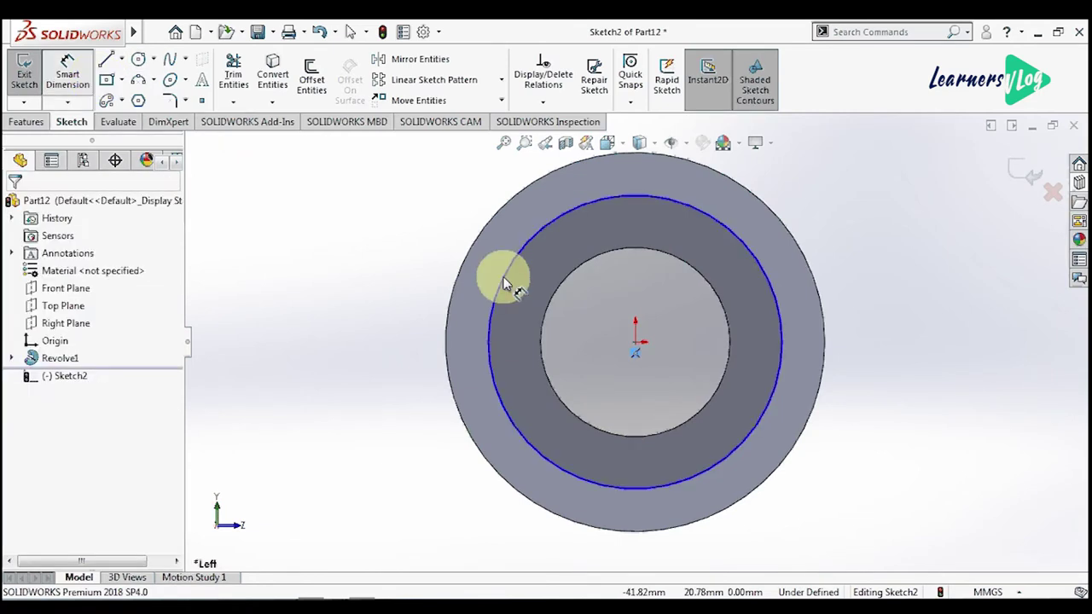
left_click(503, 281)
left_click(433, 229)
type("1")
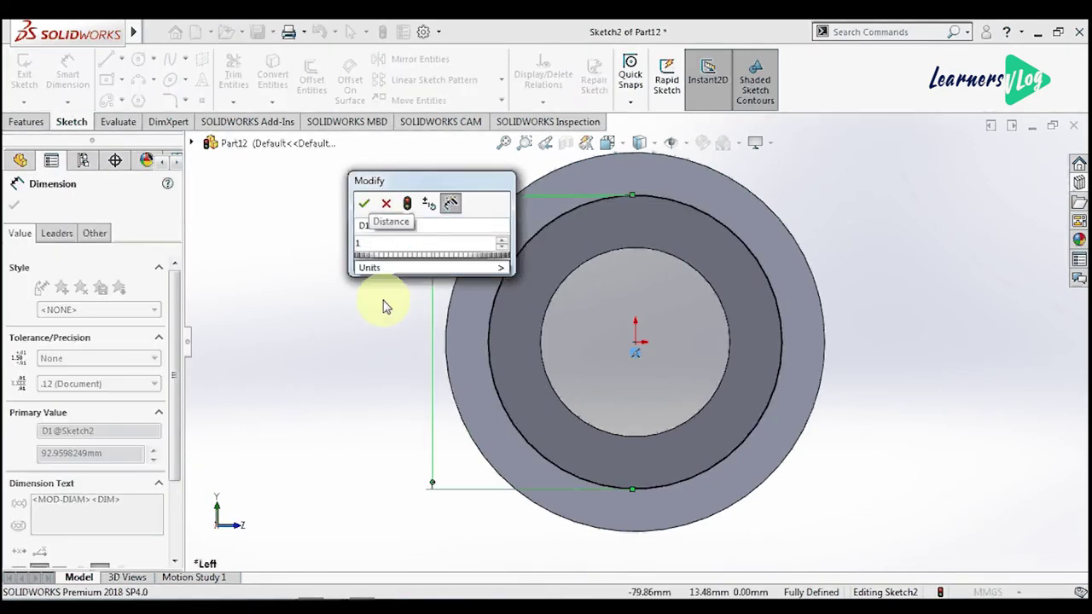
key("Escape")
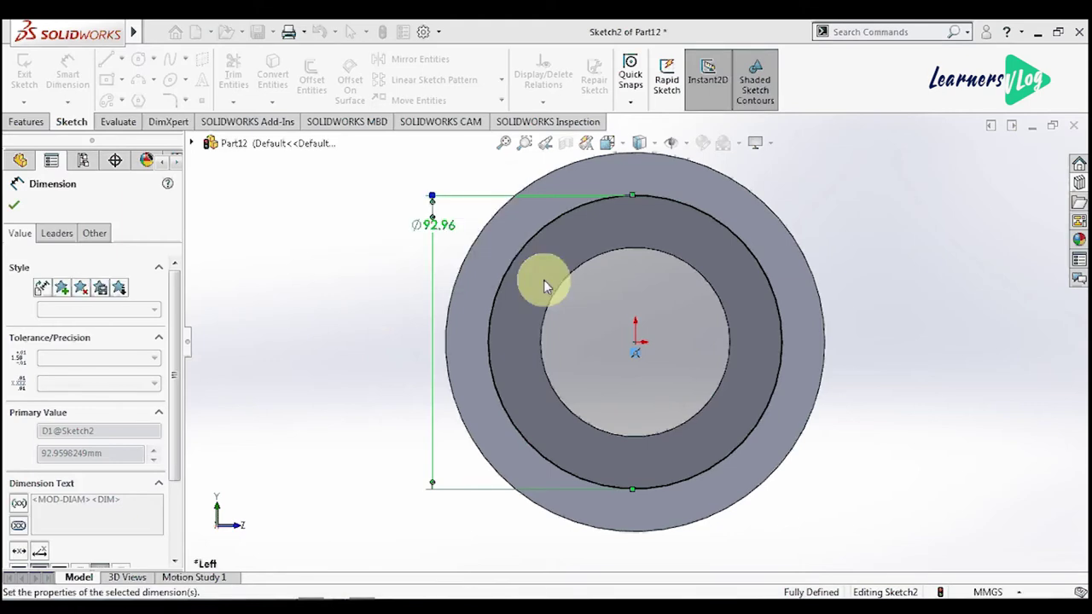
left_click(657, 189)
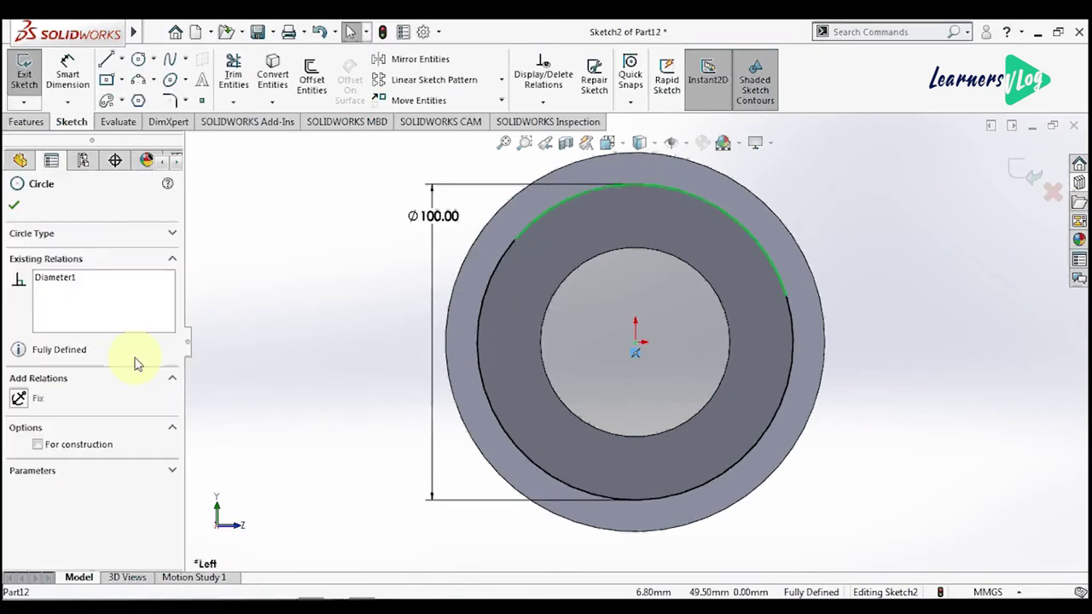
left_click(37, 419)
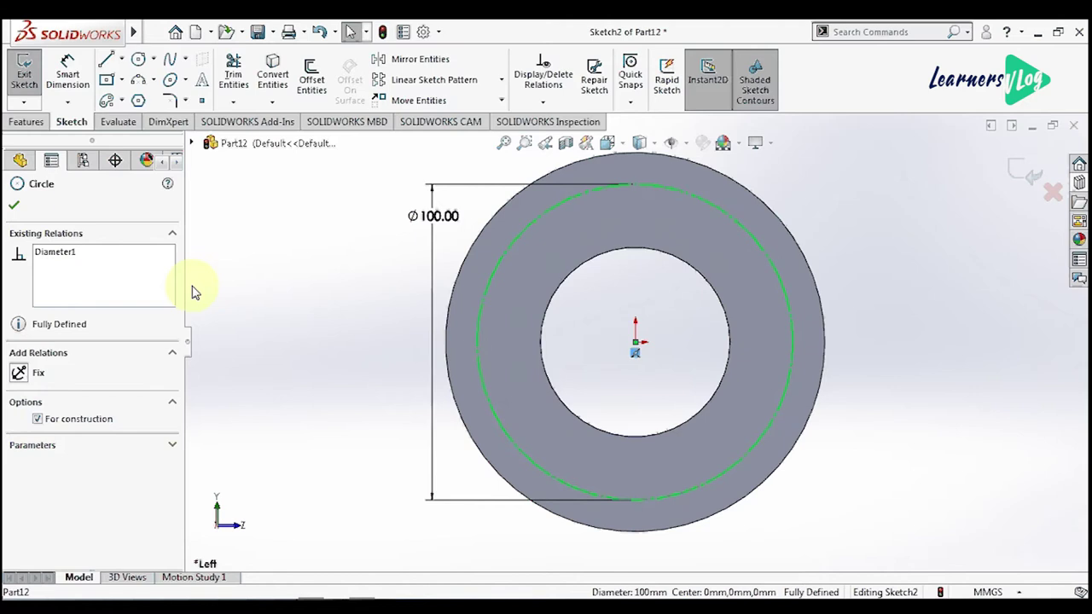
left_click(14, 205)
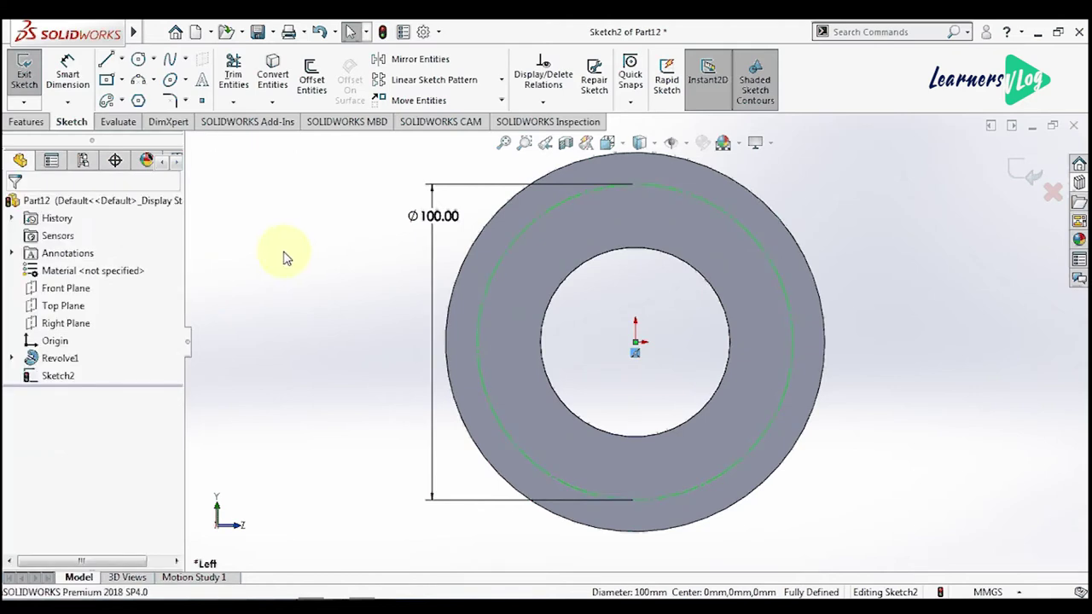
scroll(623, 287, "up", 2)
scroll(622, 287, "down", 2)
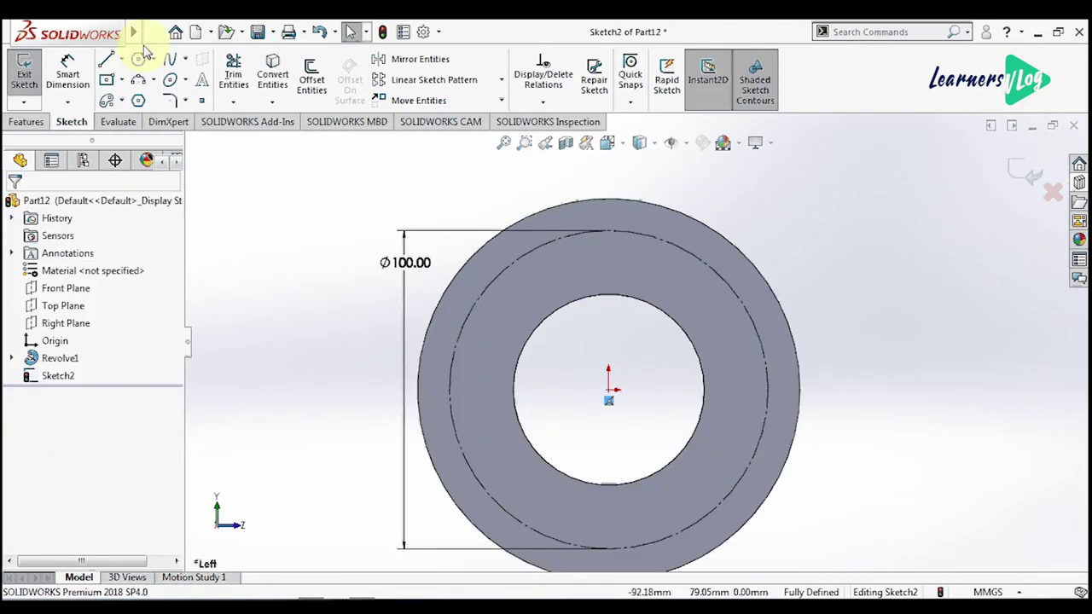
Step: Draw a small circle centred on the top quadrant of the Ø100 construction circle
left_click(138, 57)
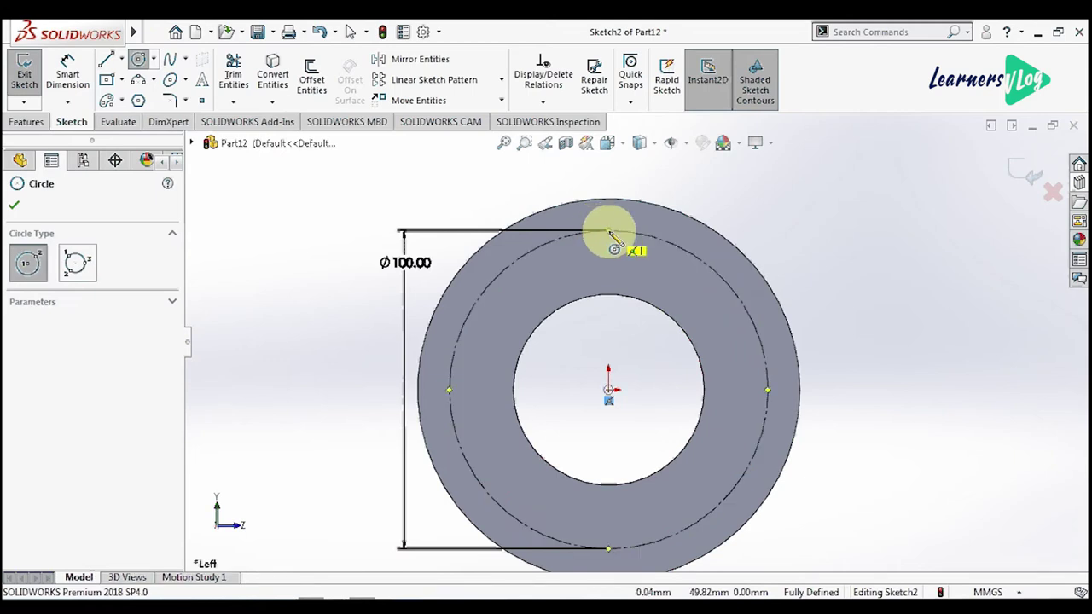
left_click(609, 233)
left_click(626, 214)
key("Escape")
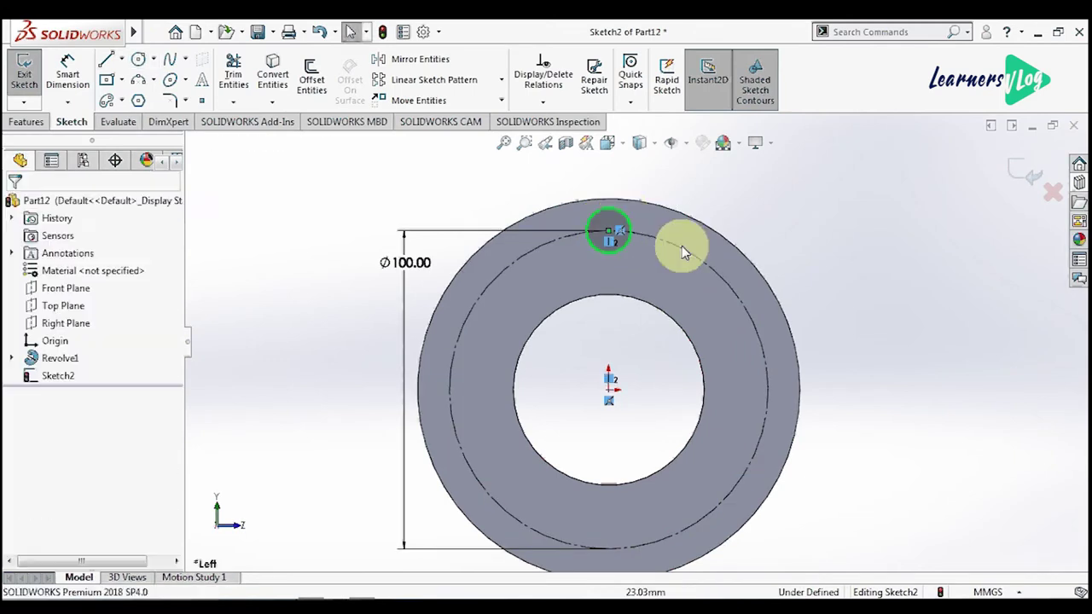
left_click(681, 249)
Step: Set the small circle's diameter to 10.2 mm
left_click(81, 75)
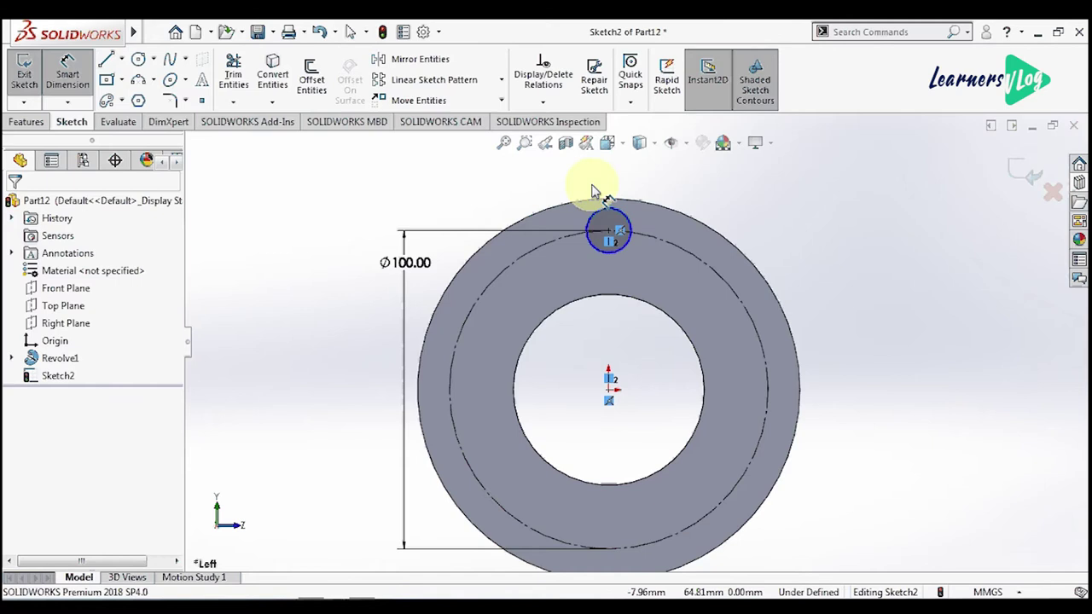
left_click(618, 215)
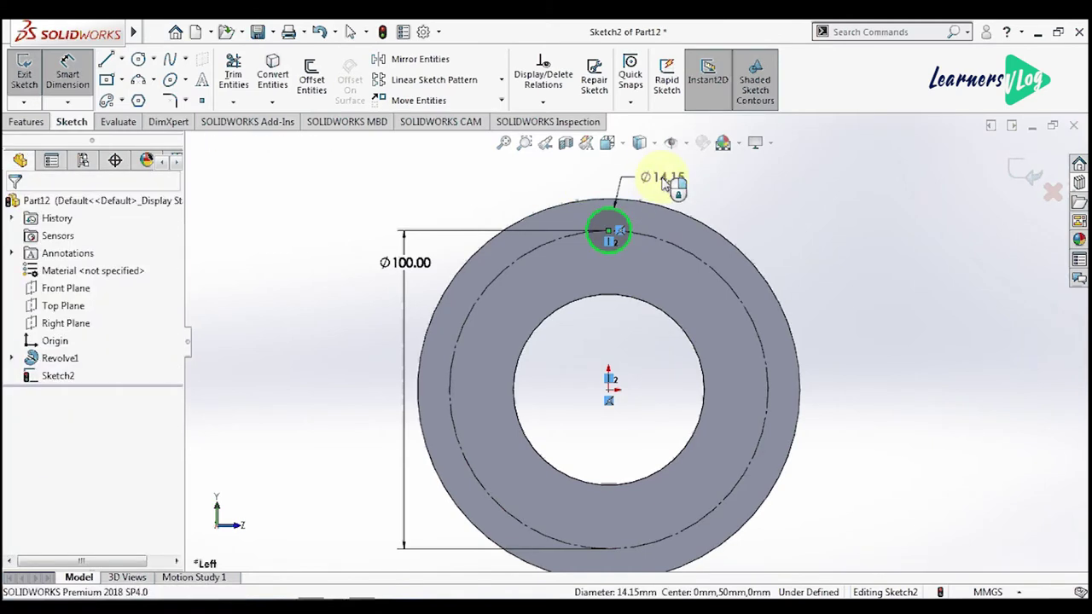
left_click(655, 182)
type("10")
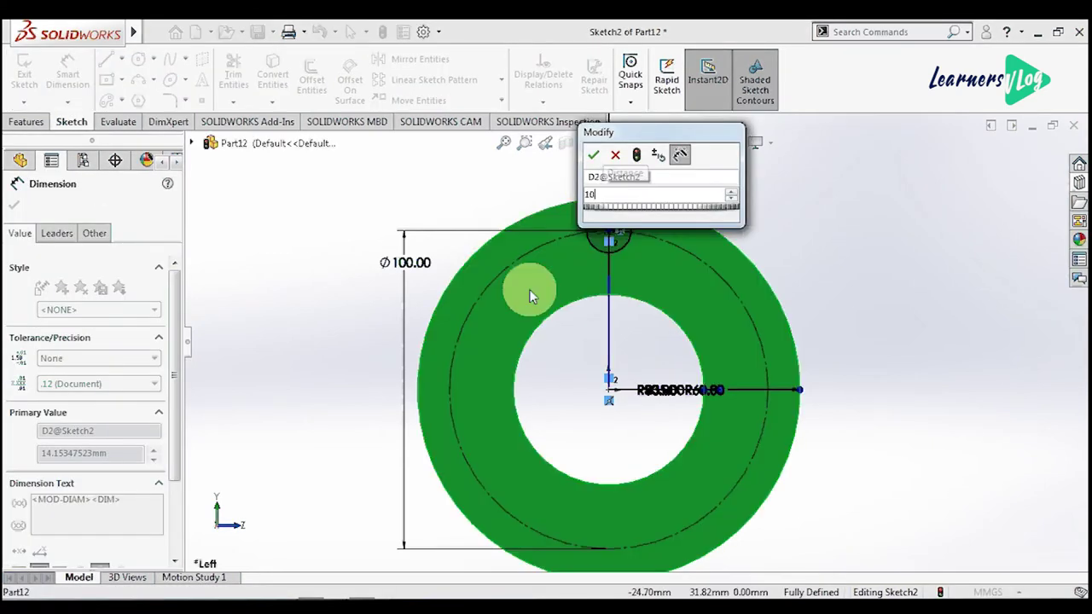
type(".2")
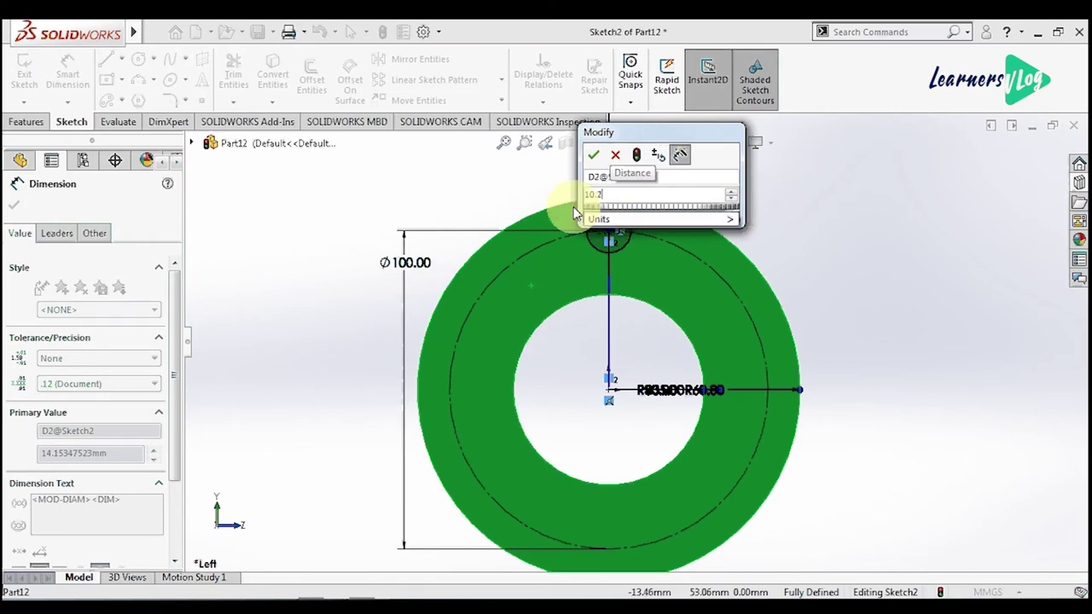
left_click(593, 154)
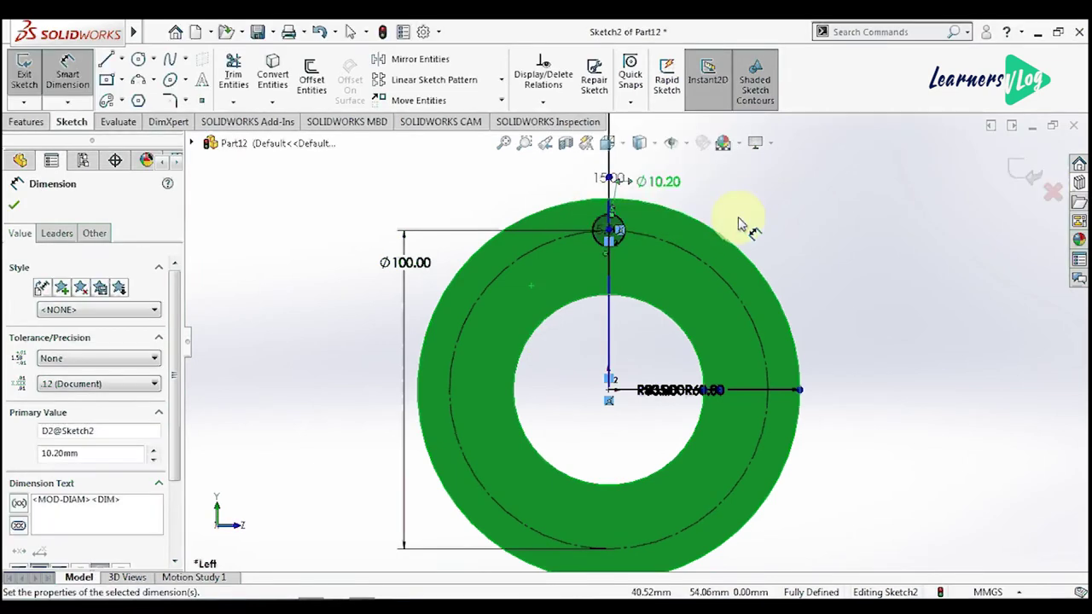
key("Escape")
left_click(620, 224)
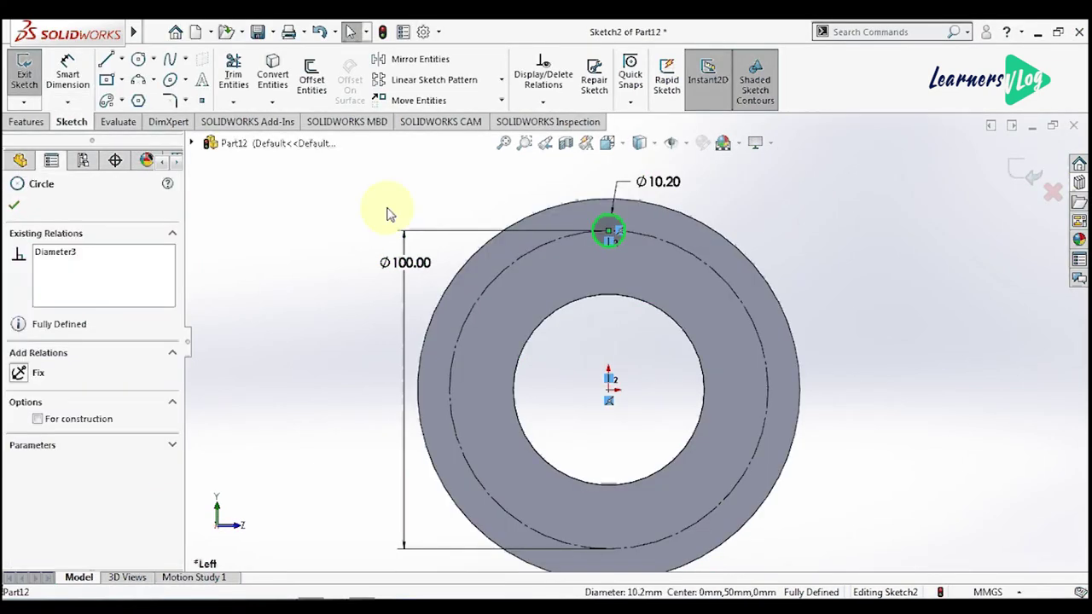
left_click(500, 81)
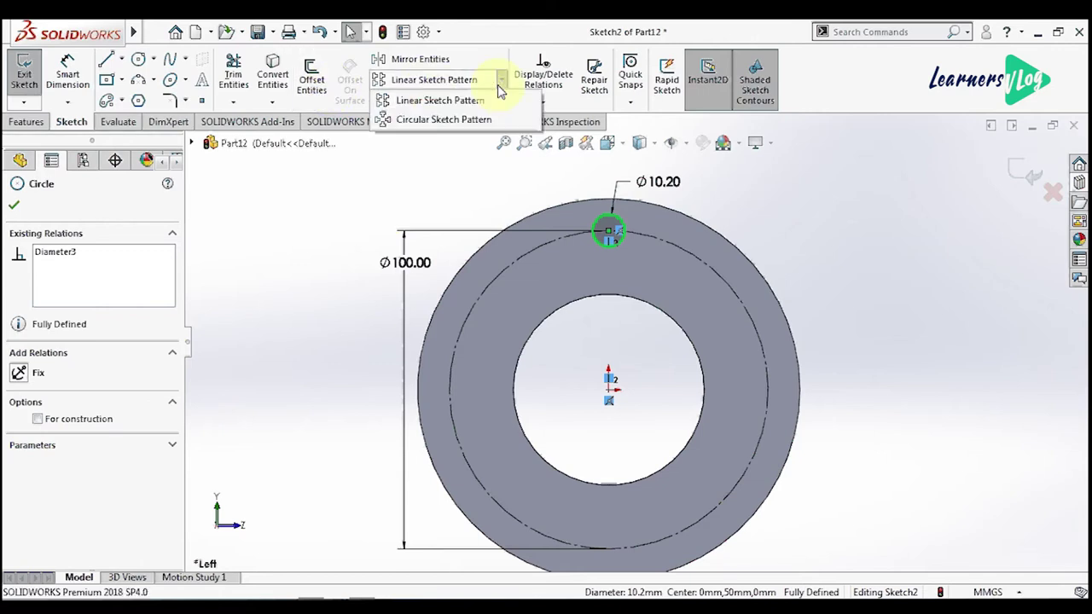
Step: Circular-pattern the Ø10.2 circle into 6 equally spaced instances around the construction circle
left_click(456, 121)
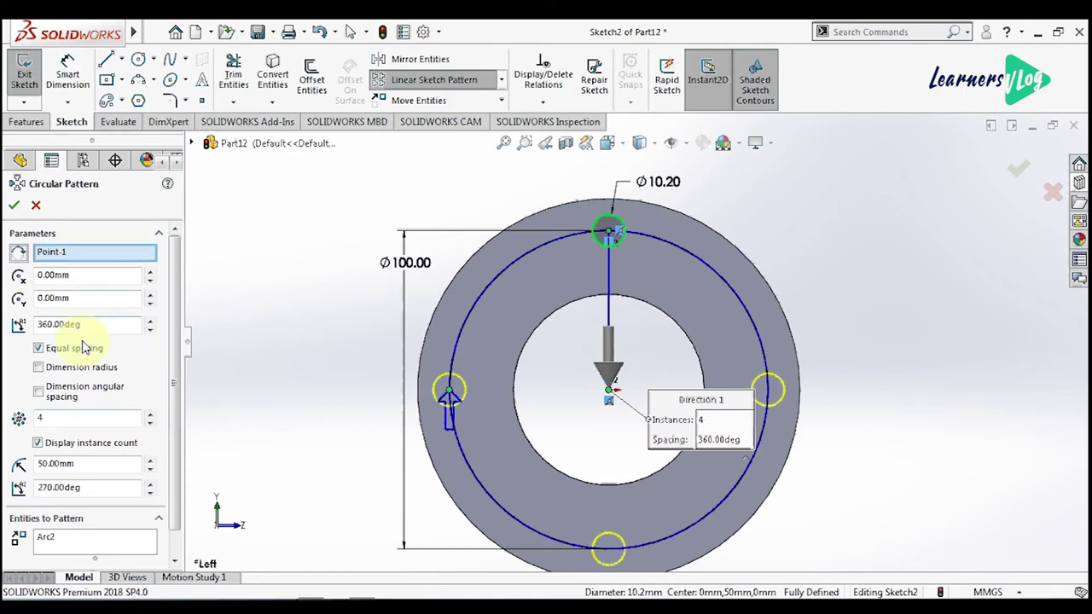
left_click(41, 417)
type("6")
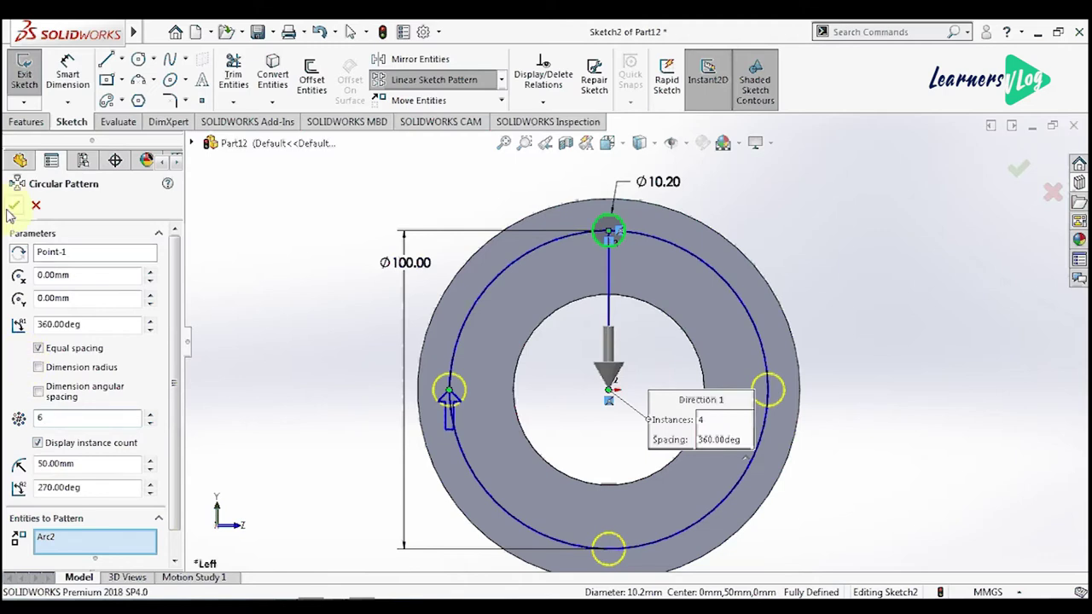
left_click(13, 207)
left_click(47, 121)
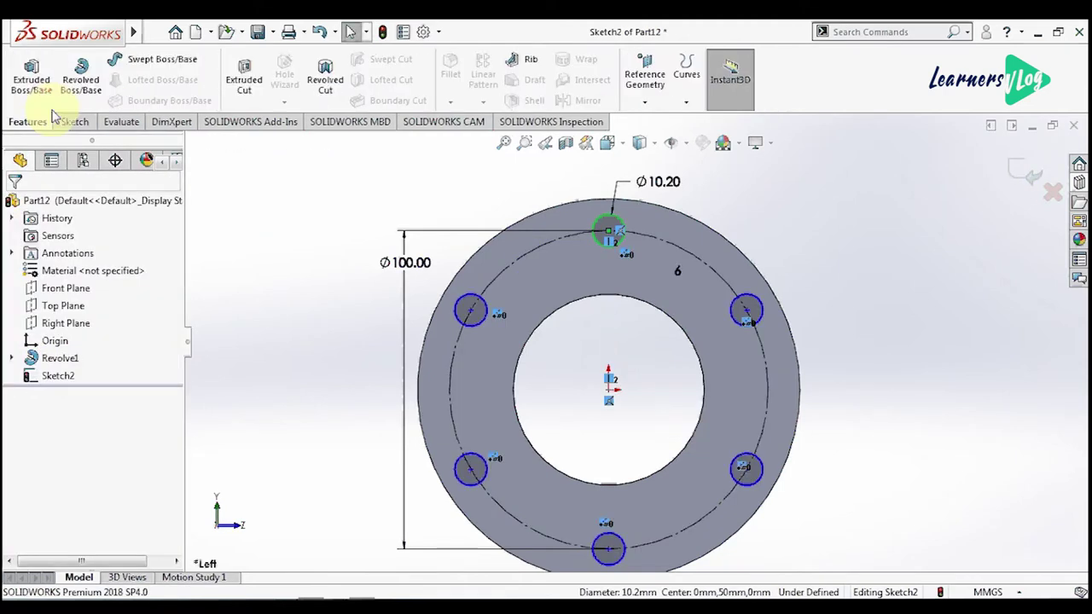
Step: Cut-extrude the six hole circles with an Up To Next end condition
left_click(241, 96)
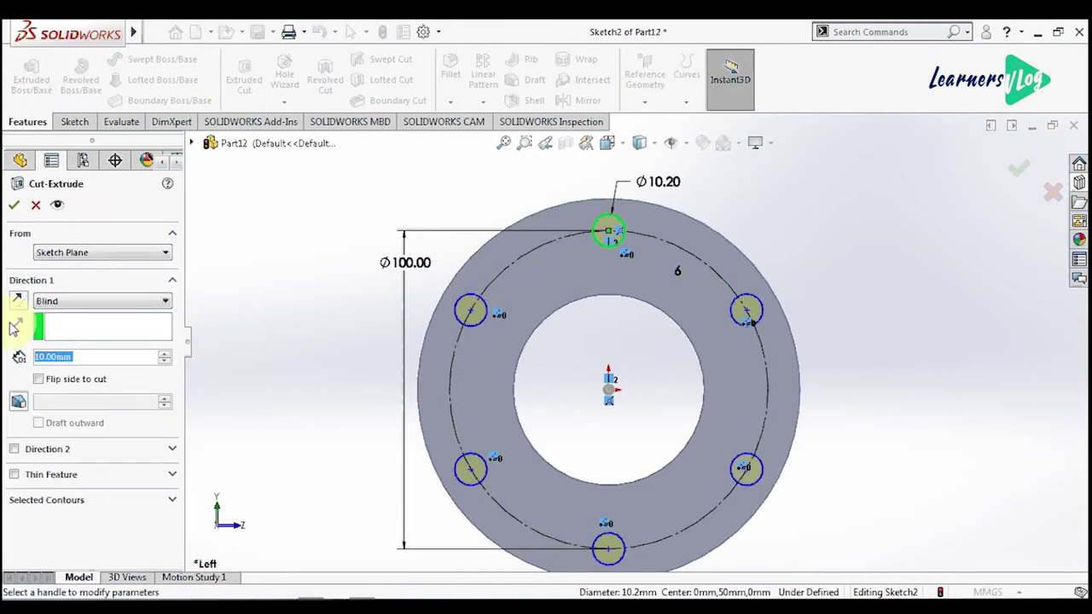
left_click(51, 301)
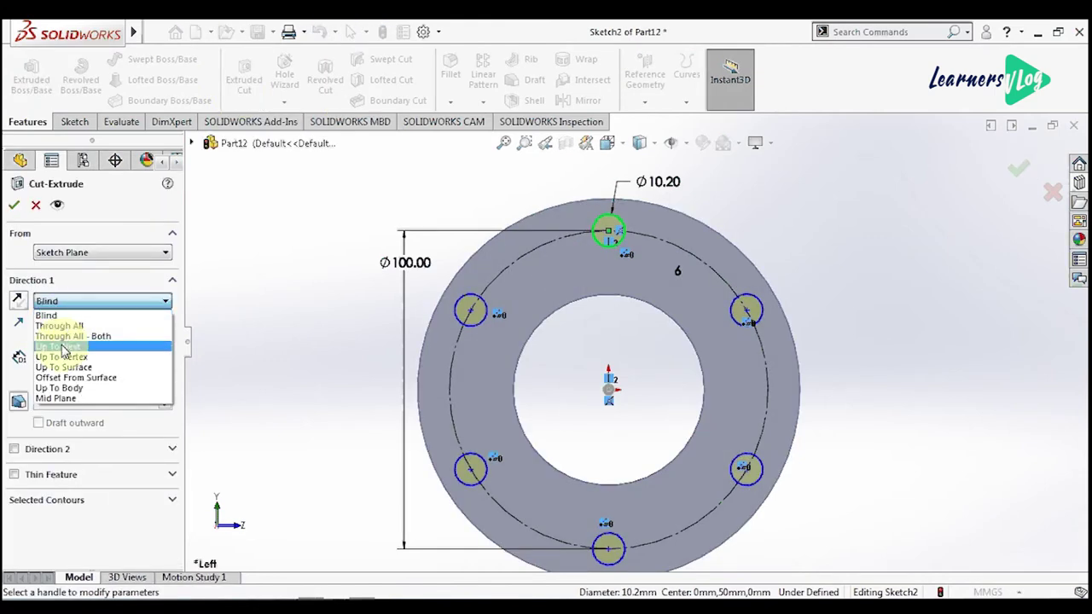
left_click(64, 347)
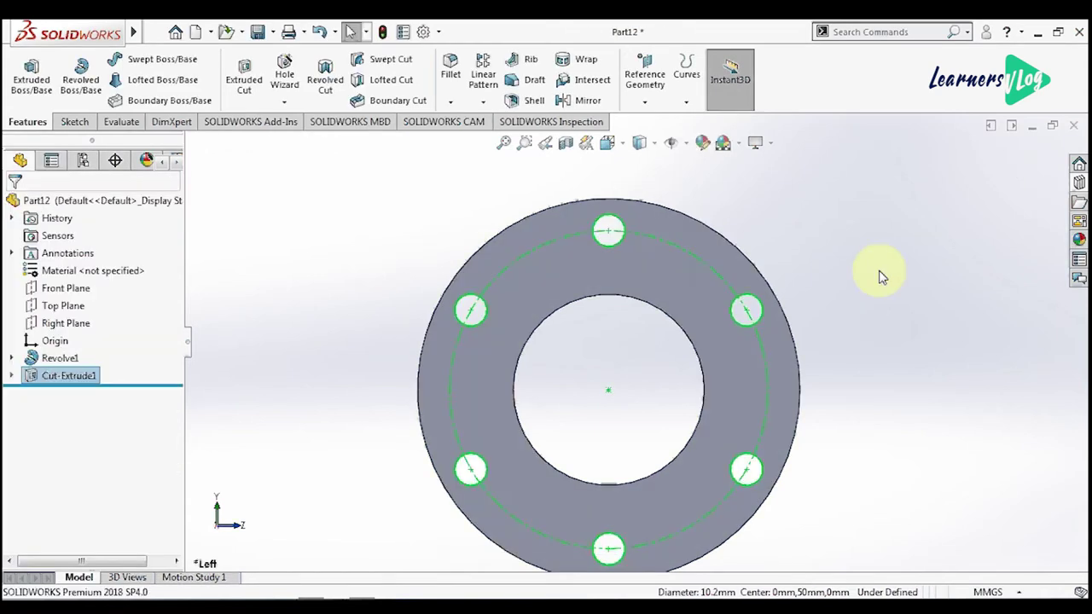
left_click(881, 274)
mouse_move(841, 334)
middle_mouse_down()
mouse_move(897, 358)
mouse_move(888, 386)
mouse_move(945, 405)
mouse_move(809, 385)
middle_mouse_up()
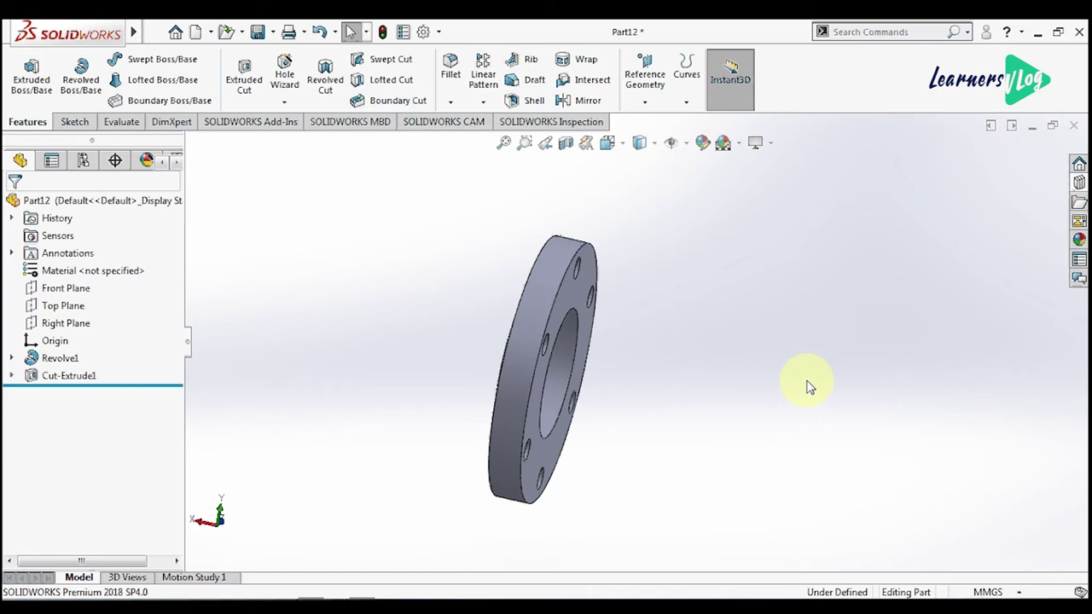
Step: Chamfer the flange's front and back outer rim edges at 0.5 mm × 45°
left_click(559, 295)
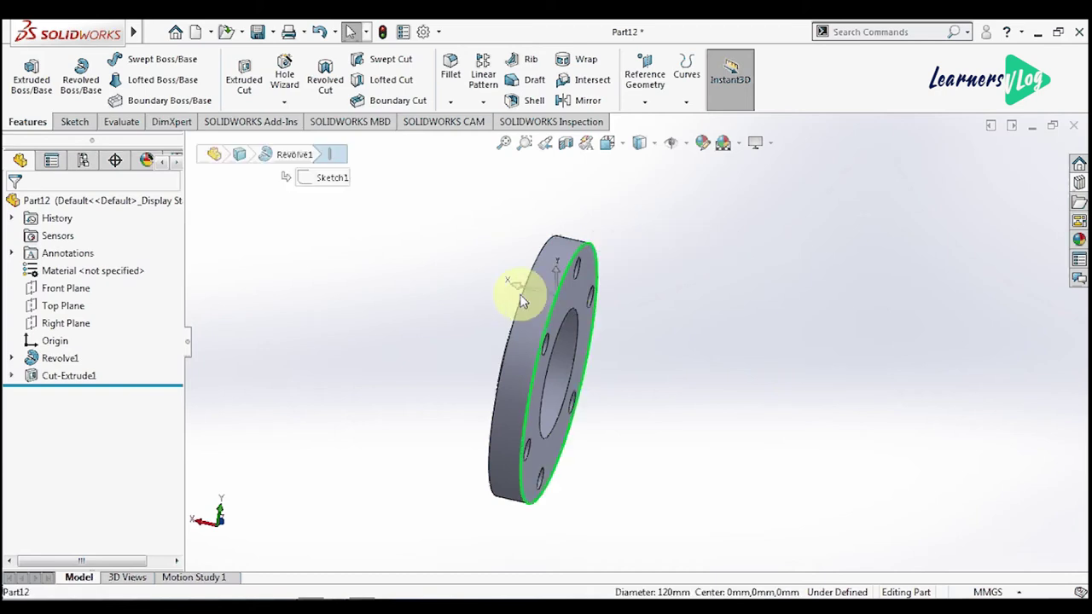
left_click(522, 301, "ctrl")
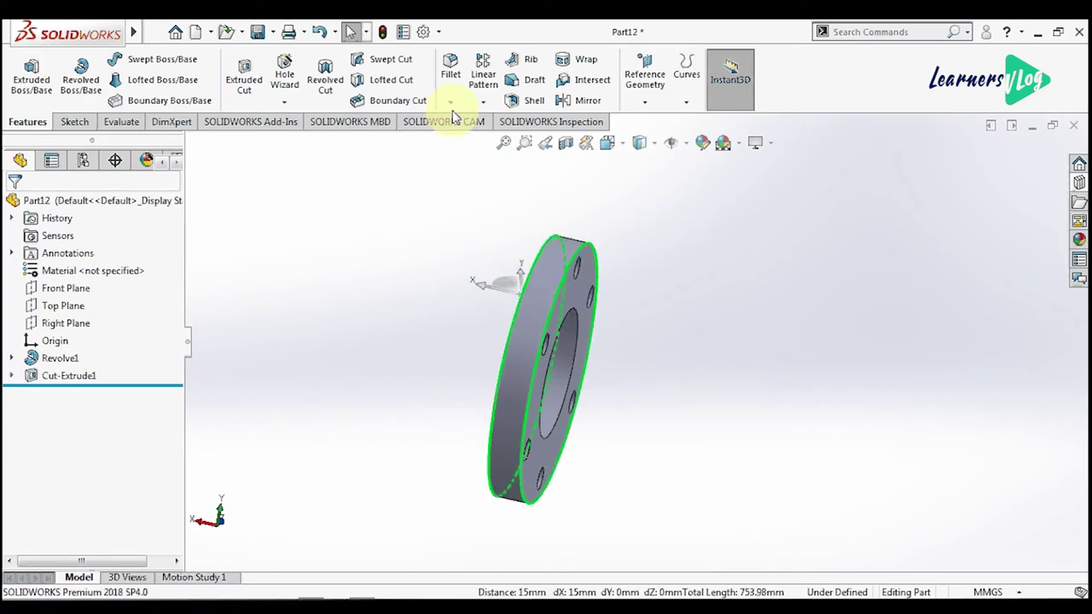
left_click(451, 106)
left_click(474, 143)
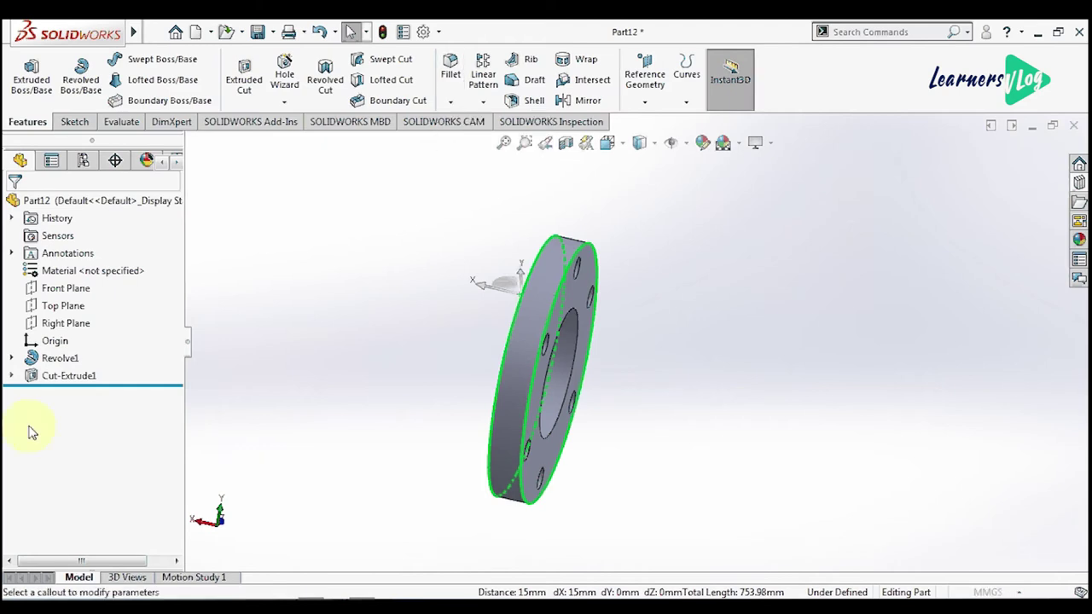
type("1")
type(".5")
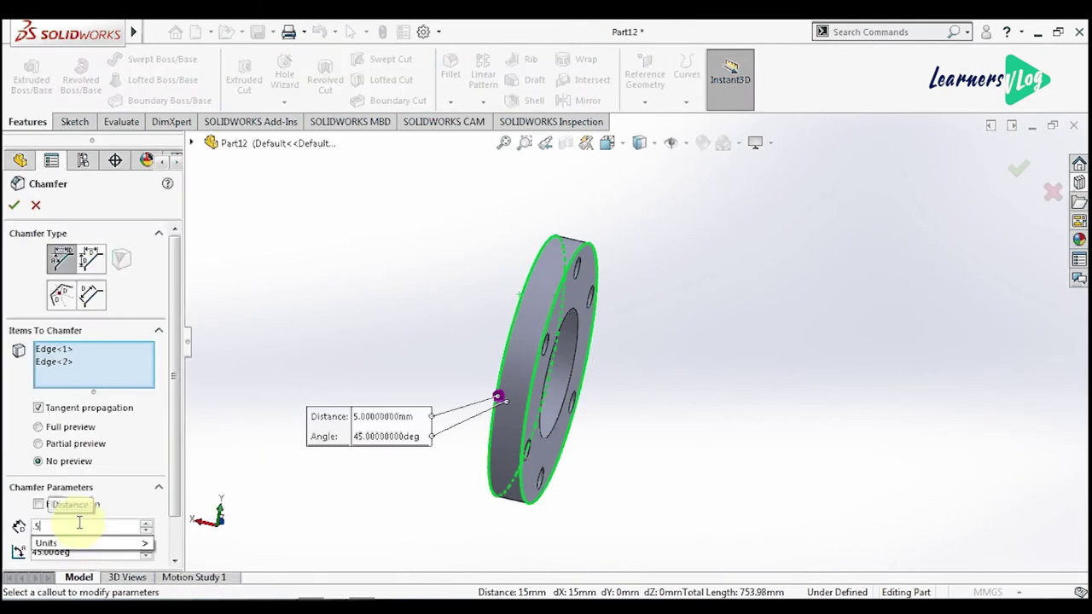
left_click(13, 206)
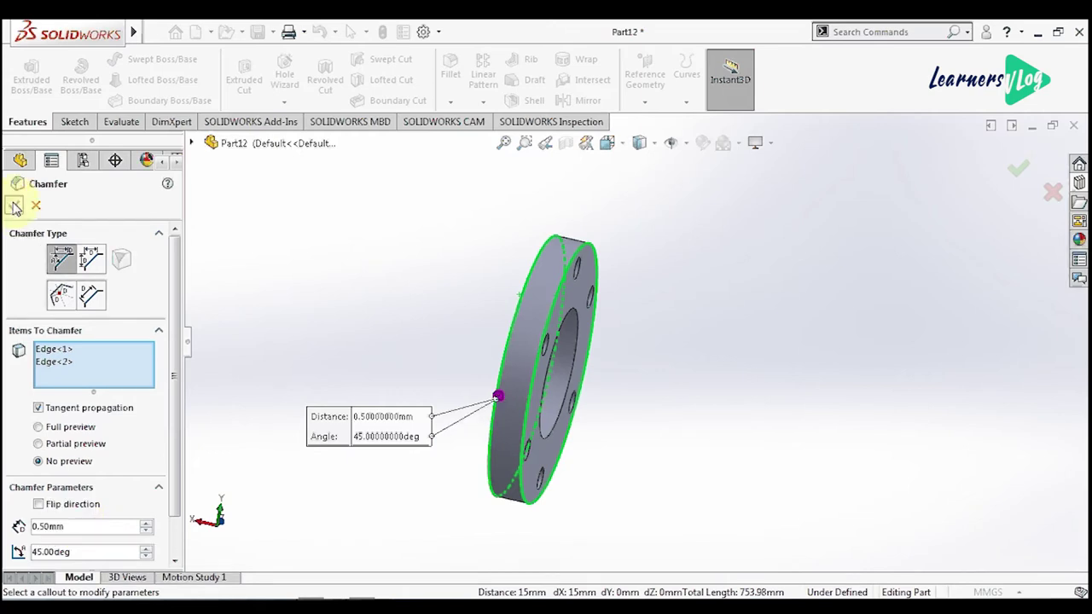
left_click(14, 207)
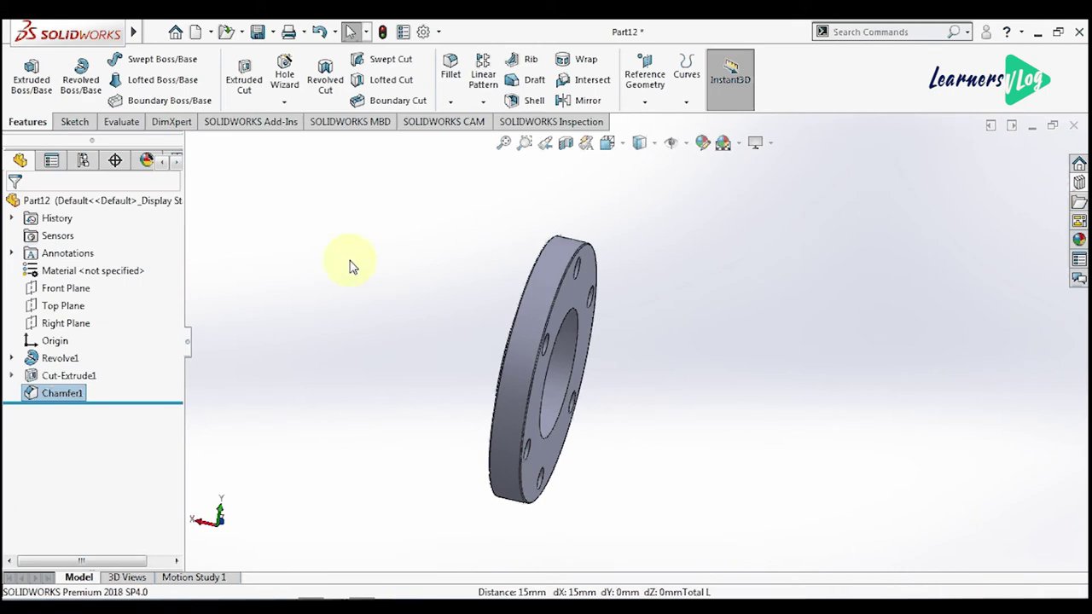
left_click(352, 266)
Step: Chamfer the central bore edge at 5 mm × 45°
left_click(450, 103)
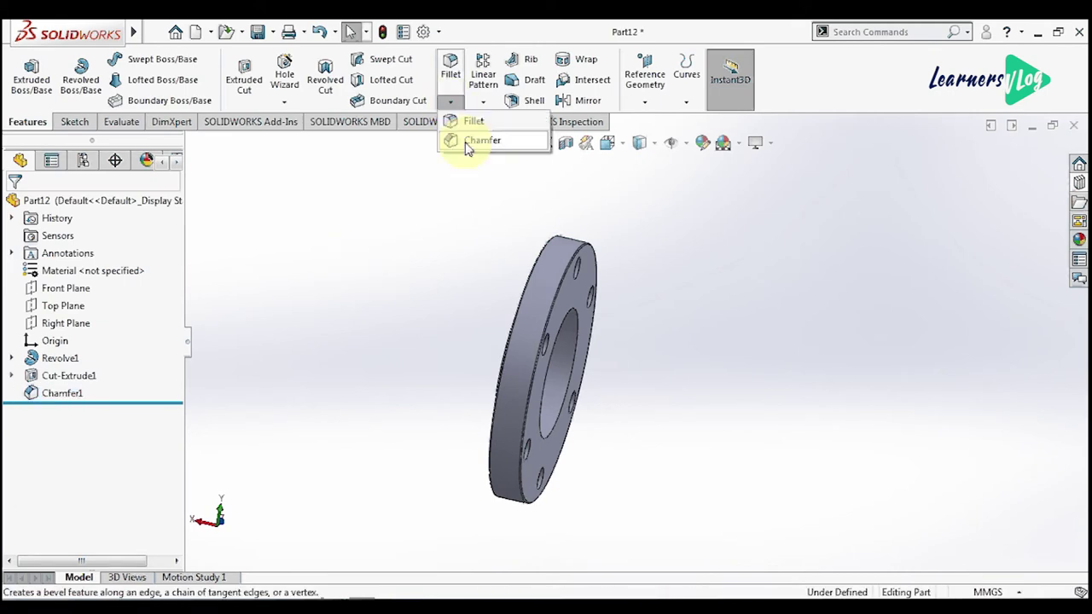
left_click(467, 142)
left_click(576, 312)
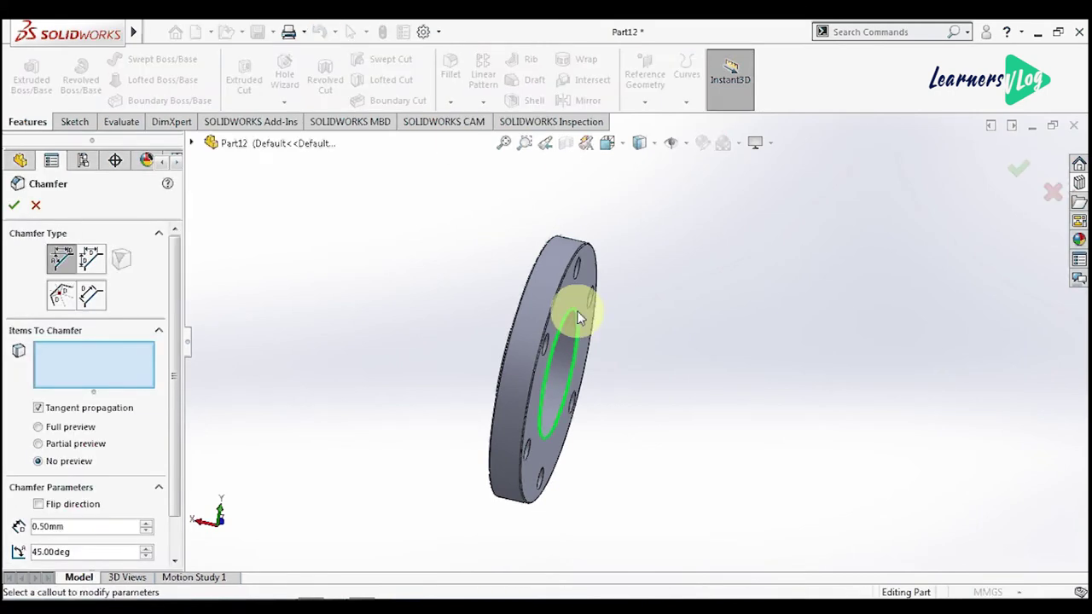
left_click(77, 526)
left_click_drag(77, 526, 26, 526)
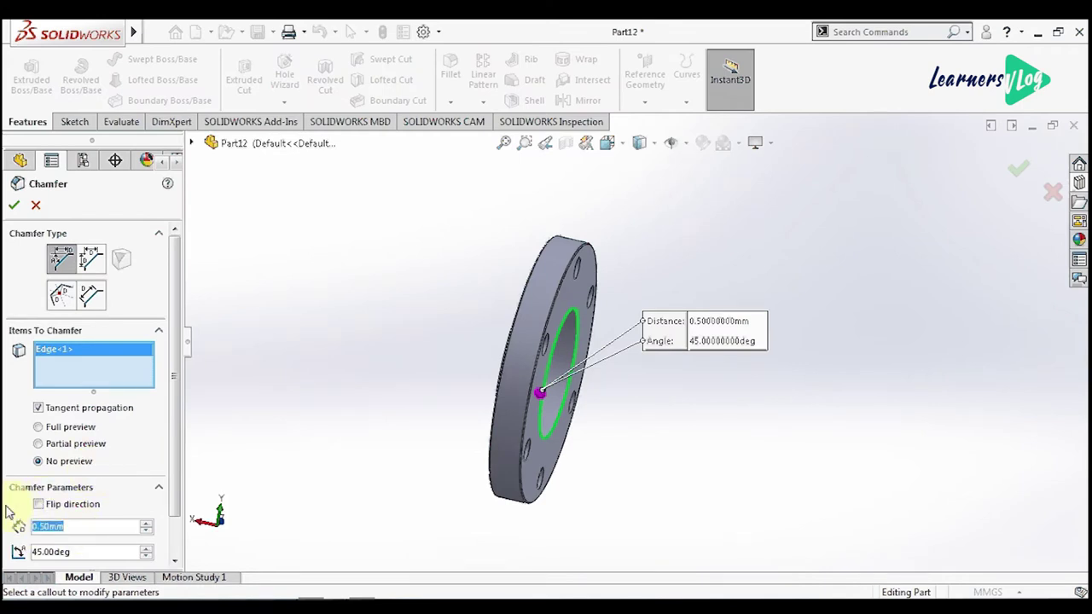
type("5")
key("Return")
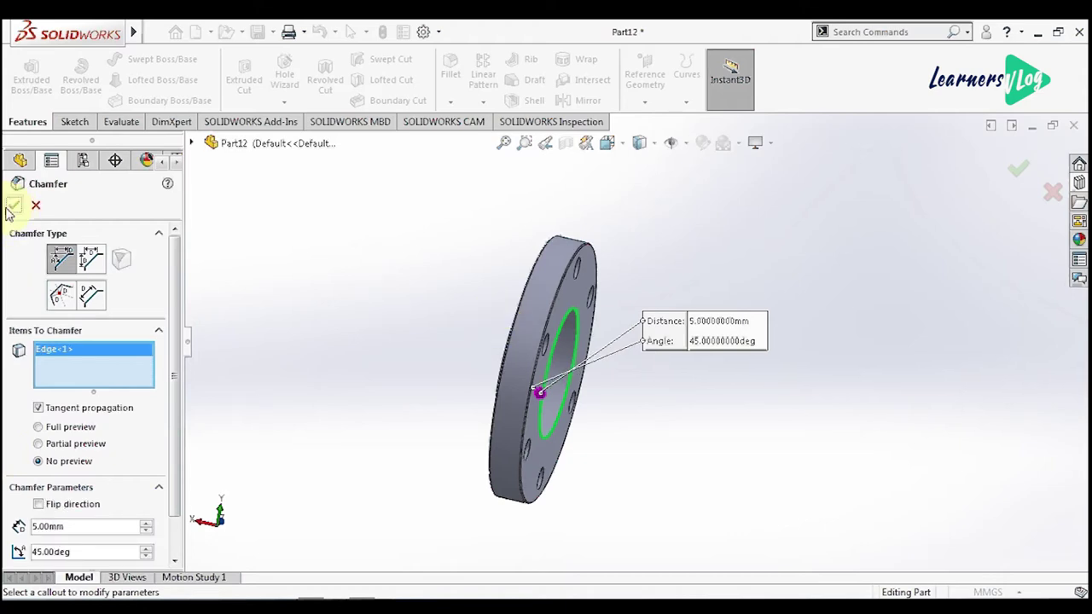
left_click(15, 205)
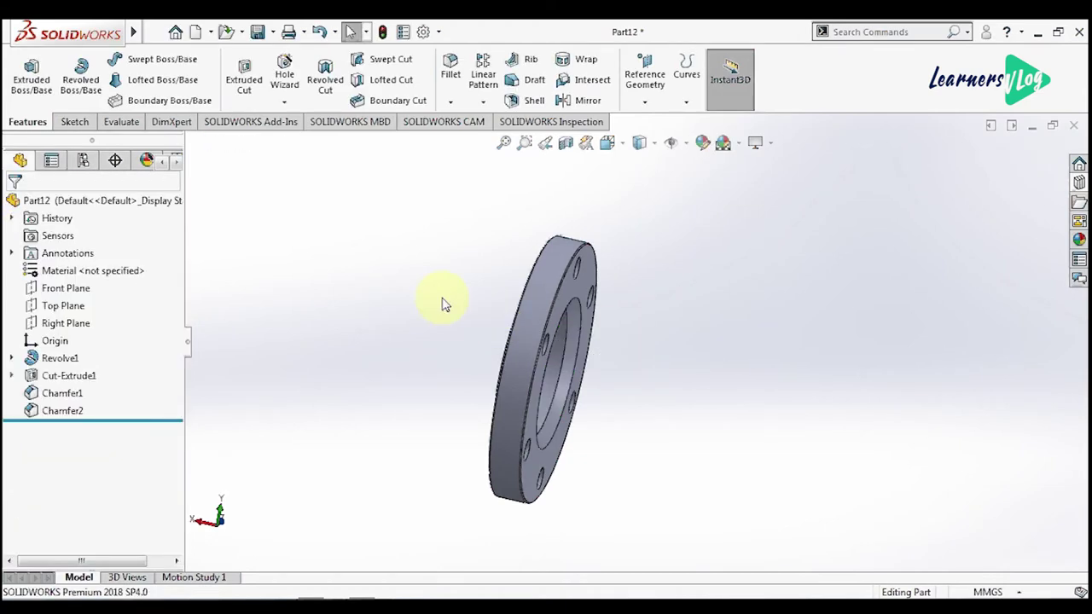
Step: Cancel the save dialog and angle the view onto the flange's bolt-hole face
key("ctrl+s")
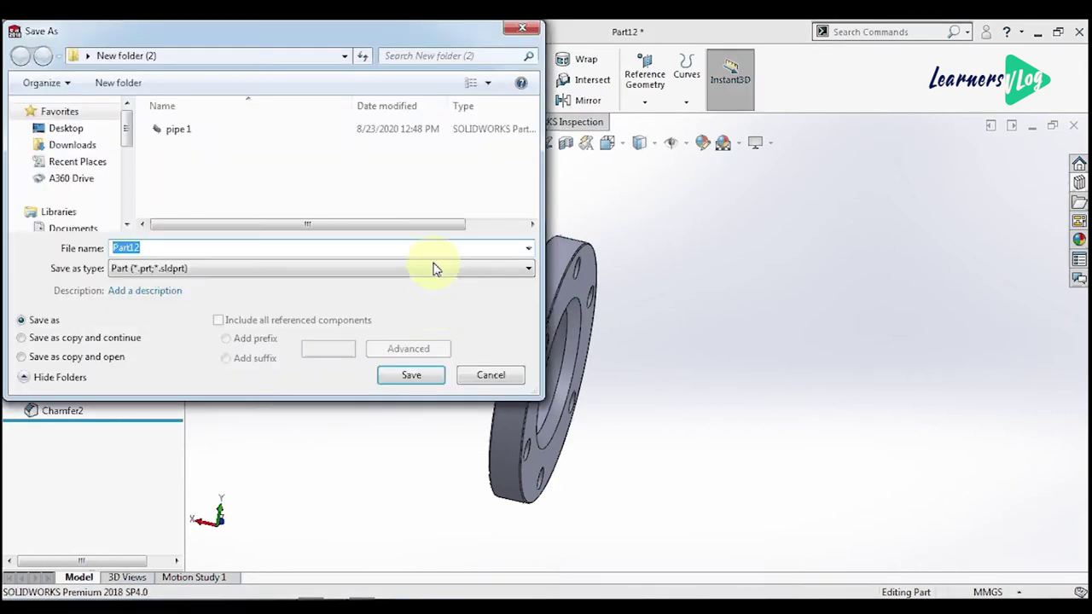
left_click(522, 29)
mouse_move(555, 374)
middle_mouse_down()
mouse_move(523, 361)
mouse_move(487, 383)
mouse_move(580, 236)
middle_mouse_up()
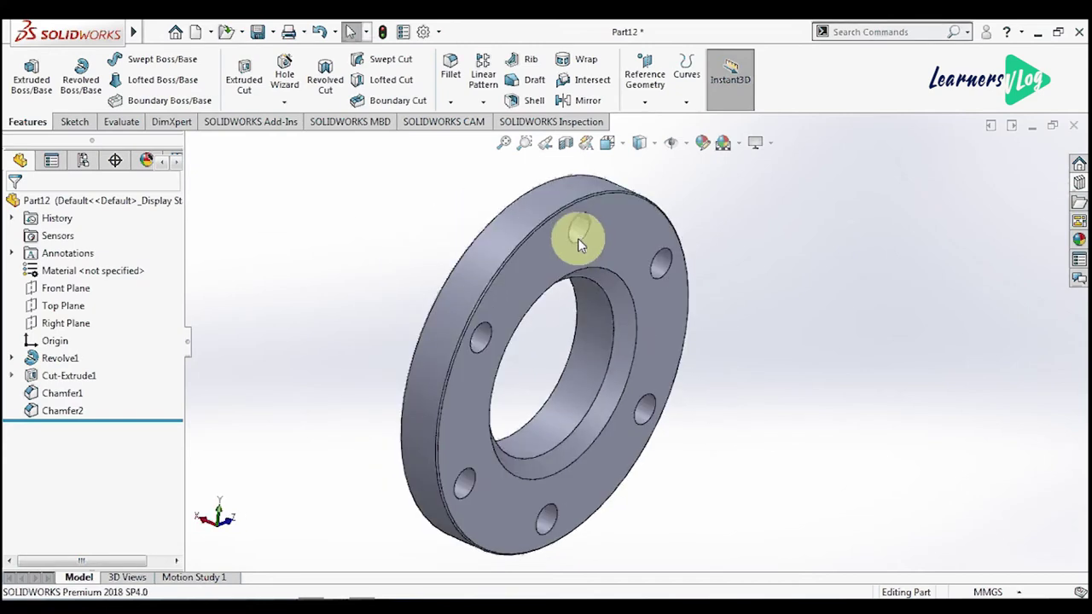
left_click(578, 238)
left_click(315, 102)
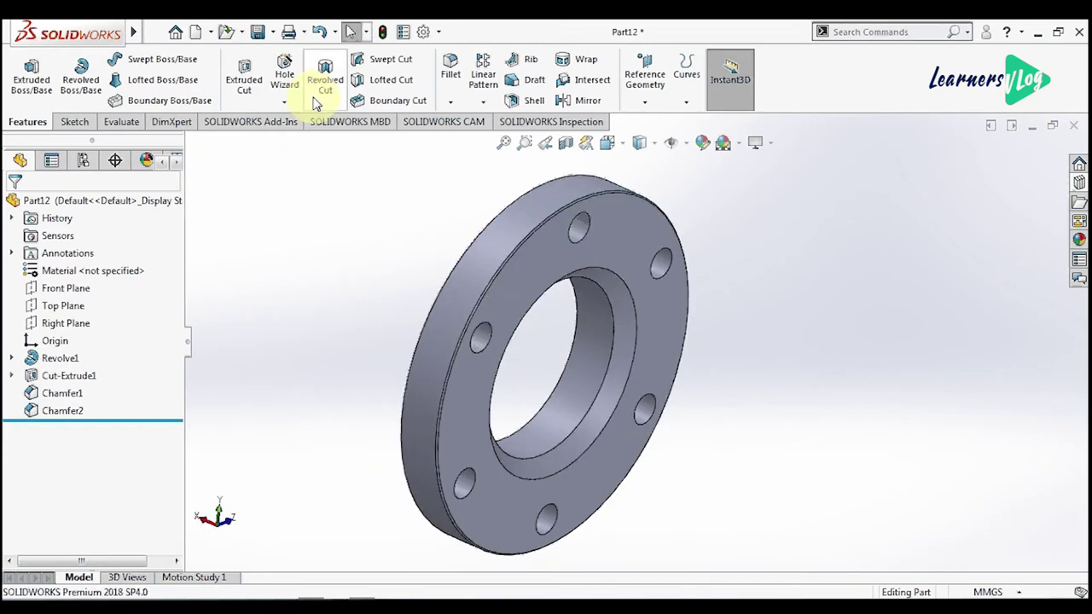
Step: Start a chamfer and select all twelve bolt-hole edges on both flange faces
left_click(450, 101)
left_click(465, 141)
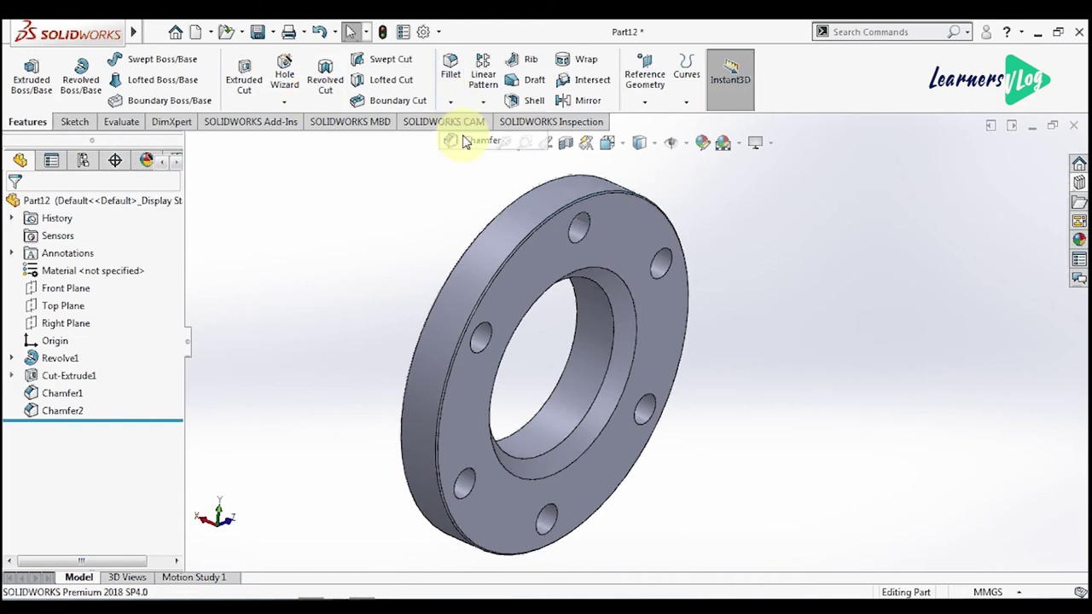
left_click(491, 331)
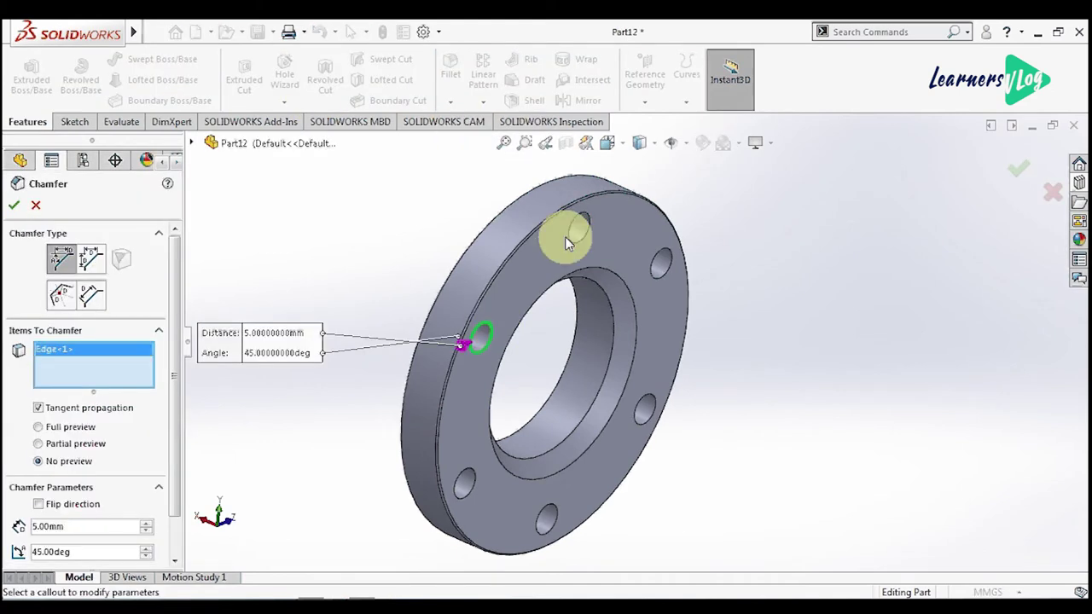
left_click(571, 240)
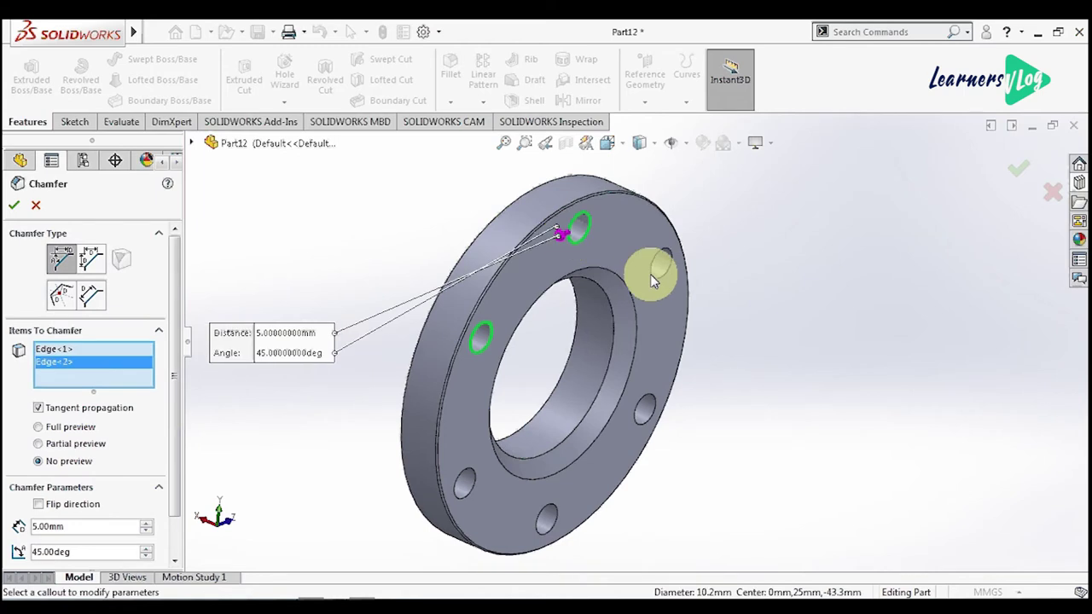
left_click(650, 273)
left_click(651, 393)
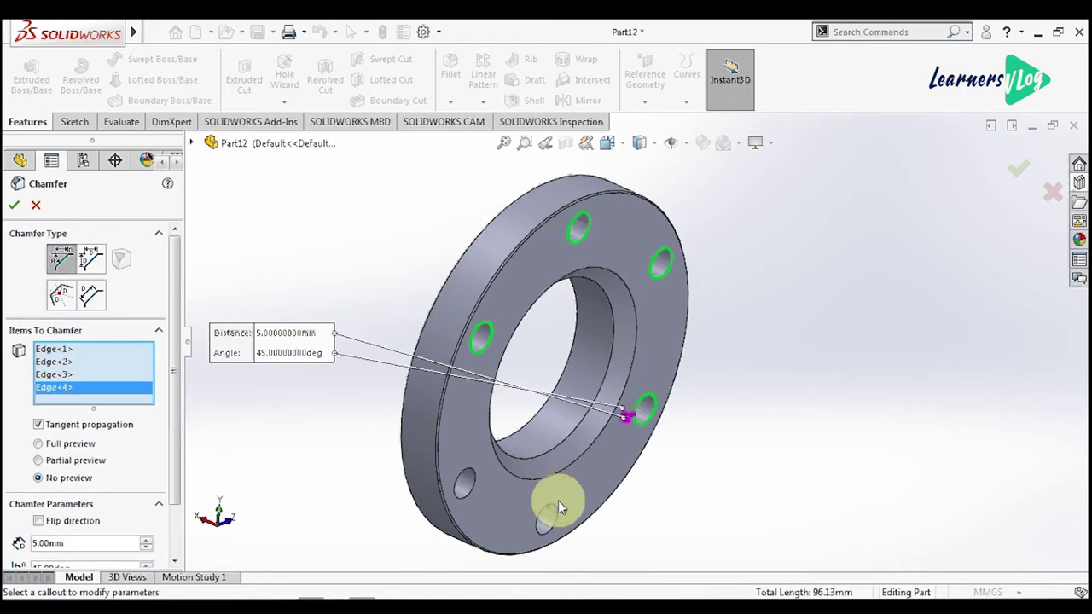
left_click(551, 514)
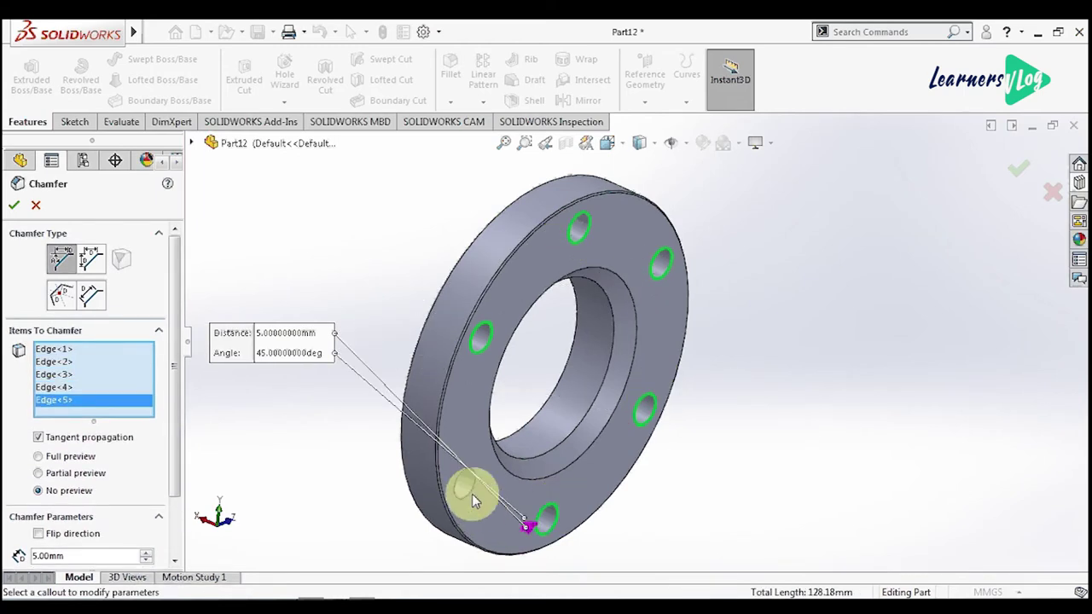
left_click(472, 492)
mouse_move(472, 492)
middle_mouse_down()
mouse_move(462, 250)
mouse_move(512, 261)
mouse_move(436, 228)
middle_mouse_up()
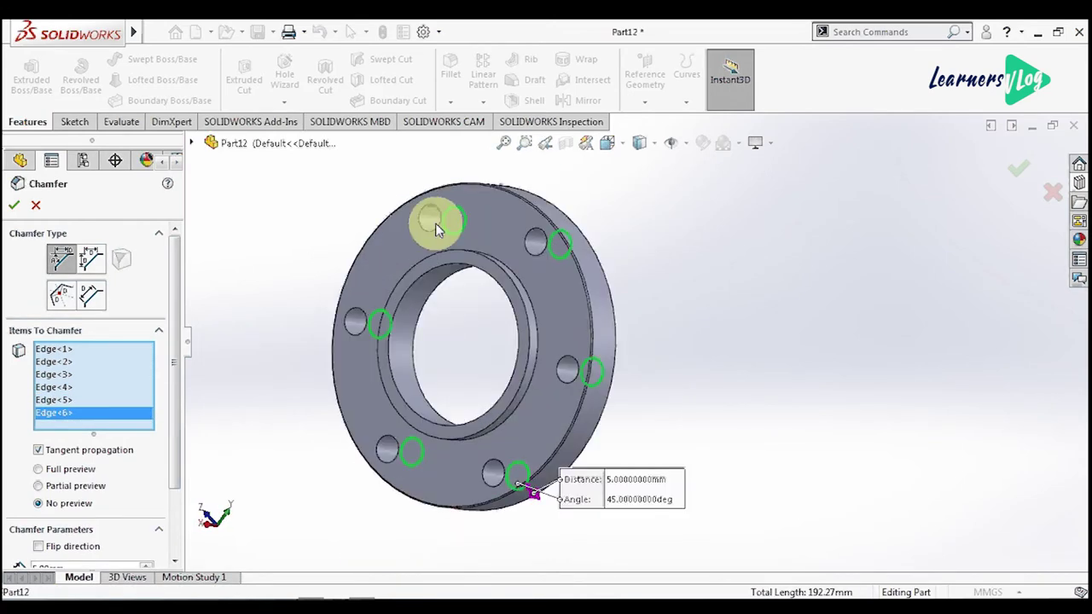
left_click(436, 228)
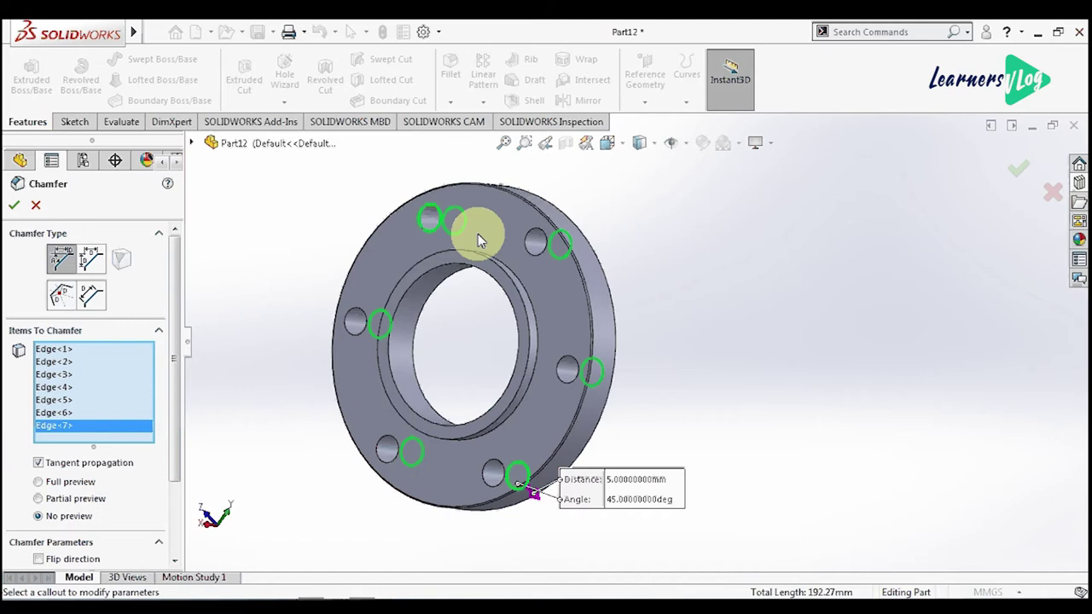
left_click(529, 255)
left_click(556, 363)
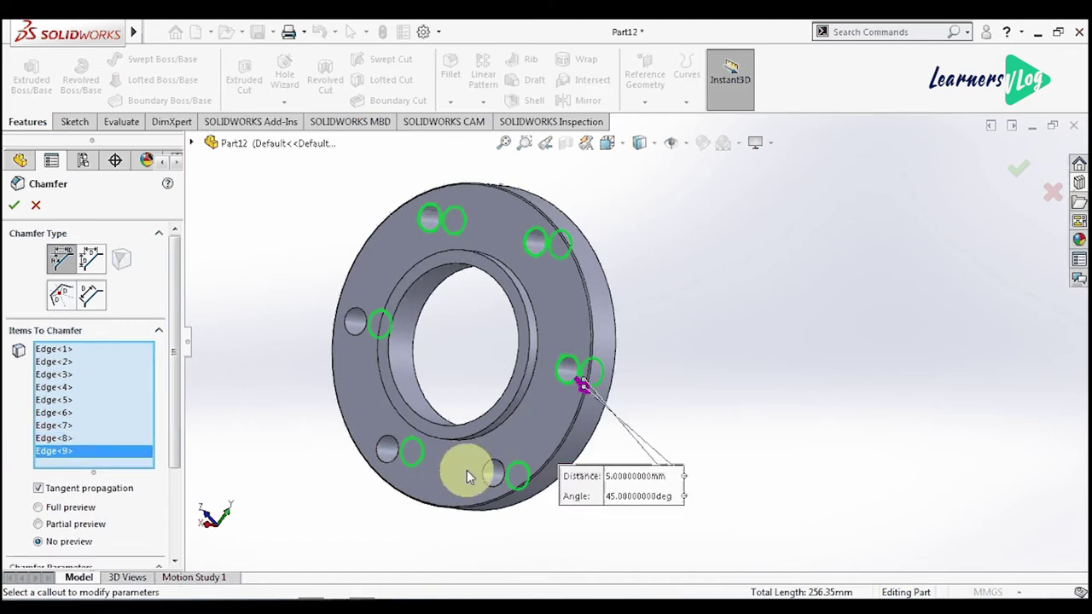
left_click(484, 474)
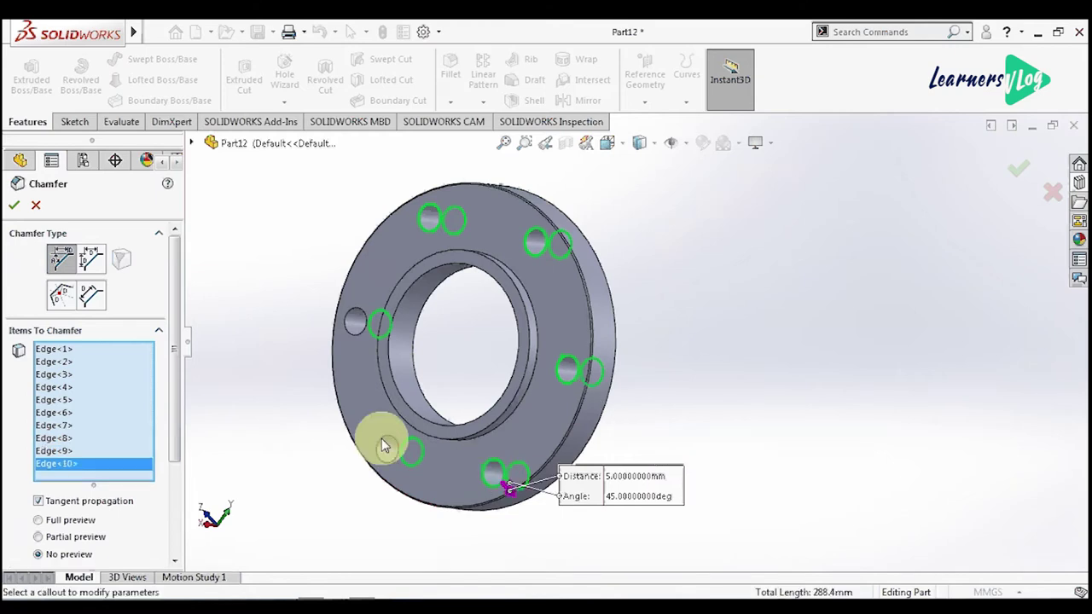
left_click(383, 446)
left_click(350, 331)
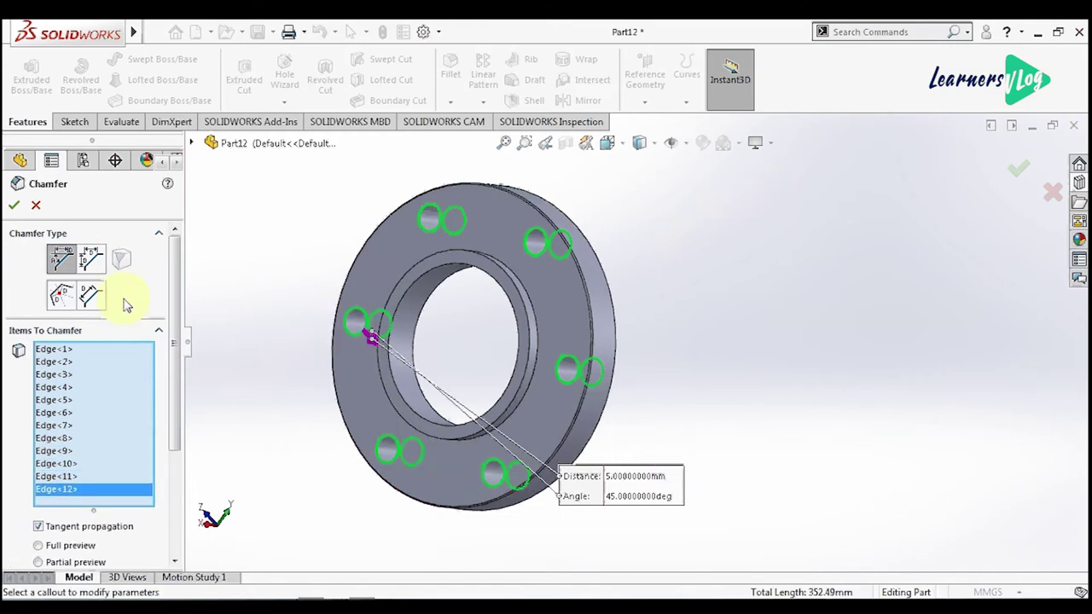
Step: Set the bolt-hole chamfer distance to 0.50 mm at 45° and apply it
scroll(177, 388, "down", 3)
left_click(82, 481)
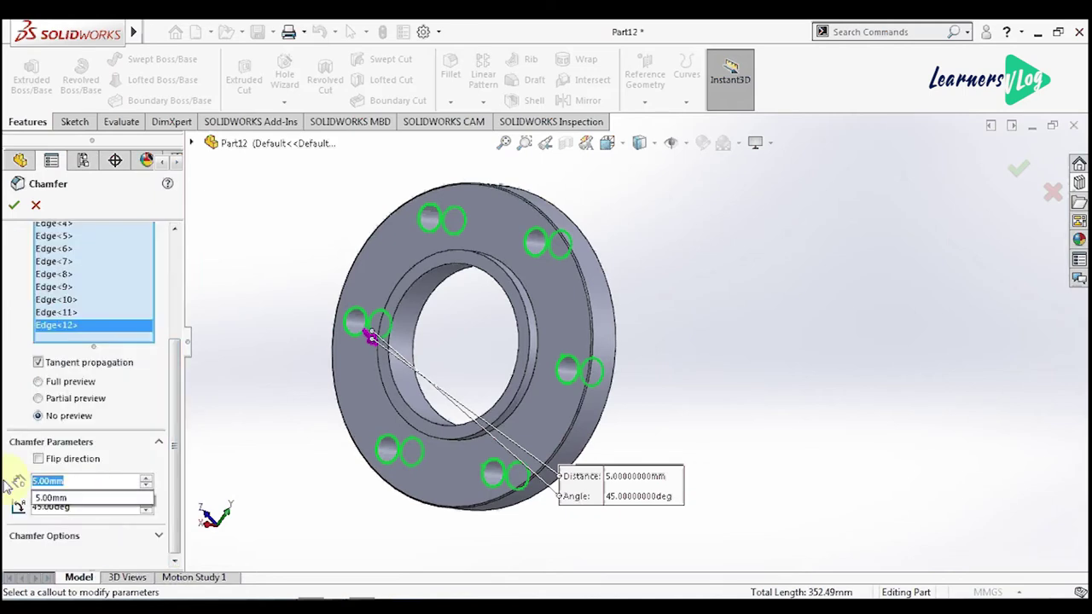
key("BackSpace")
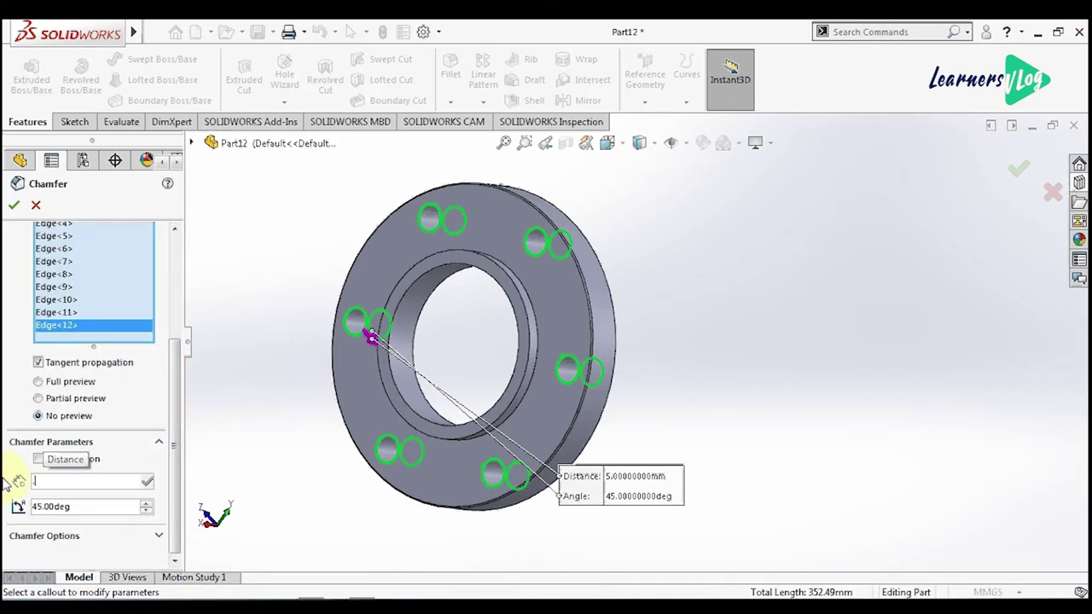
type("0.50mm")
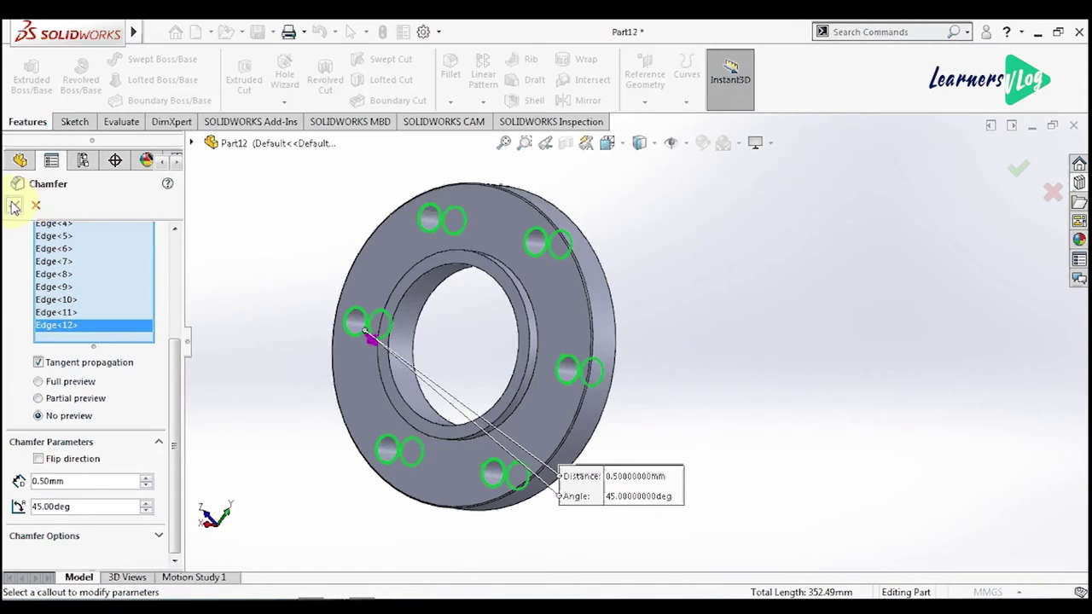
left_click(17, 206)
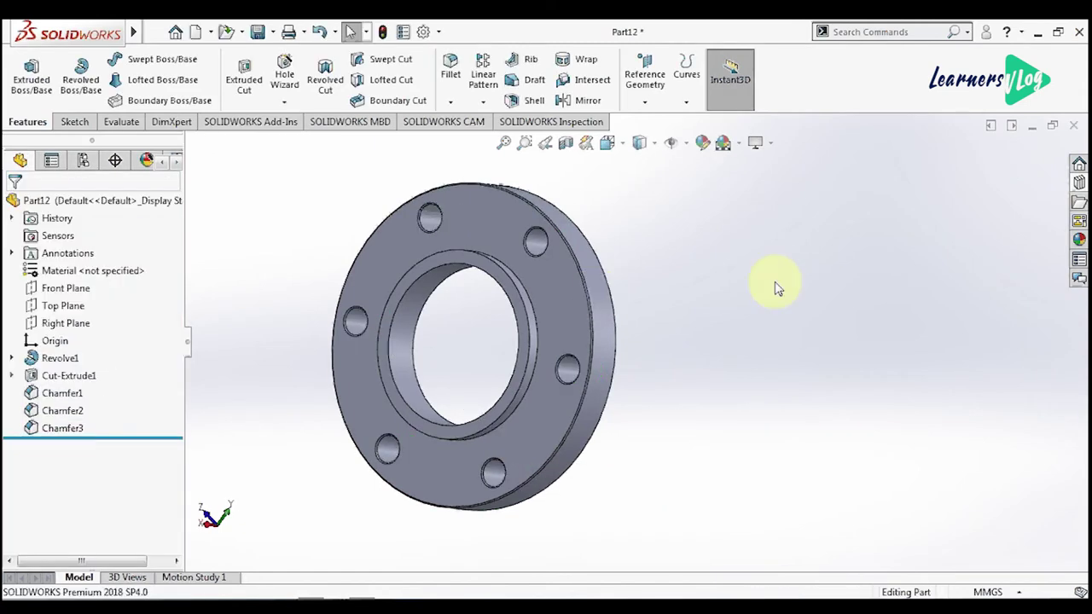
Step: Chamfer the bore's inner circular edge
mouse_move(680, 366)
middle_mouse_down()
mouse_move(692, 387)
mouse_move(626, 421)
mouse_move(662, 439)
mouse_move(541, 312)
middle_mouse_up()
scroll(543, 296, "down", 3)
left_click(543, 296)
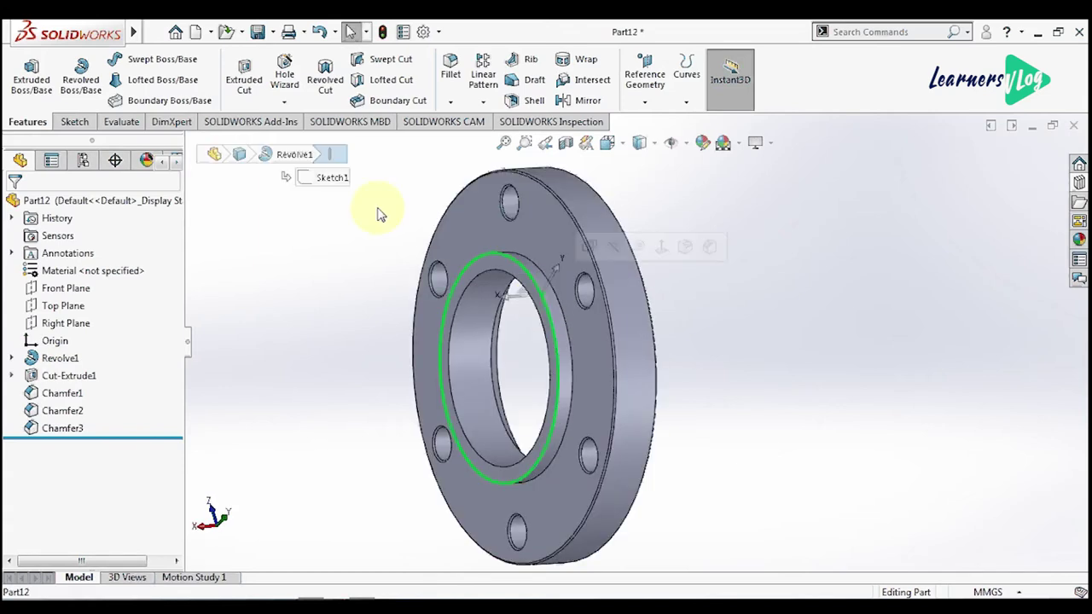
left_click(451, 102)
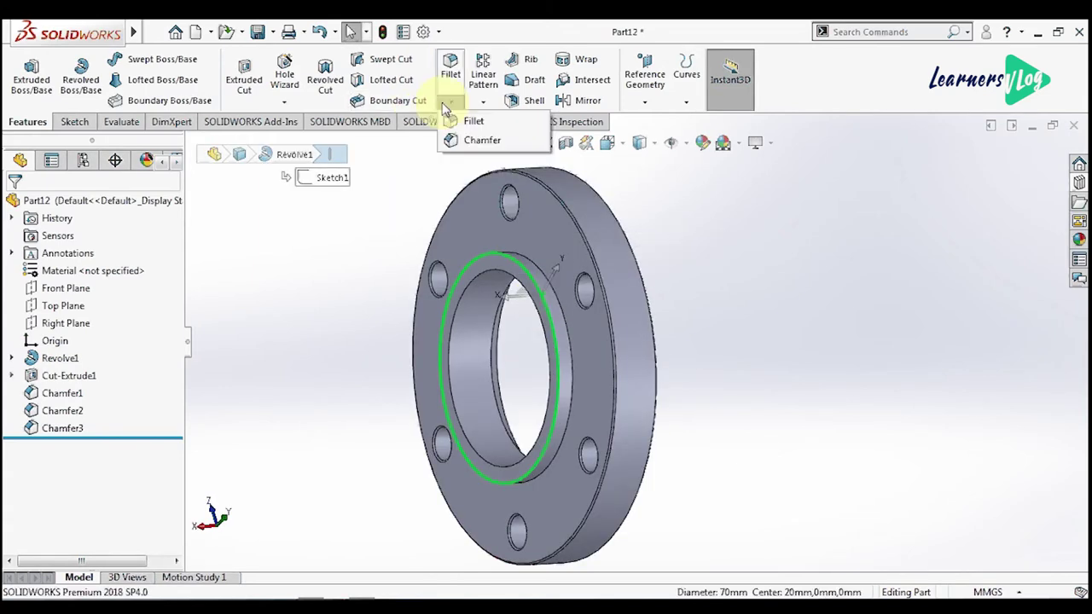
left_click(483, 143)
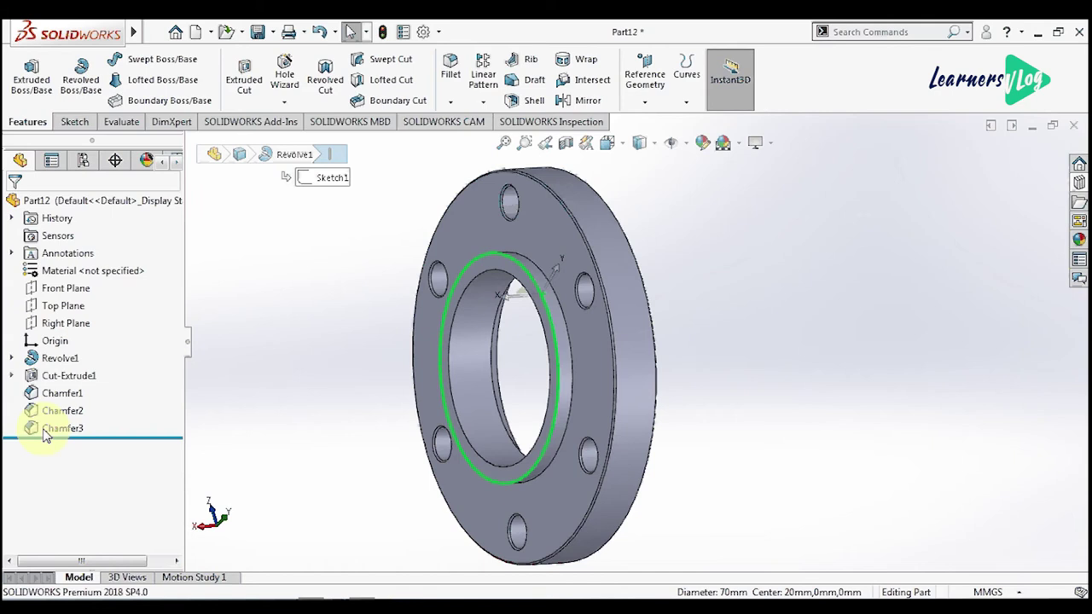
left_click(14, 205)
mouse_move(500, 305)
middle_mouse_down()
mouse_move(722, 418)
mouse_move(613, 451)
mouse_move(646, 469)
middle_mouse_up()
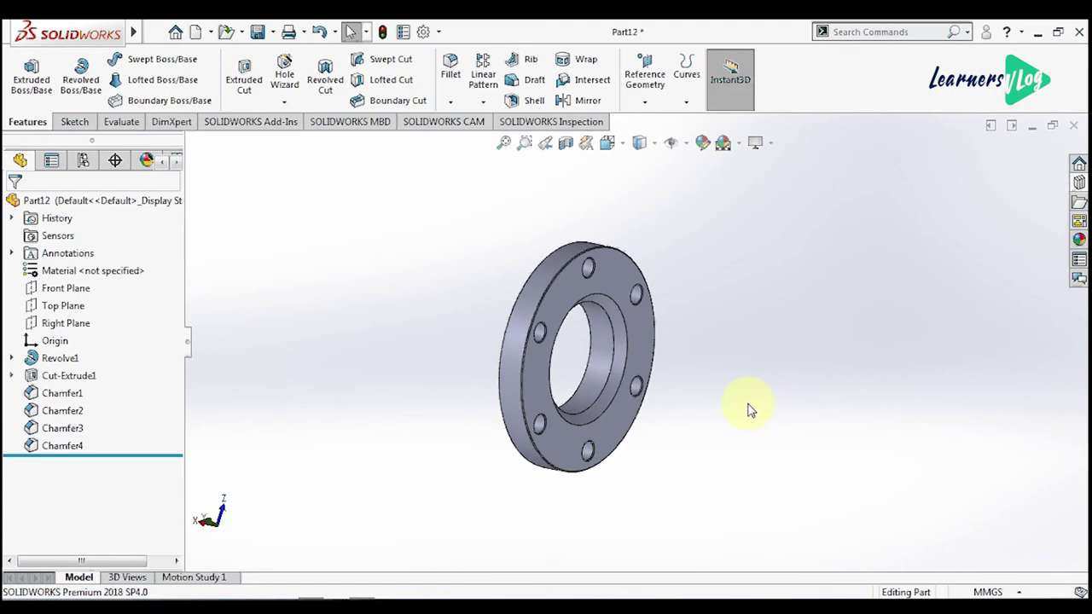
Step: Save the part as 'flange 1' and close the document
key("ctrl+s")
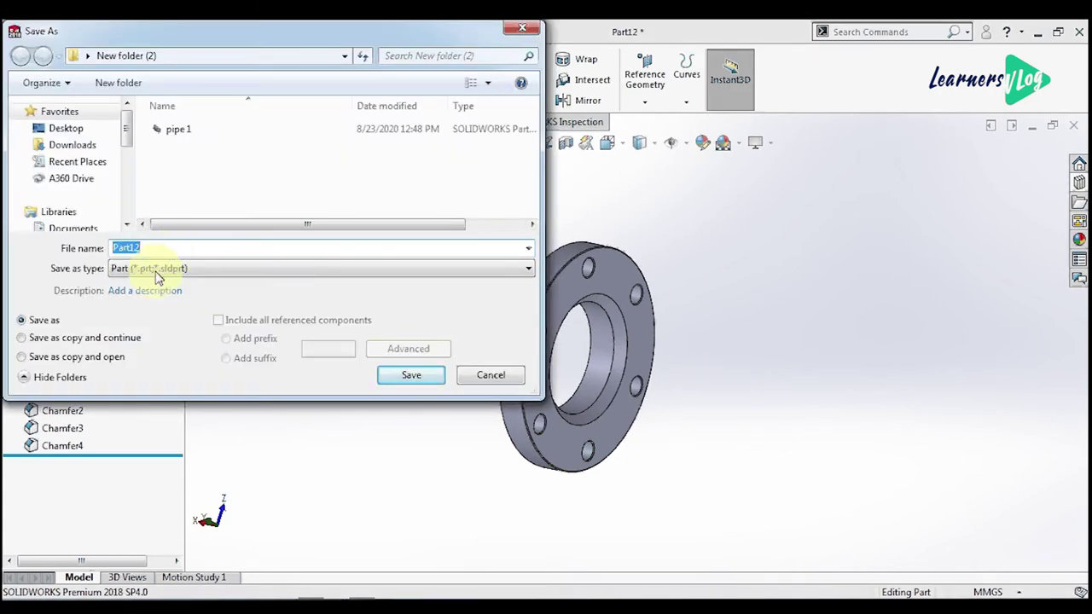
type("flange")
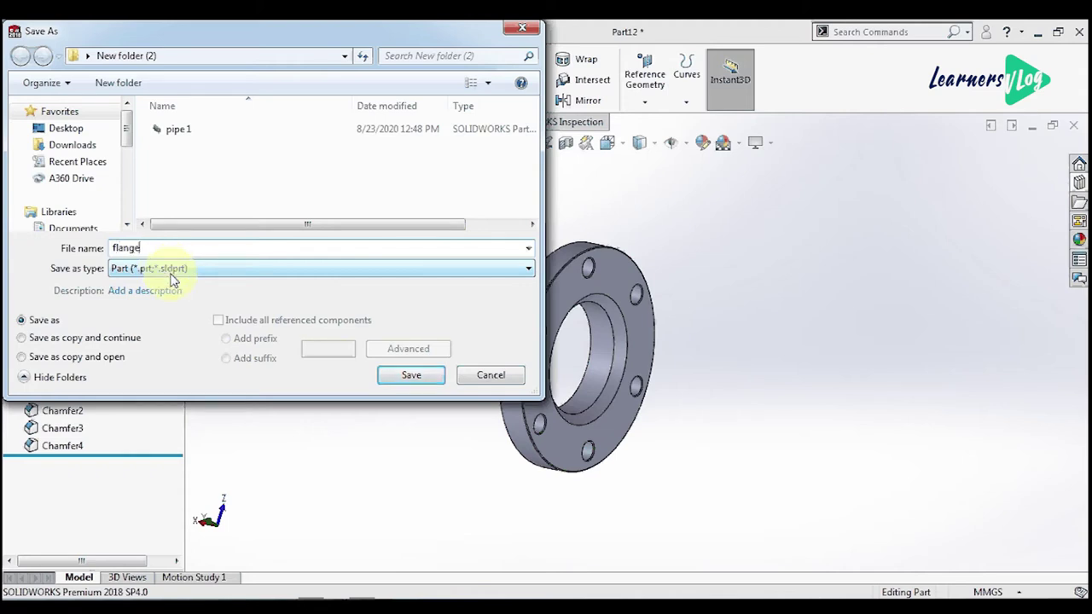
type(" 1")
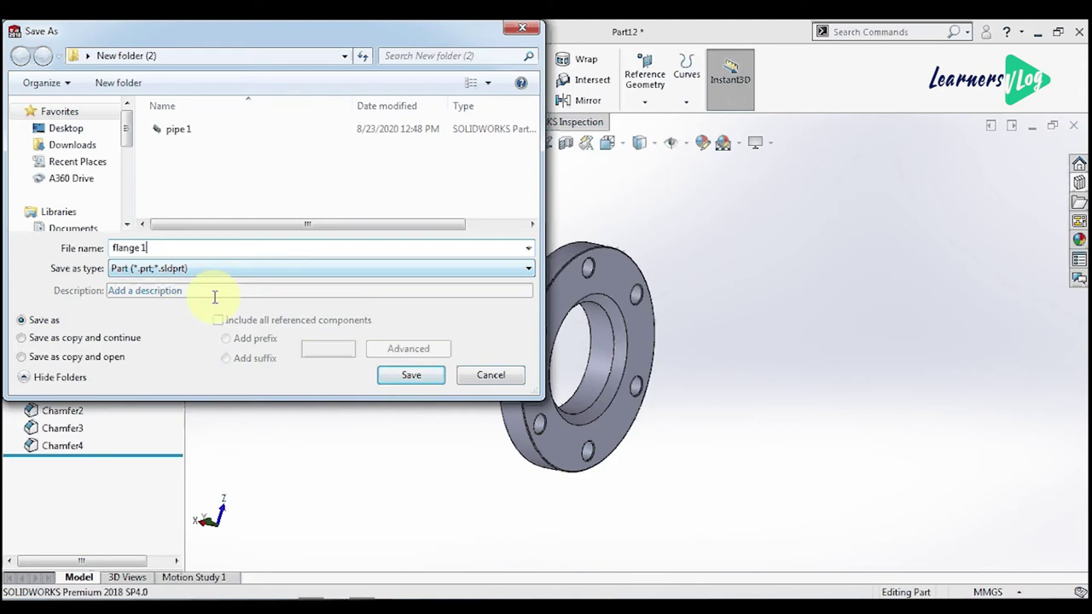
left_click(413, 378)
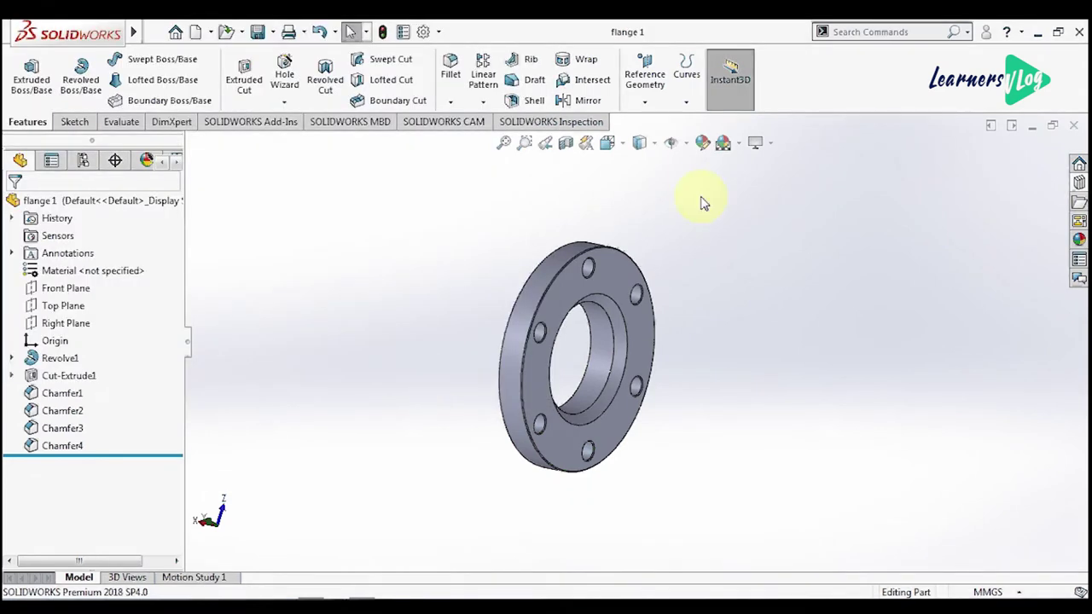
left_click(1076, 128)
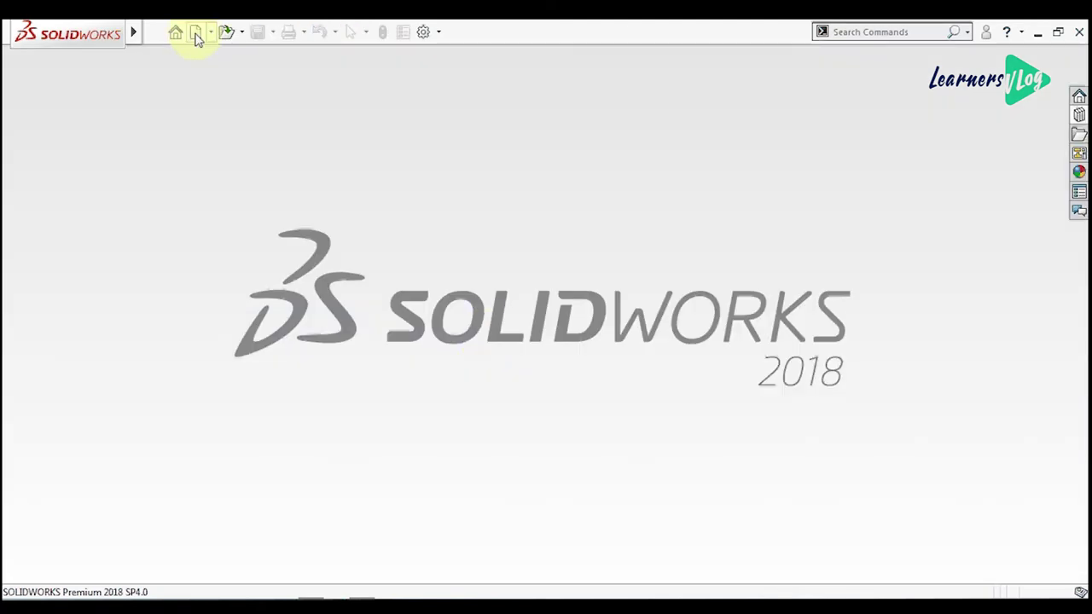
Step: Create a new part and start a sketch on the Front Plane
left_click(195, 35)
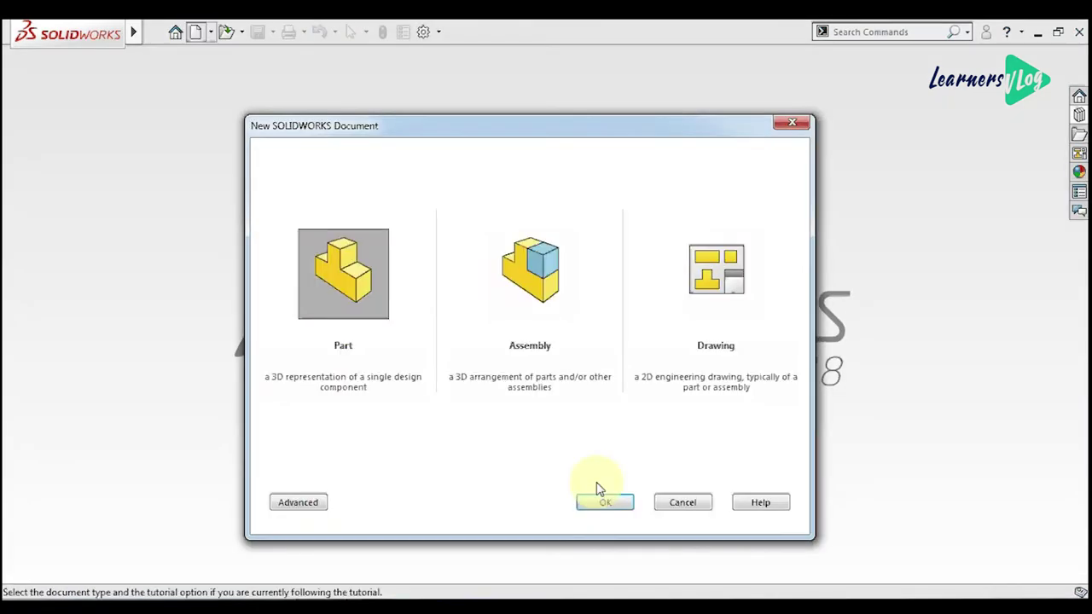
left_click(599, 499)
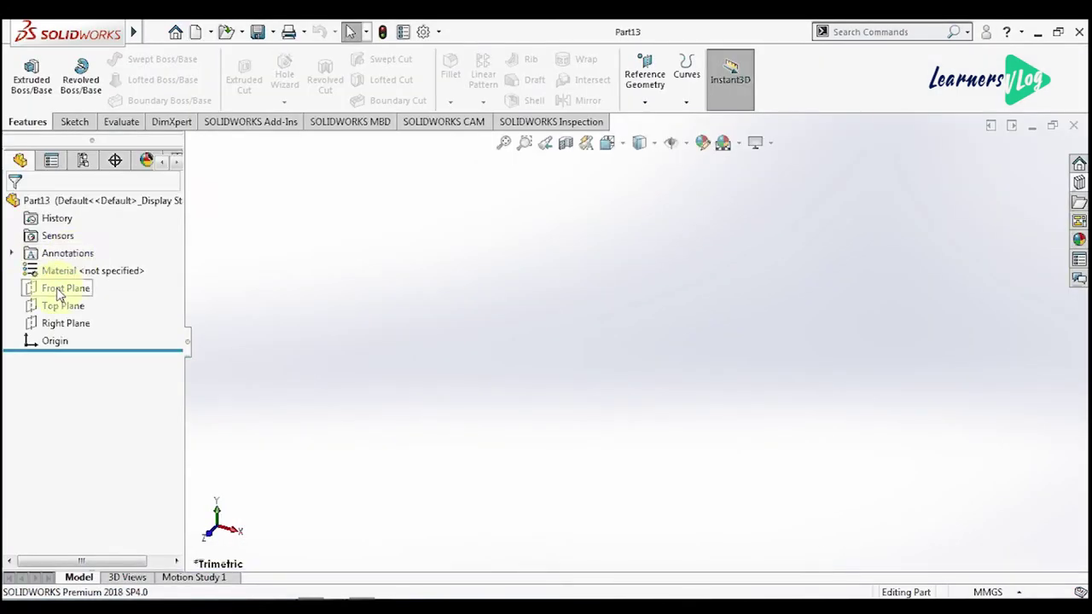
left_click(62, 288)
left_click(87, 263)
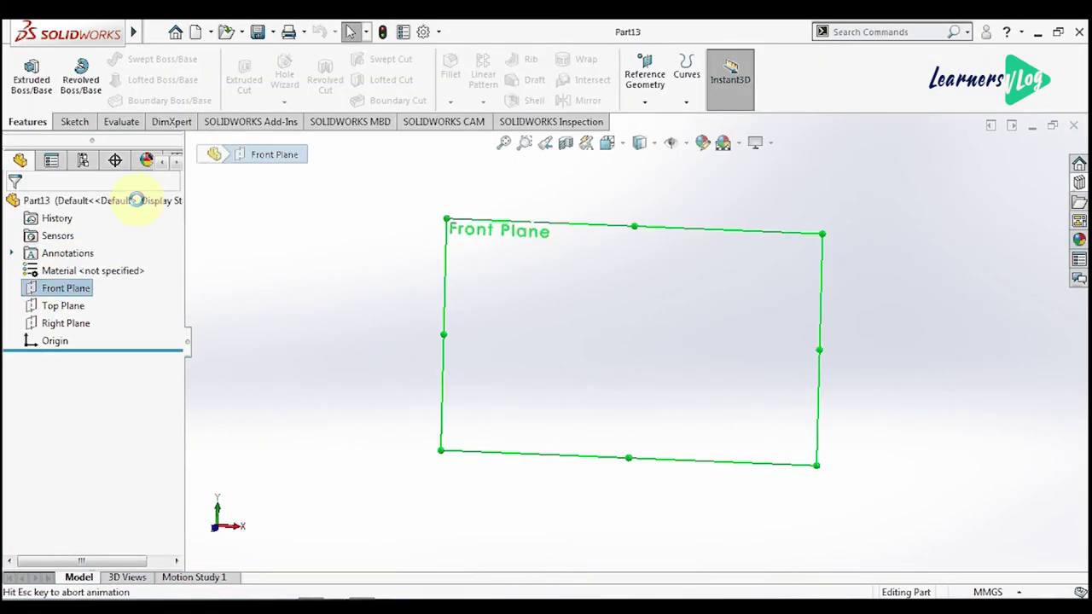
Step: Draw a horizontal centerline through the origin
left_click(106, 58)
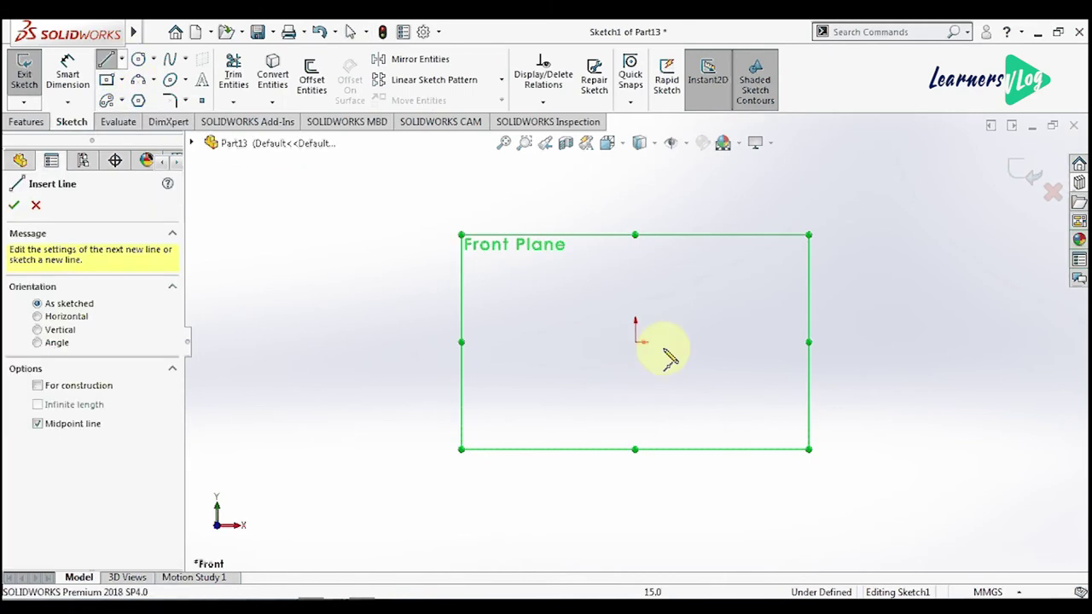
left_click(635, 342)
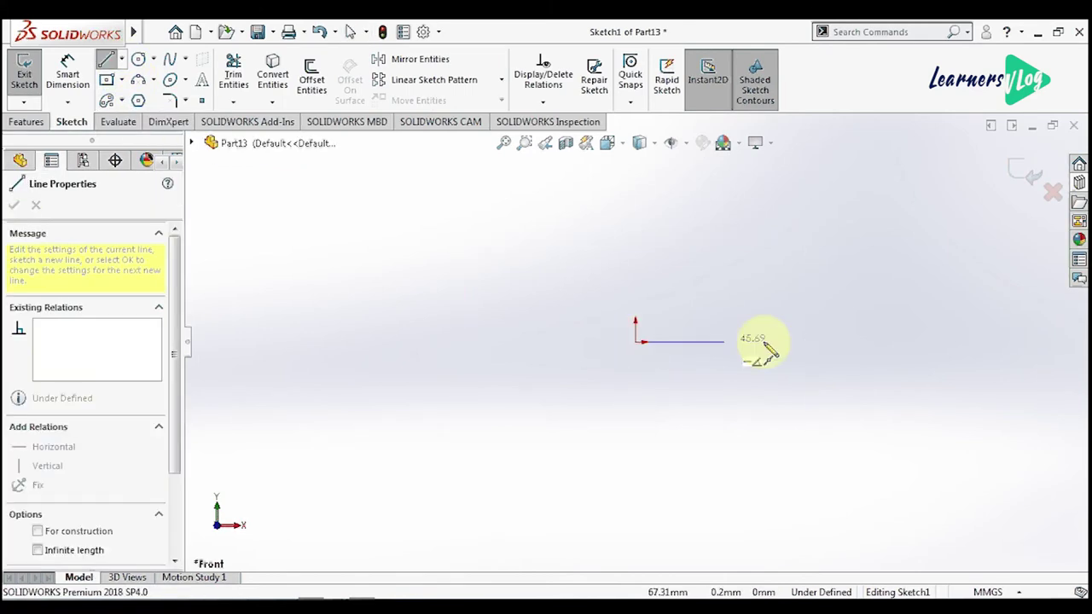
left_click(762, 342)
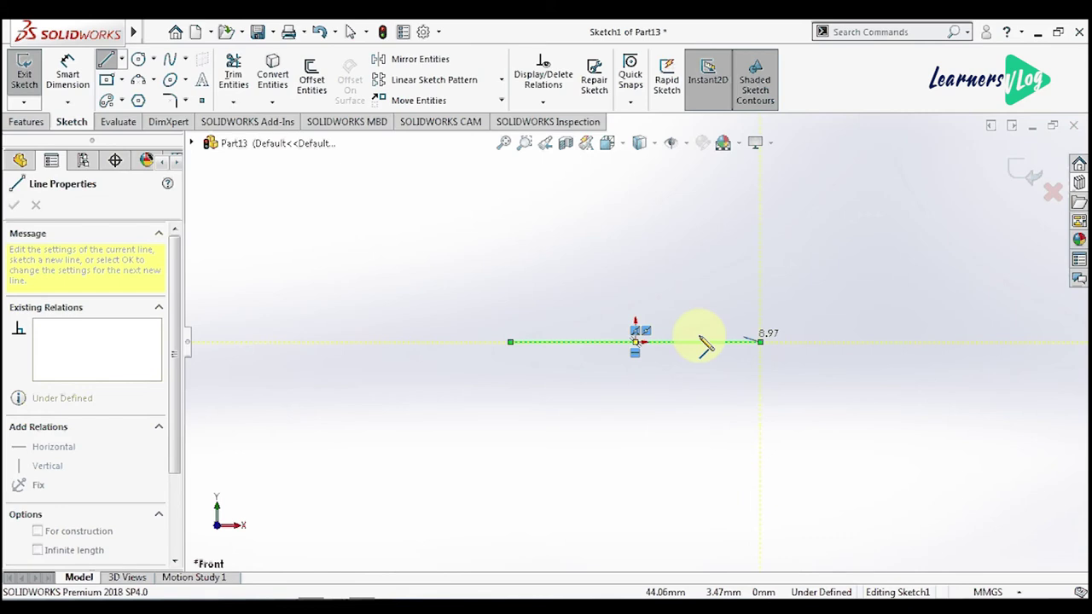
key("Escape")
left_click(378, 344)
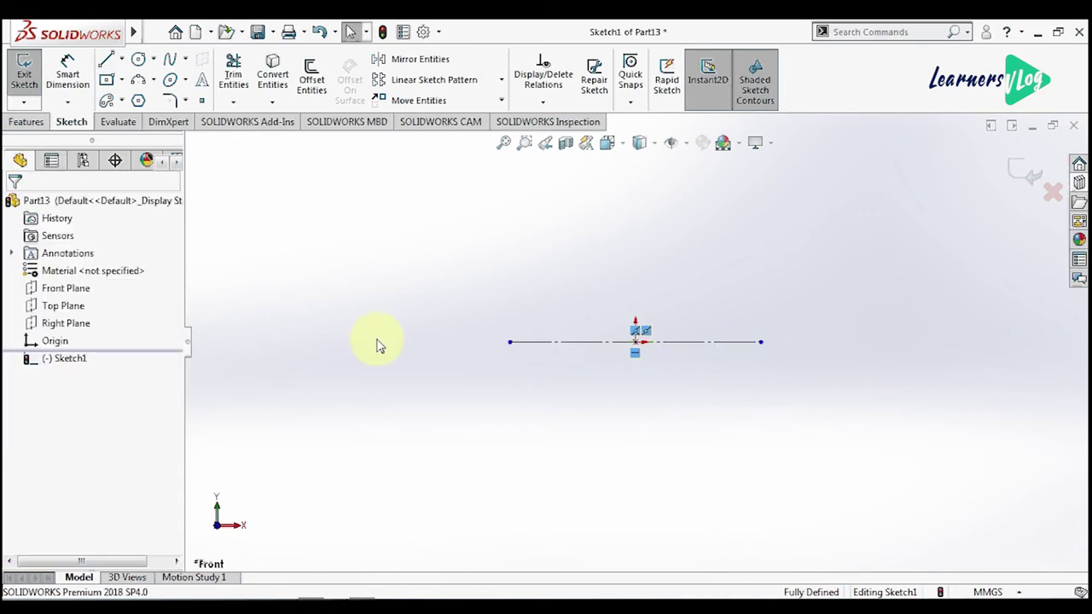
Step: Draw the profile's left step, long slanted outer edge and right step
left_click(122, 60)
left_click(124, 75)
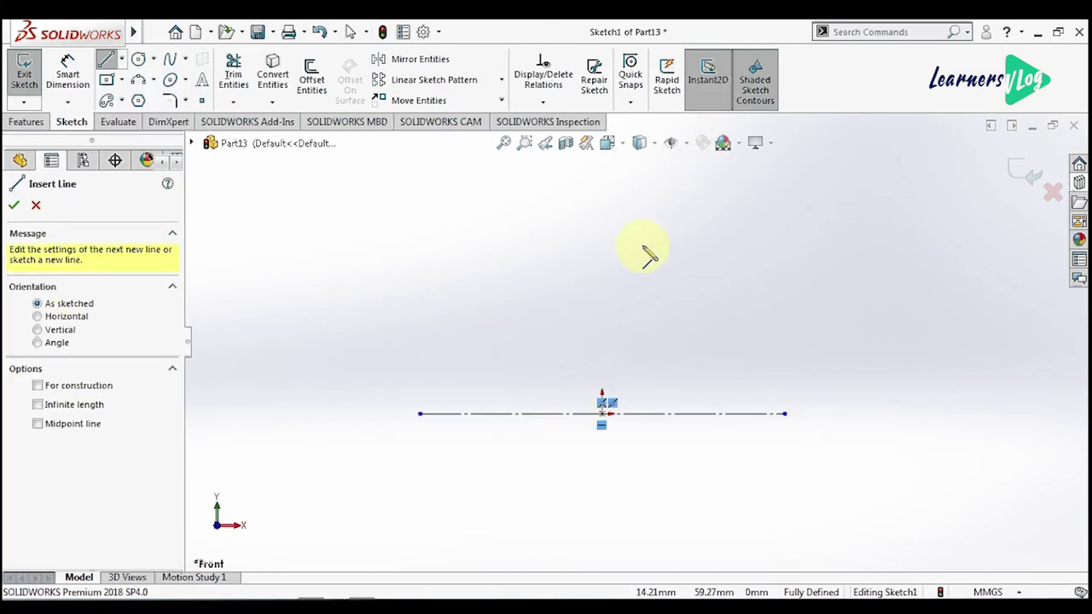
left_click(489, 273)
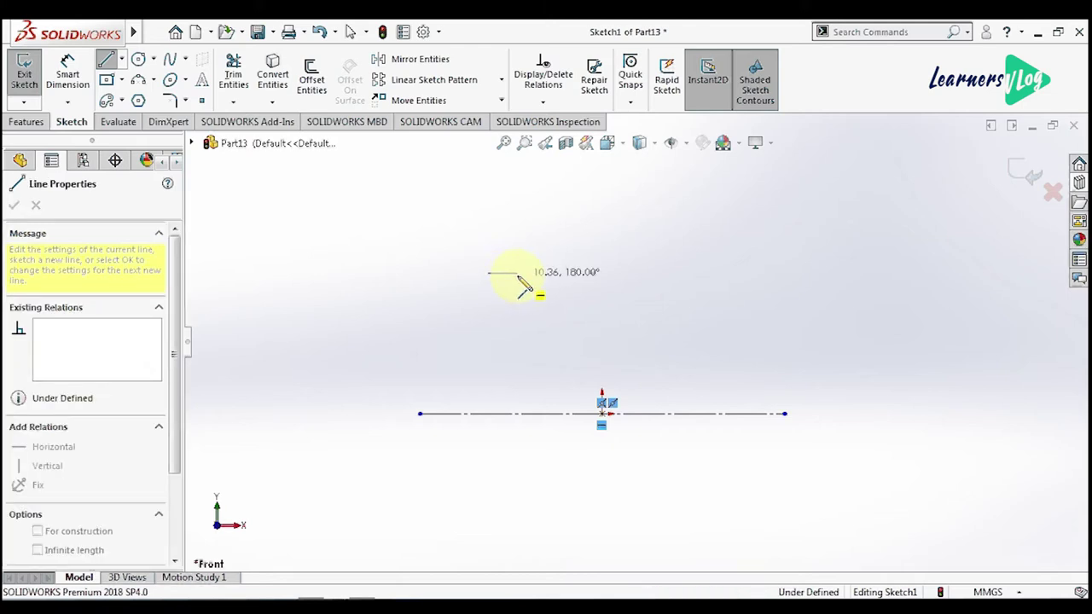
left_click(516, 273)
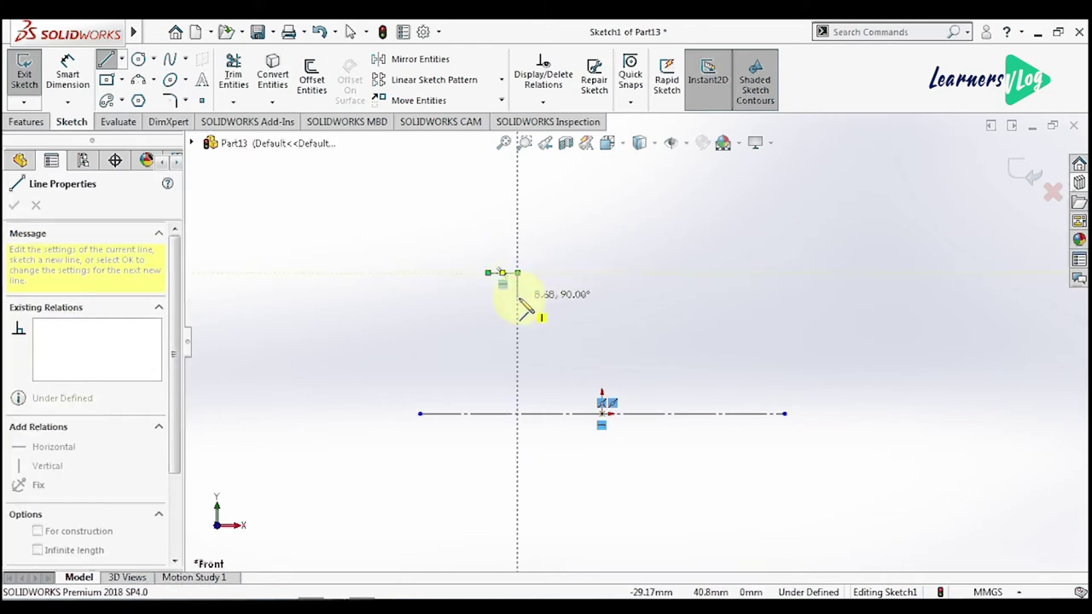
left_click(517, 297)
left_click(717, 364)
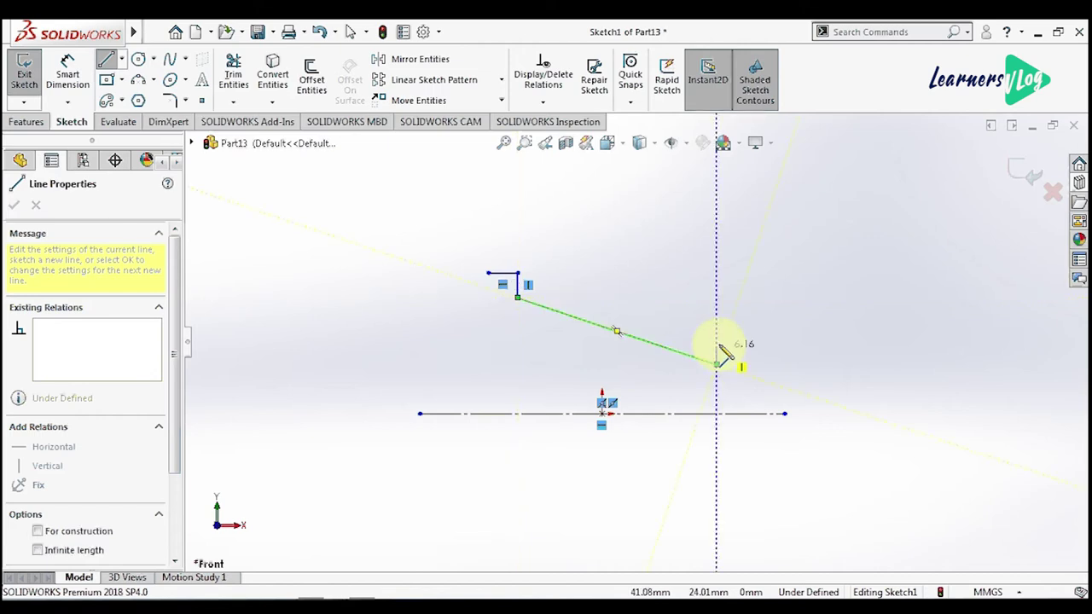
left_click(717, 343)
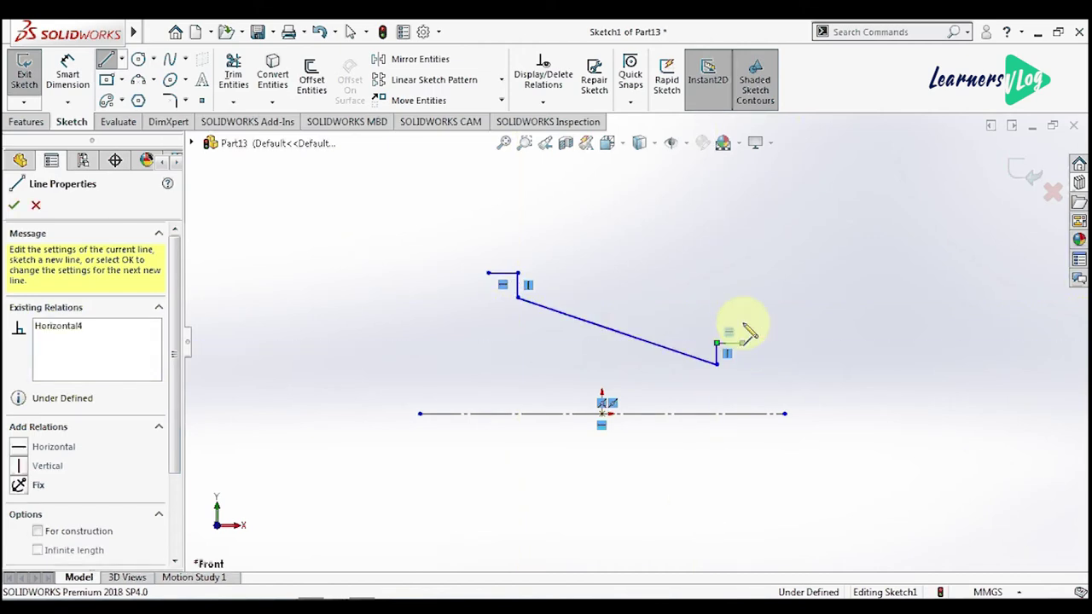
left_click(742, 342)
Step: Add the right flange, slanted inner edge and left flange top, closing the profile
left_click(742, 263)
left_click(685, 263)
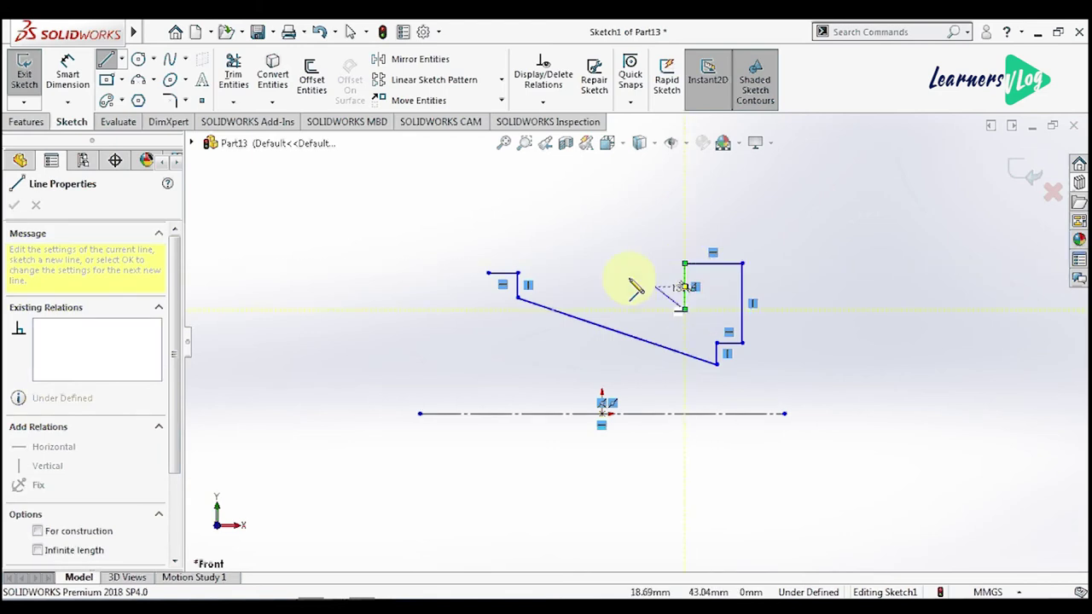
double_click(555, 267)
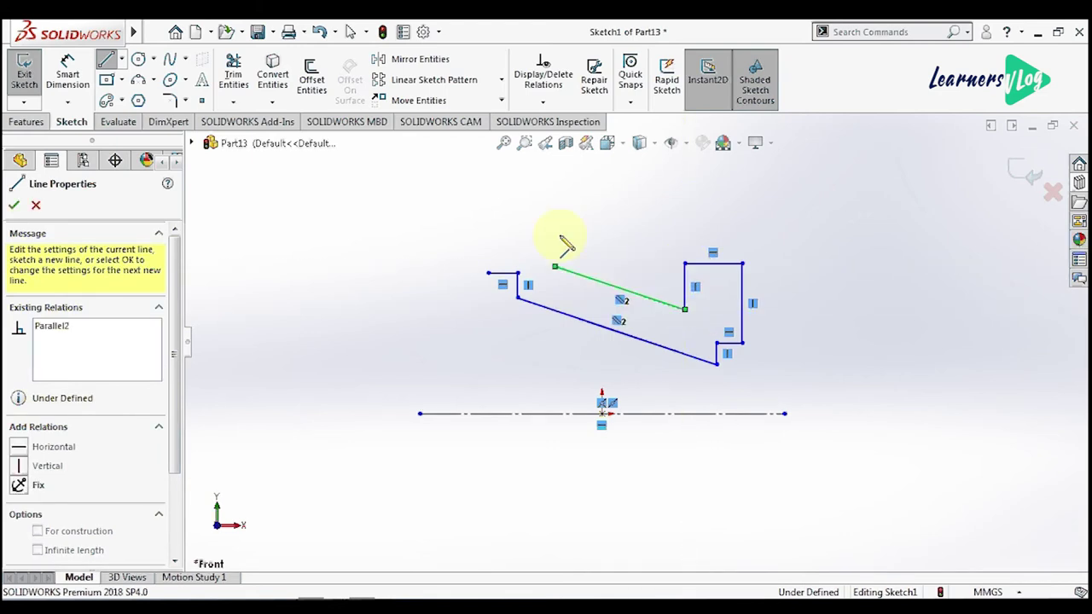
left_click(487, 204)
left_click(487, 273)
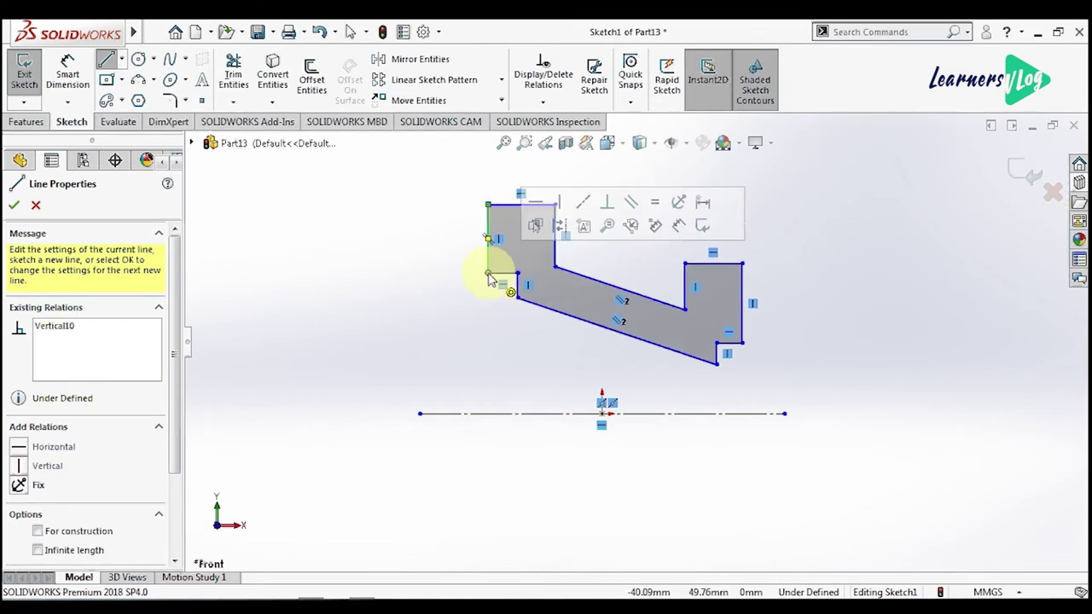
key("Escape")
key("d")
scroll(597, 298, "down", 2)
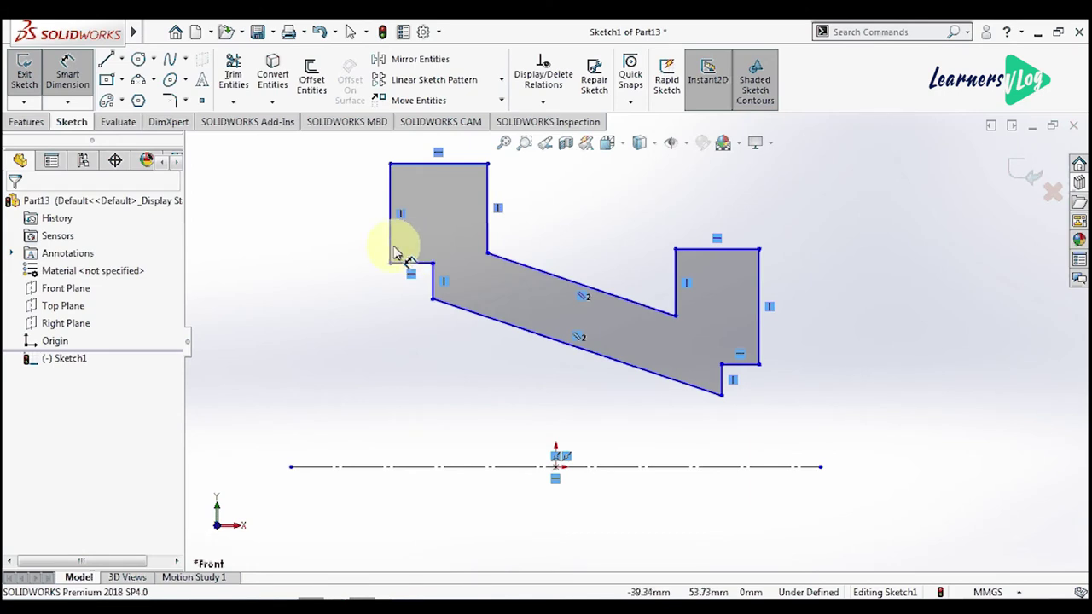
Step: Dimension heights from the centerline: lower-left edge 30, lower-right corner 20, right step 25 mm
left_click(433, 299)
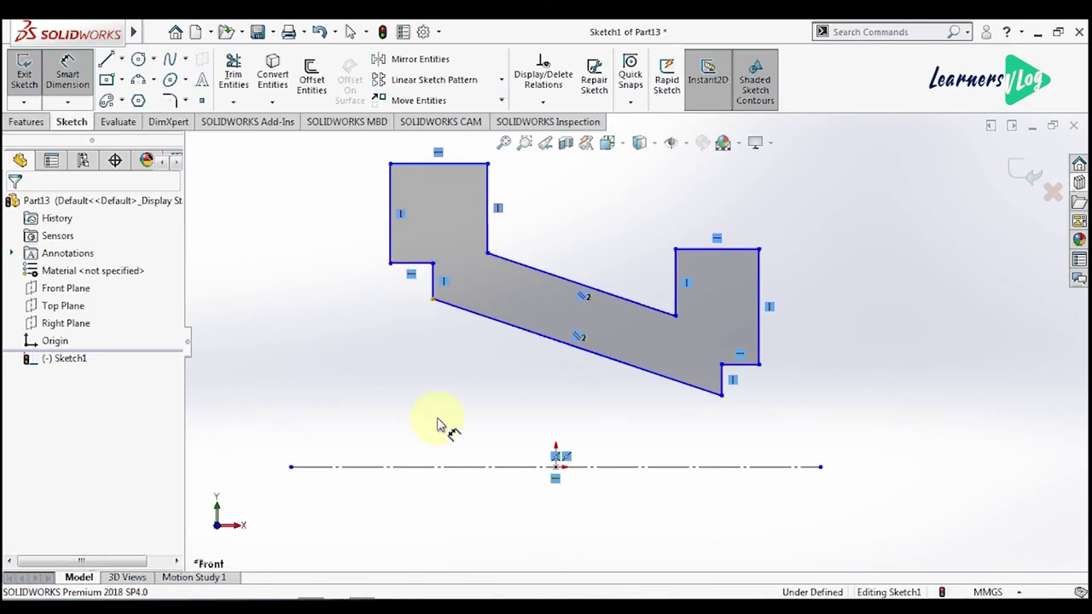
left_click(418, 466)
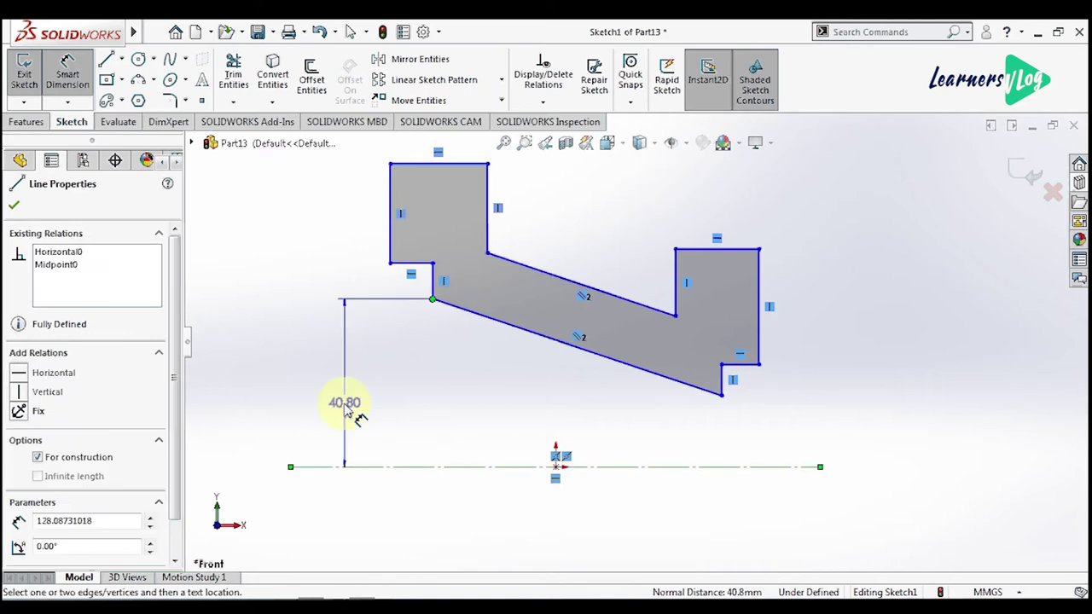
left_click(346, 409)
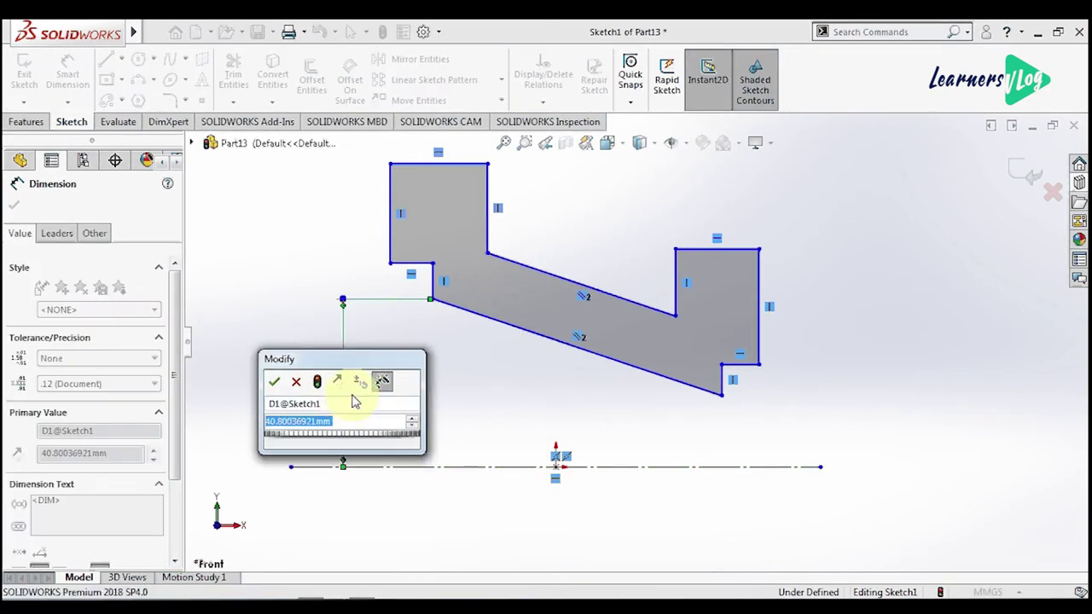
type("30")
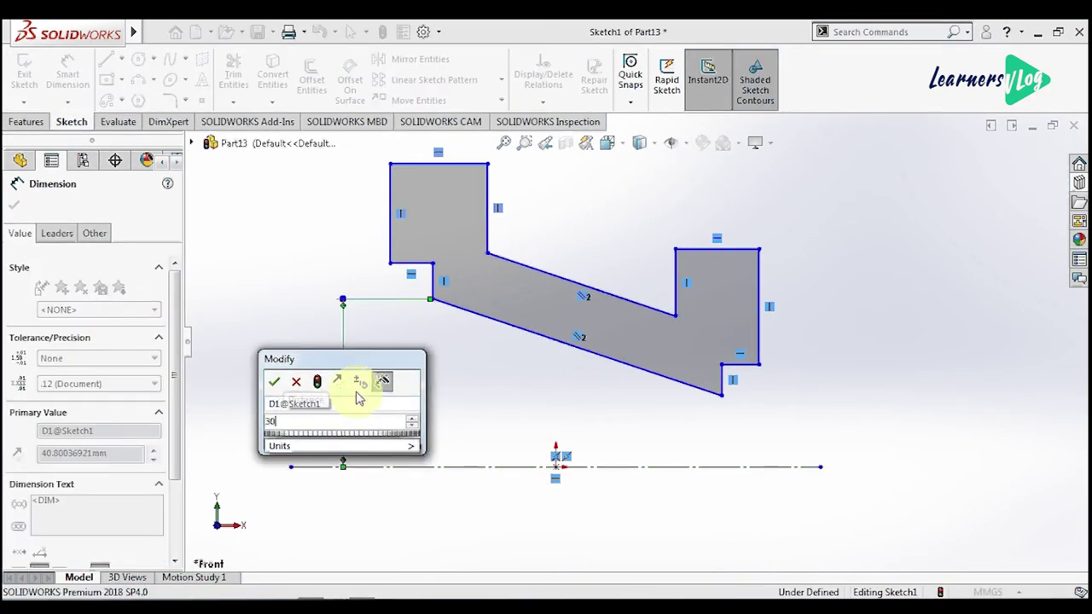
left_click(274, 381)
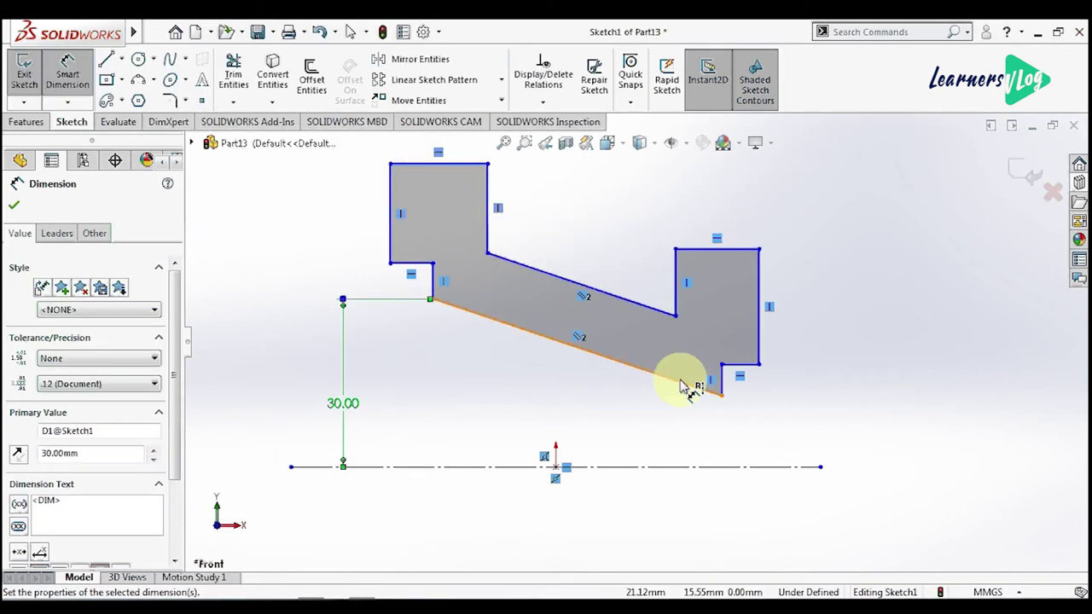
left_click(721, 396)
left_click(730, 467)
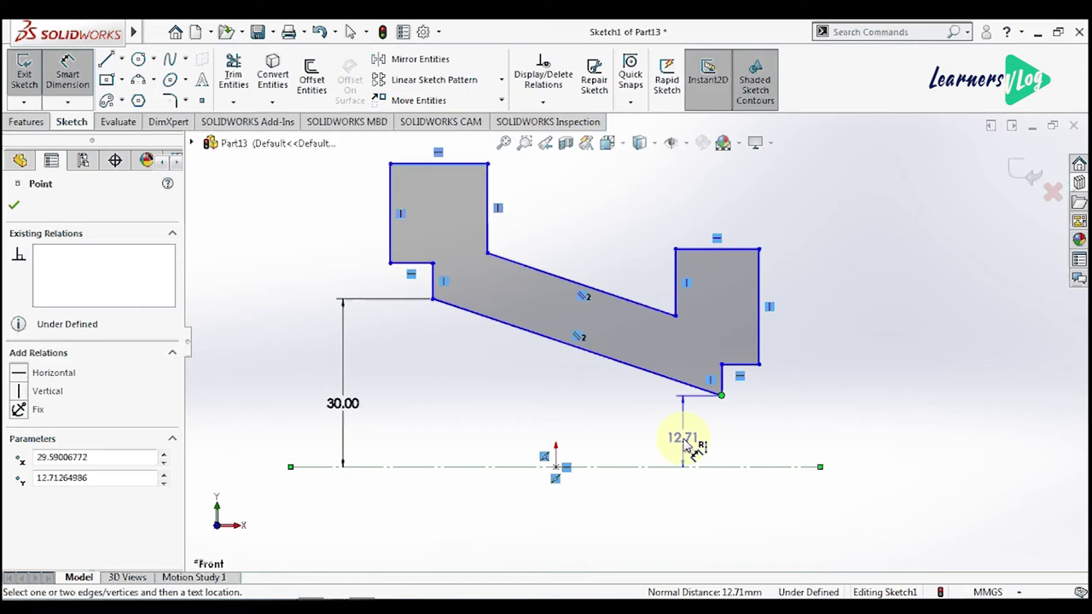
left_click(683, 440)
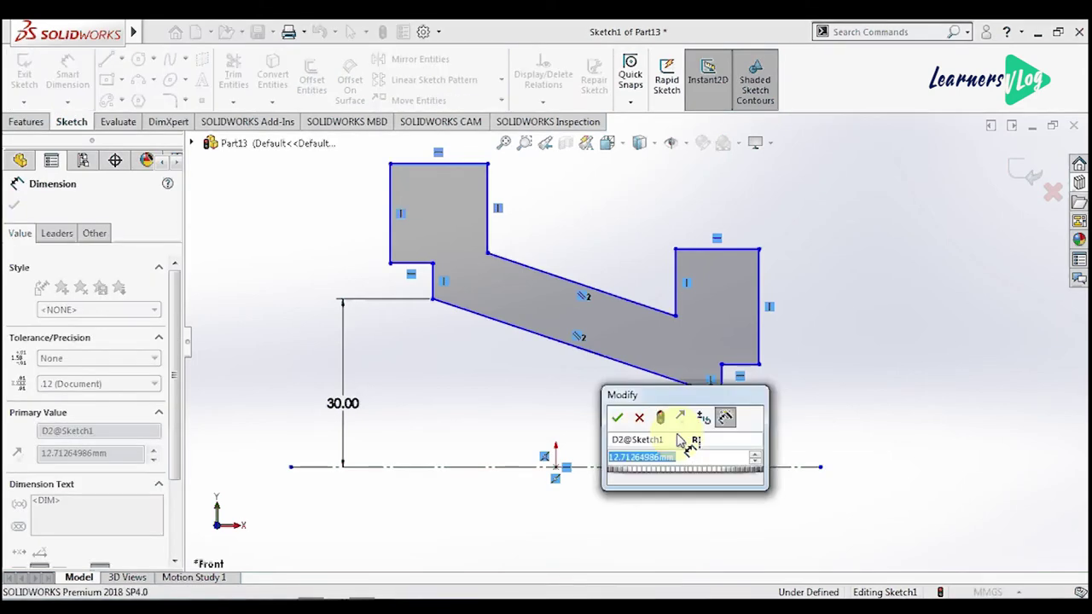
type("20")
key("Return")
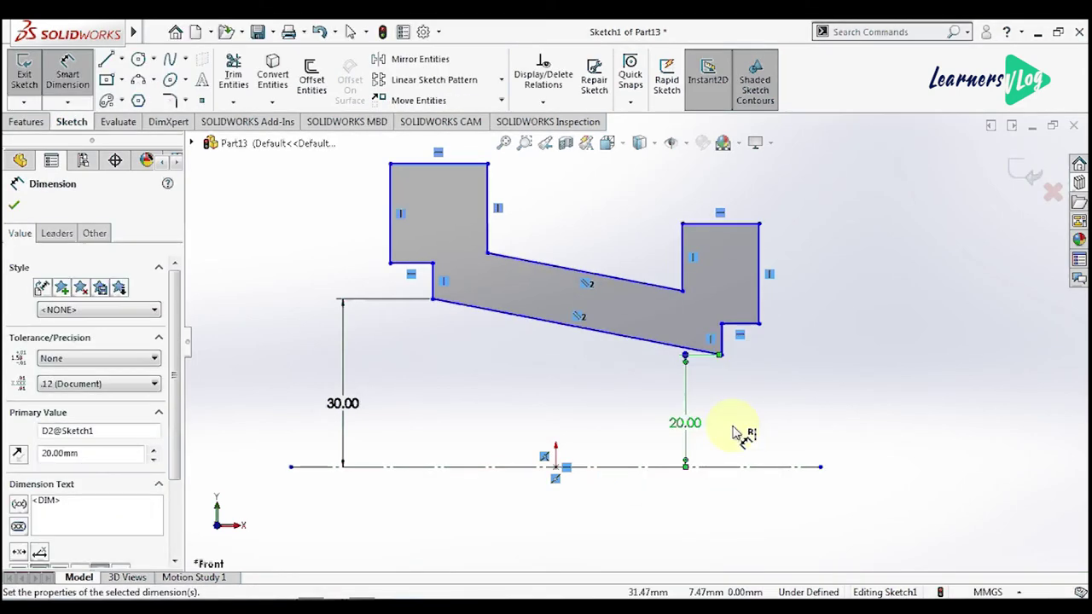
key("Escape")
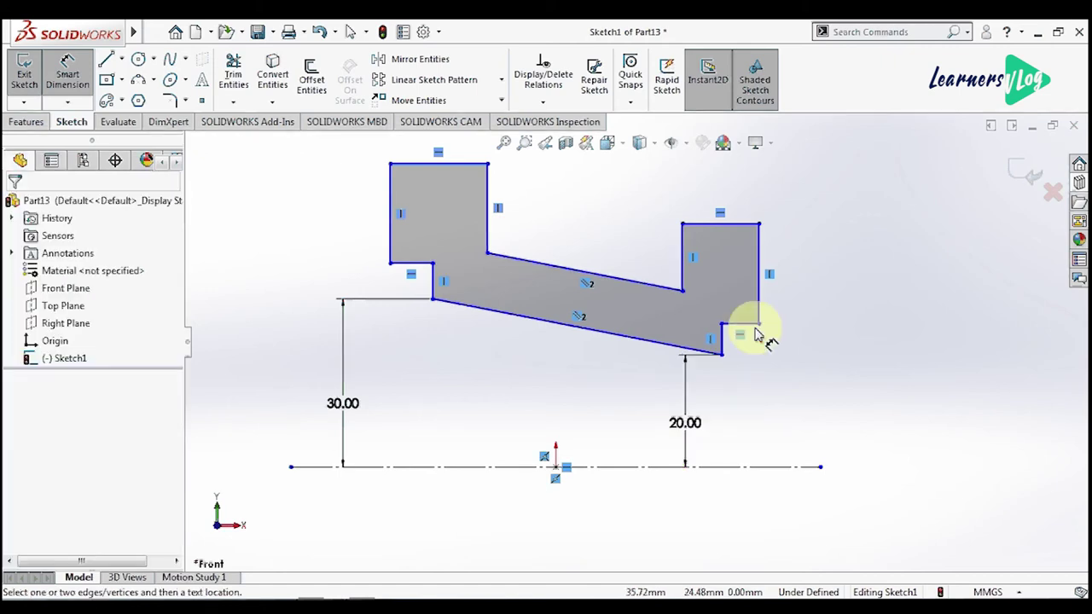
left_click(755, 327)
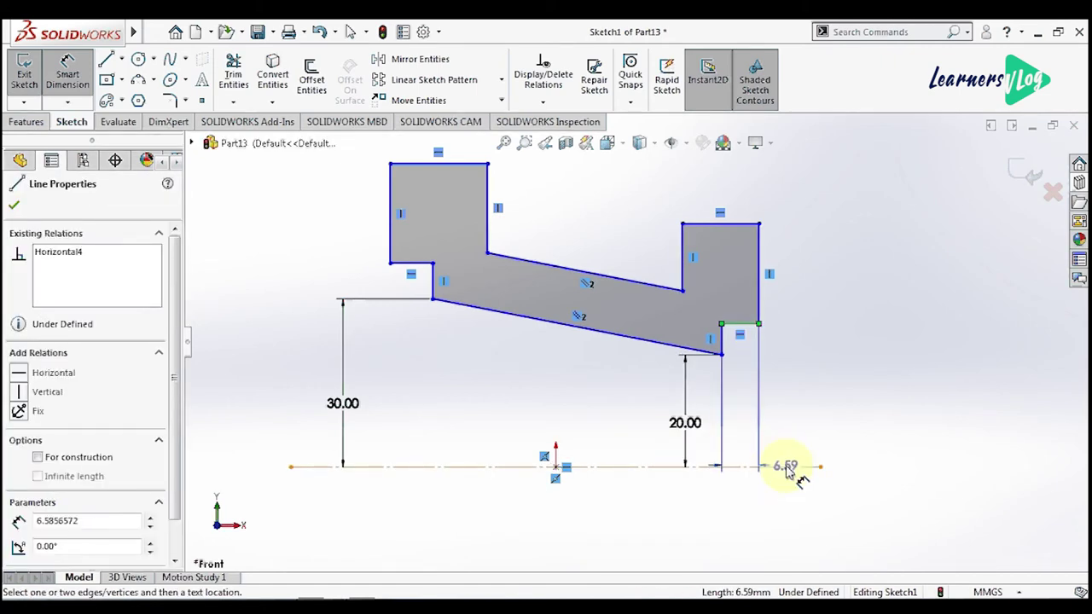
left_click(789, 468)
left_click(813, 416)
type("2")
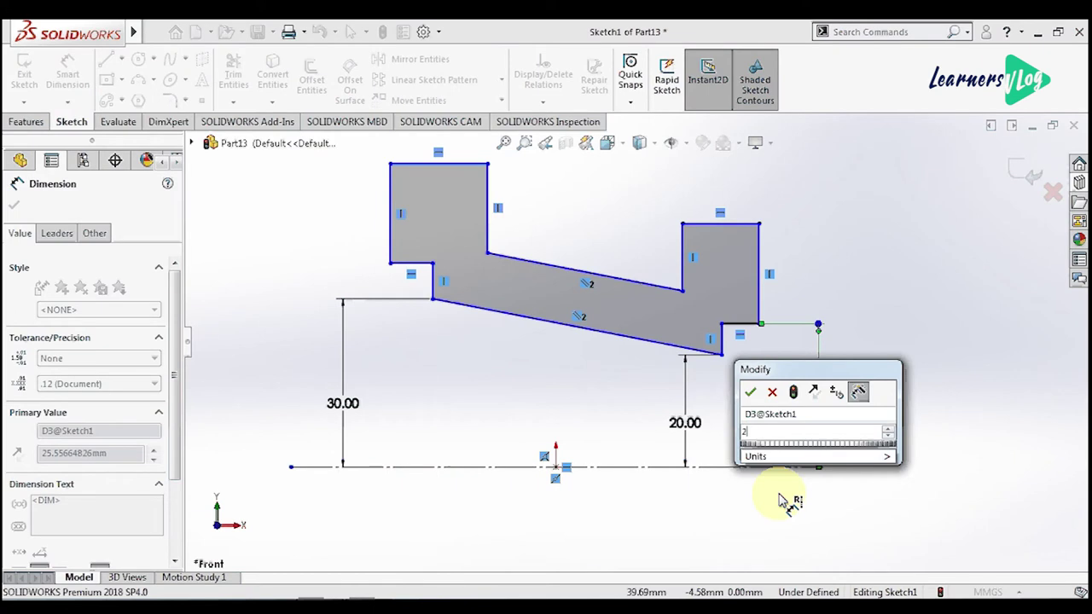
type("5")
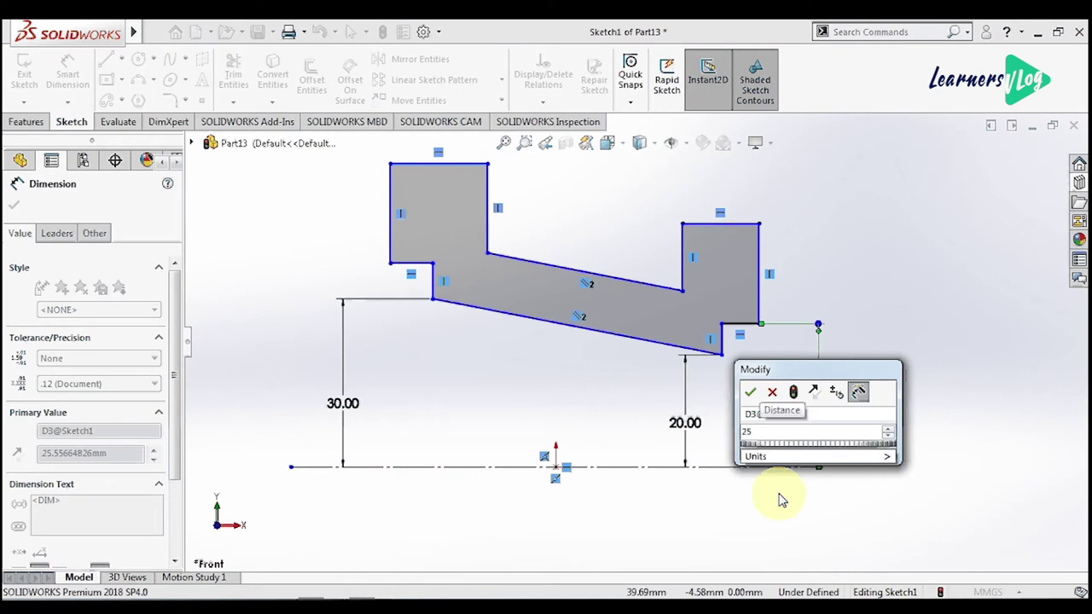
left_click(751, 393)
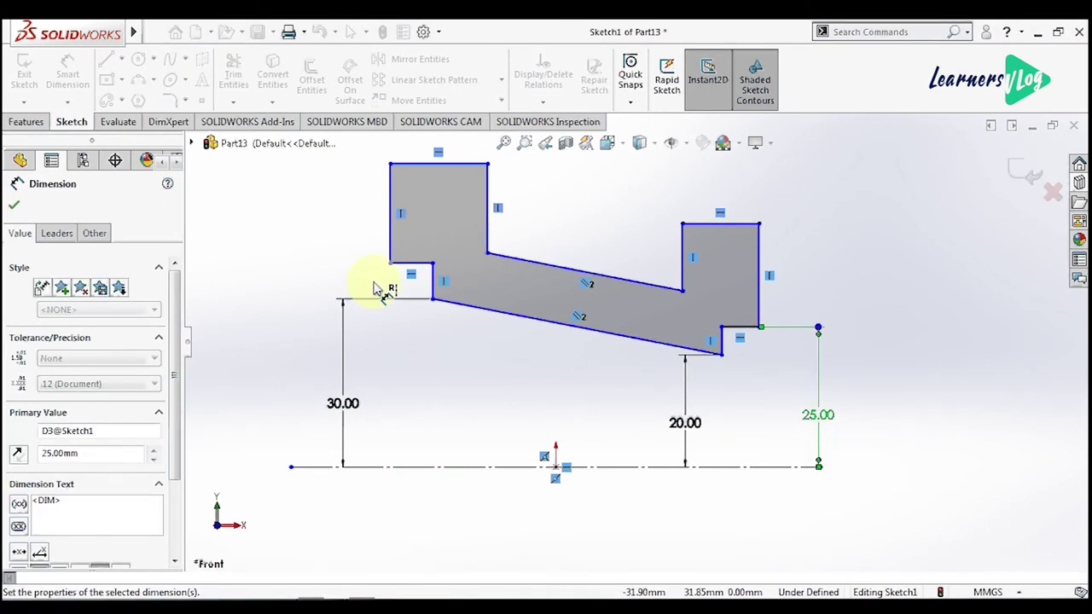
Step: Dimension the left ledge at 35 mm and the left flange top at 60 mm from the centerline
left_click(408, 263)
left_click(294, 395)
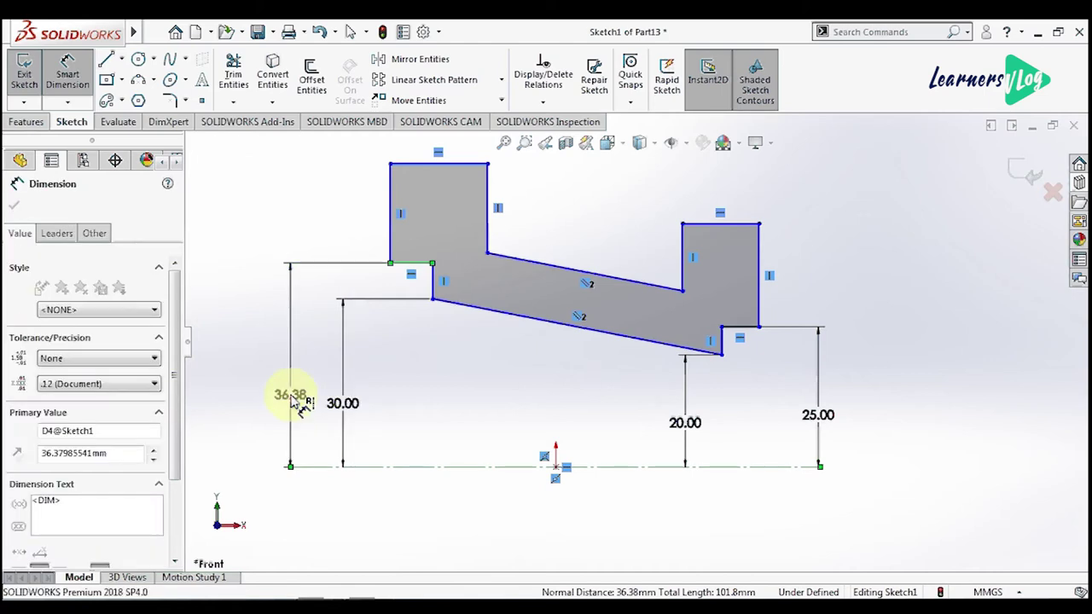
type("35")
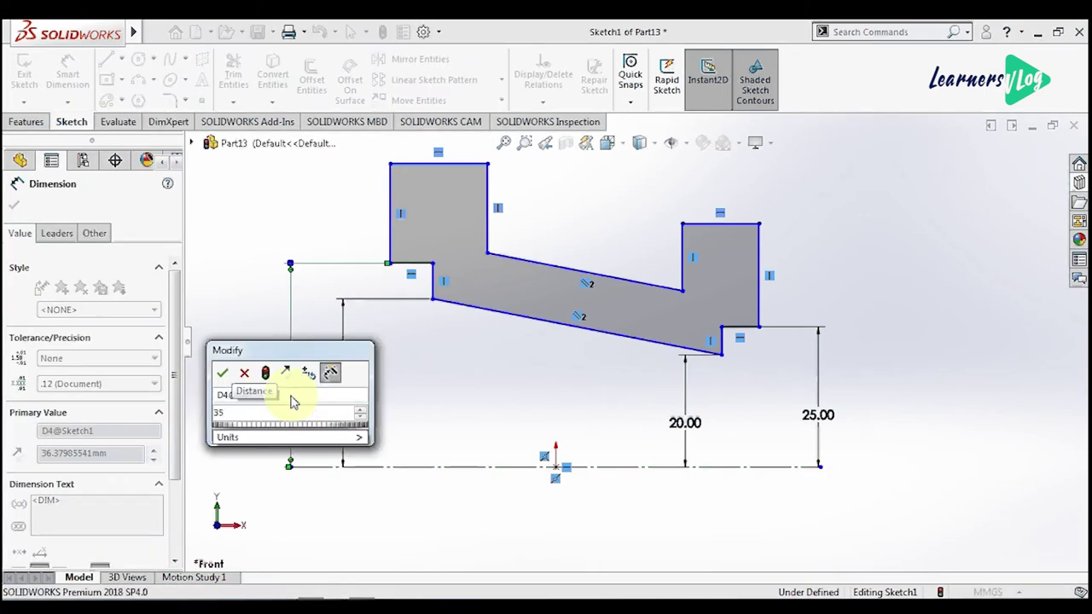
key("Return")
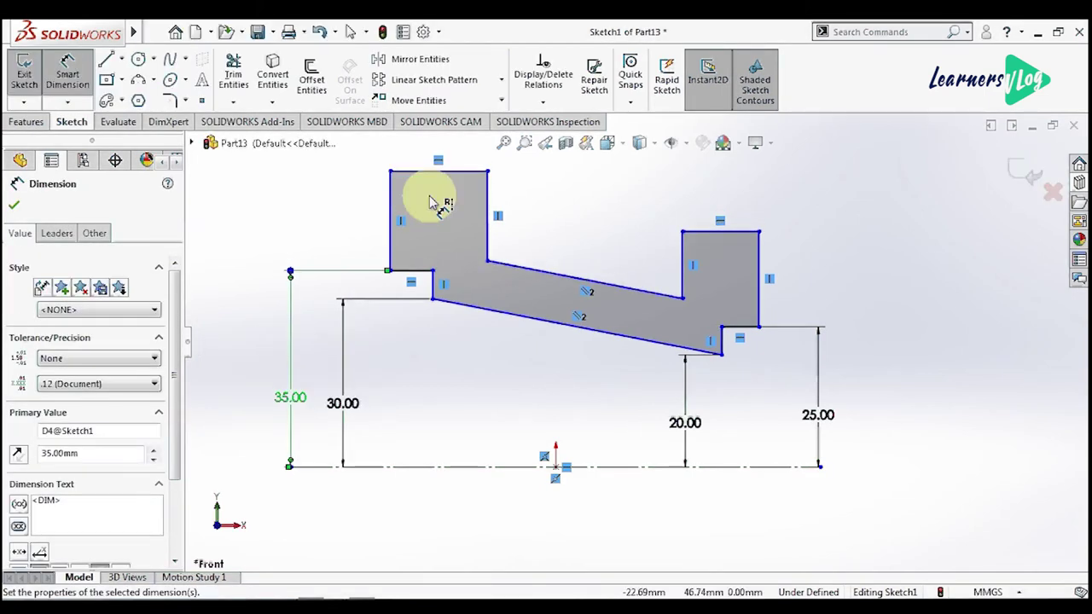
left_click(436, 172)
left_click(419, 465)
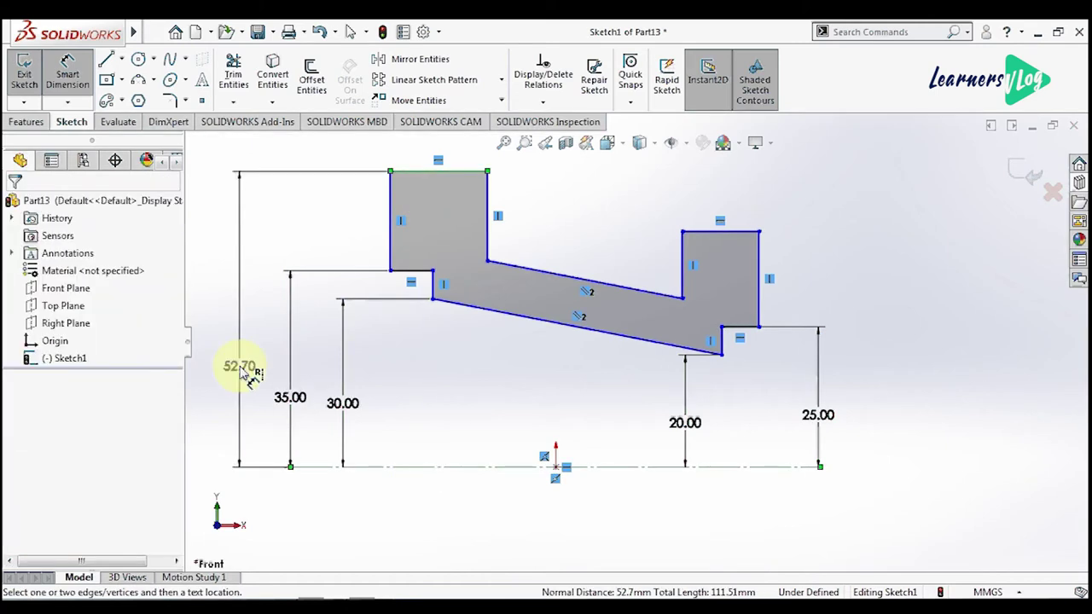
left_click(241, 373)
type("6")
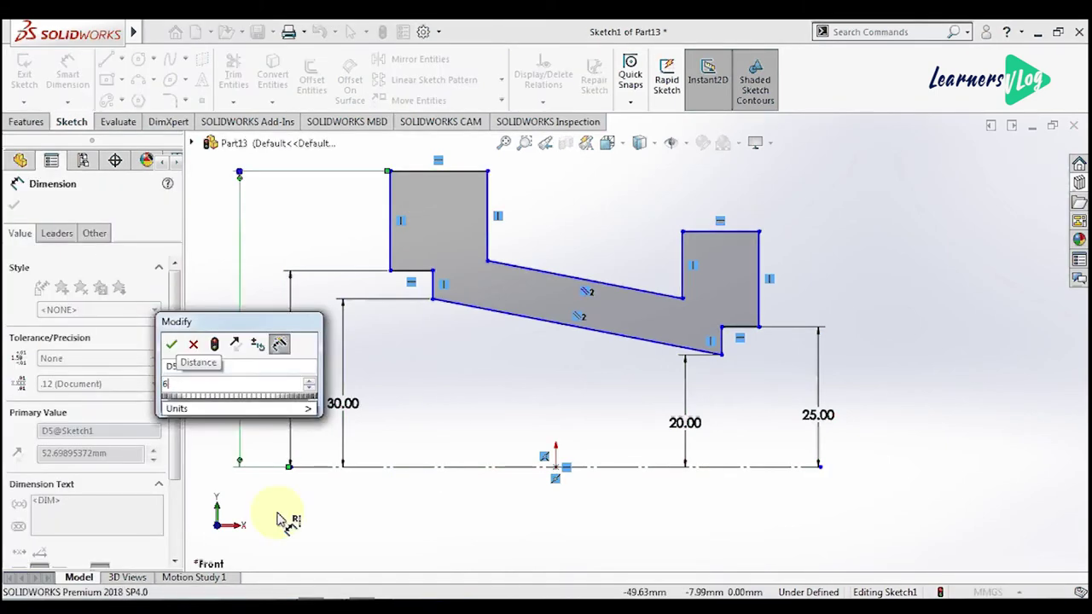
type("0")
key("Return")
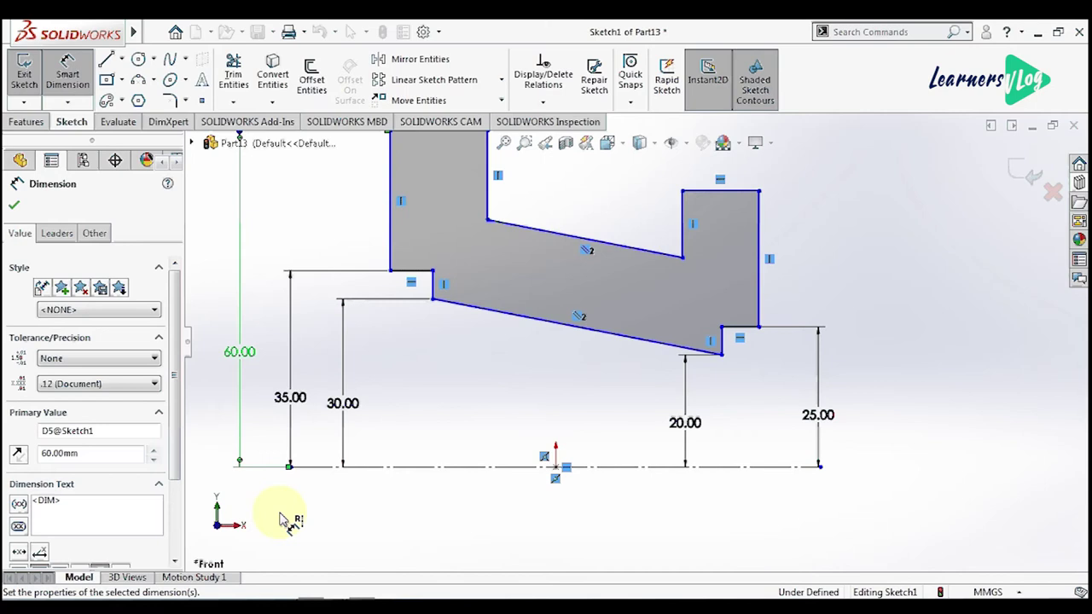
Step: Dimension the right flange top at 50 mm above the centerline
scroll(633, 343, "up", 3)
scroll(740, 316, "down", 2)
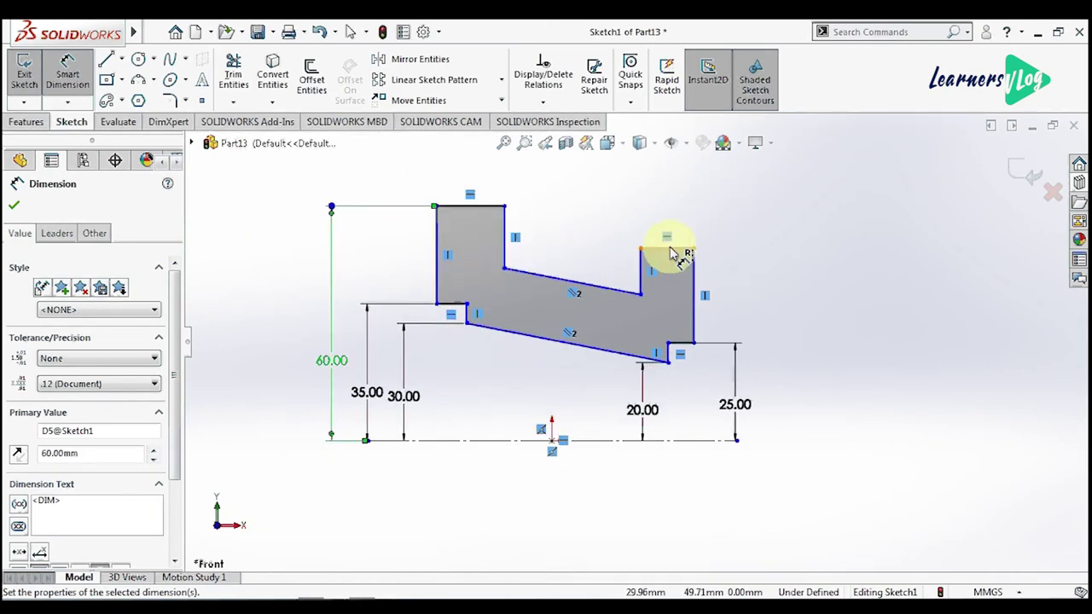
left_click(672, 249)
left_click(682, 440)
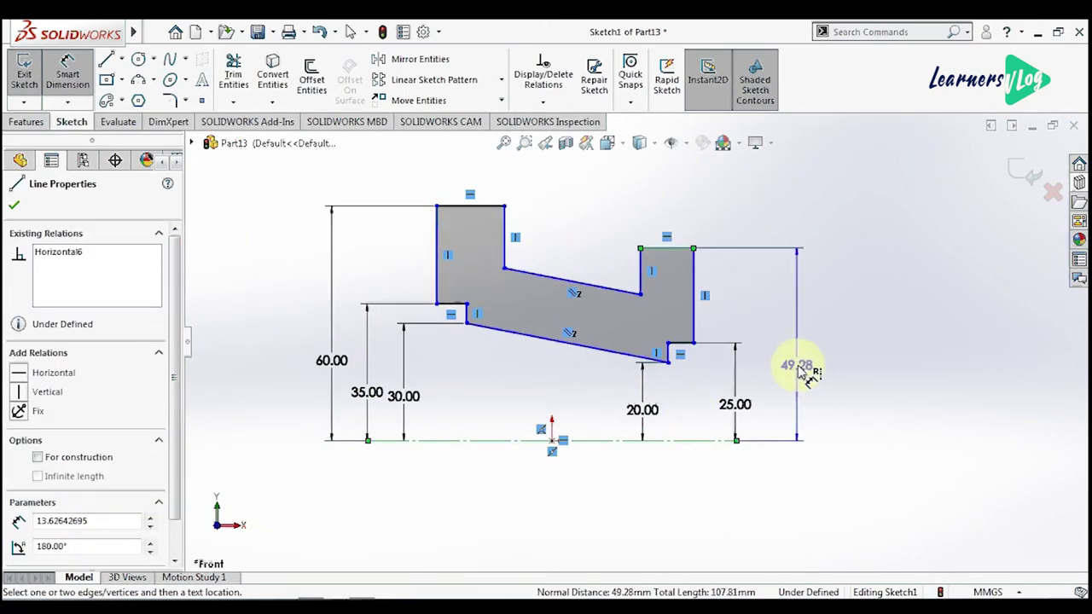
left_click(802, 368)
type("5")
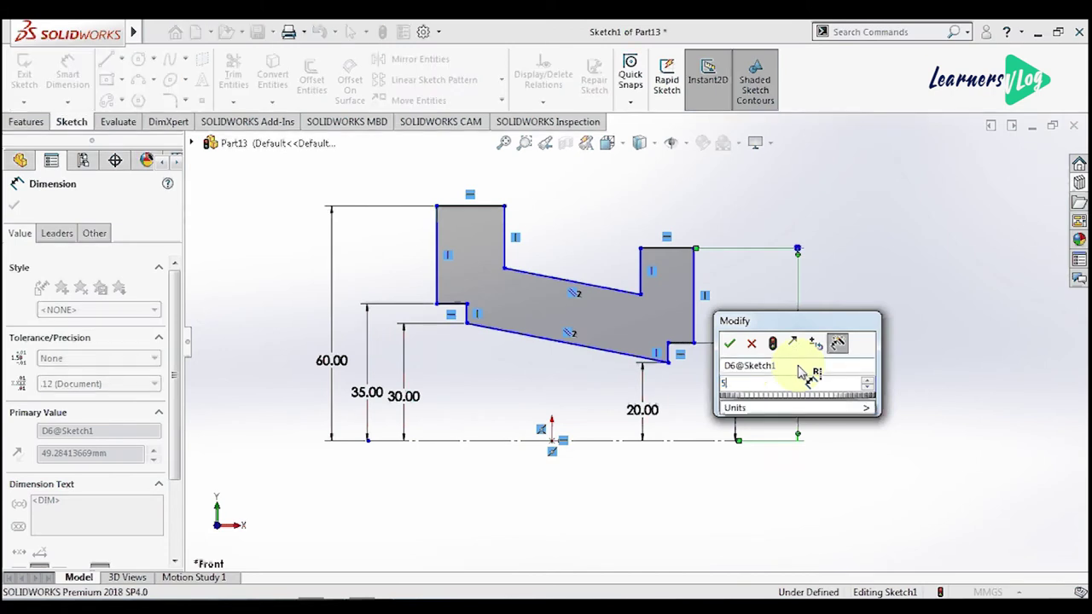
type("0")
key("Return")
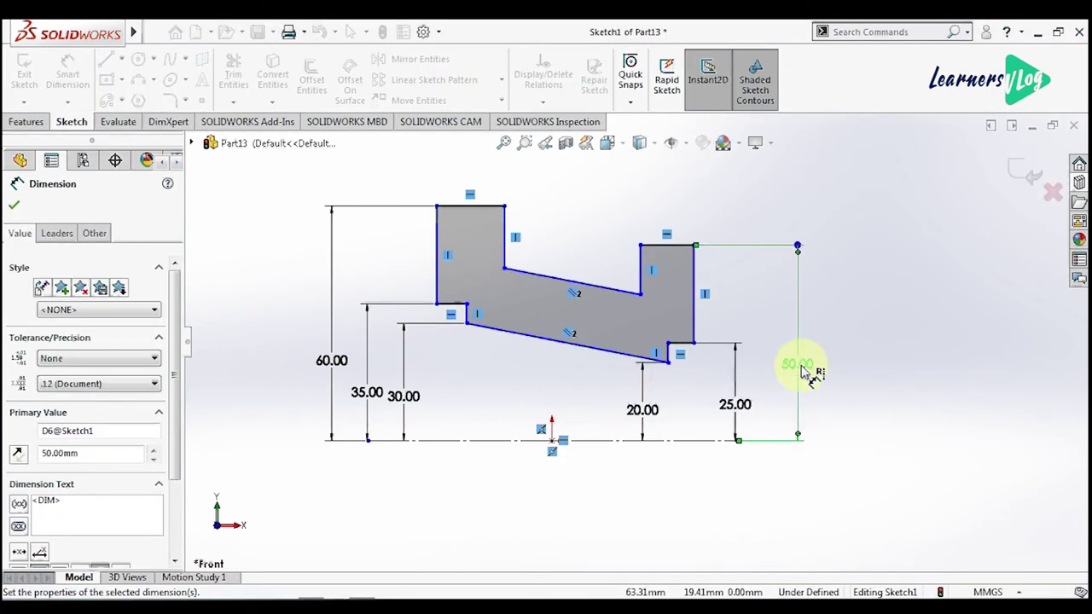
left_click(677, 341)
scroll(682, 342, "down", 2)
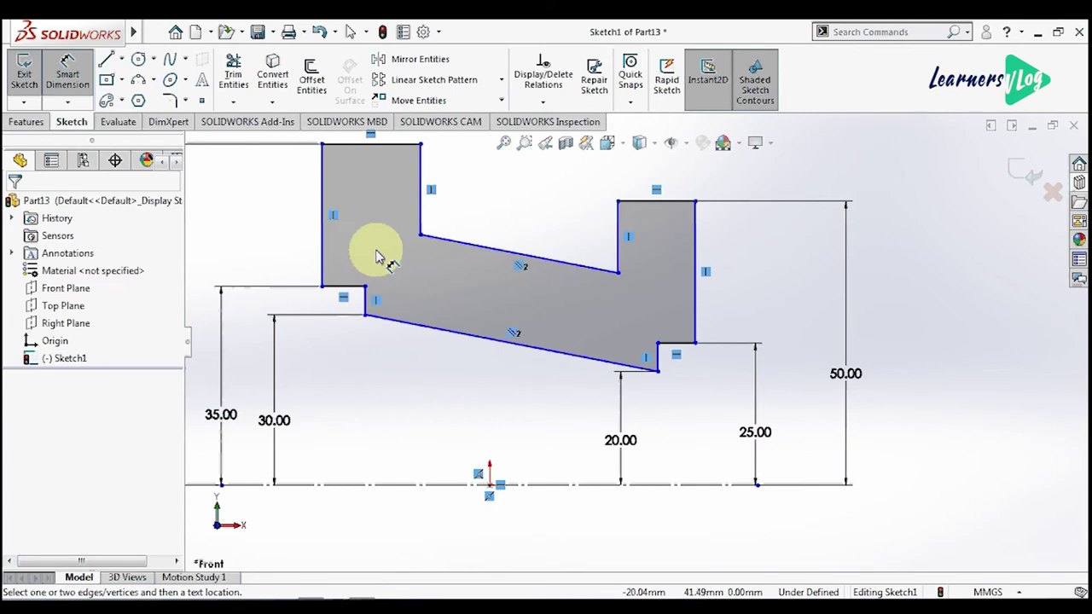
Step: Set both flange top edges to 10 mm wide and reposition the lower-right profile corner
scroll(378, 257, "up", 2)
left_click(451, 208)
left_click(442, 165)
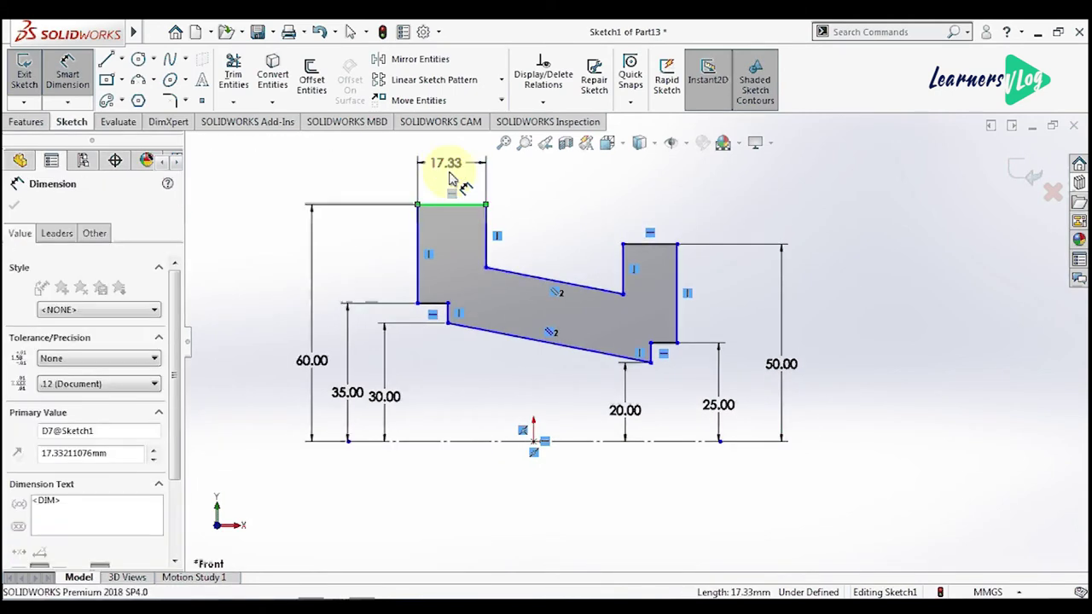
type("10")
left_click(378, 142)
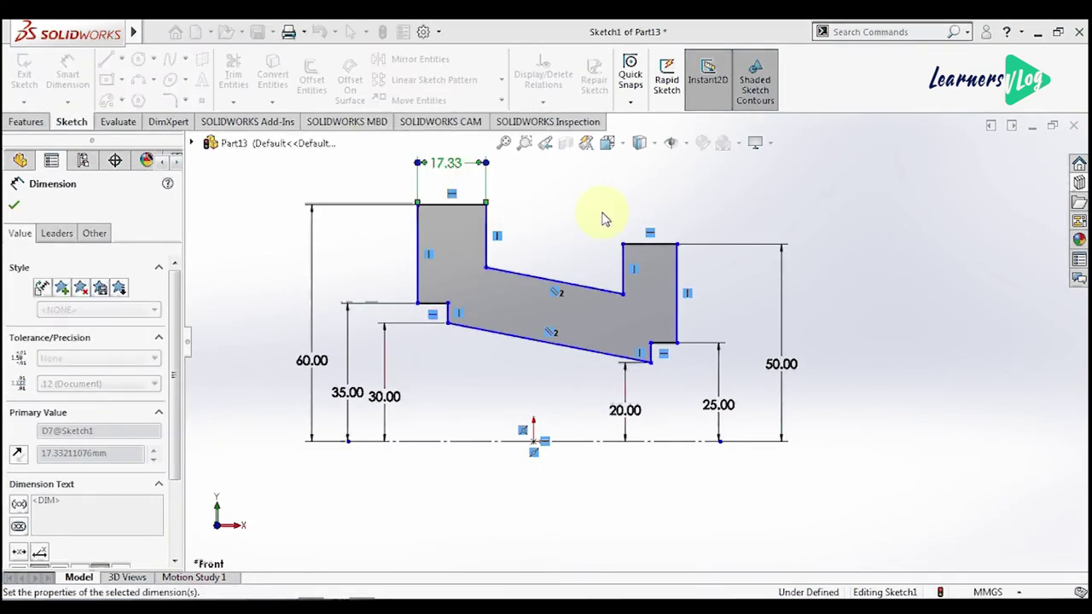
left_click(644, 249)
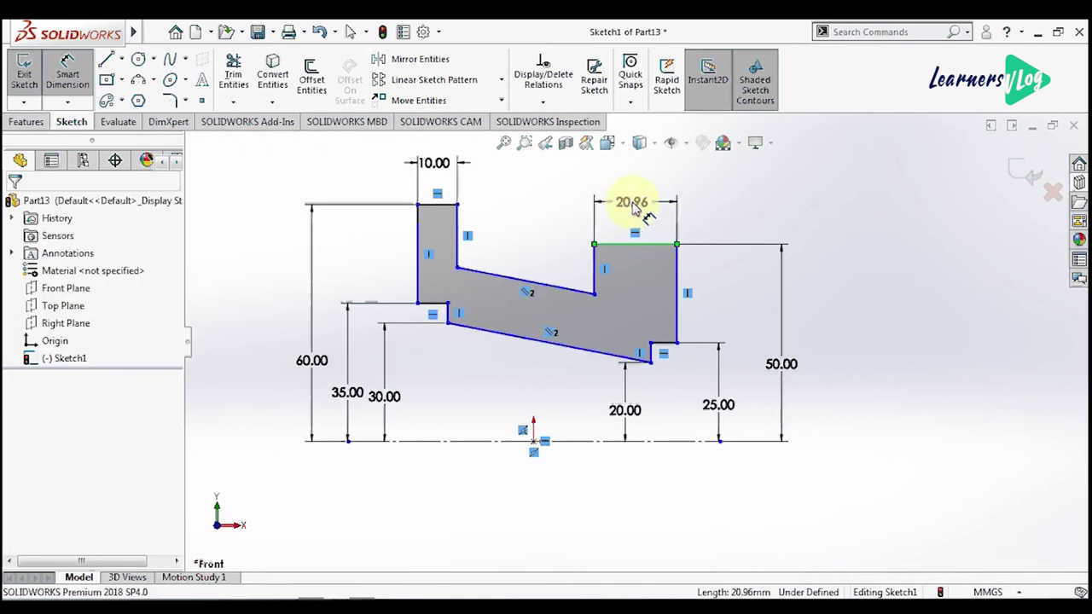
left_click(639, 213)
type("10")
key("Return")
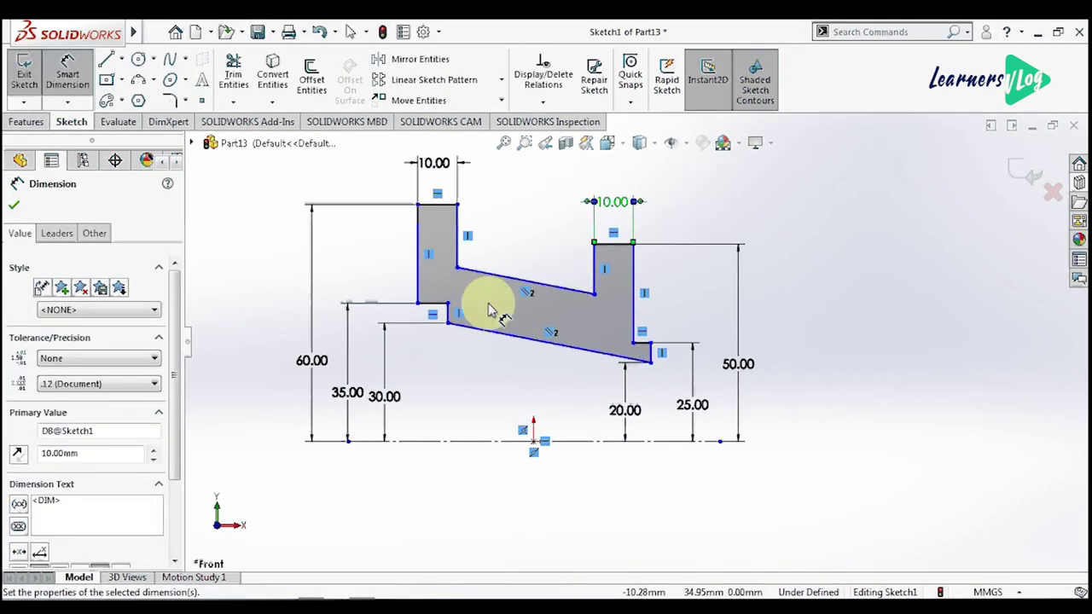
scroll(649, 371, "down", 2)
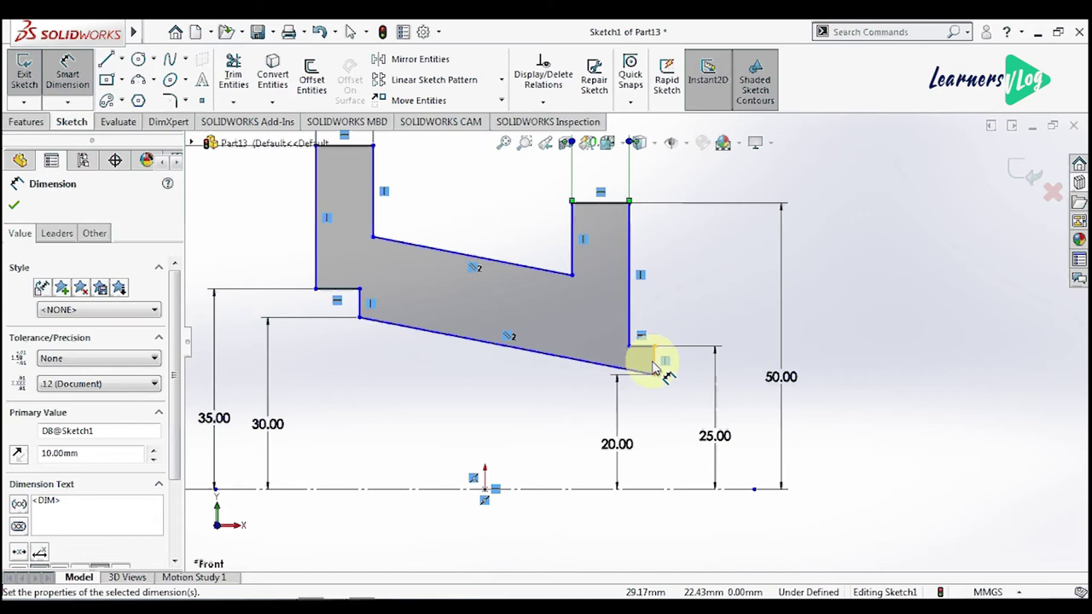
left_click(655, 369)
left_click(655, 348)
left_click_drag(655, 347, 609, 361)
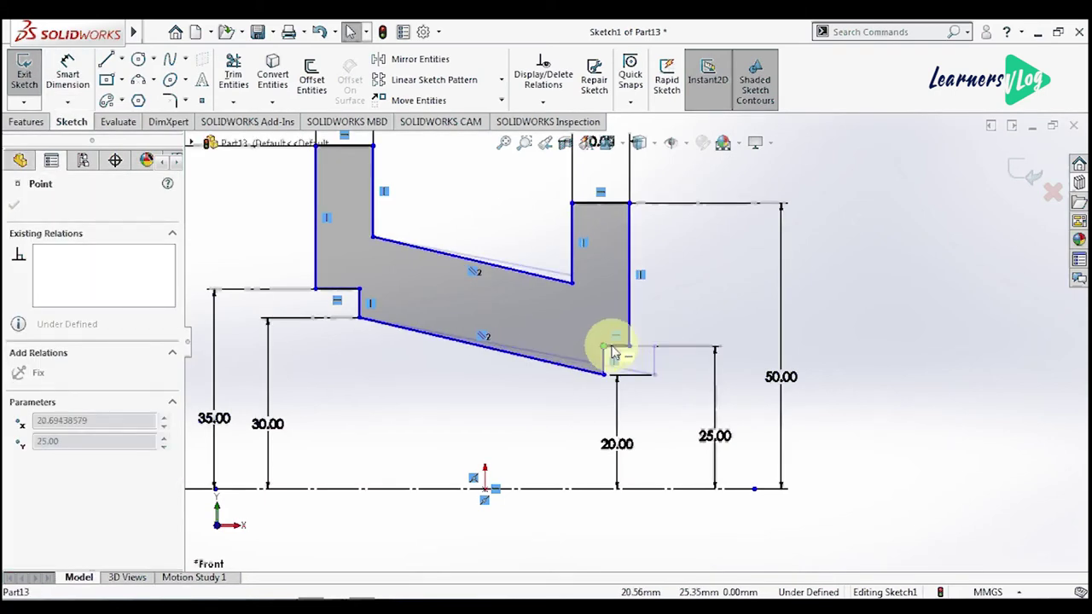
Step: Dimension the left and right short step edges to 5 mm each
left_click(70, 81)
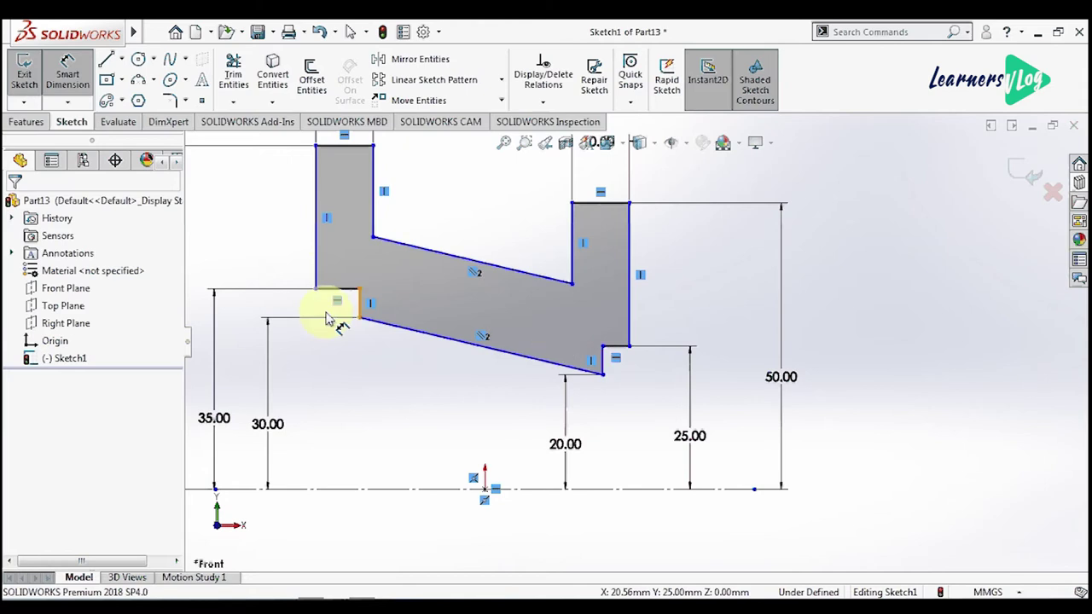
key("Escape")
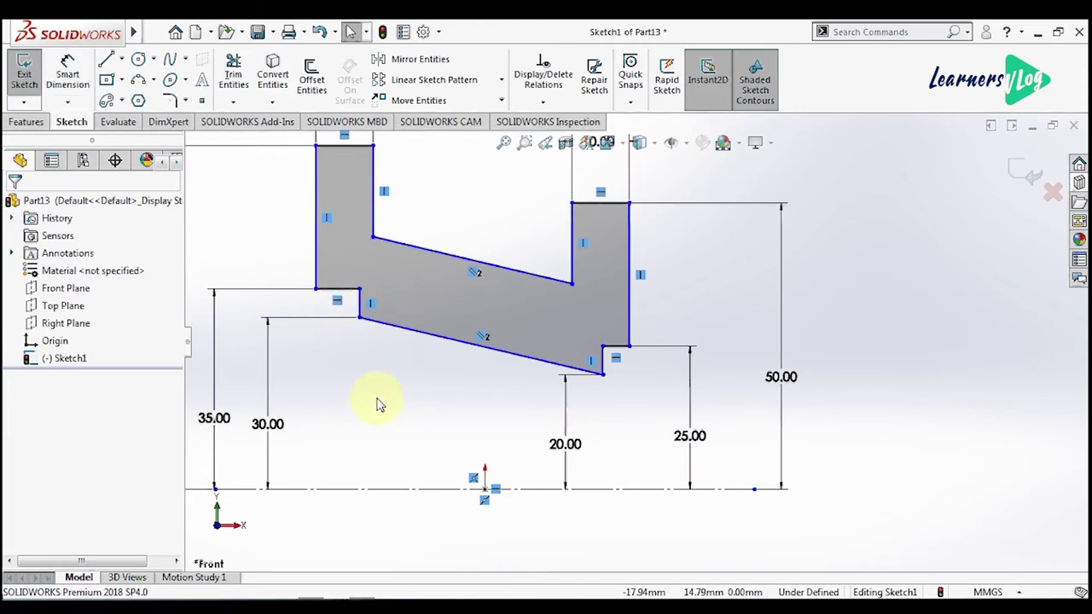
left_click(68, 72)
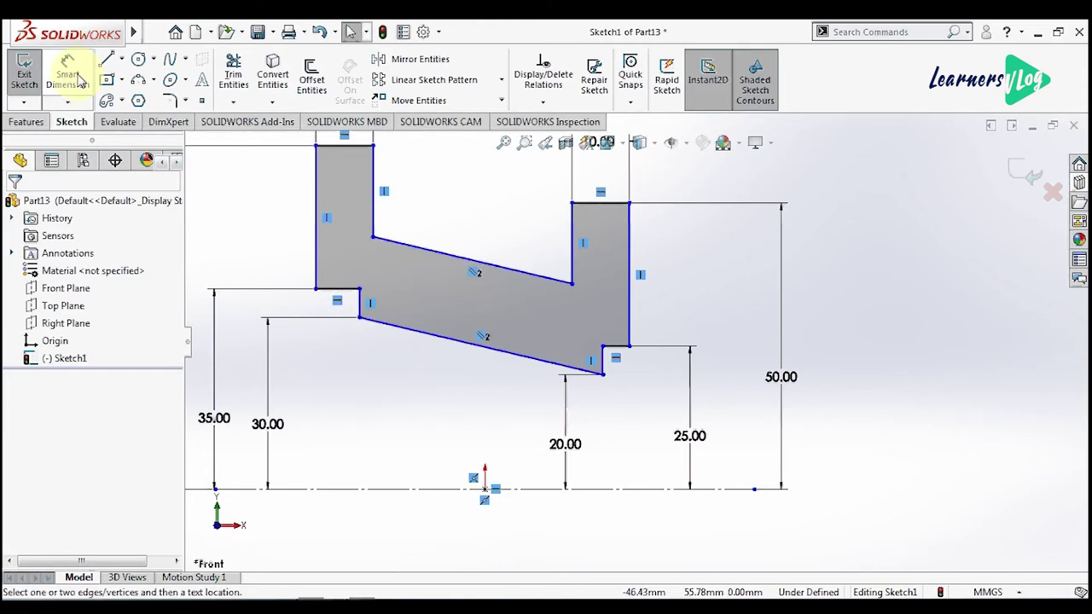
left_click(339, 291)
left_click(342, 353)
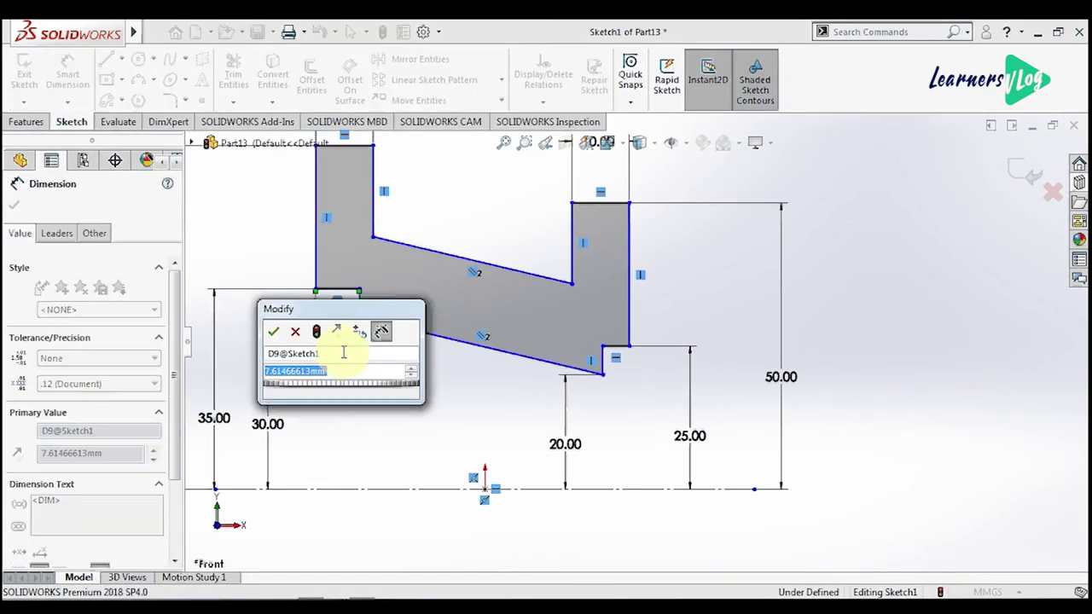
type("5")
left_click(273, 331)
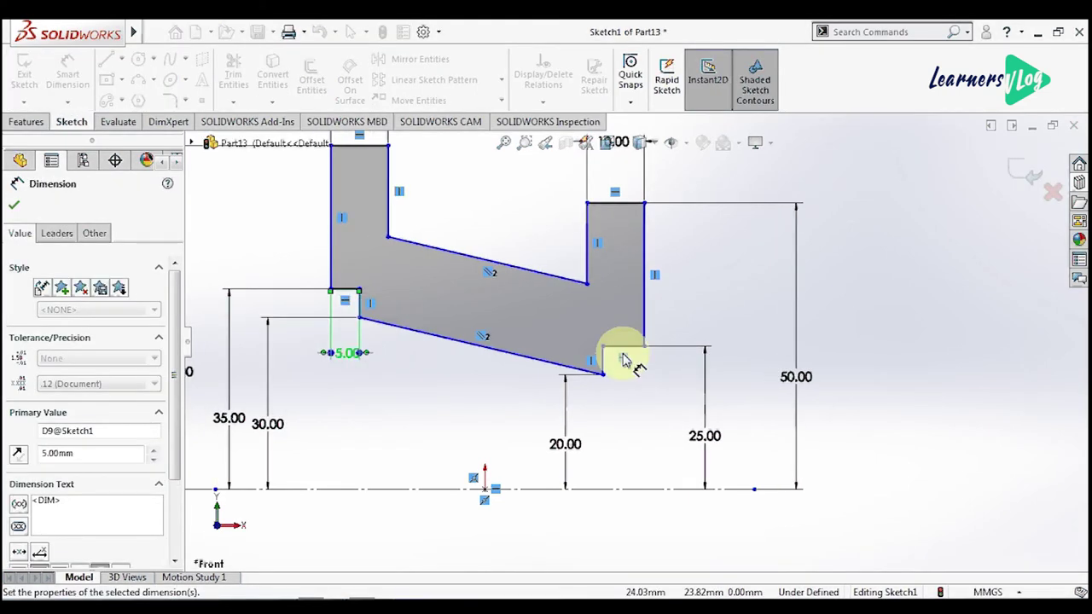
left_click(628, 349)
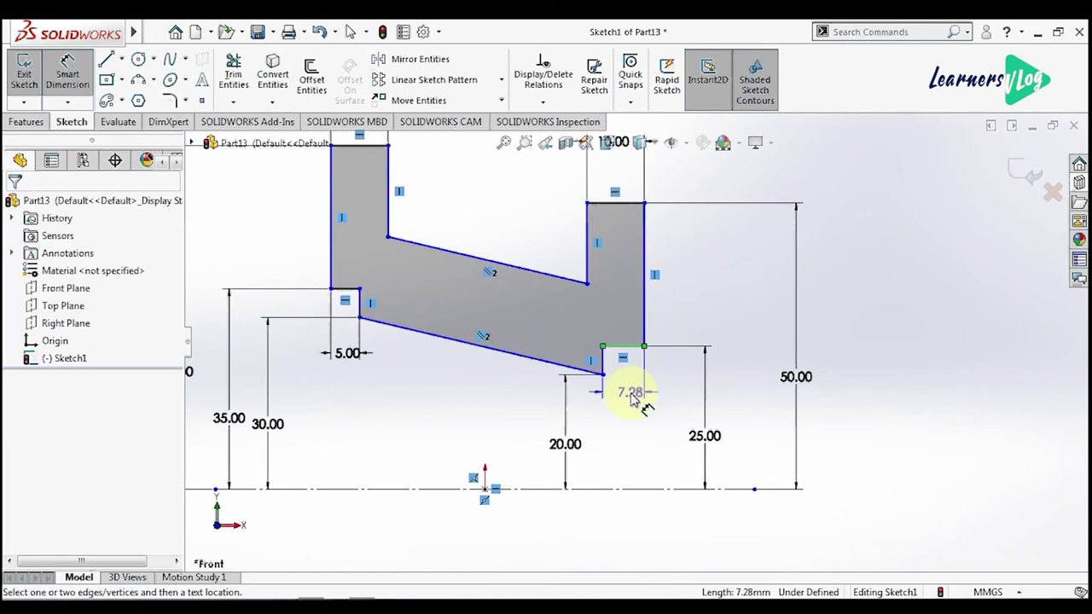
left_click(632, 399)
type("5")
key("Return")
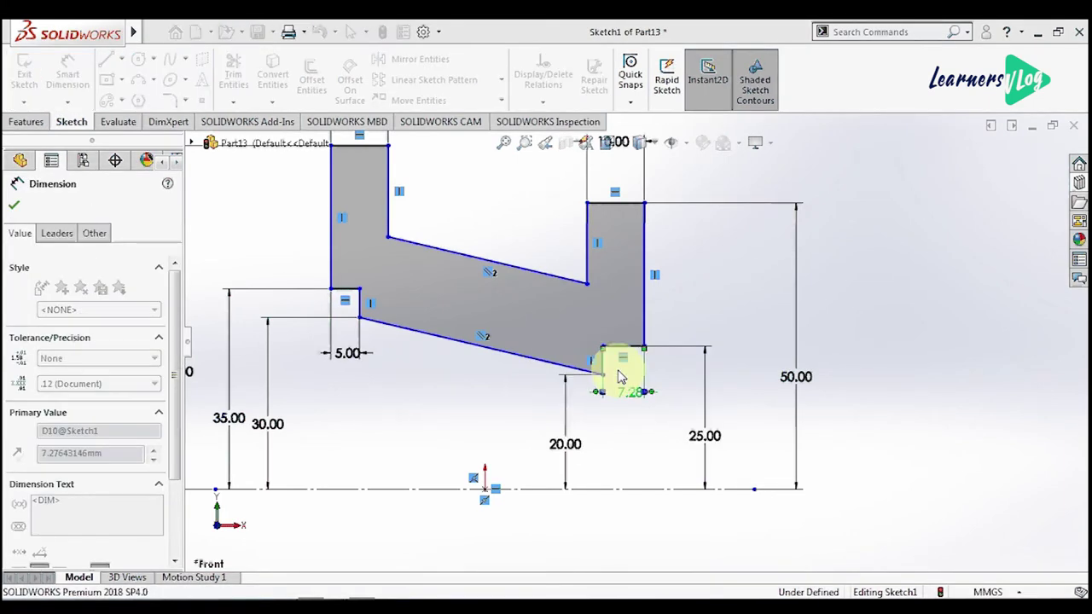
left_click(694, 305)
Step: Dimension the left flange's inner vertical edge to 20 mm, abandoning the right edge's dimension
scroll(500, 316, "up", 2)
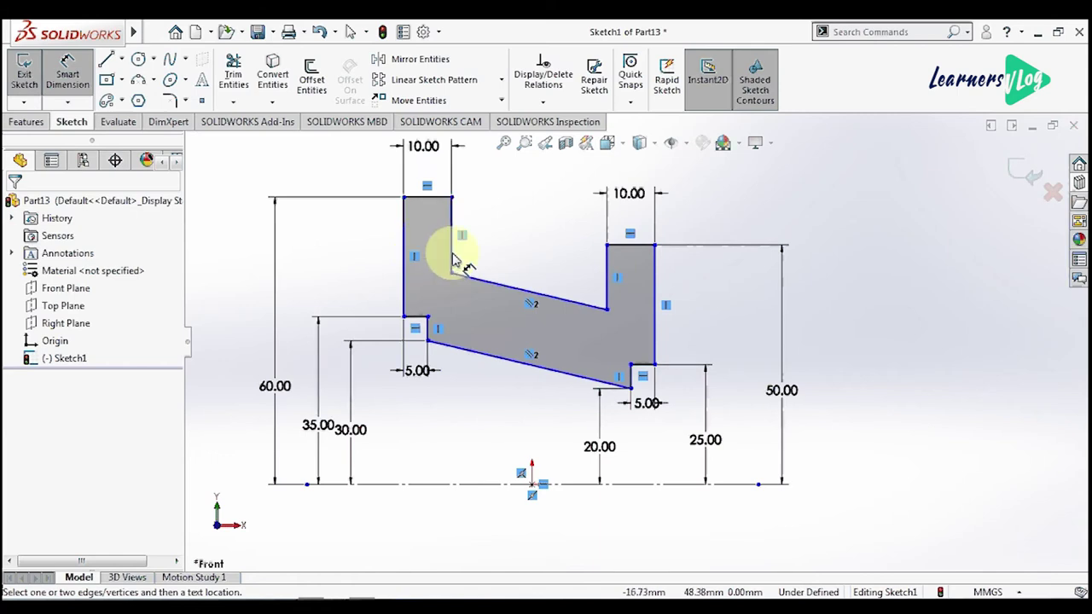
left_click(452, 251)
left_click(488, 248)
type("20")
key("Return")
left_click(607, 287)
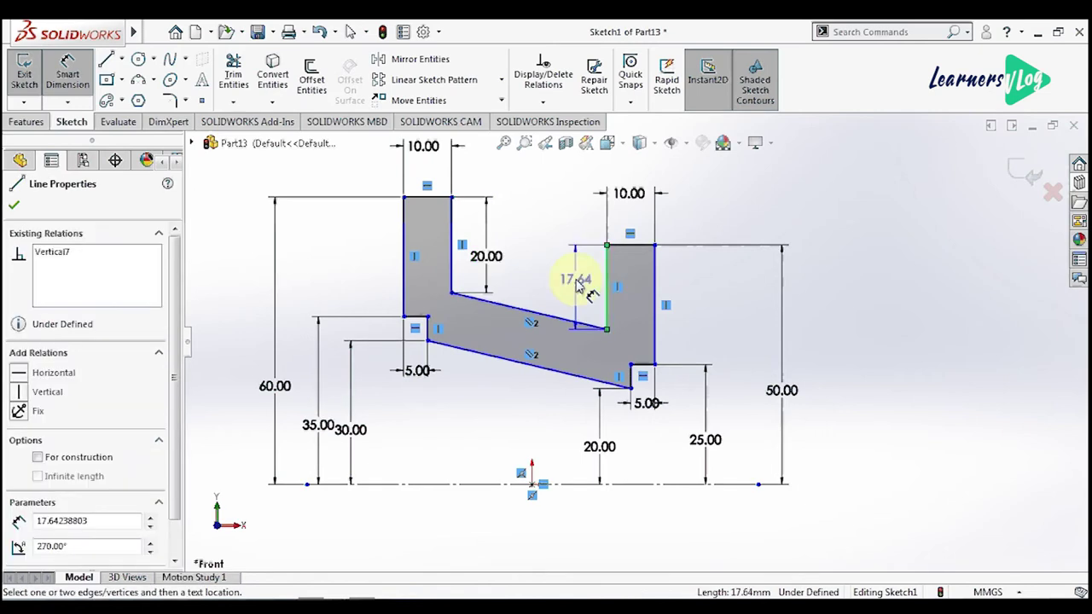
left_click(575, 284)
type("2")
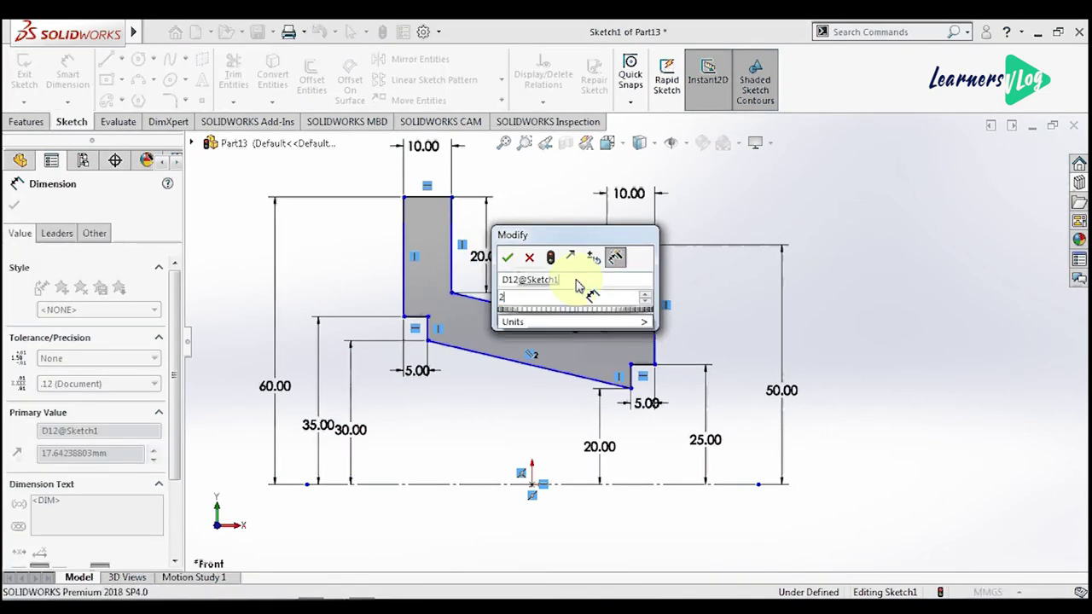
key("Escape")
key("Escape")
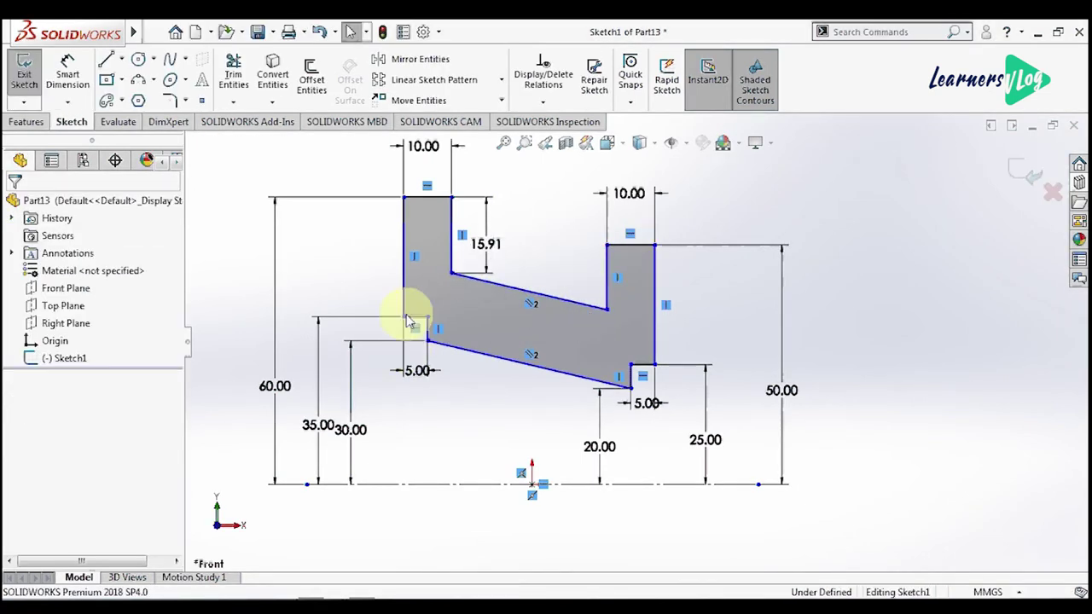
left_click(405, 318)
left_click(531, 484, "ctrl")
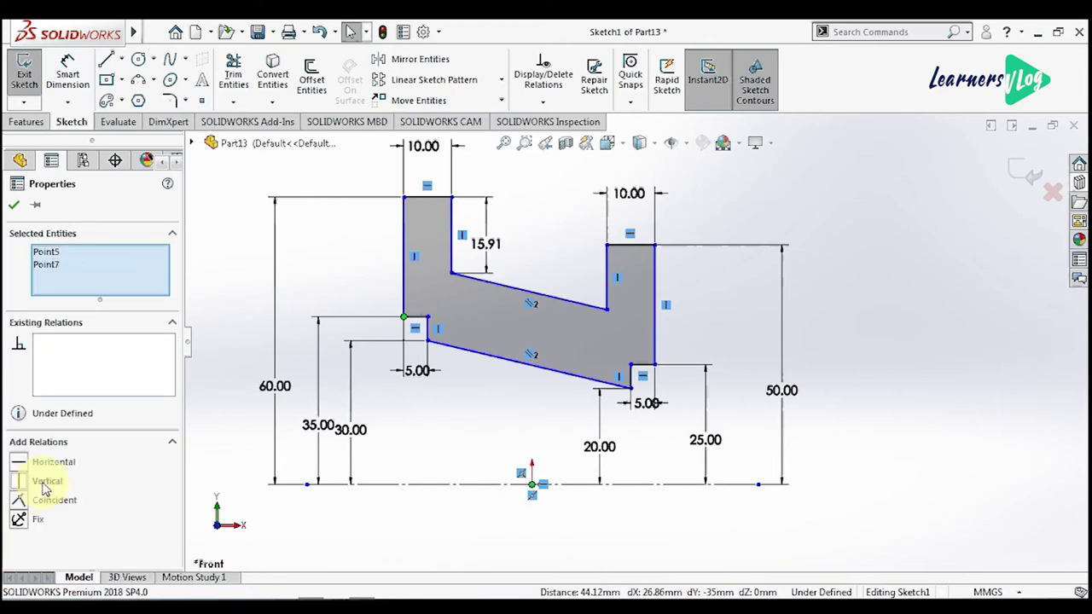
left_click(889, 333)
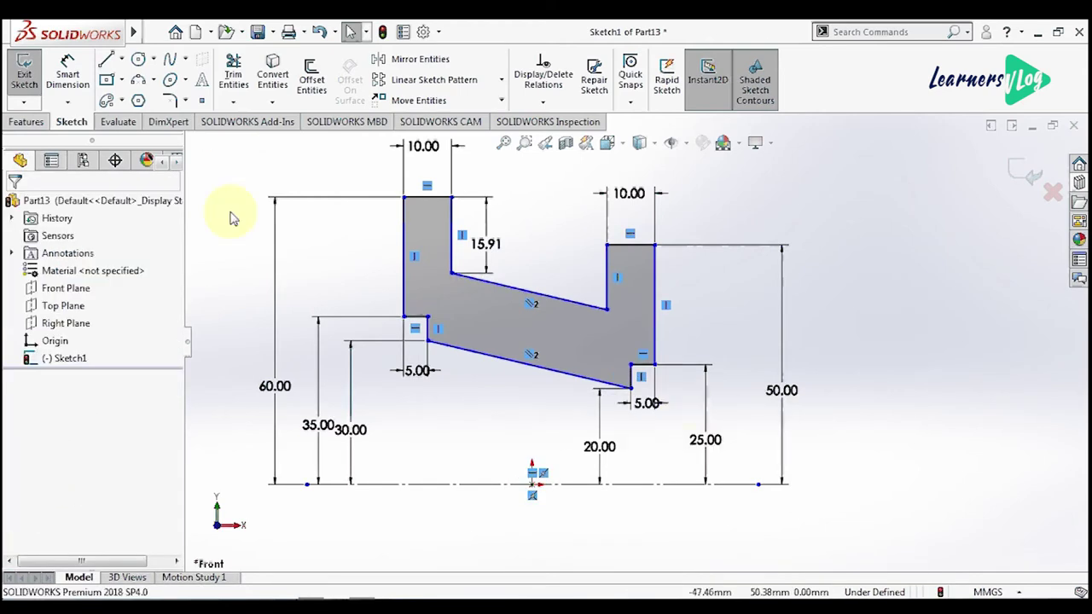
Step: Dimension the overall length between the leftmost and rightmost vertical edges to 100 mm
key("d")
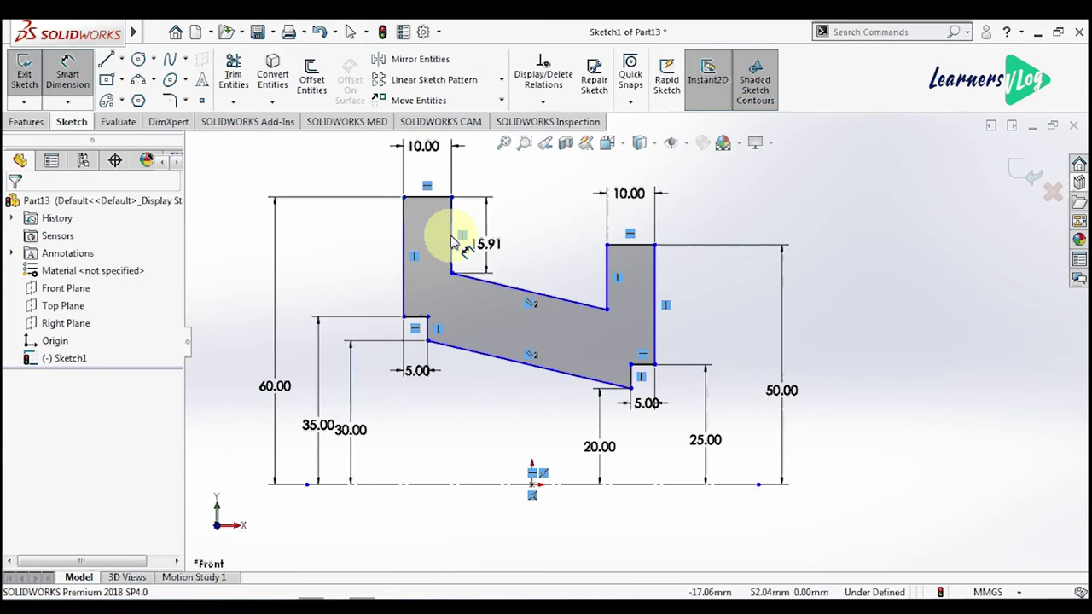
left_click(452, 244)
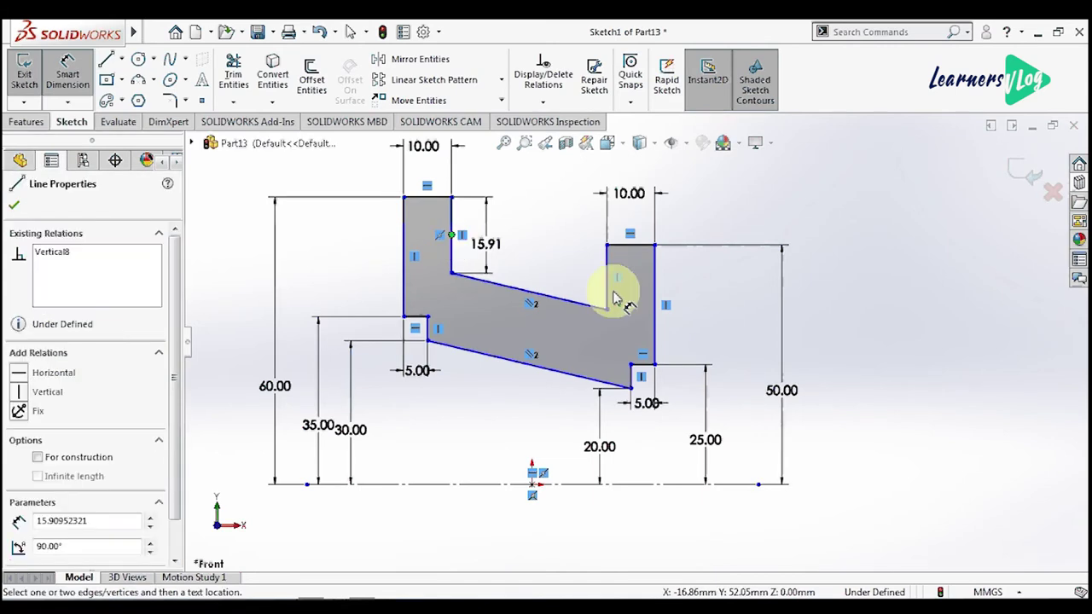
key("Escape")
left_click(406, 273)
left_click(653, 300)
left_click(546, 531)
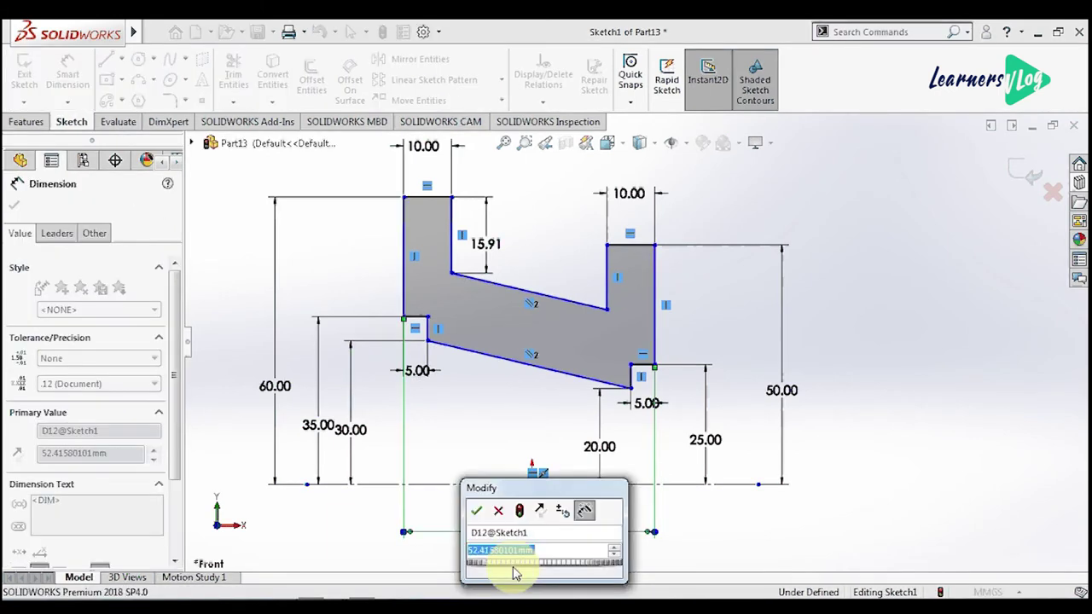
type("10")
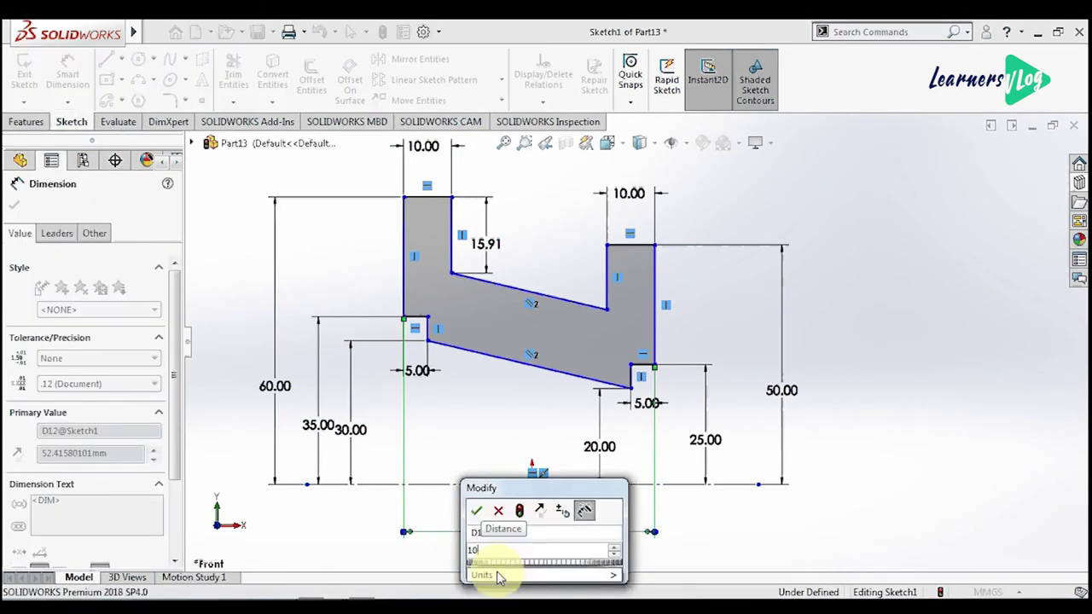
type("0")
key("Return")
left_click(985, 414)
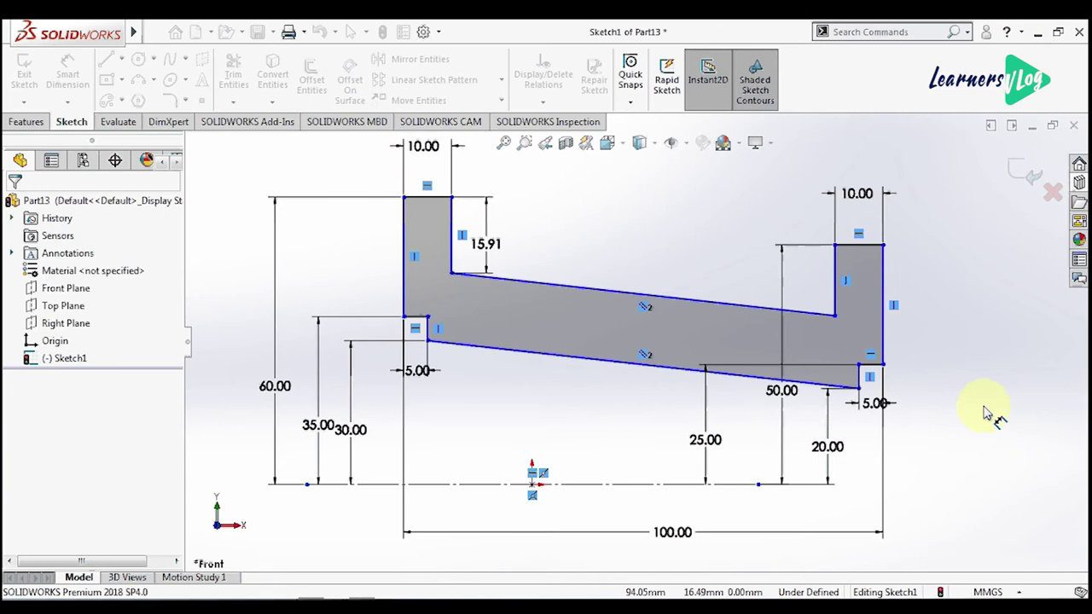
key("Escape")
Step: Make the inner left corner vertical with the origin to fully define the sketch, then start a Revolved Boss/Base
left_click(402, 318)
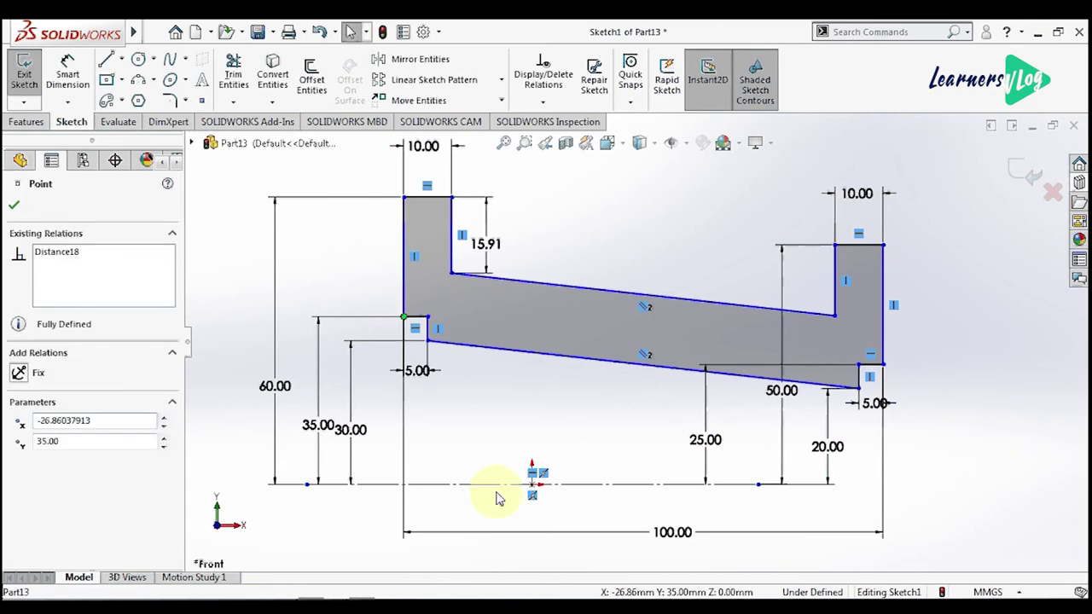
left_click(531, 484)
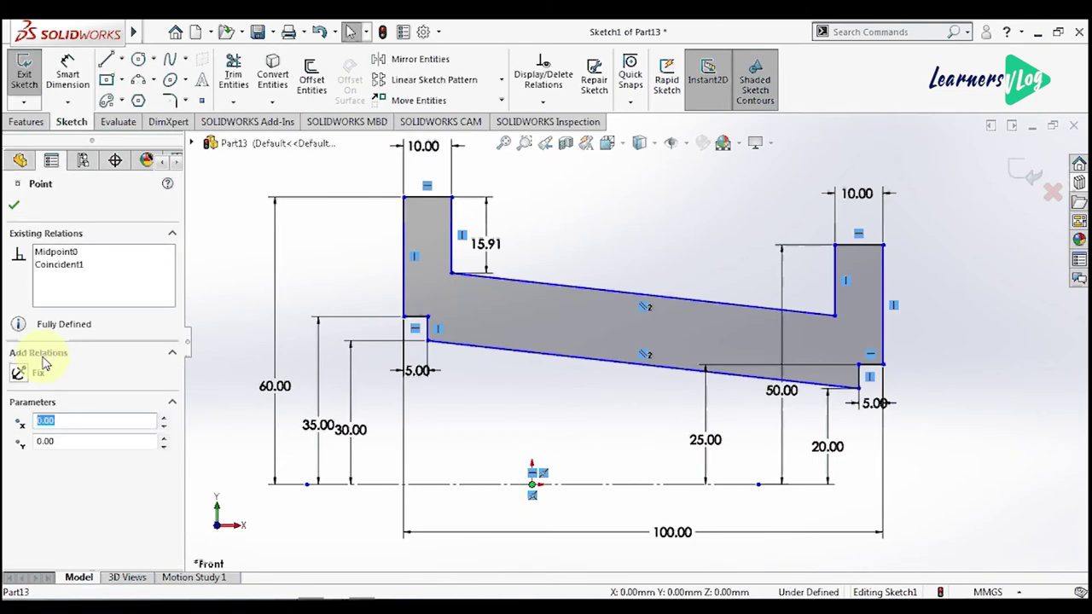
left_click(218, 332)
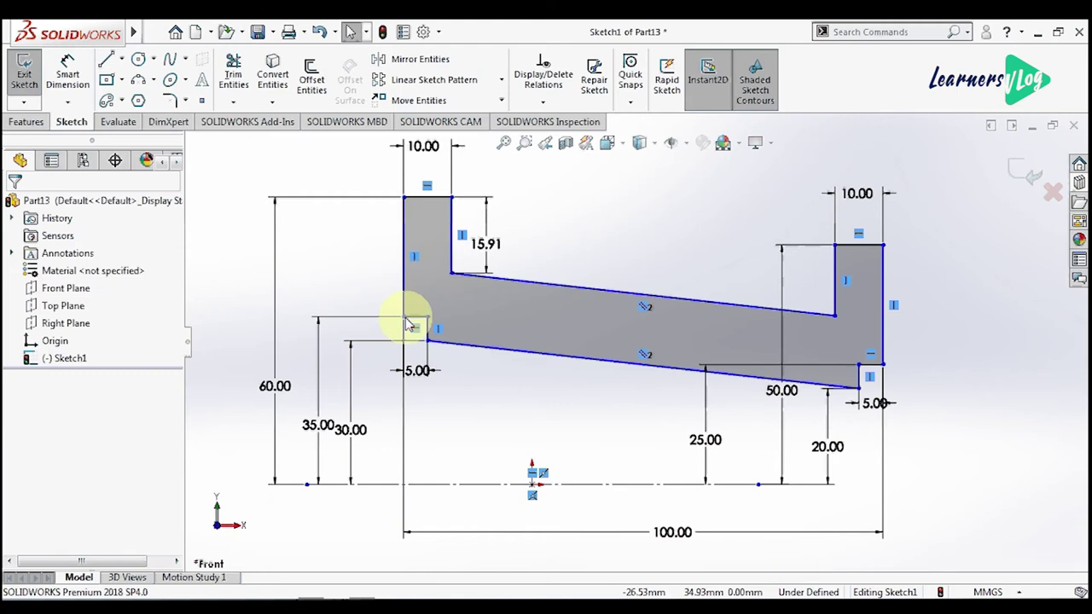
left_click(406, 320)
left_click(531, 484)
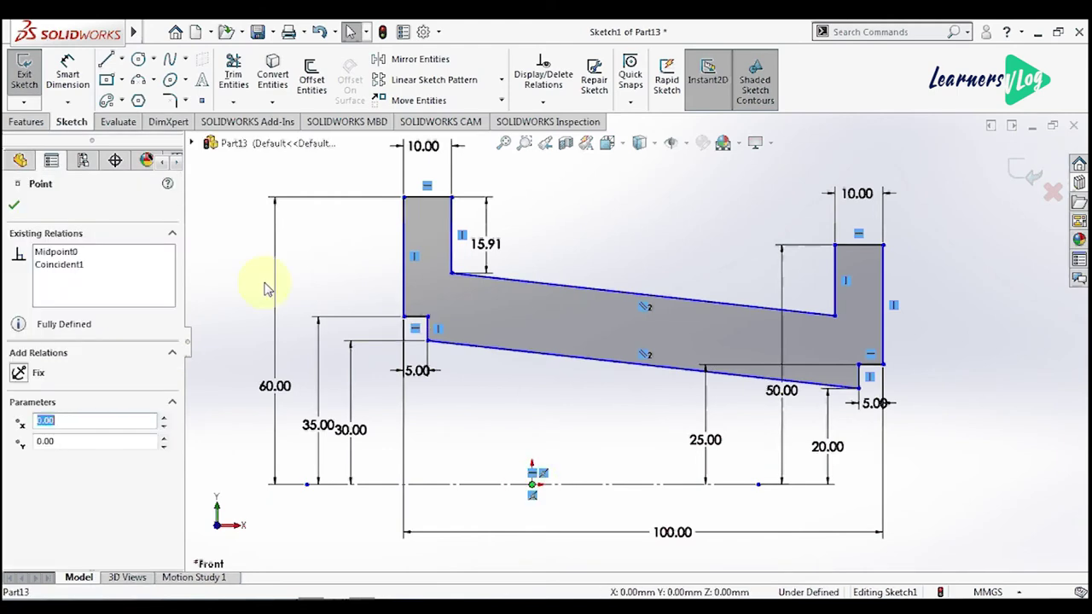
left_click(265, 288)
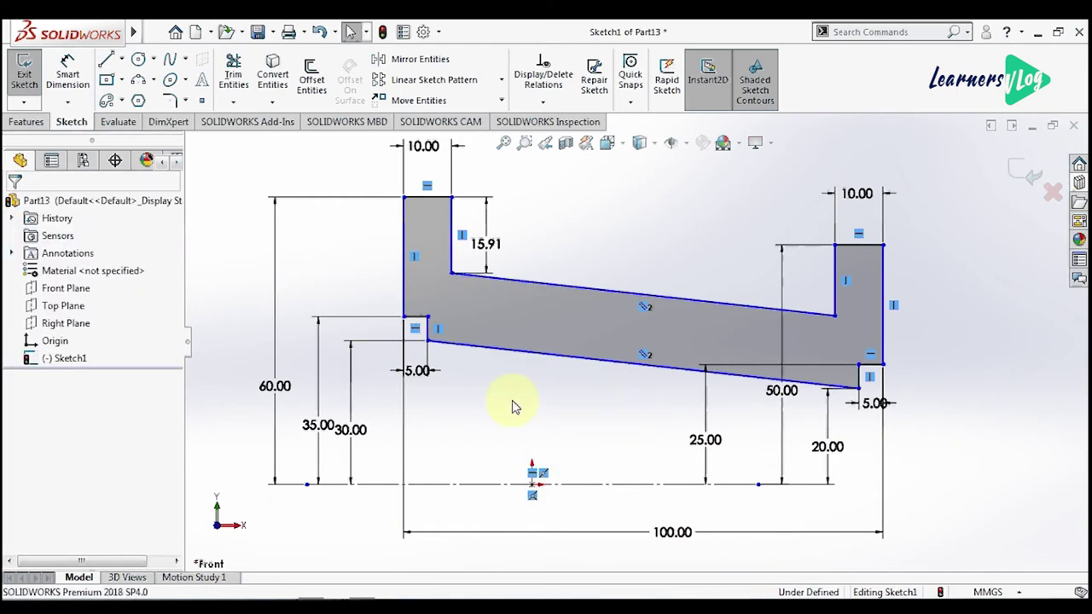
left_click(403, 318)
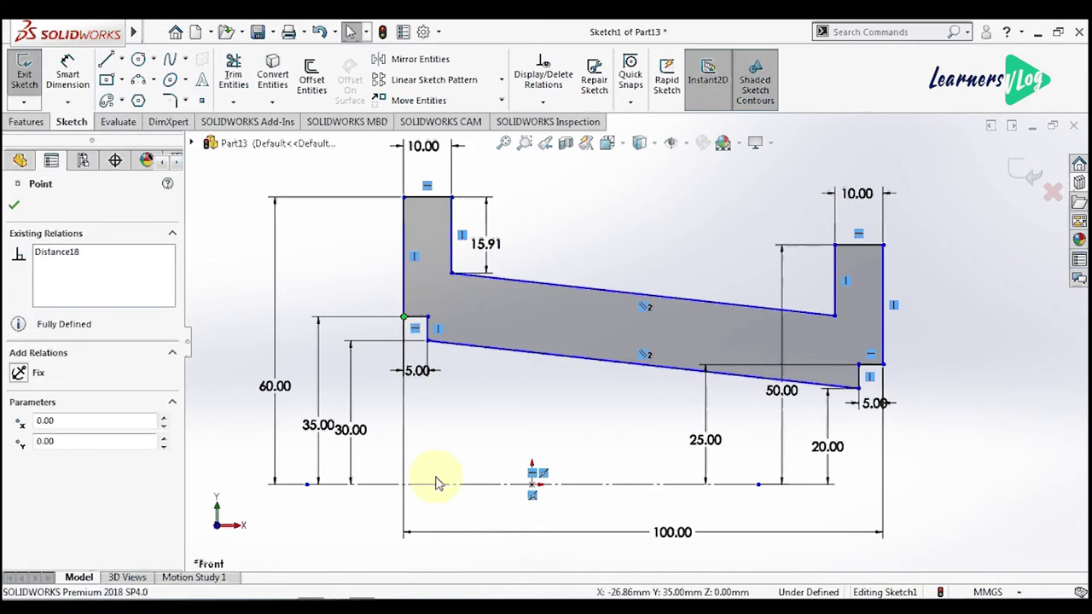
left_click(532, 484, "ctrl")
left_click(56, 482)
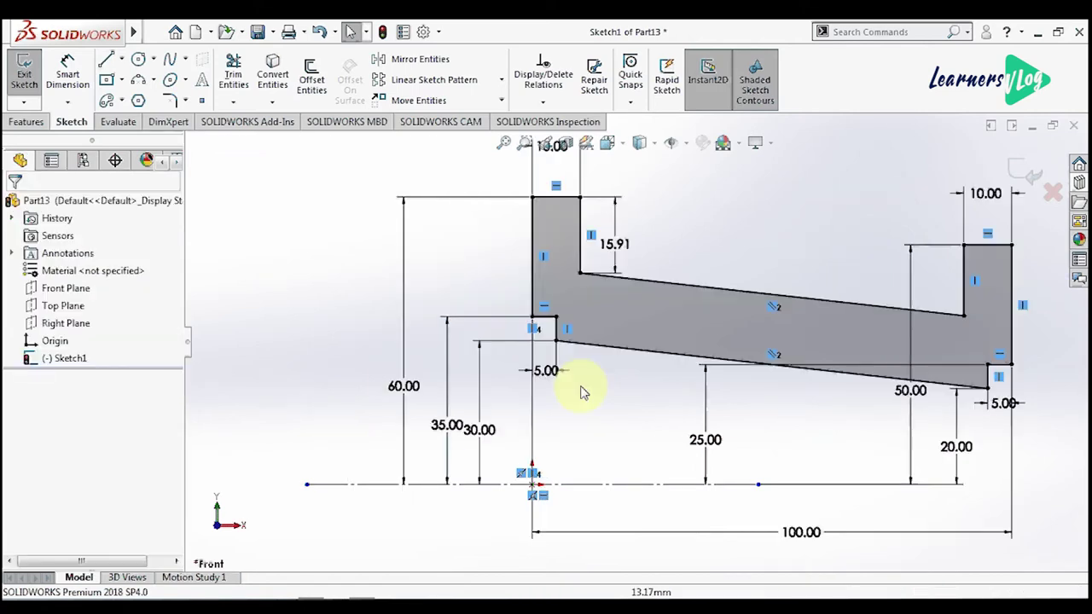
key("f")
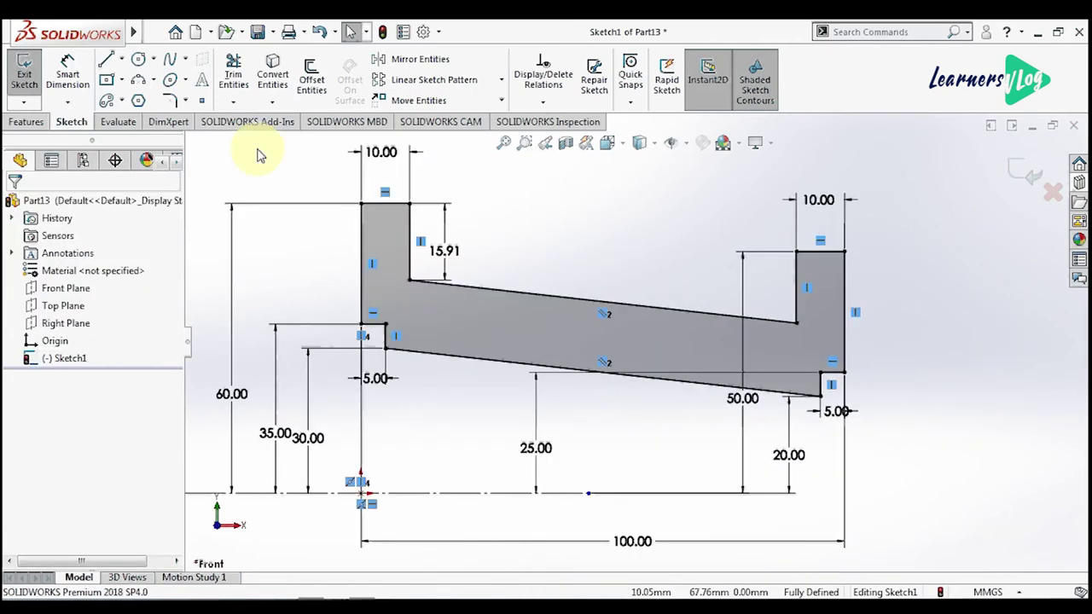
left_click(26, 121)
left_click(107, 75)
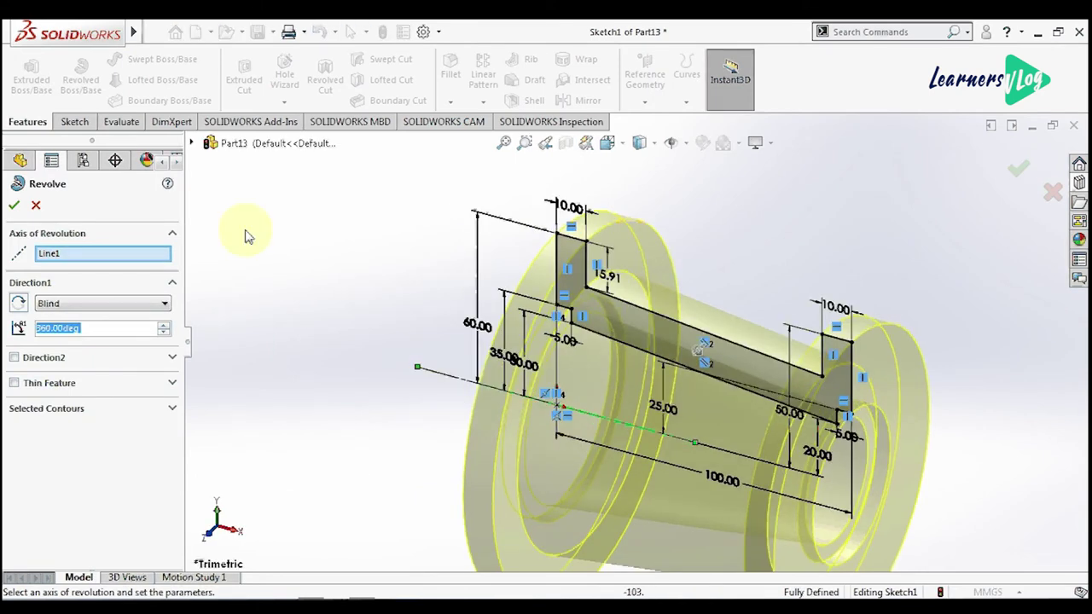
Step: Accept the 360° revolve to create the solid bushing and orbit to expose the wide flange
left_click(14, 205)
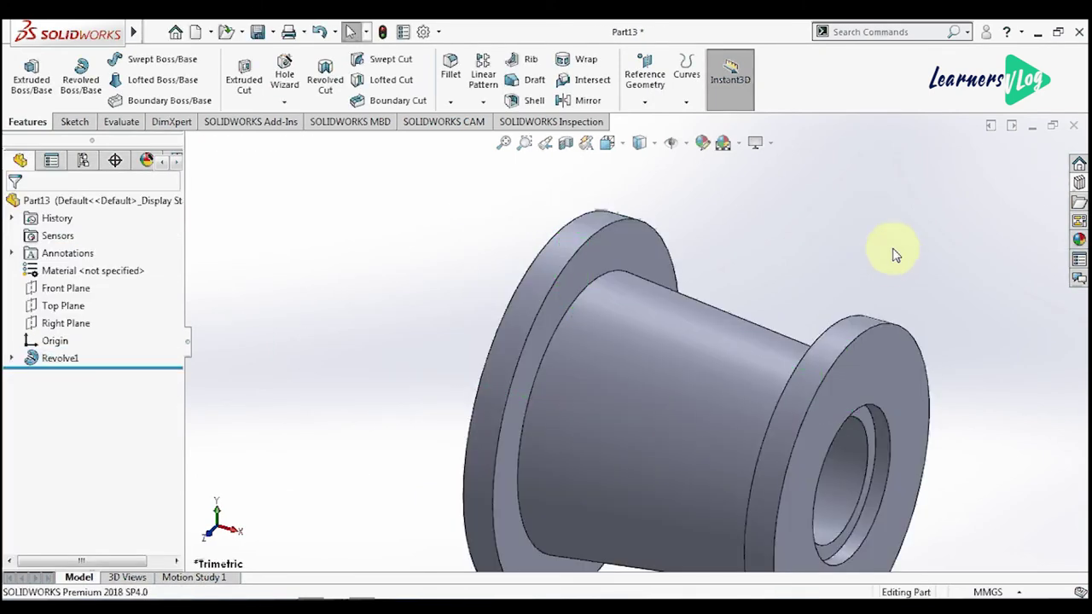
scroll(724, 237, "up", 5)
scroll(715, 459, "down", 2)
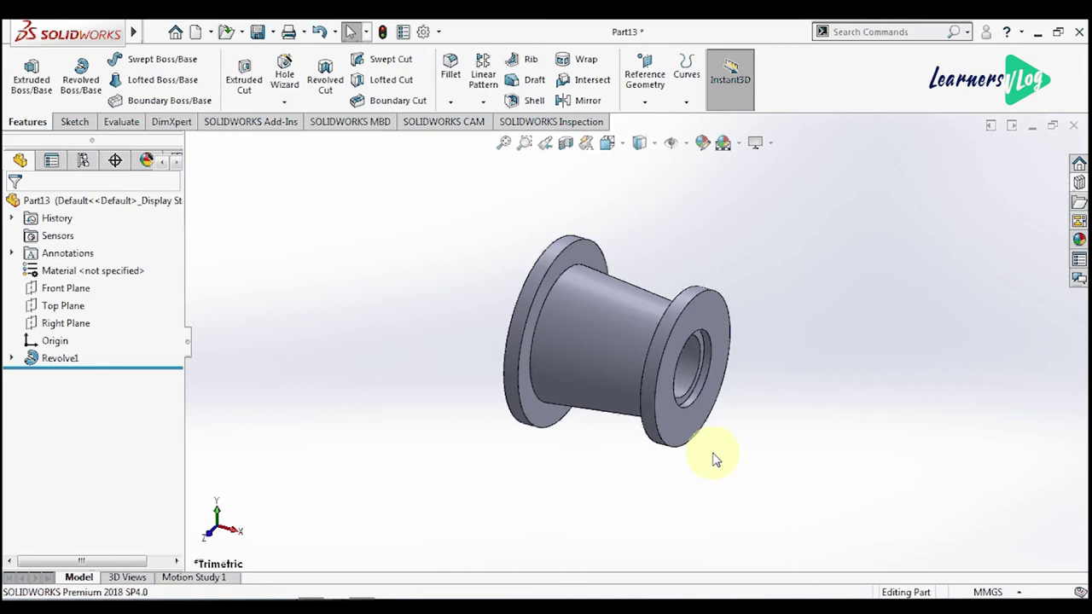
scroll(725, 469, "up", 2)
scroll(702, 304, "down", 3)
scroll(687, 320, "down", 2)
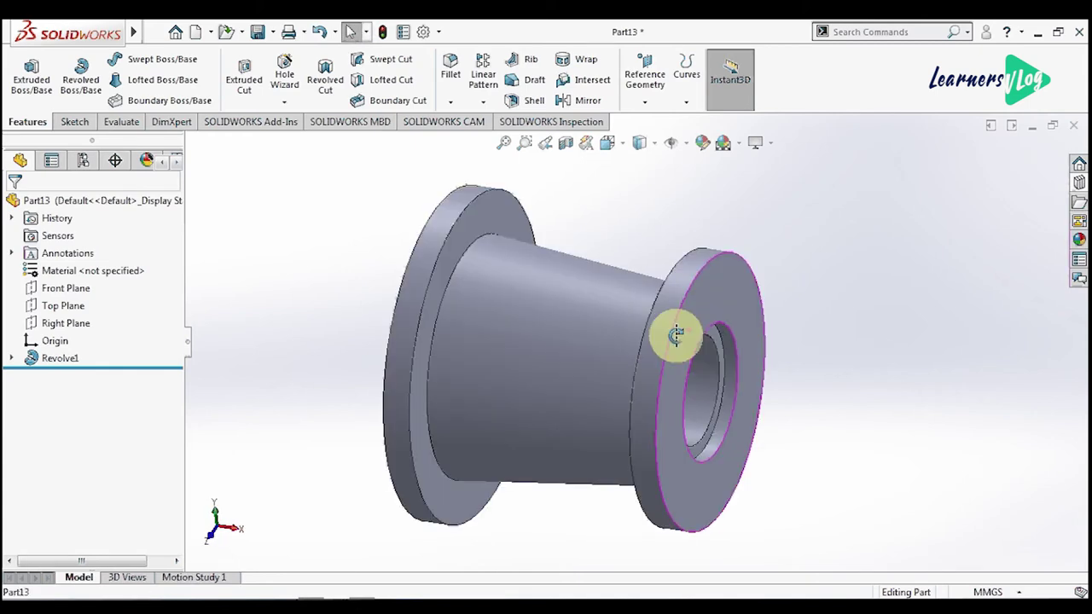
mouse_move(676, 335)
middle_mouse_down()
mouse_move(487, 256)
mouse_move(591, 290)
middle_mouse_up()
middle_click_drag(591, 290, 544, 264)
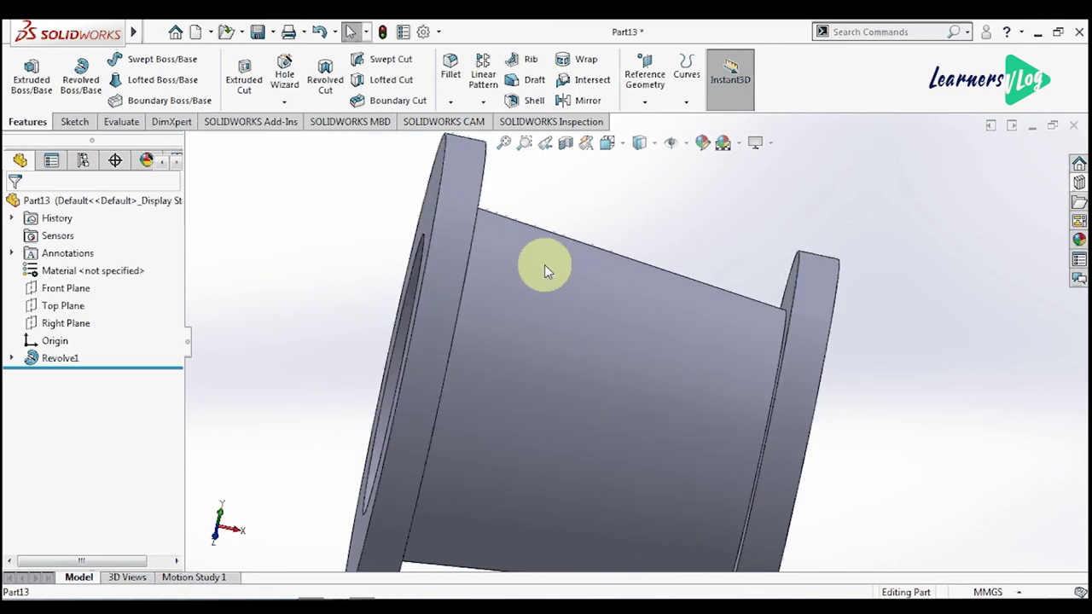
scroll(545, 264, "up", 3)
middle_click_drag(594, 346, 563, 267)
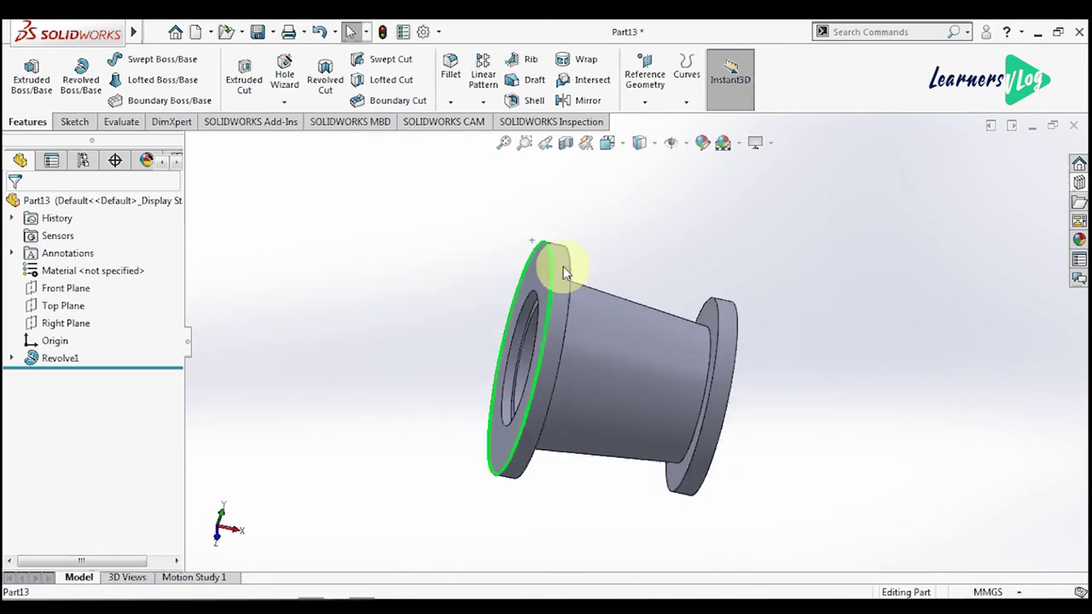
Step: Select the wide flange's front and rear outer edges
left_click(563, 269)
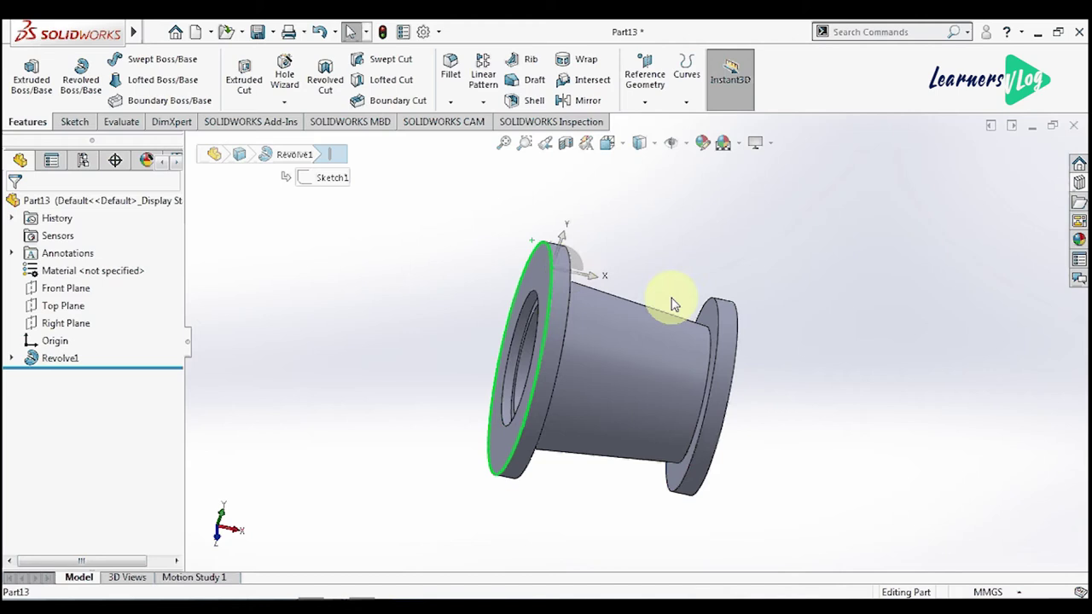
left_click(668, 339, "ctrl")
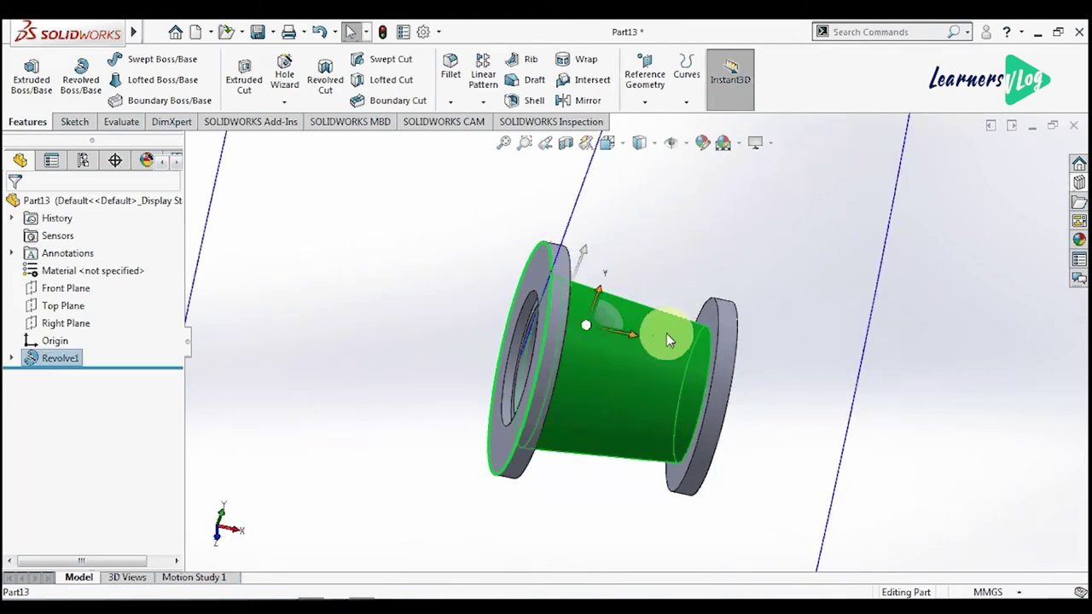
key("Tab")
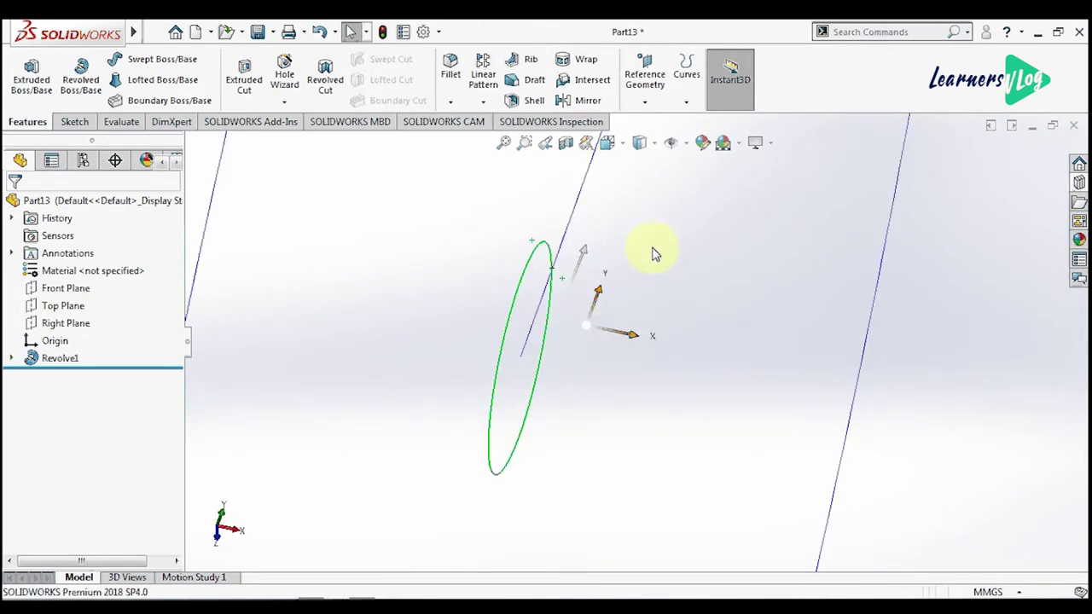
key("shift+Tab")
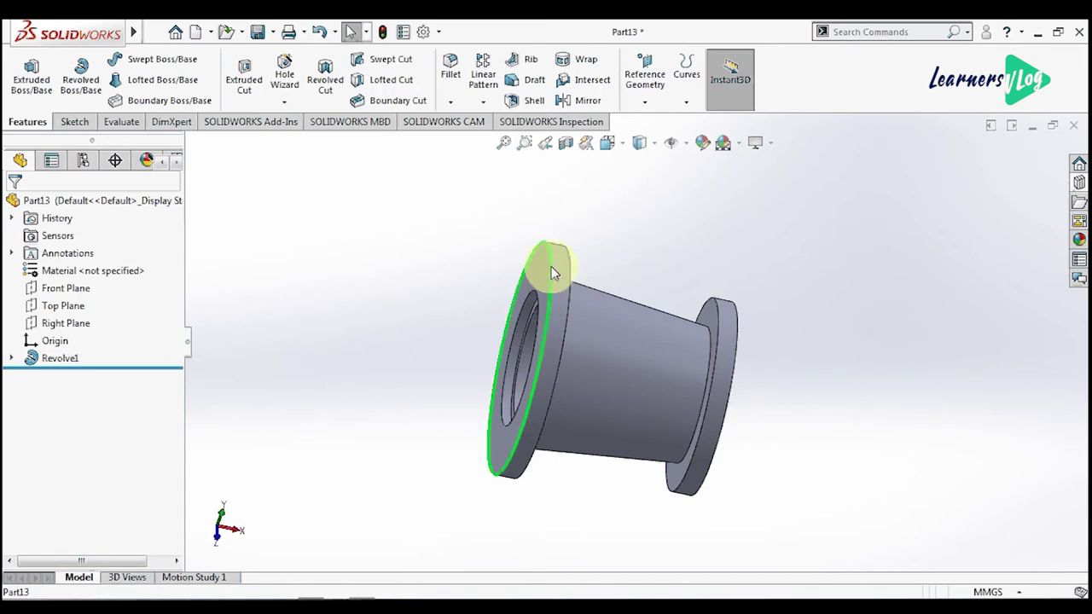
left_click(551, 268)
left_click(569, 283, "ctrl")
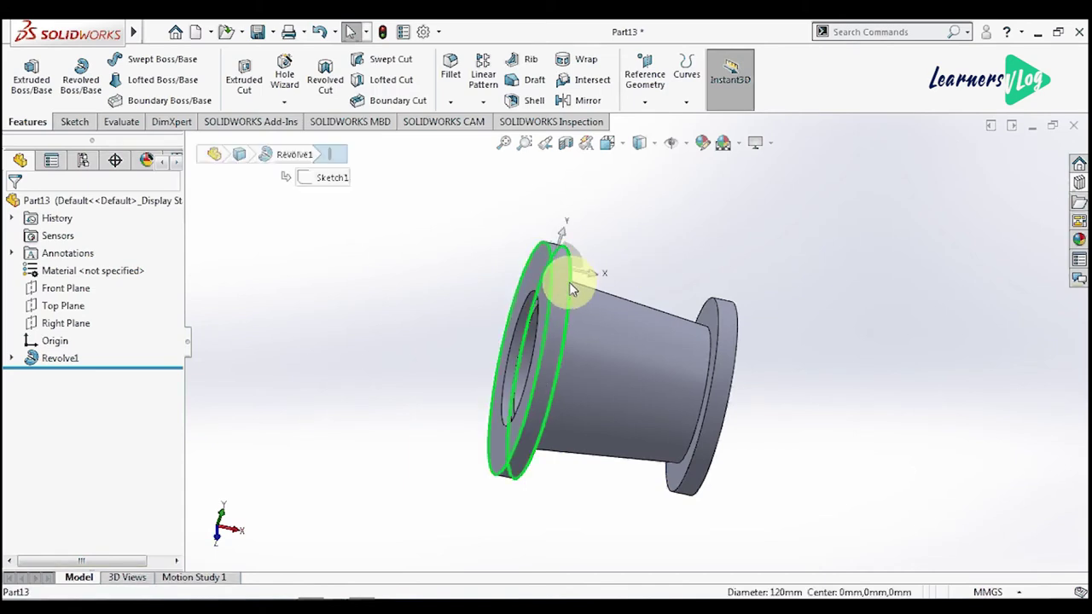
Step: Add both small-flange rim edges and chamfer all four edges 0.5 mm × 45°
left_click(719, 330, "ctrl")
left_click(727, 325, "ctrl")
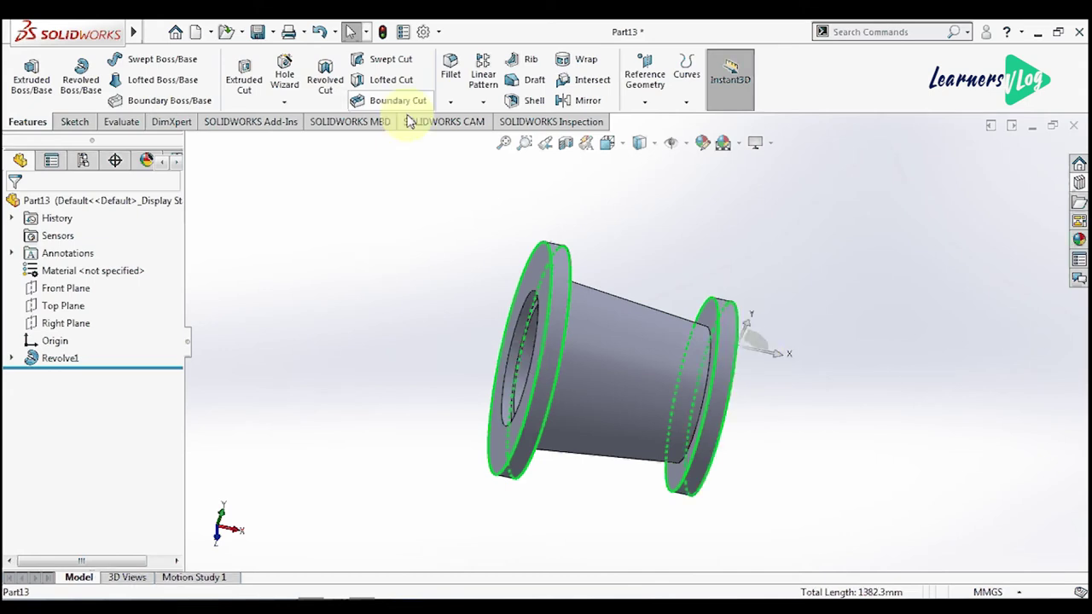
left_click(451, 102)
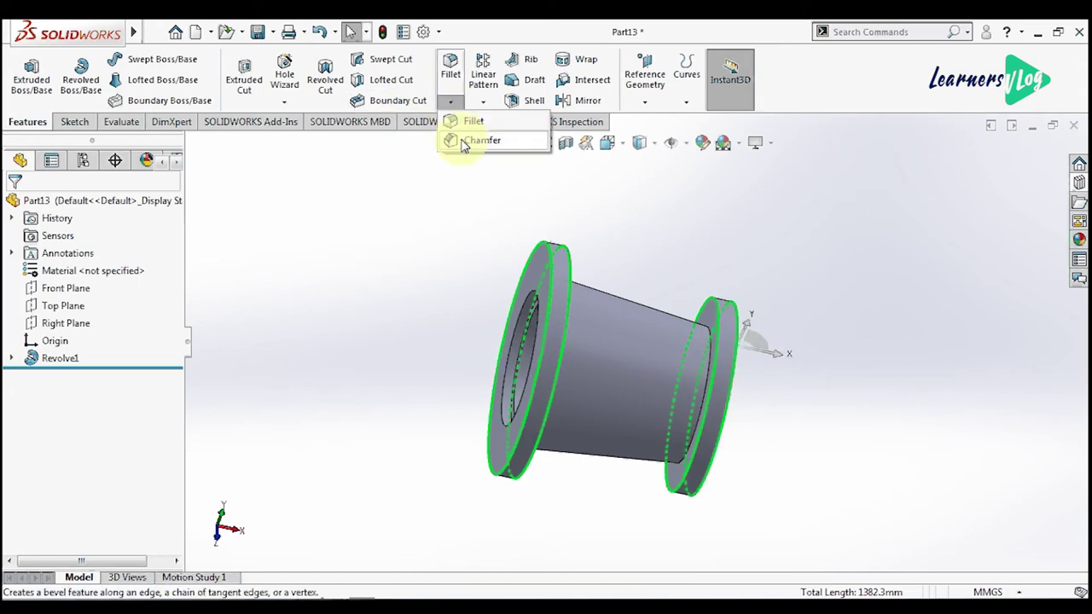
left_click(478, 139)
left_click(14, 205)
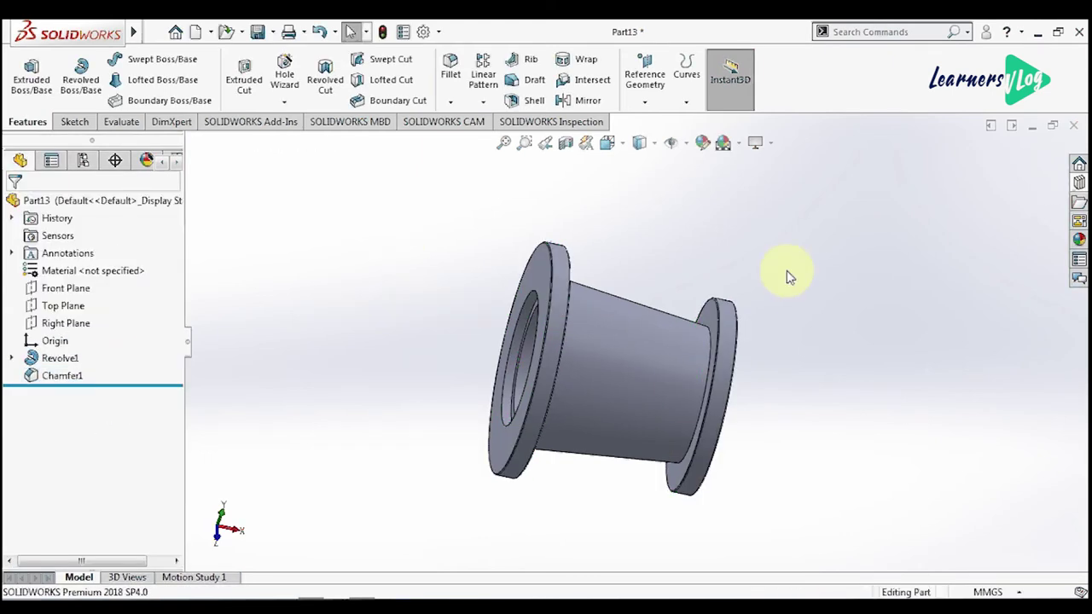
Step: Orbit the bushing to inspect the chamfers and select the wide flange's front face
mouse_move(685, 395)
middle_mouse_down()
mouse_move(724, 419)
mouse_move(670, 385)
mouse_move(842, 411)
mouse_move(736, 385)
mouse_move(773, 435)
mouse_move(721, 417)
middle_mouse_up()
scroll(841, 405, "down", 2)
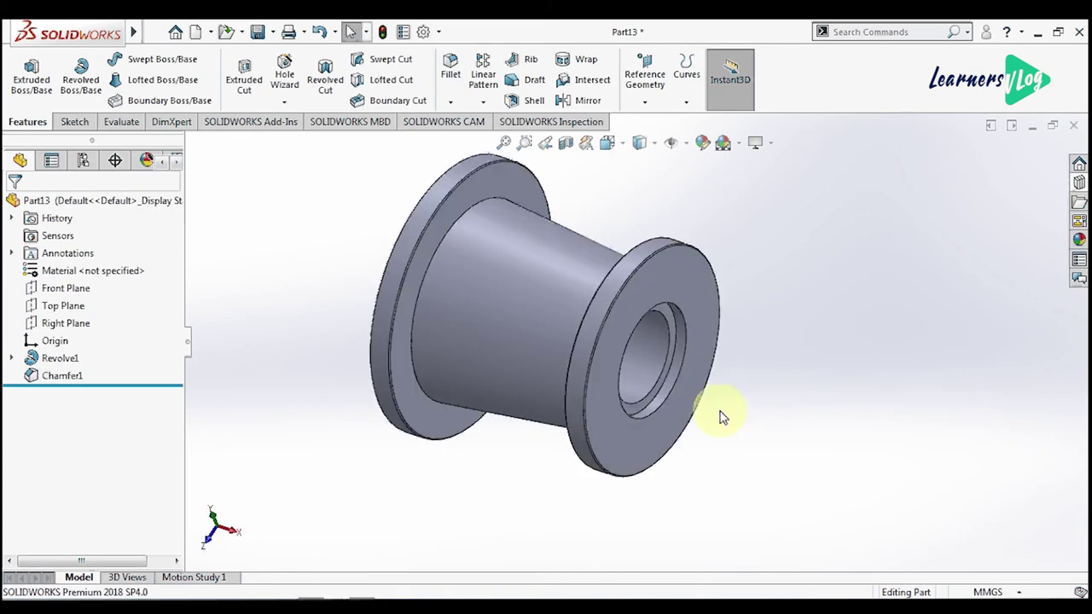
middle_click_drag(680, 287, 777, 368)
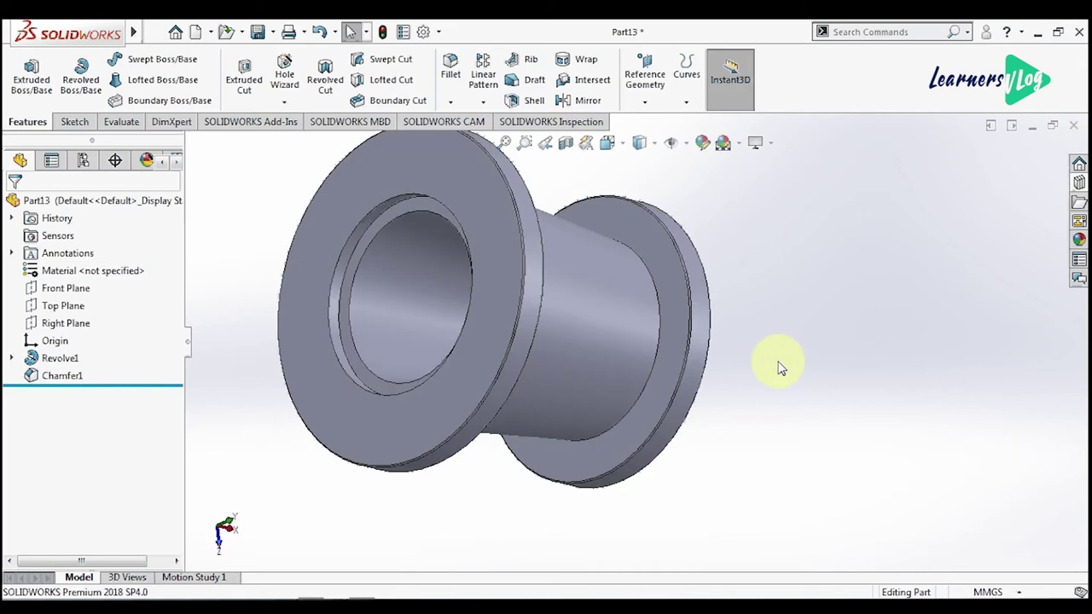
left_click(473, 176)
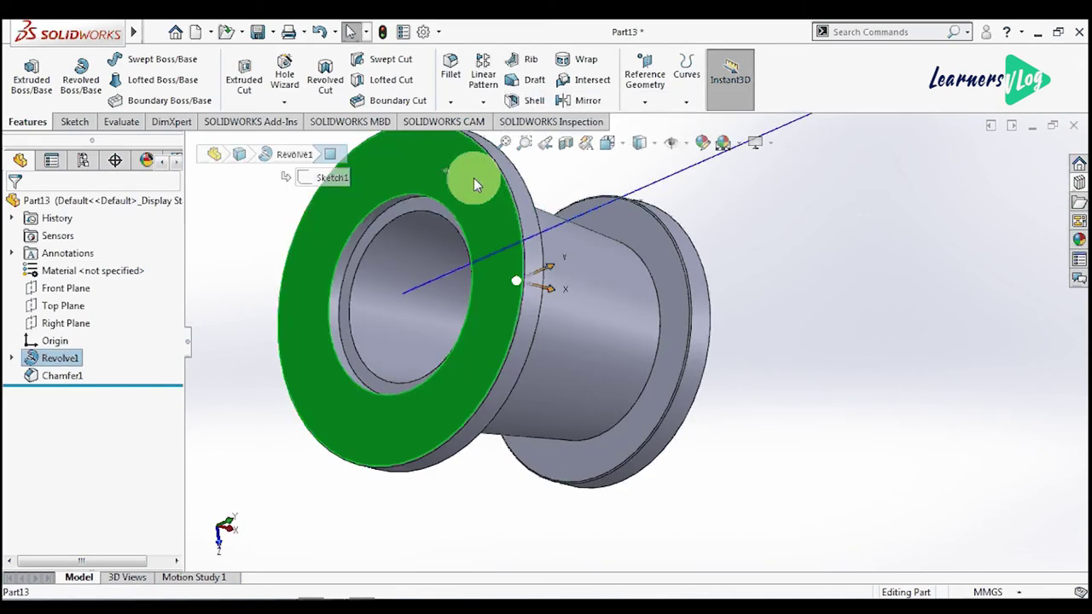
Step: Start a sketch on the wide flange face and view it normal to the sketch plane
right_click(475, 184)
left_click(497, 155)
key("space")
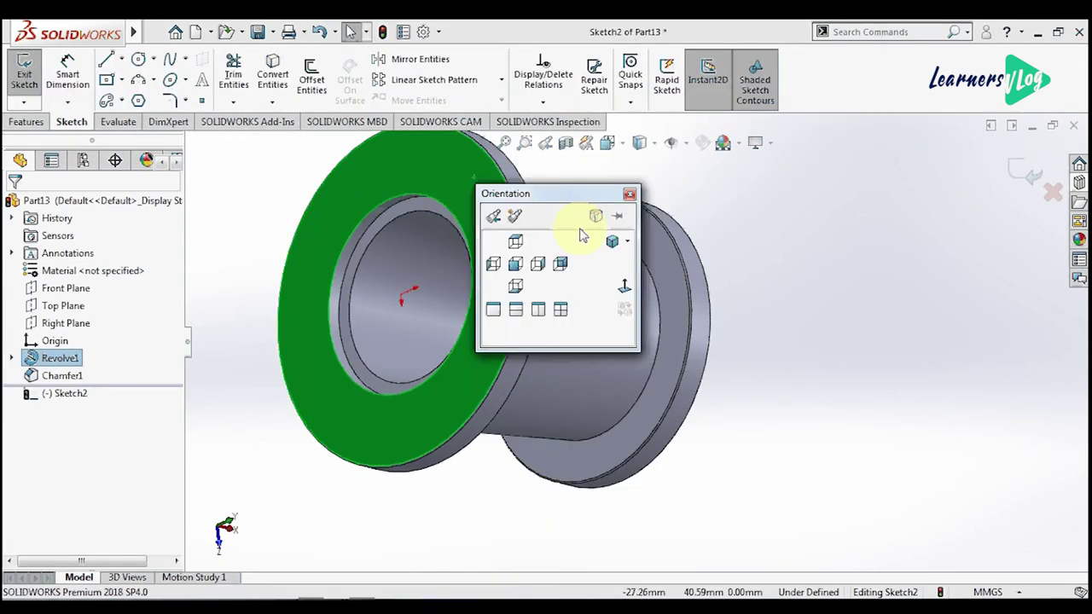
left_click(625, 286)
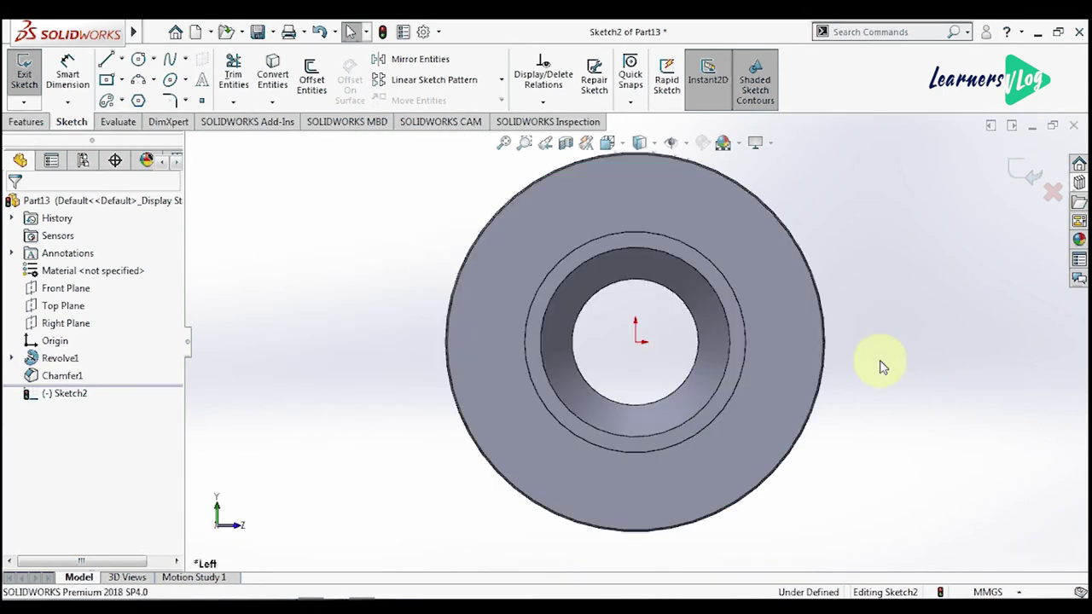
scroll(853, 346, "down", 3)
Step: Draw a Ø100 circle centred on the origin and convert it to construction geometry
left_click(138, 59)
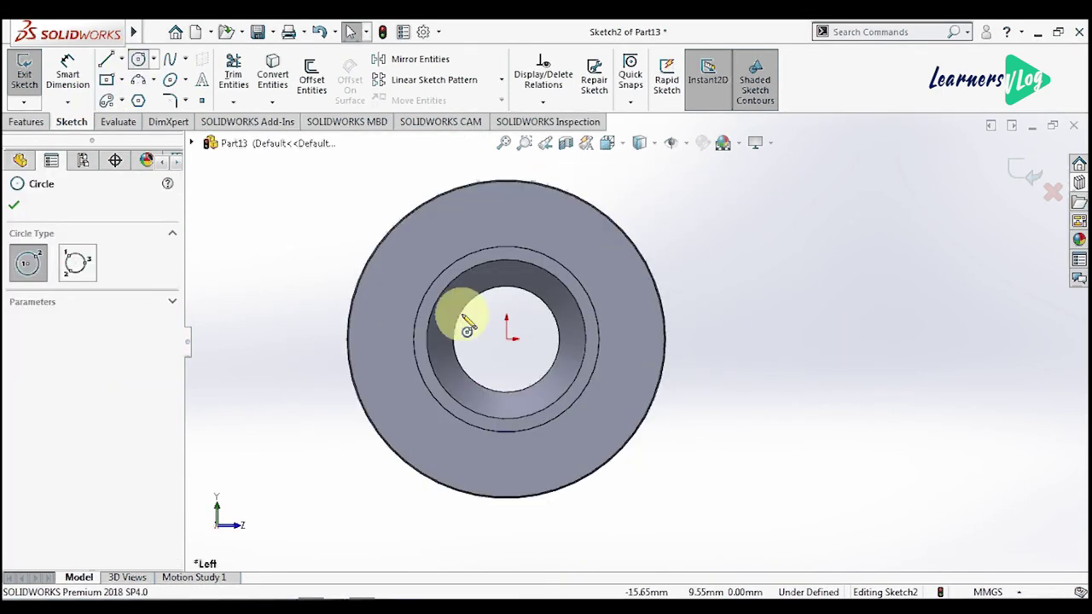
left_click(507, 336)
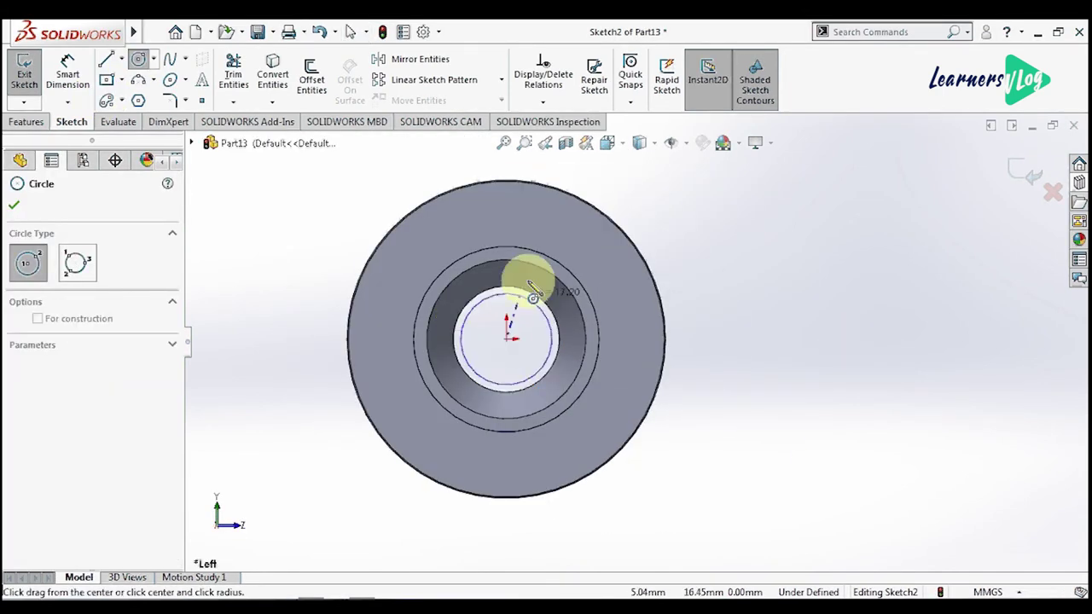
left_click(557, 228)
left_click(68, 75)
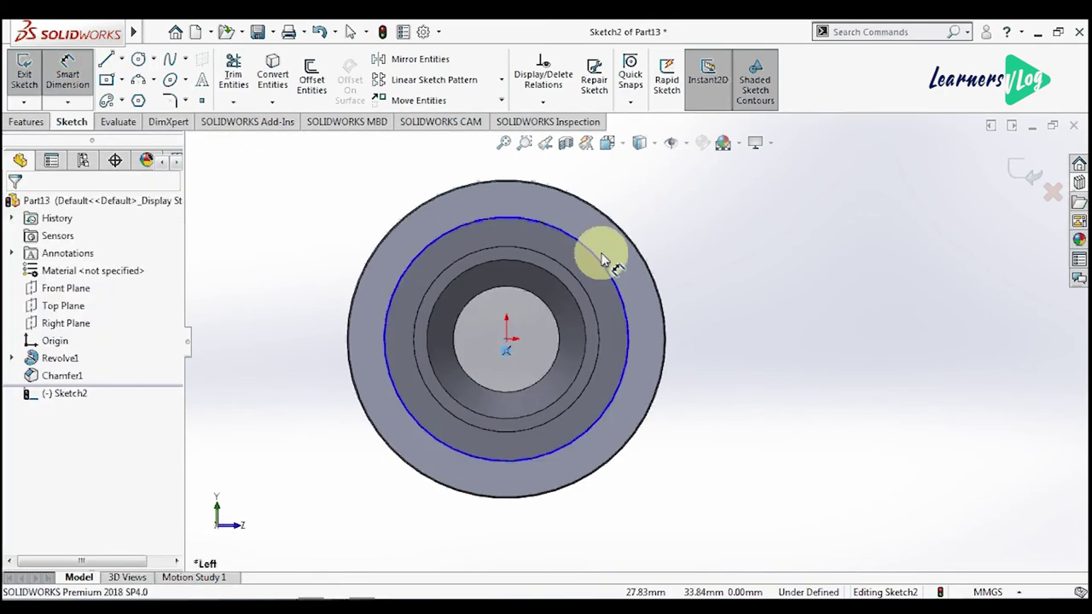
left_click(602, 259)
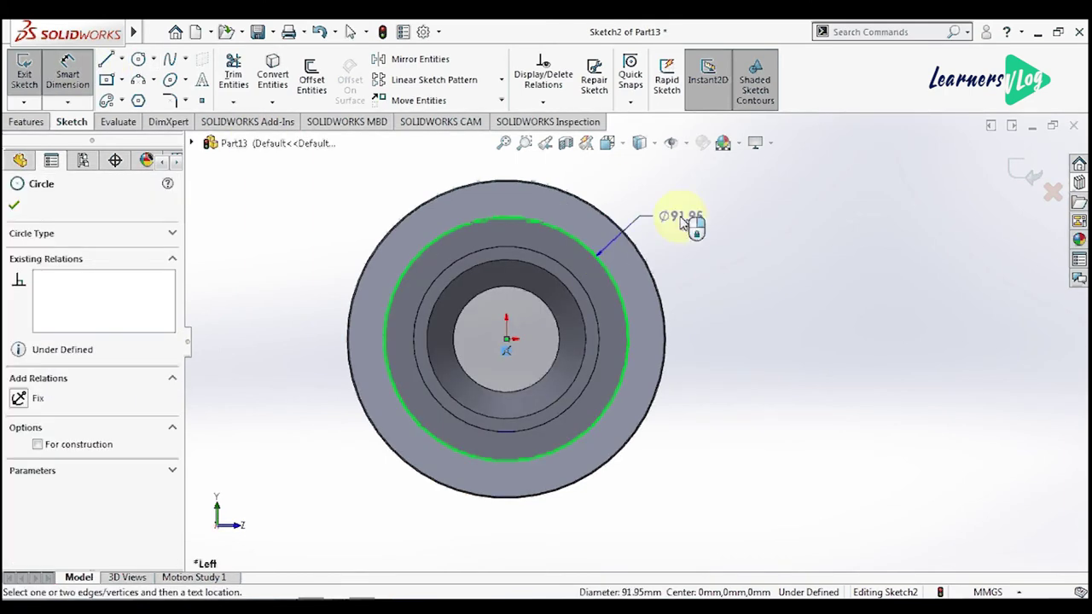
left_click(683, 220)
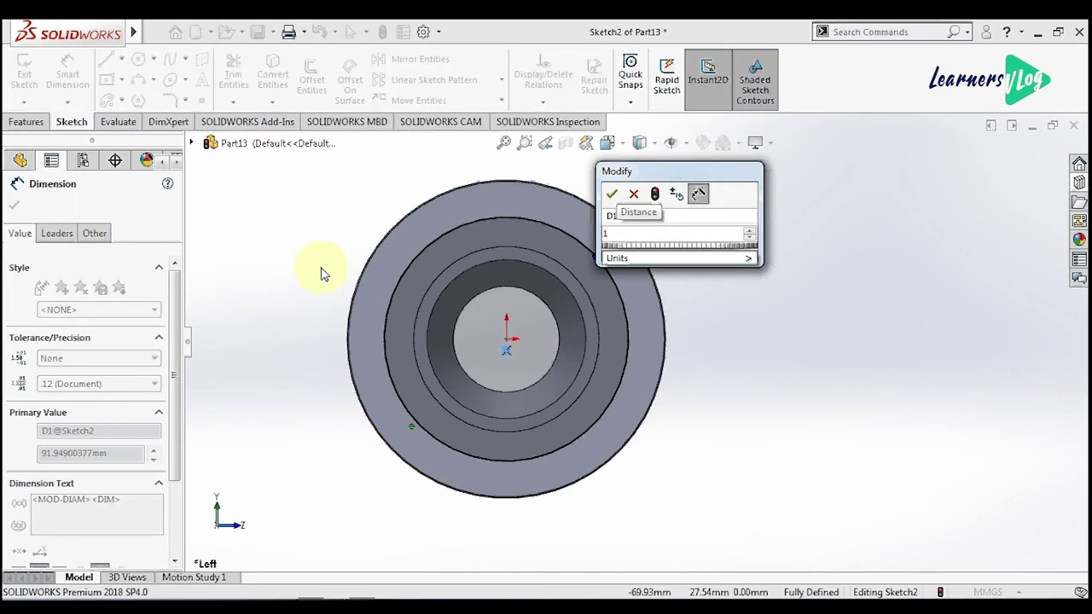
key("Return")
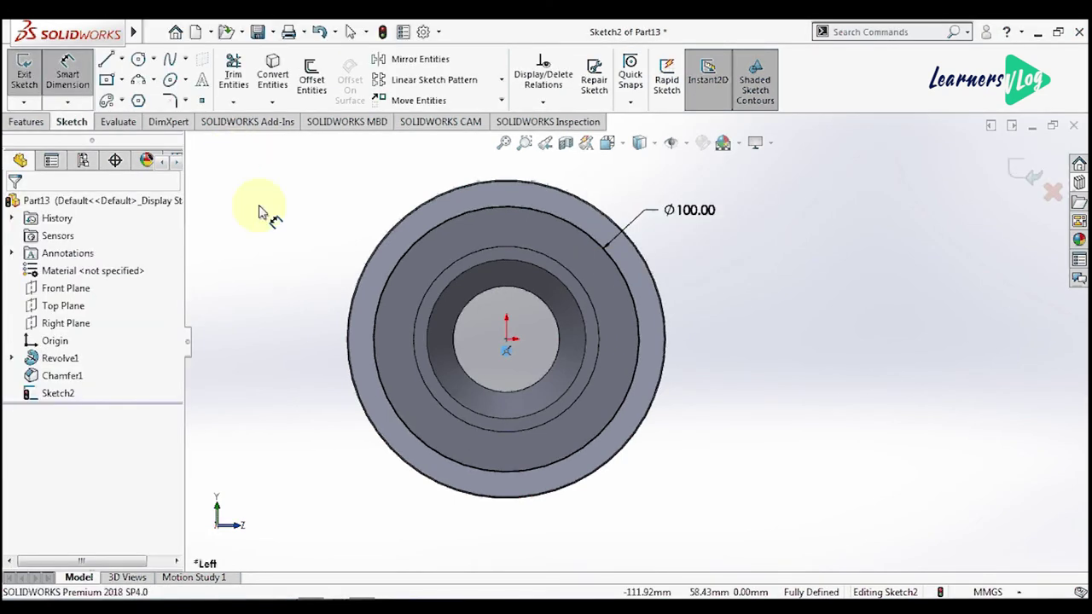
left_click(414, 247)
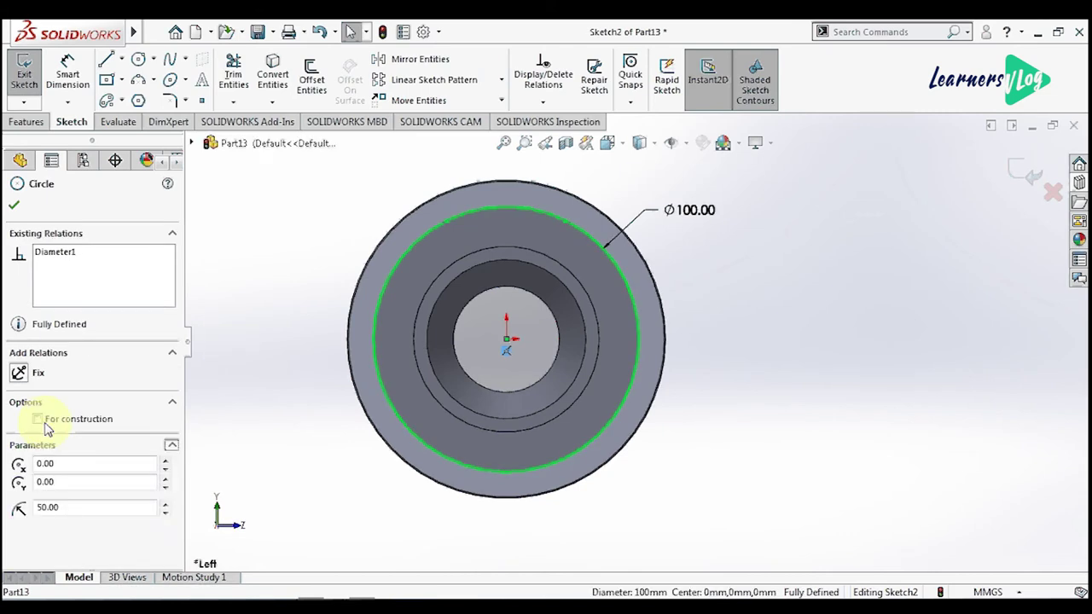
left_click(38, 419)
left_click(14, 205)
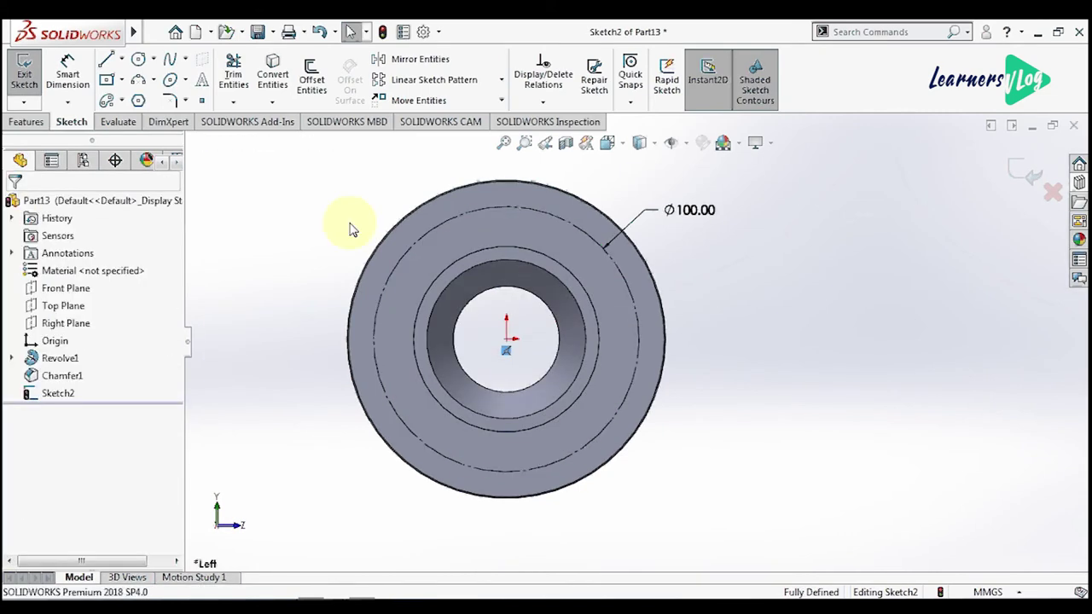
Step: Draw a circle on the construction circle's top quadrant and dimension it to Ø10.2 mm
key("Return")
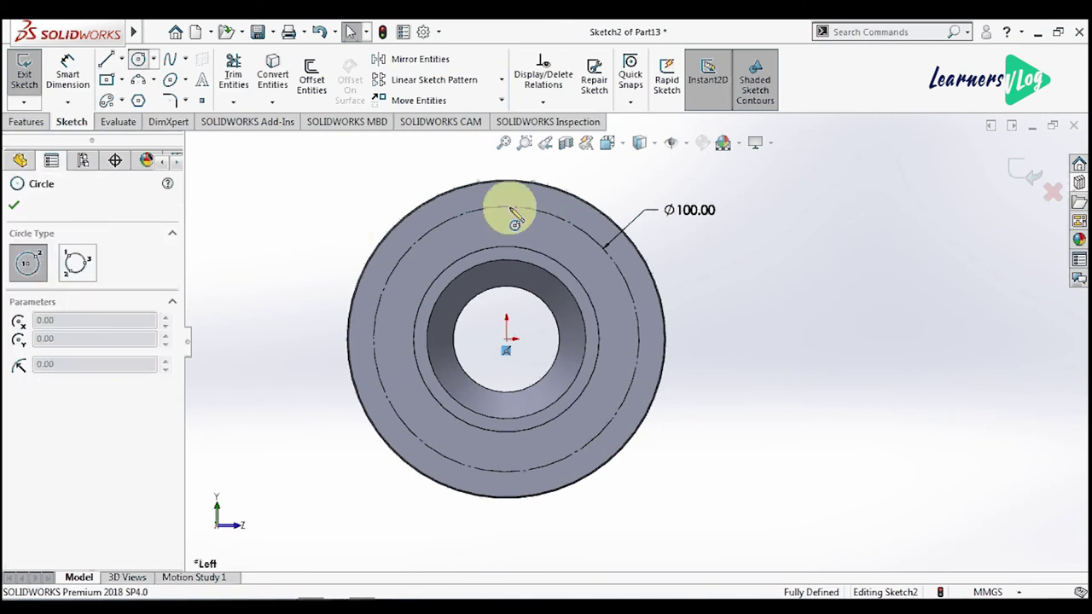
left_click(508, 209)
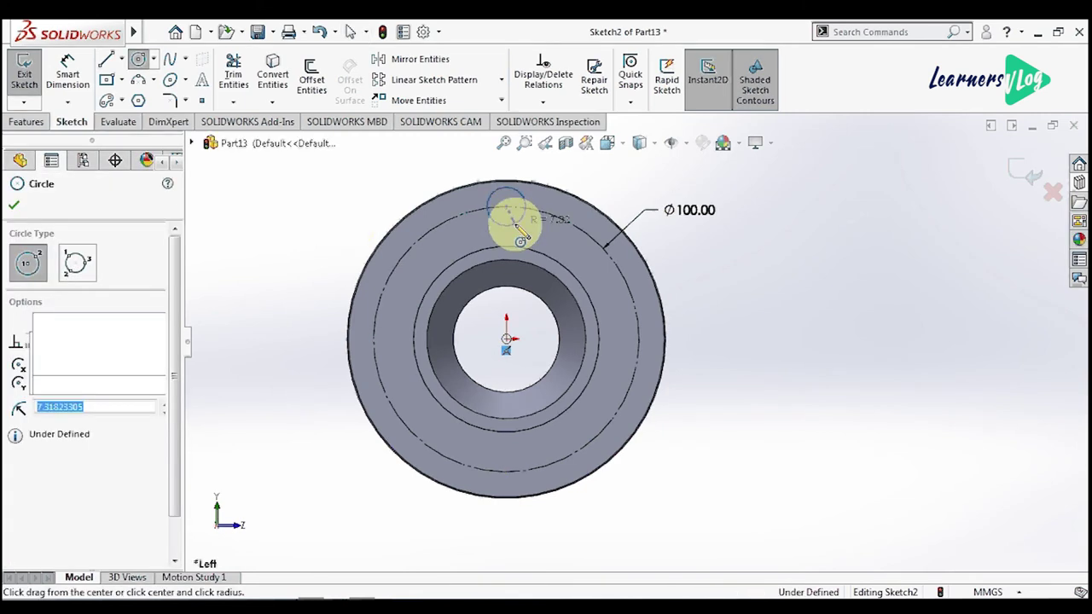
left_click(515, 226)
key("Escape")
left_click(67, 73)
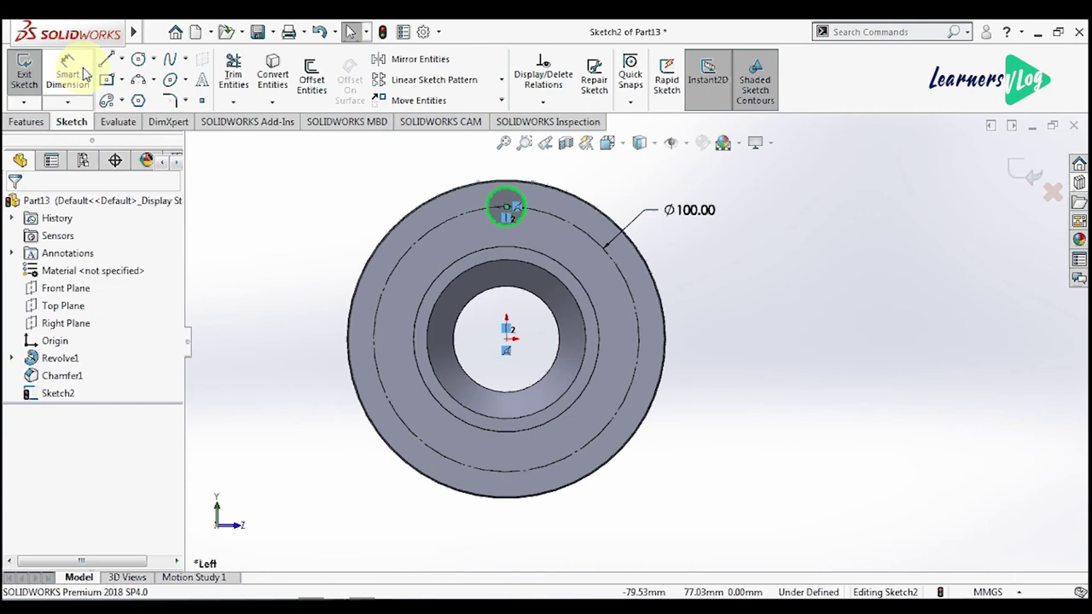
left_click(522, 213)
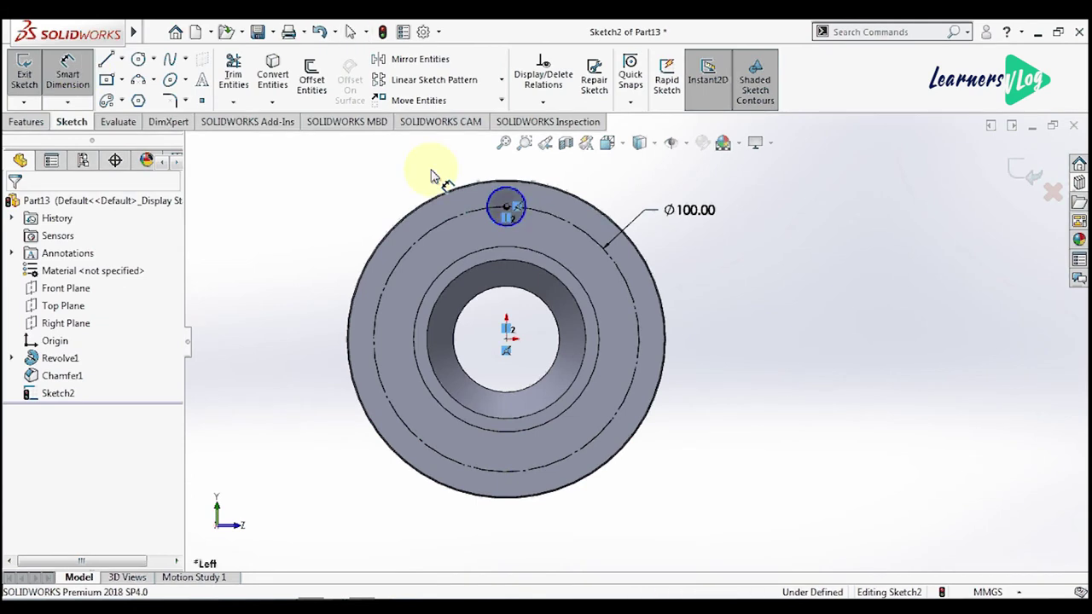
left_click(394, 227)
type("10.2")
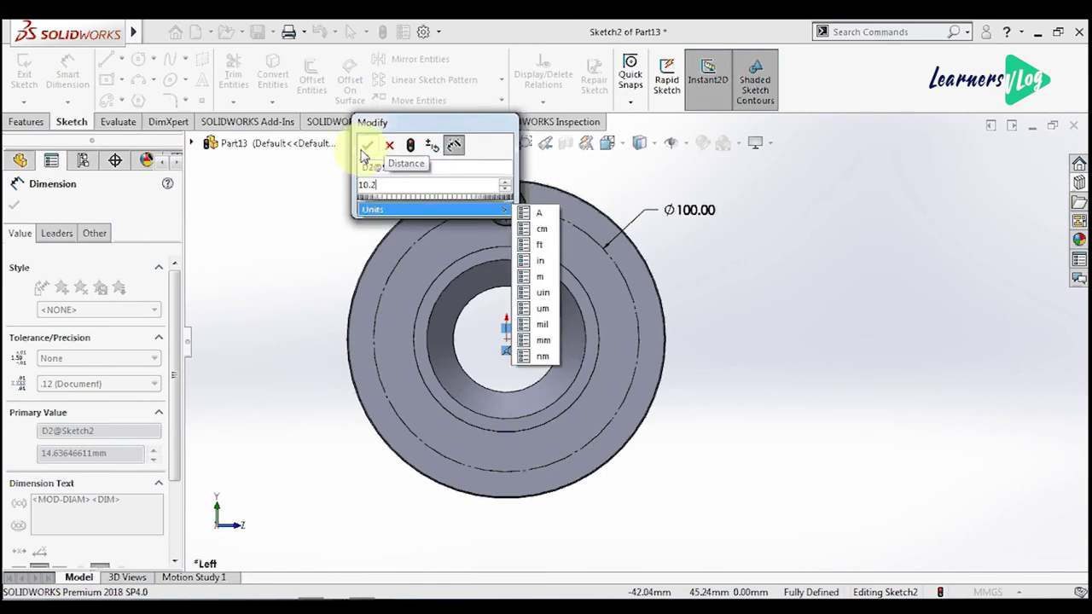
left_click(366, 147)
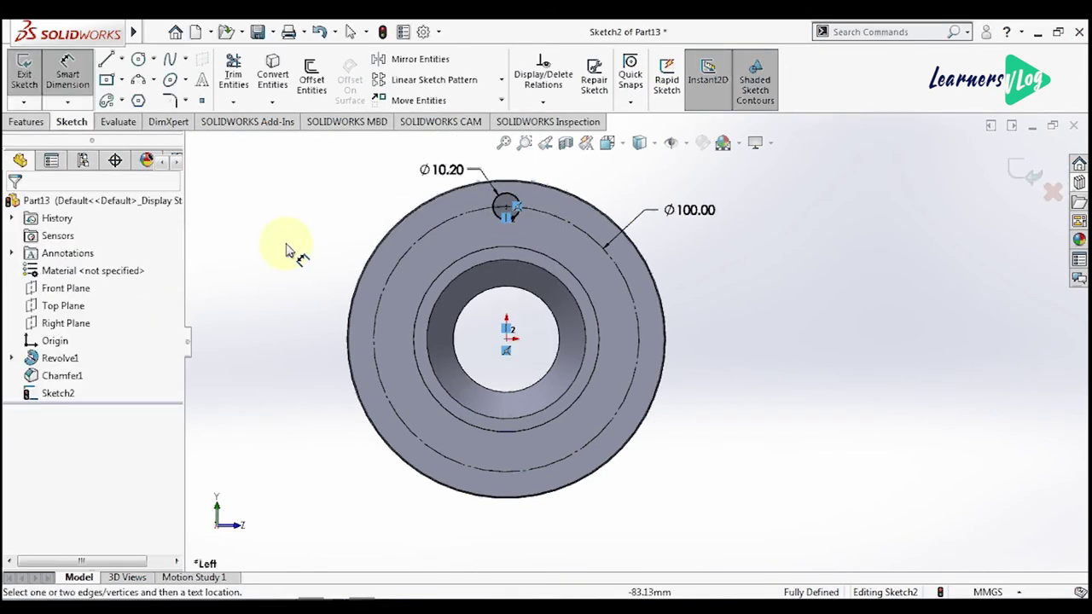
key("Escape")
left_click(493, 202)
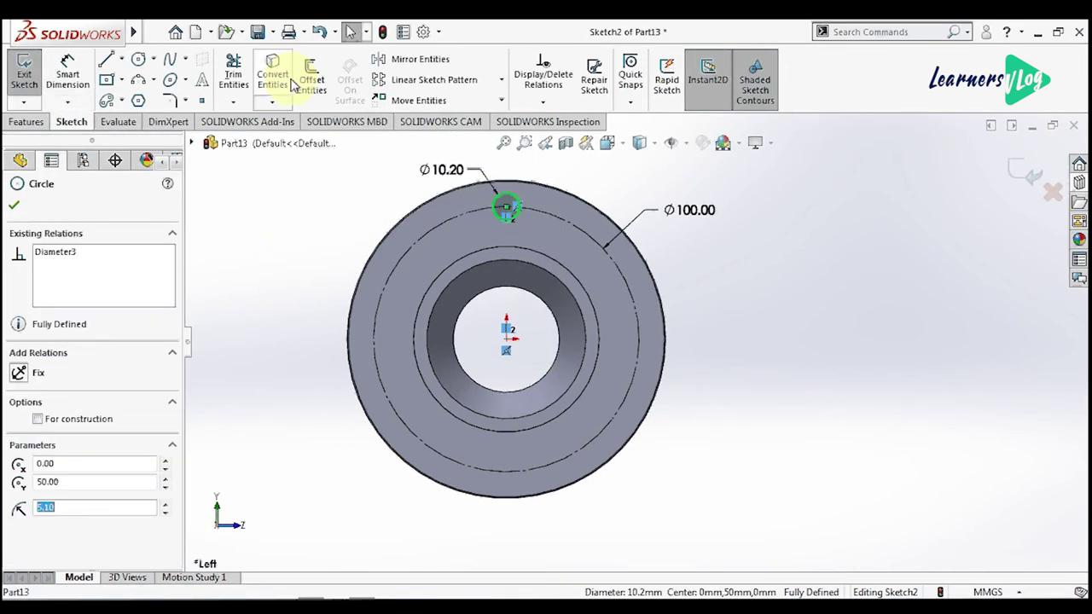
Step: Circular-pattern the hole sketch into 6 instances around the centre
left_click(501, 80)
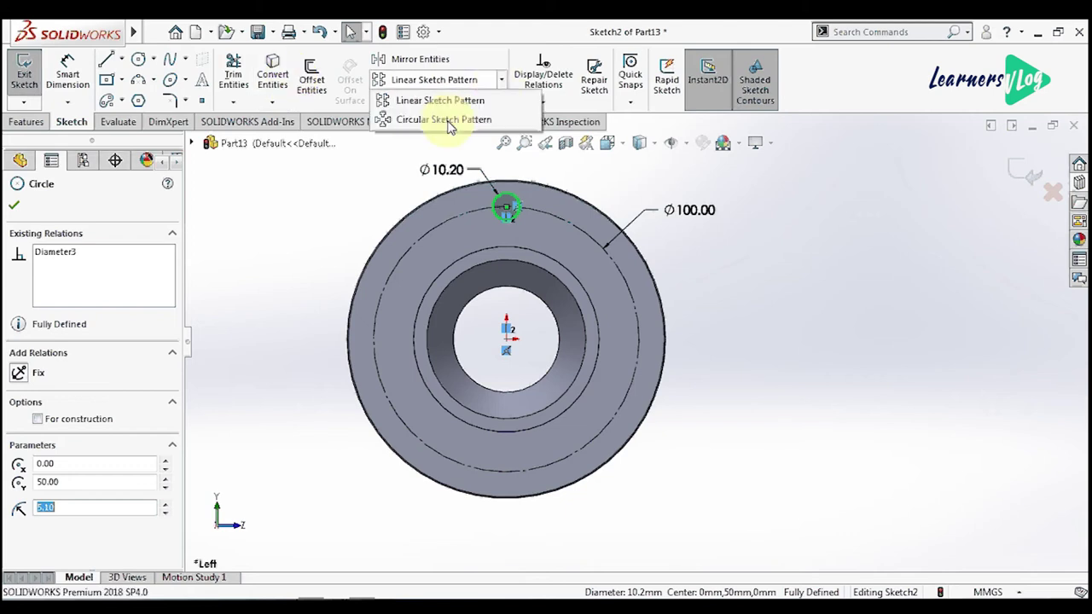
left_click(450, 120)
double_click(51, 417)
type("6")
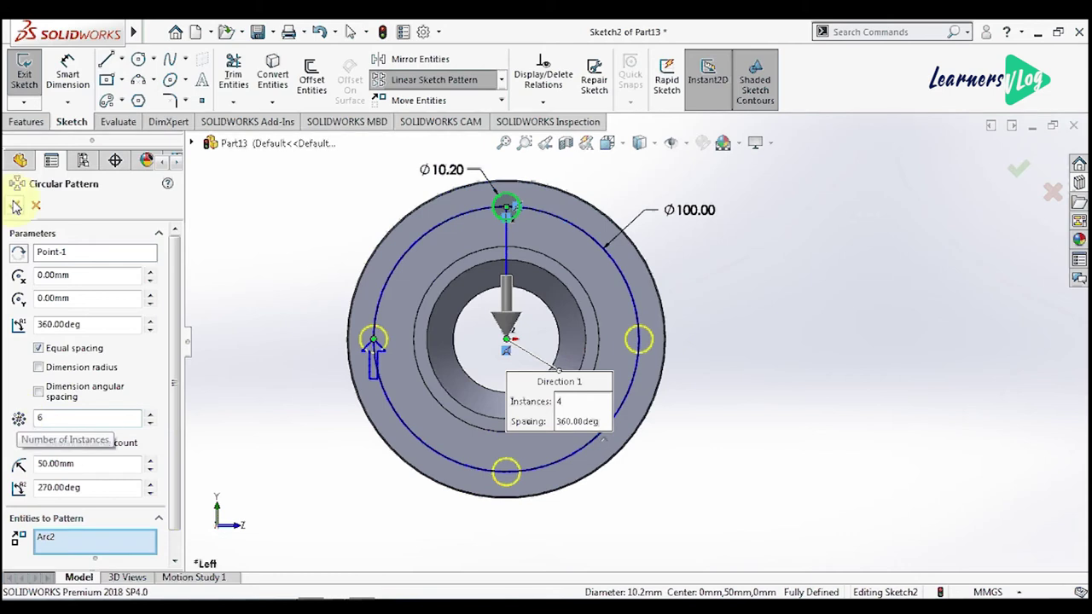
left_click(15, 206)
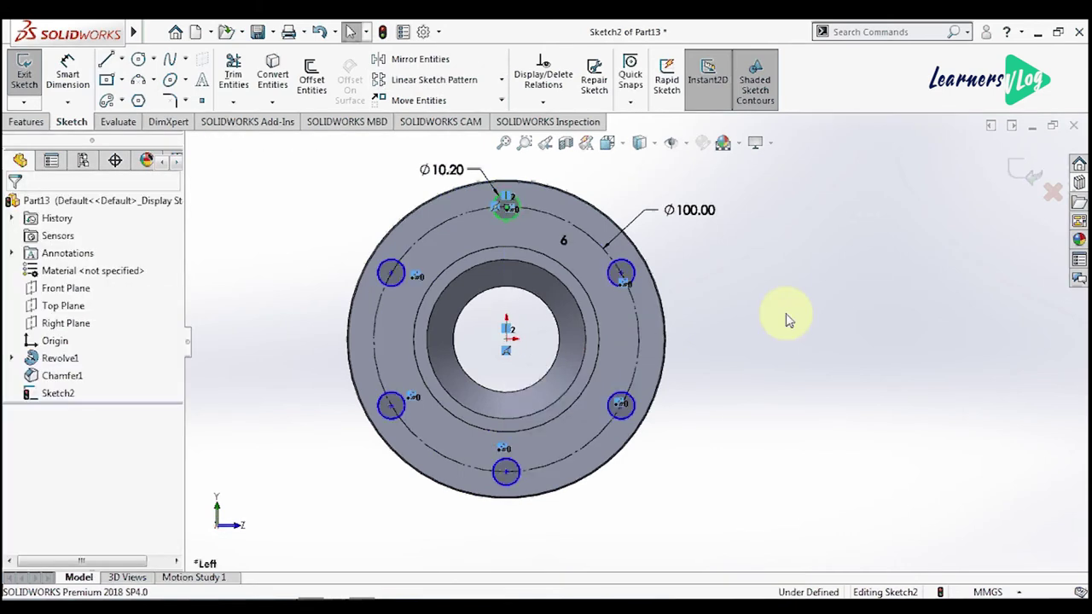
Step: Extrude-cut the six holes through the flange with the Up To Next end condition
left_click(26, 122)
left_click(239, 77)
left_click(91, 301)
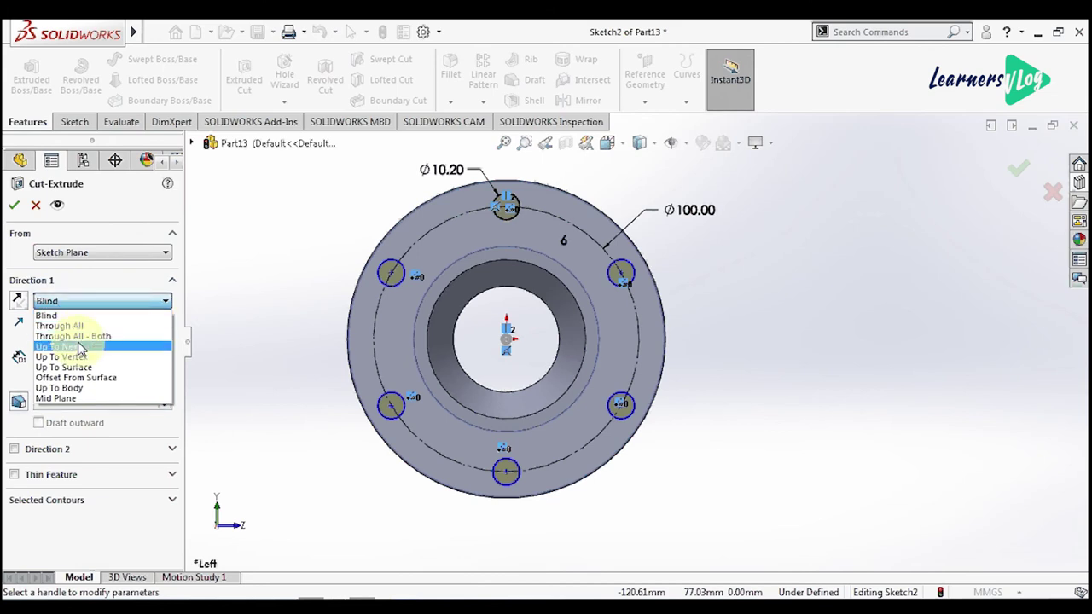
left_click(77, 347)
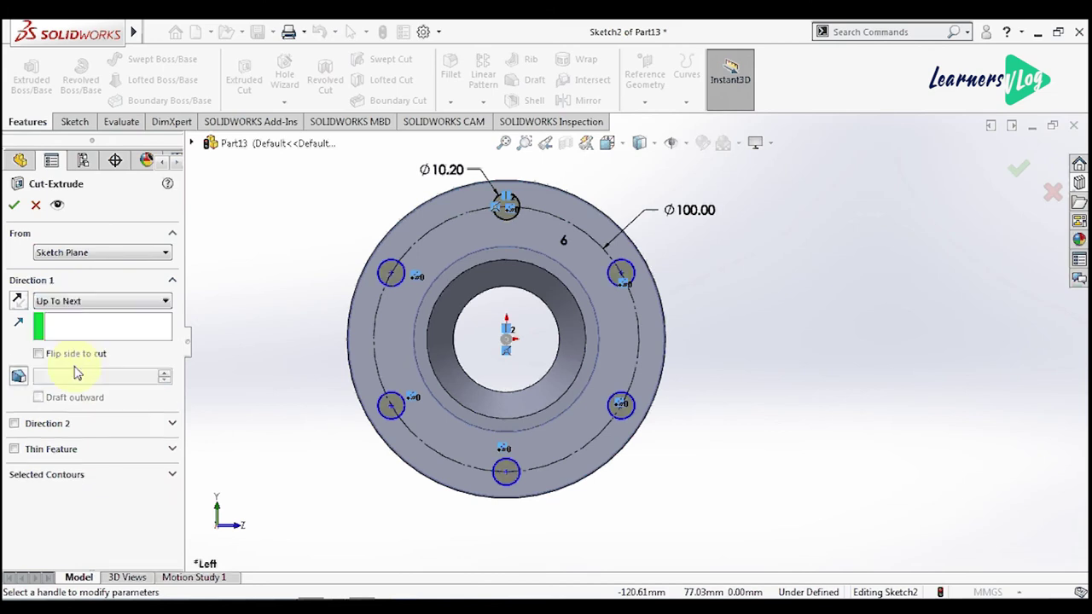
left_click(14, 205)
scroll(791, 394, "up", 3)
mouse_move(792, 394)
middle_mouse_down()
mouse_move(609, 297)
mouse_move(588, 317)
middle_mouse_up()
scroll(609, 297, "down", 2)
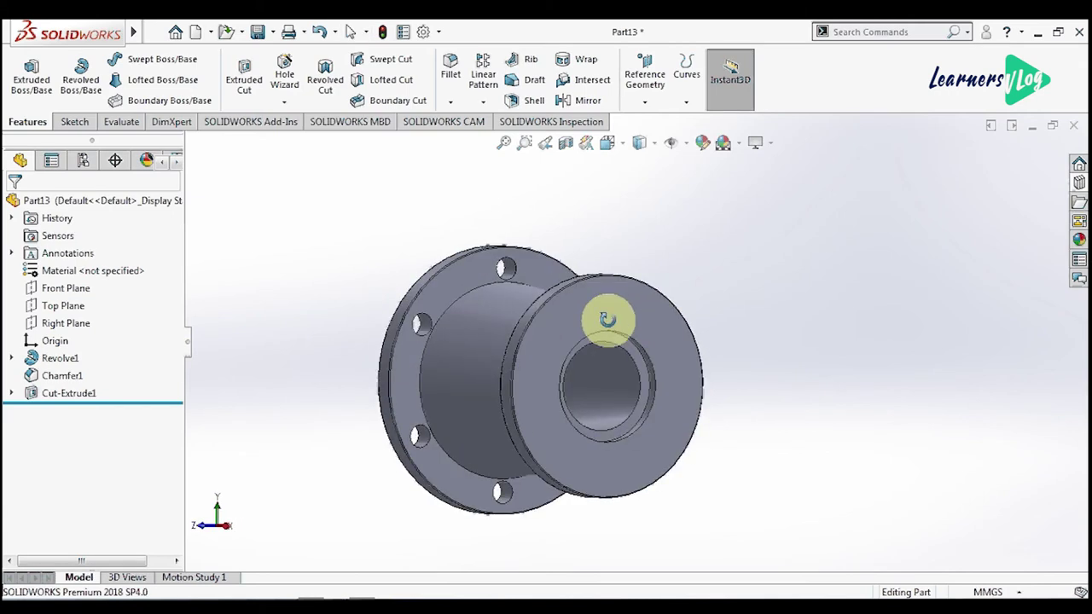
Step: Start a new sketch on the other flange's front face, viewed normal to it
left_click(595, 328)
scroll(596, 328, "down", 1)
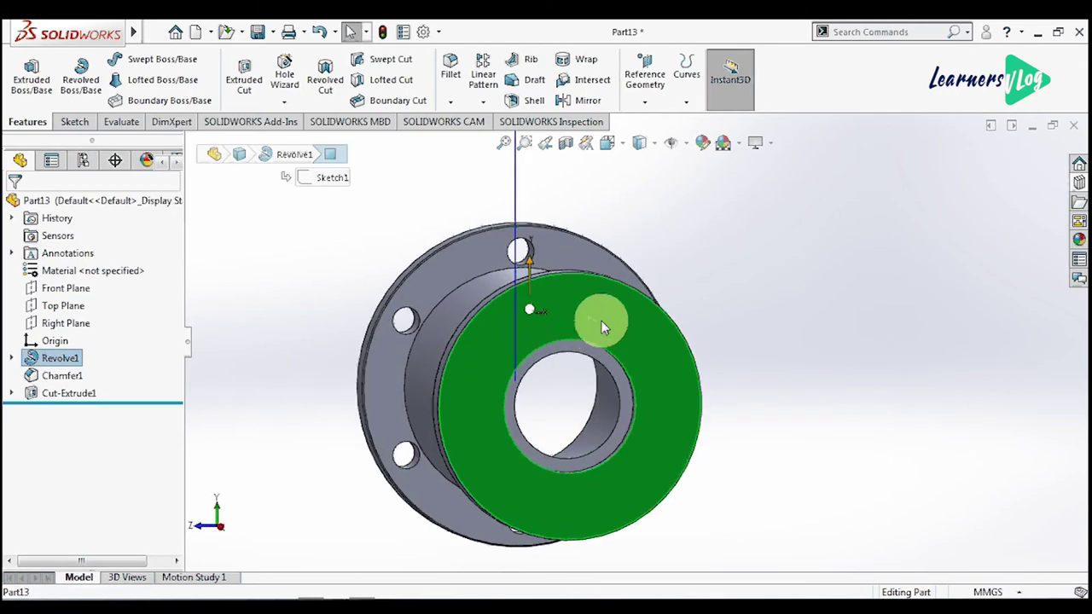
key("space")
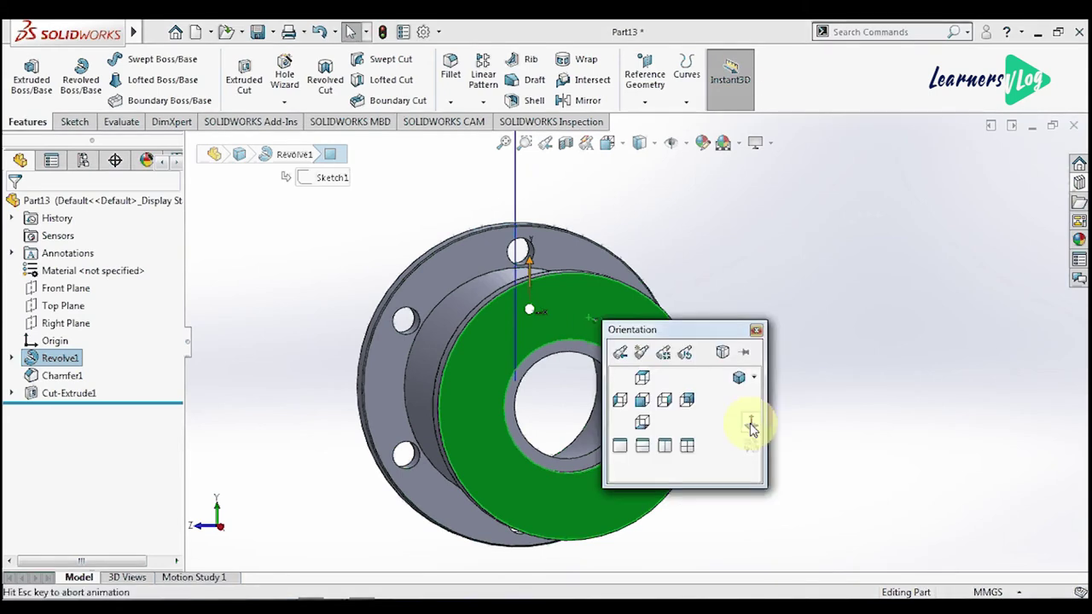
right_click(631, 241)
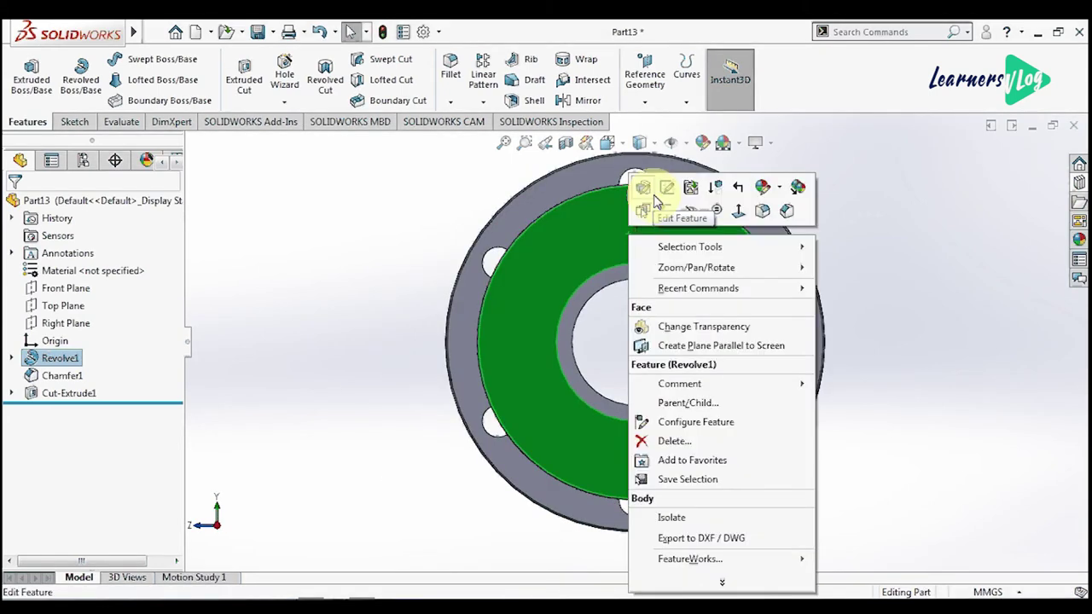
left_click(667, 188)
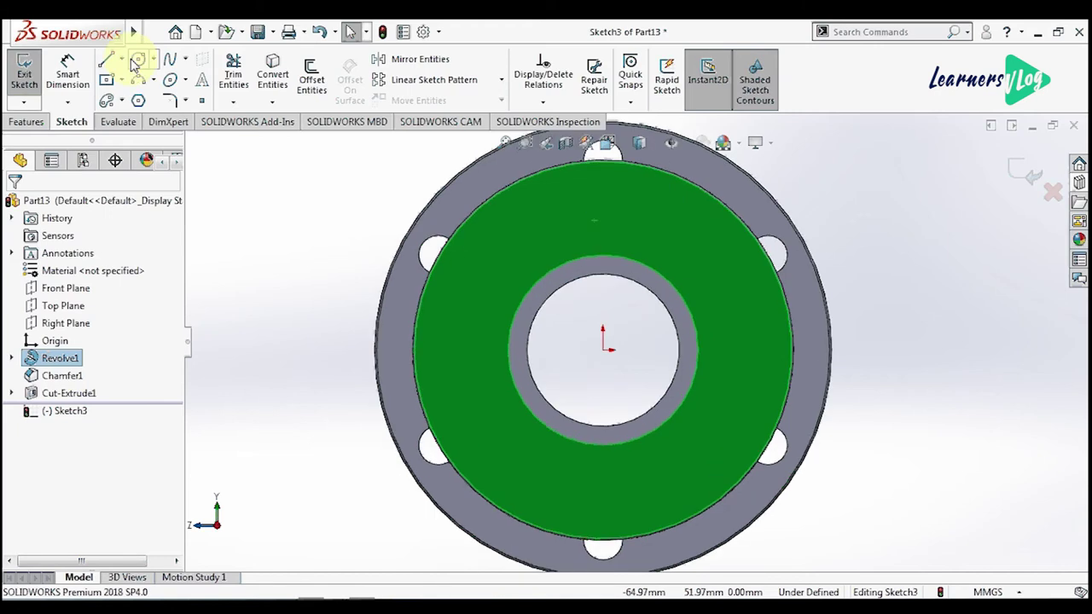
Step: Draw a circle at the origin, dimension it to Ø80, and make it construction geometry
left_click(137, 60)
left_click(604, 348)
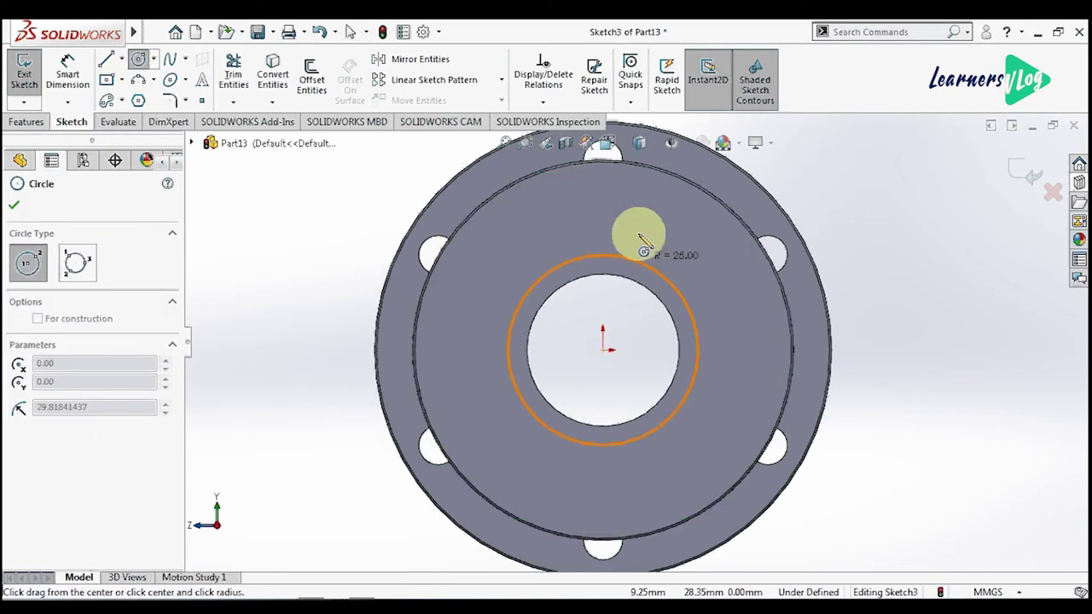
left_click(668, 229)
left_click(67, 75)
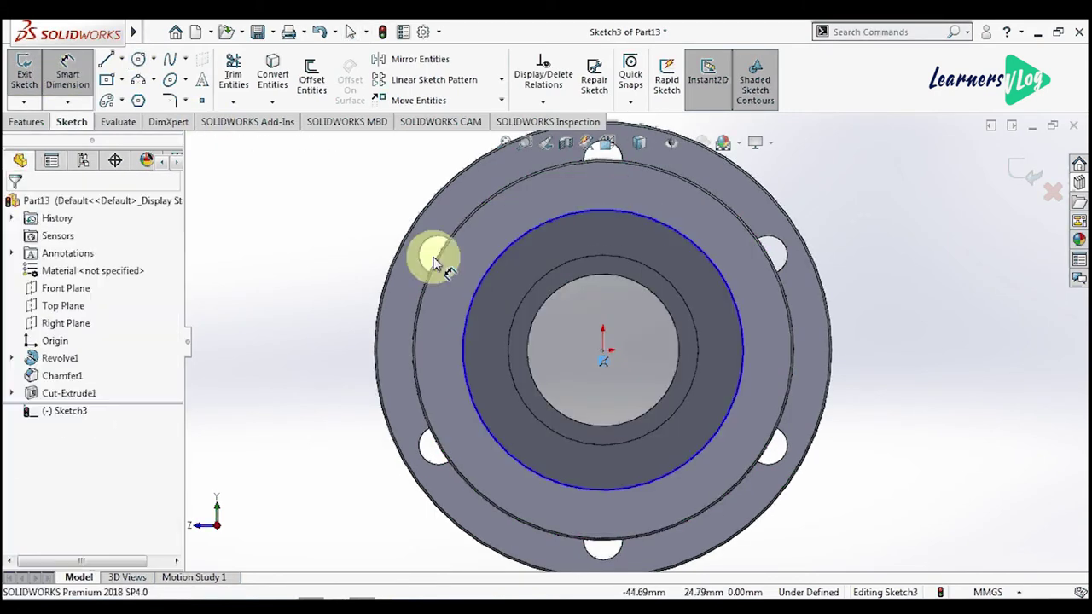
left_click(482, 293)
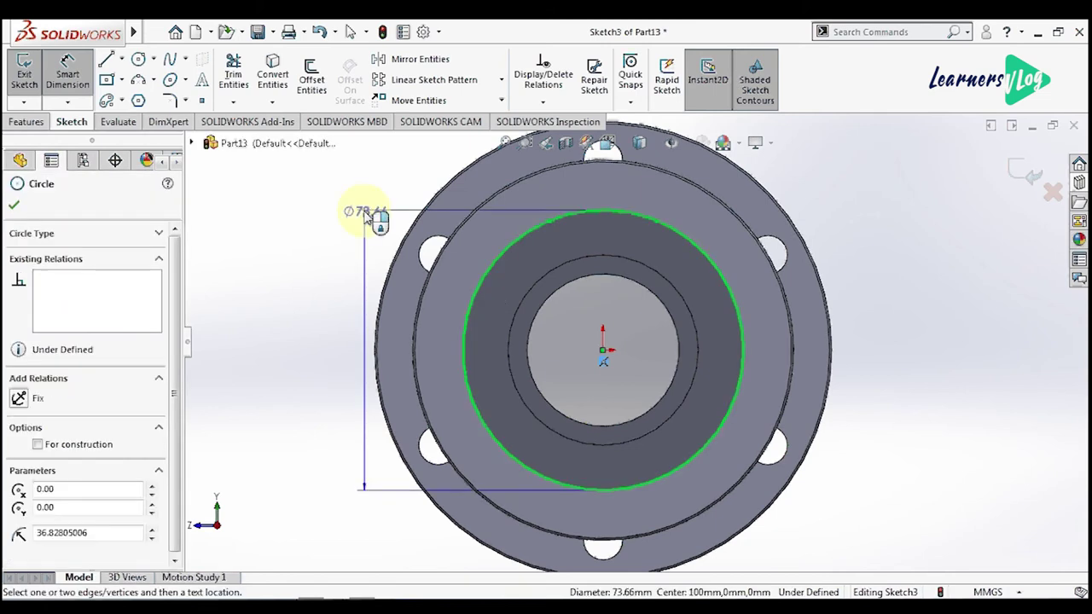
left_click(367, 214)
type("80")
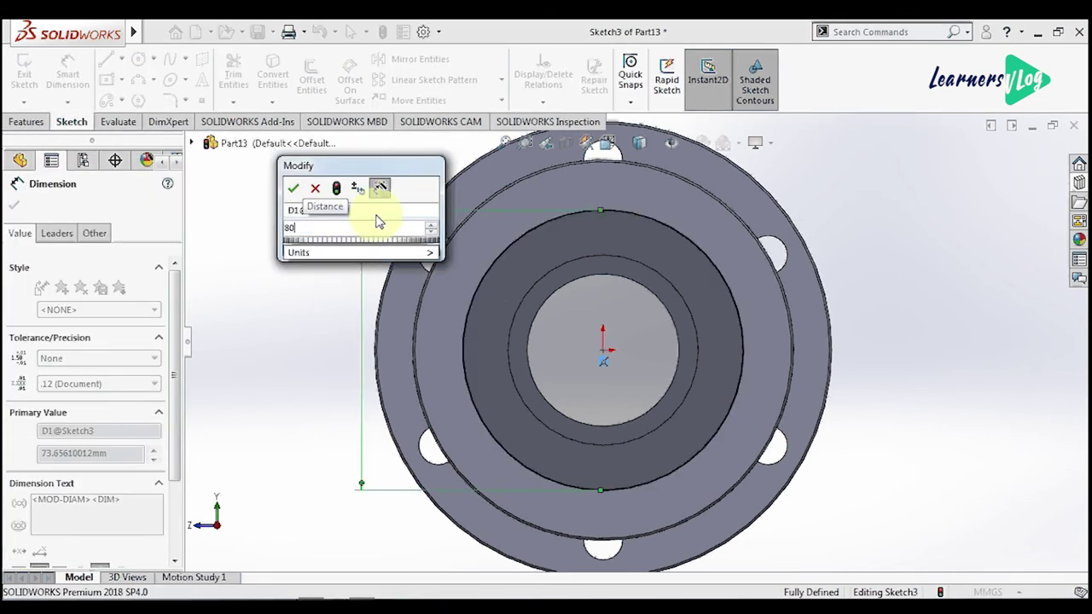
key("Return")
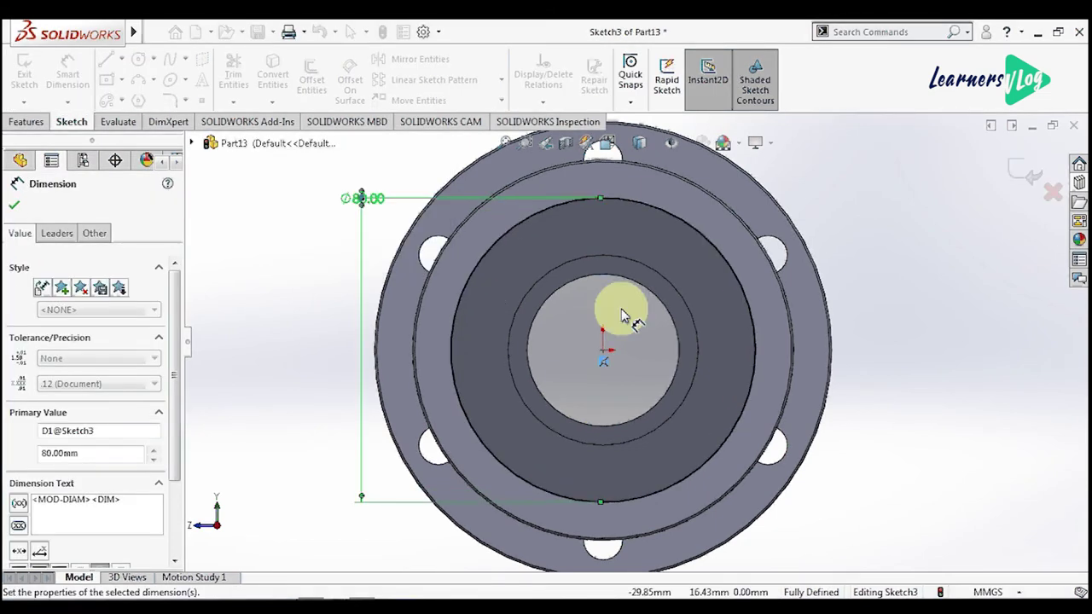
key("Escape")
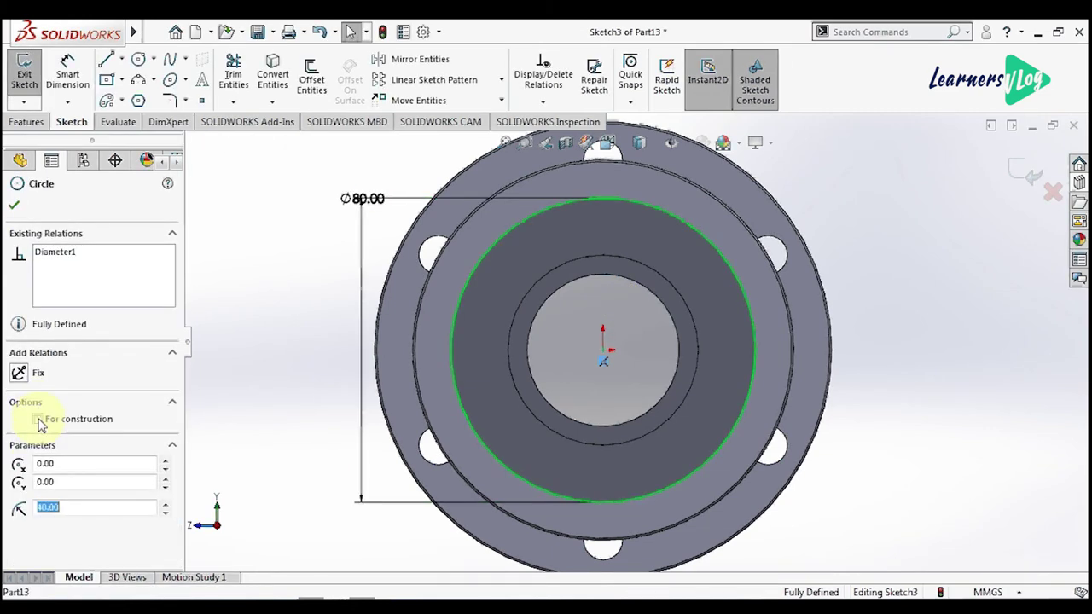
left_click(37, 419)
left_click(14, 206)
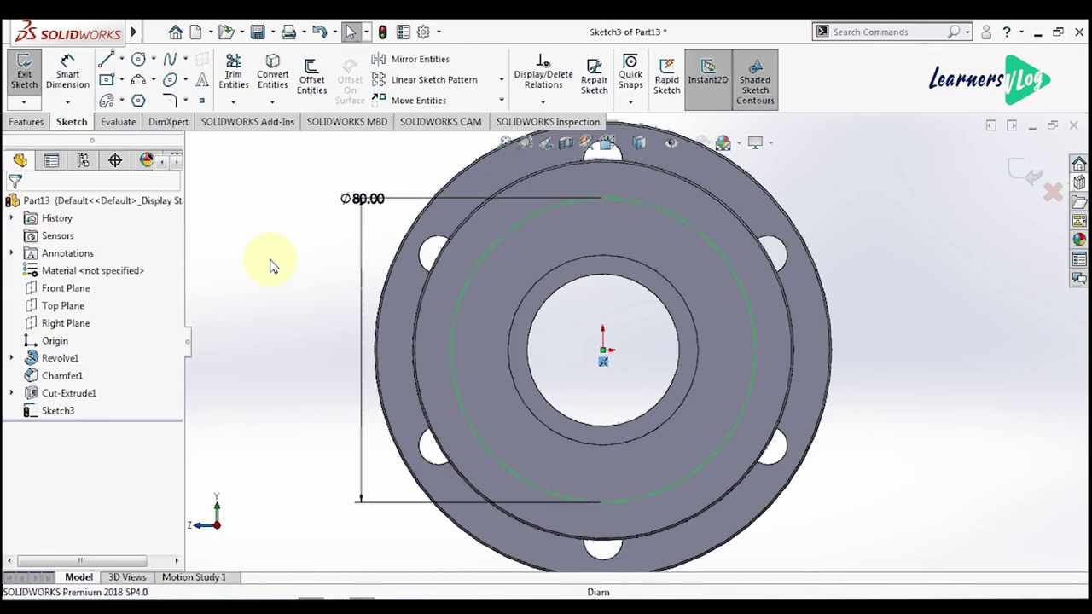
Step: Draw a hole circle centred on the Ø80 circle and dimension it to Ø10.2
left_click(139, 58)
left_click(603, 199)
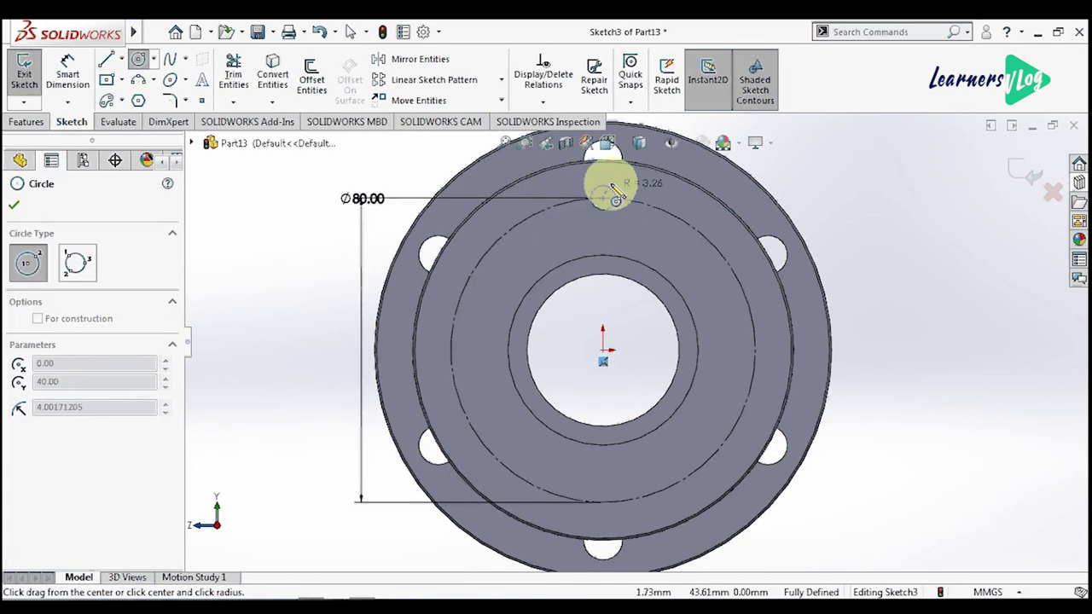
left_click(612, 183)
left_click(68, 72)
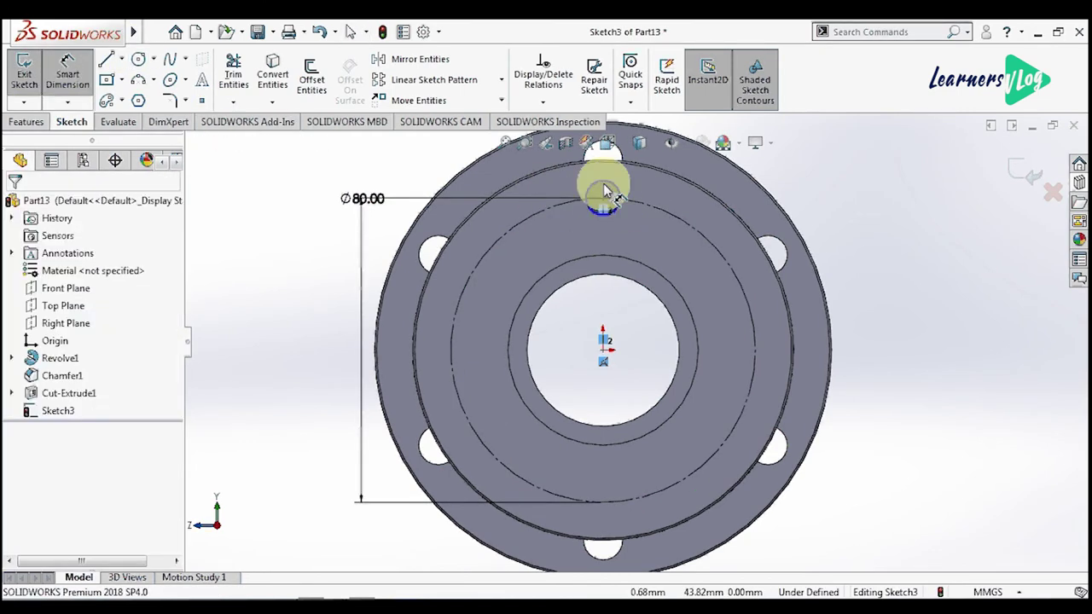
left_click(604, 181)
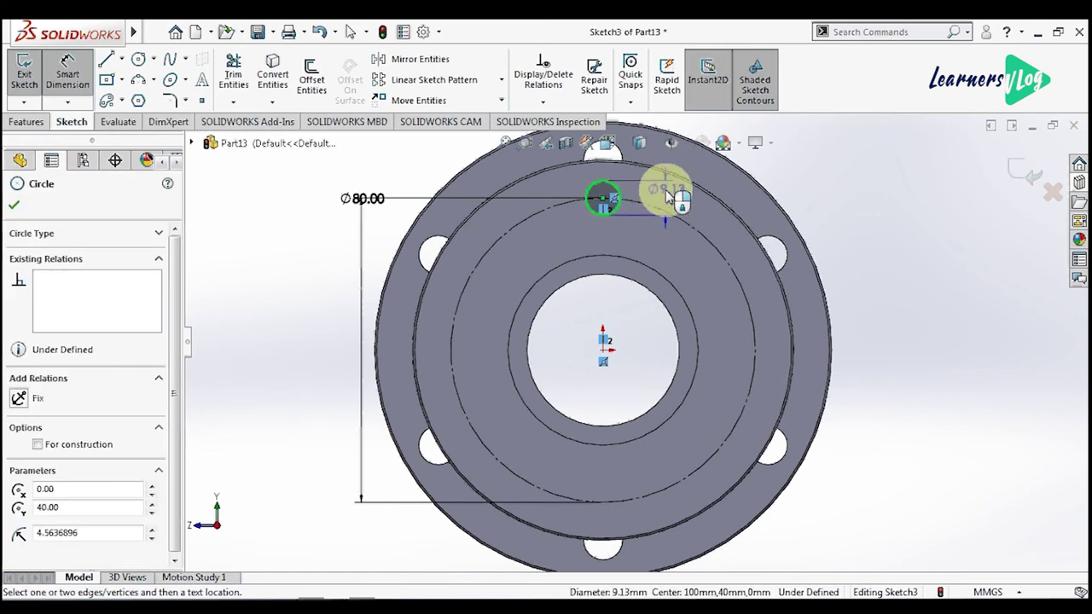
left_click(668, 196)
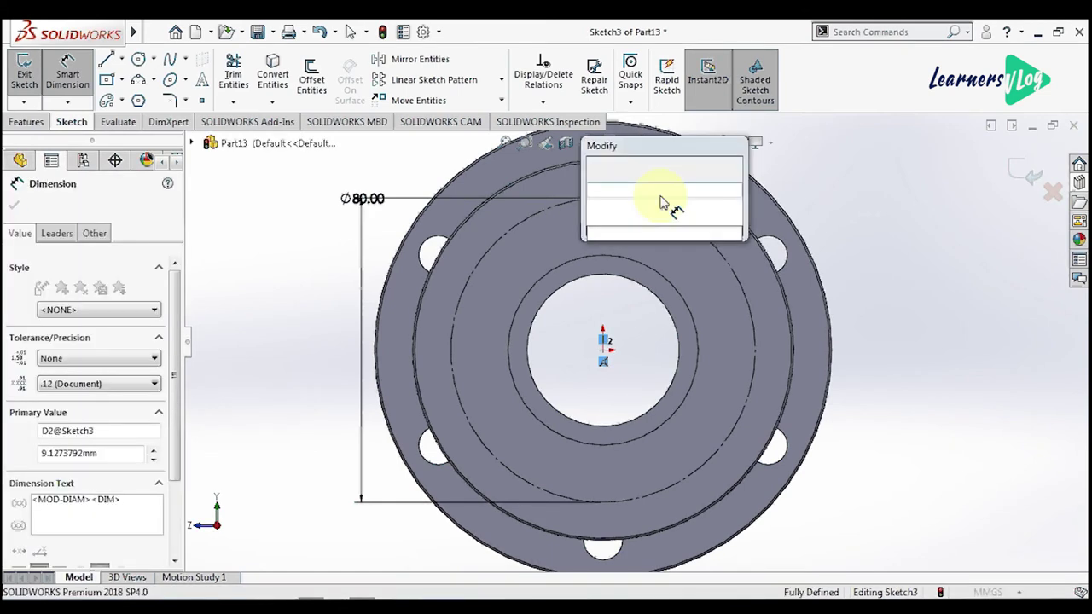
type("10.2")
key("Return")
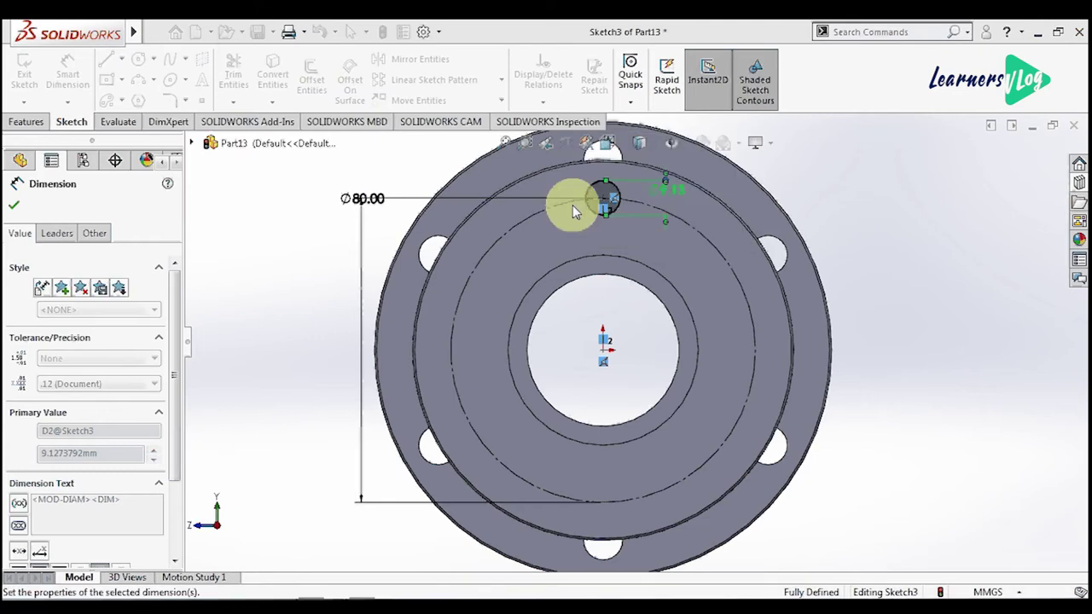
key("Escape")
Step: Circular-pattern the Ø10.2 hole 6 times around the Ø80 circle and begin an Extruded Cut
left_click(591, 196)
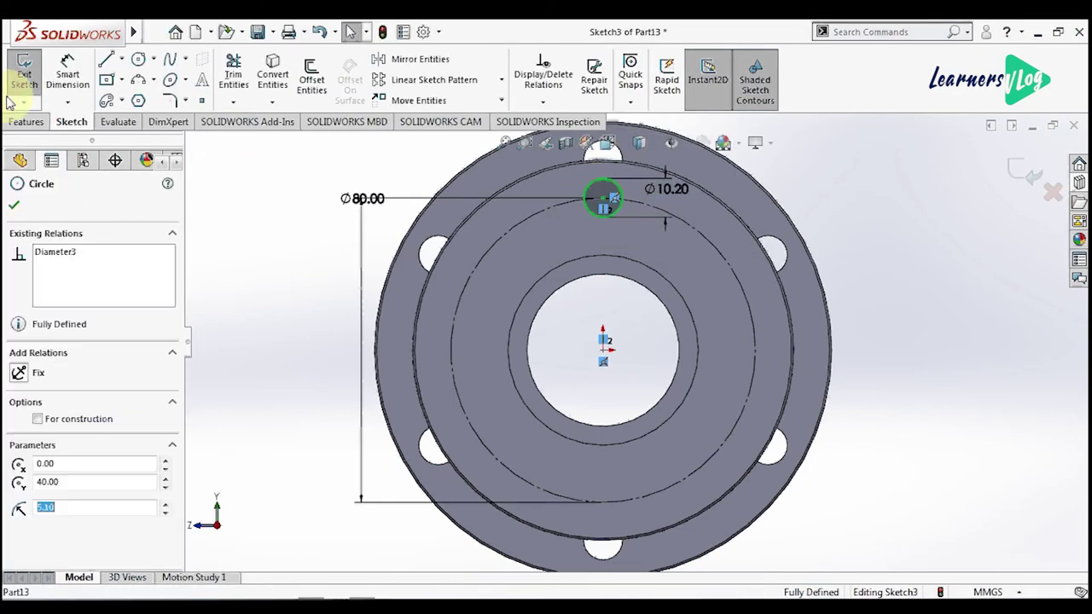
left_click(26, 121)
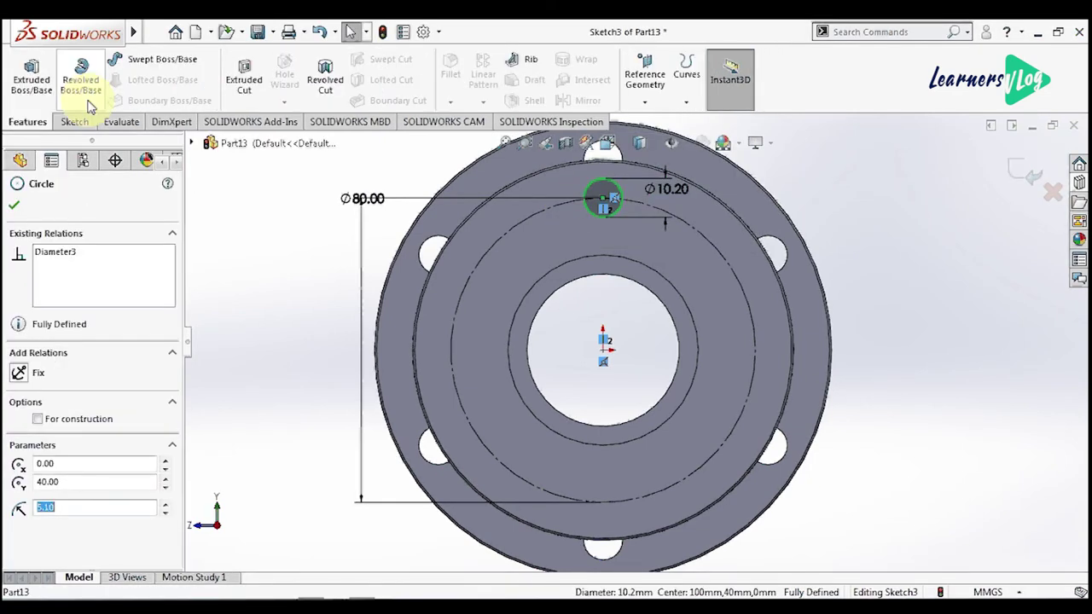
left_click(75, 121)
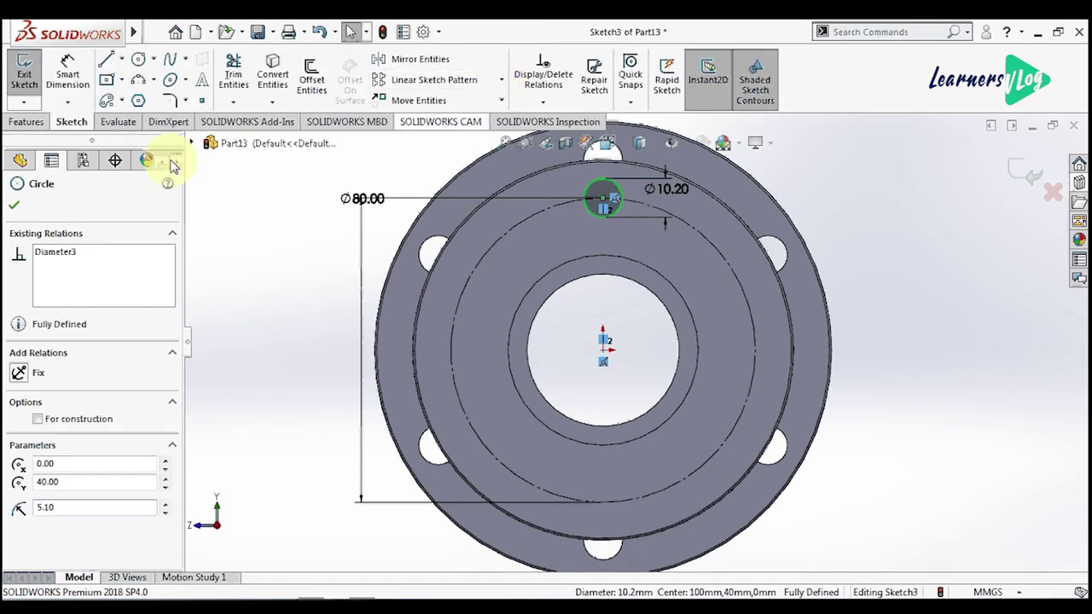
key("BackSpace")
type("6")
left_click(14, 205)
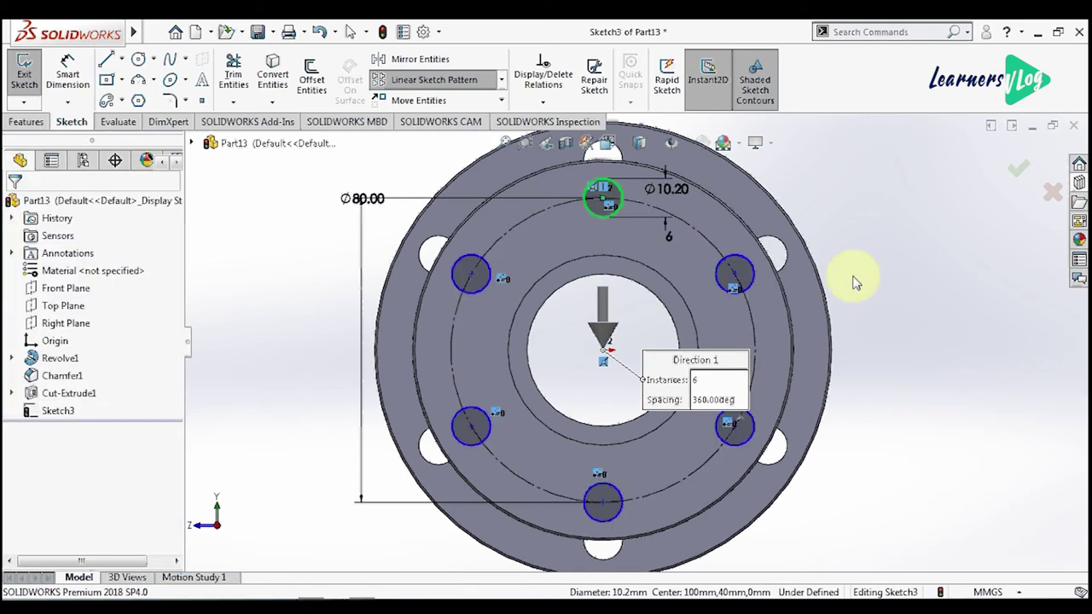
left_click(25, 124)
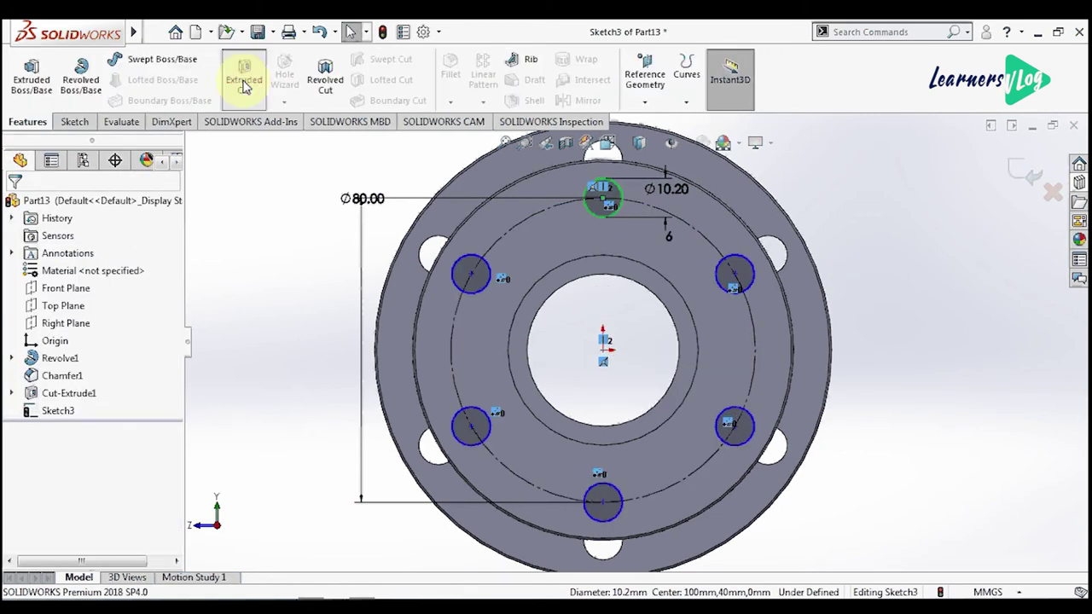
left_click(243, 81)
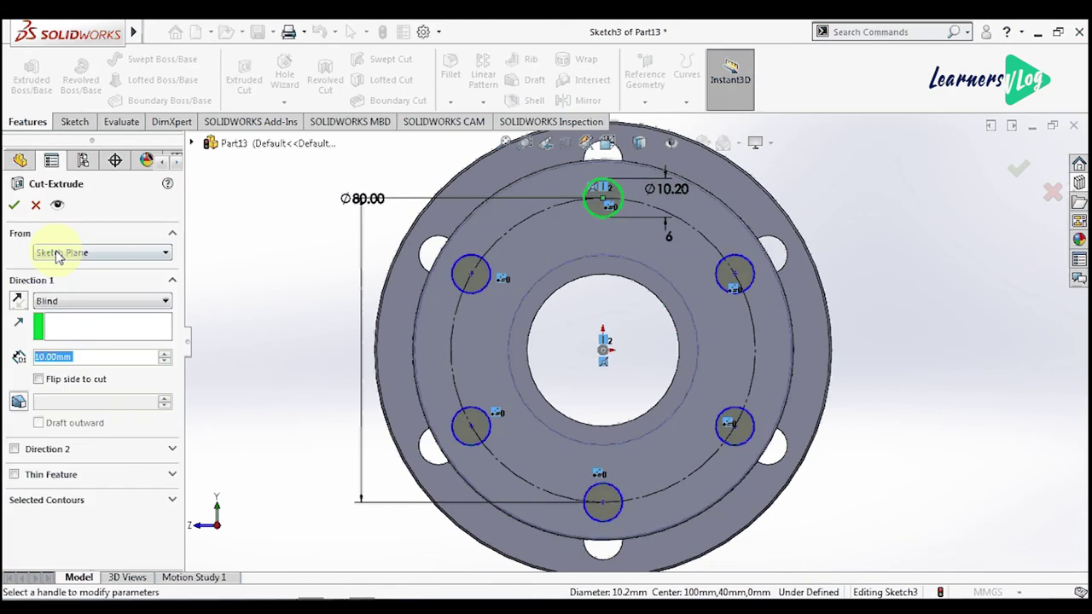
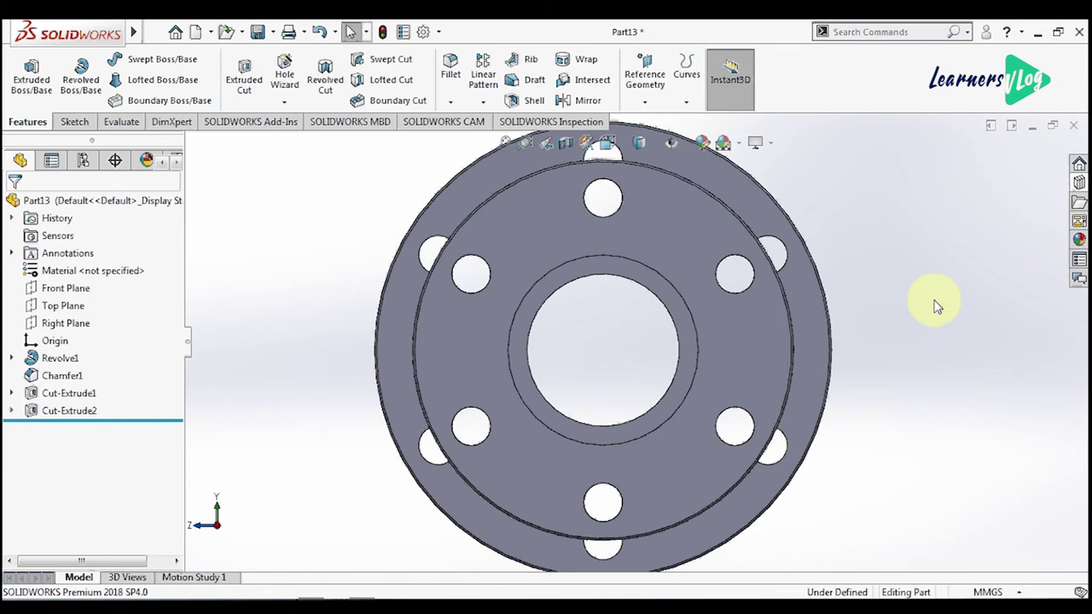
Step: Orbit flang 2 to an angled isometric view and zoom in on the front flange
scroll(713, 394, "up", 3)
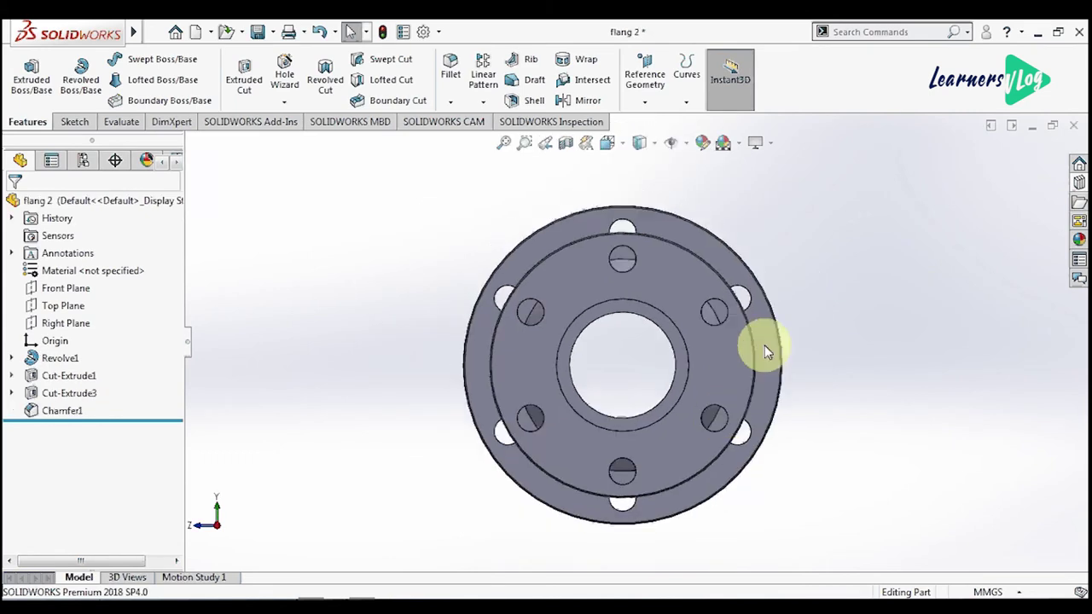
mouse_move(763, 349)
middle_mouse_down()
mouse_move(688, 406)
mouse_move(771, 434)
mouse_move(683, 418)
middle_mouse_up()
scroll(887, 418, "down", 1)
scroll(621, 345, "down", 1)
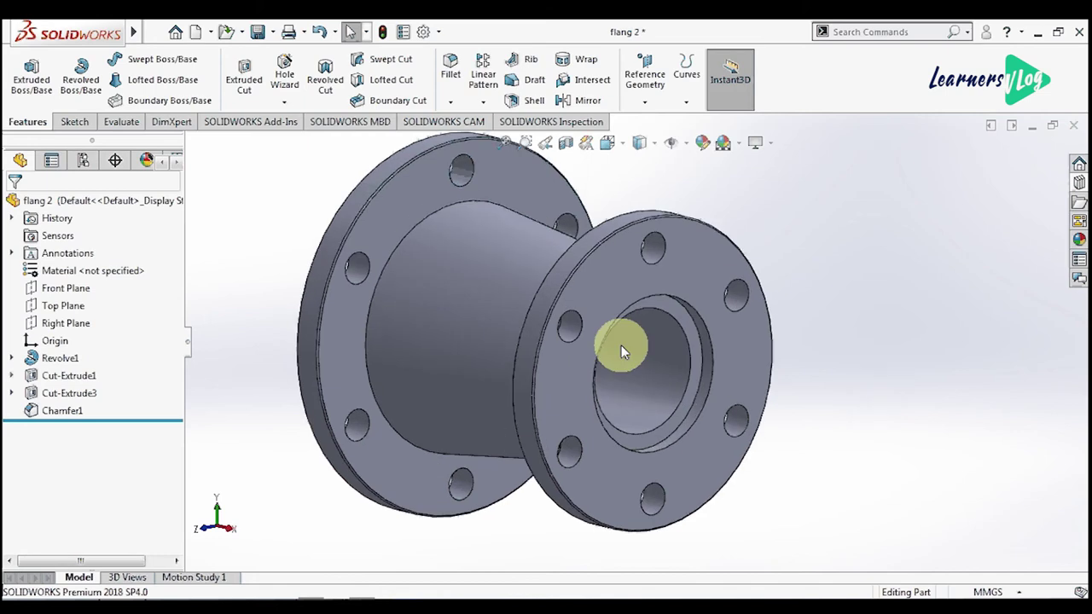
scroll(576, 323, "down", 2)
Step: Test-pick three front-flange bolt-hole edges, clear them, and reveal the Fillet and Chamfer choices
left_click(576, 316)
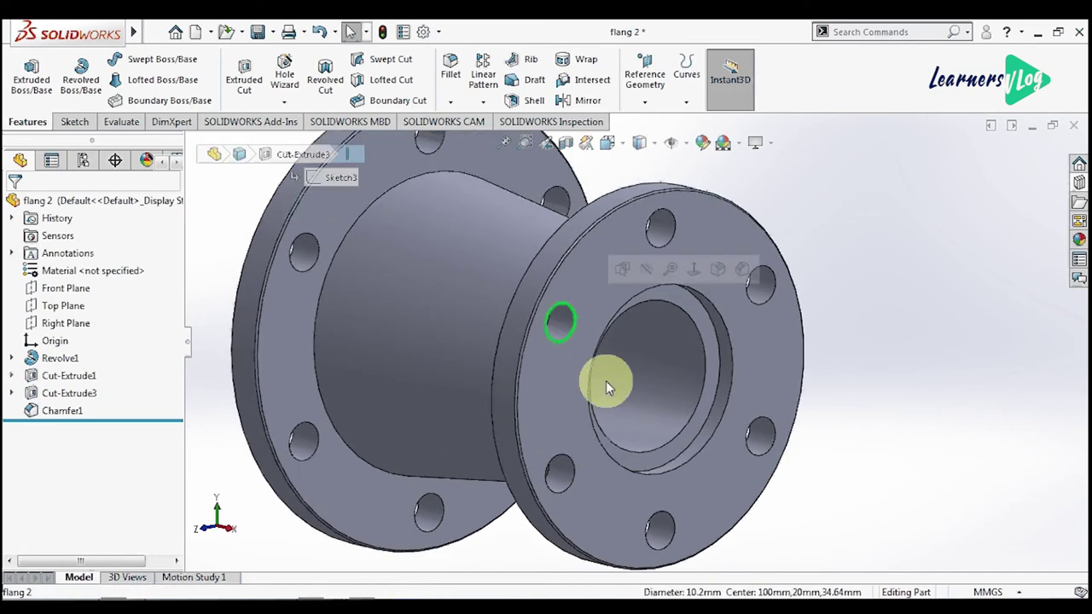
left_click(573, 465)
left_click(668, 514, "ctrl")
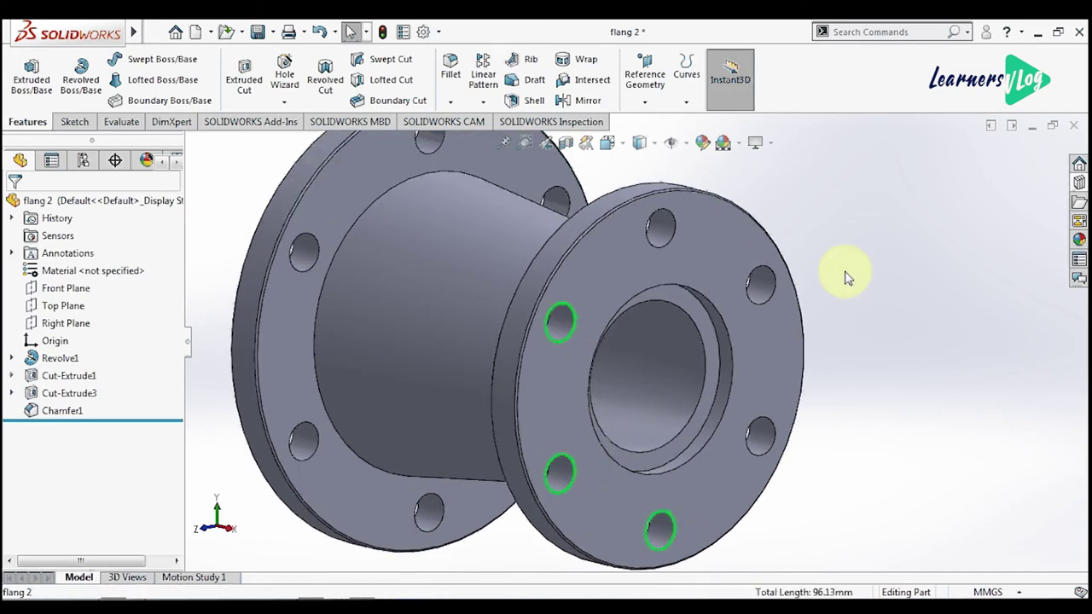
left_click(885, 264)
left_click(451, 102)
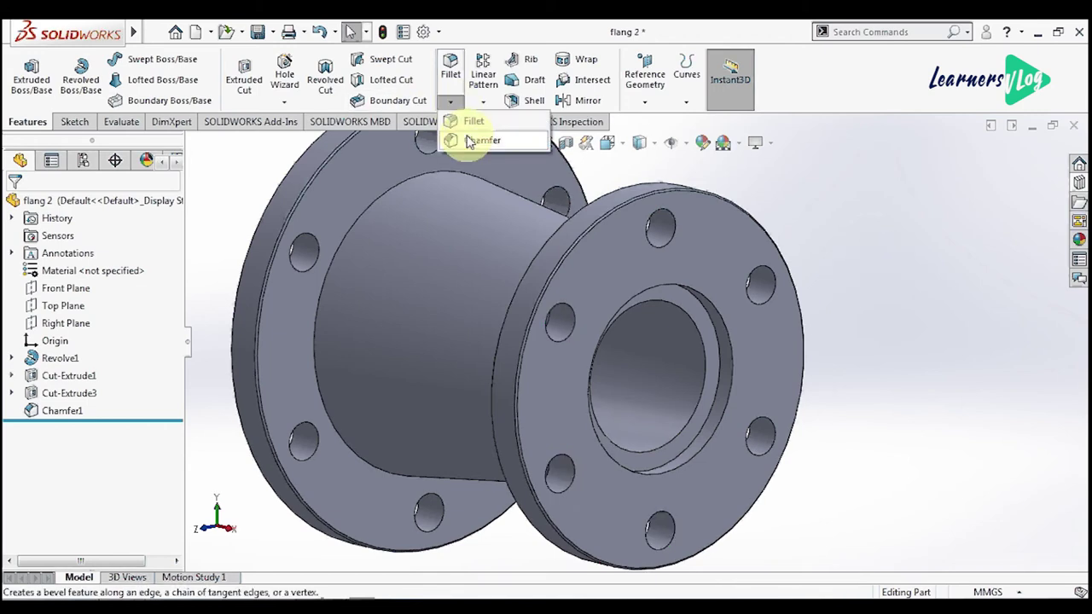
Step: Start a 0.50 mm × 45° chamfer and add five front-flange bolt-hole edges and one rear-flange edge
left_click(477, 140)
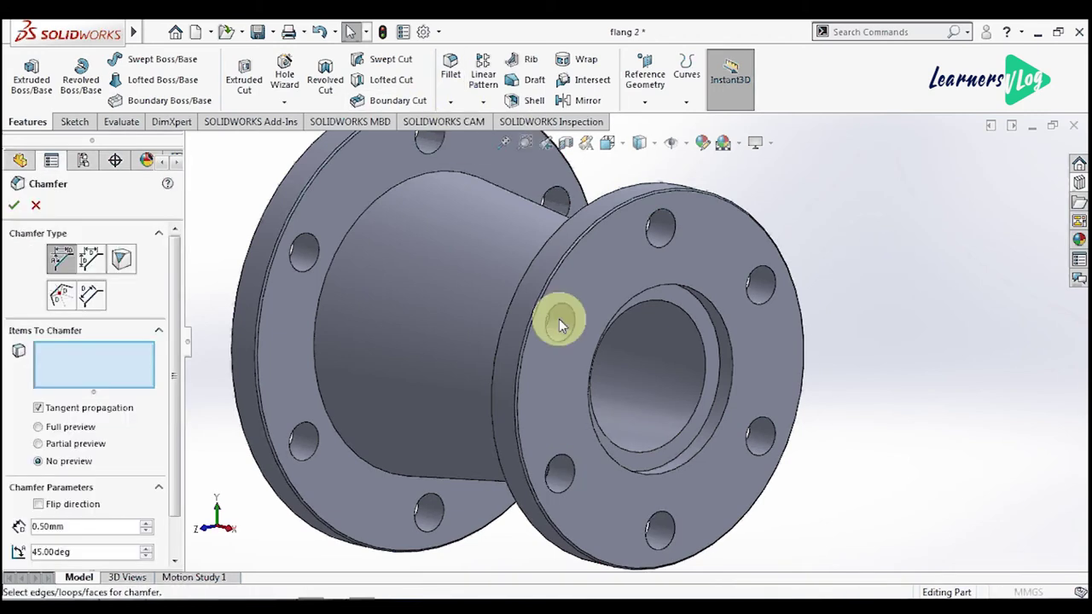
left_click(567, 454)
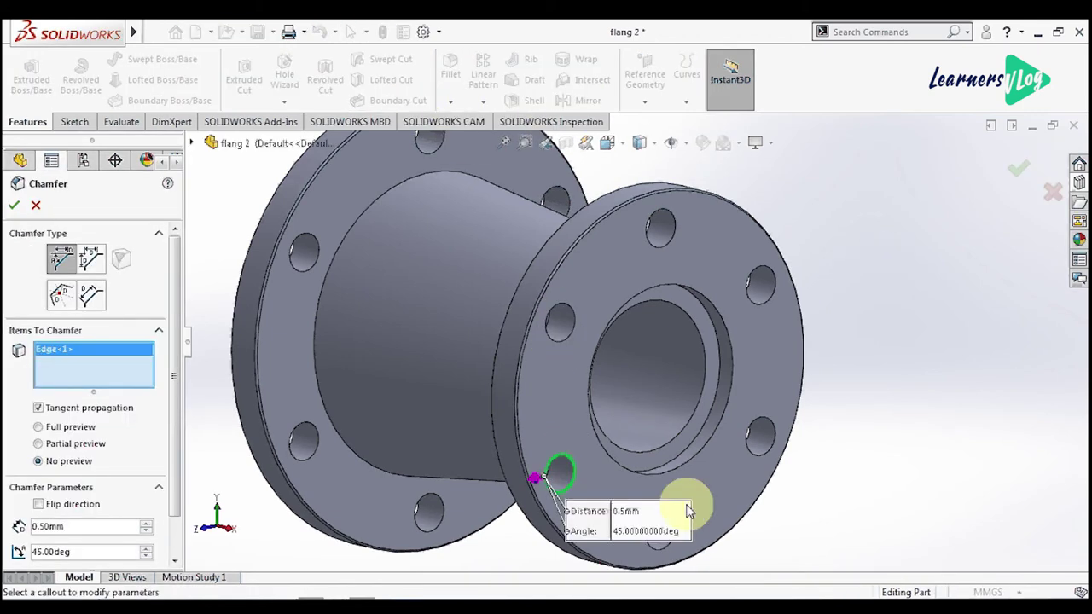
left_click(764, 420)
left_click(760, 269)
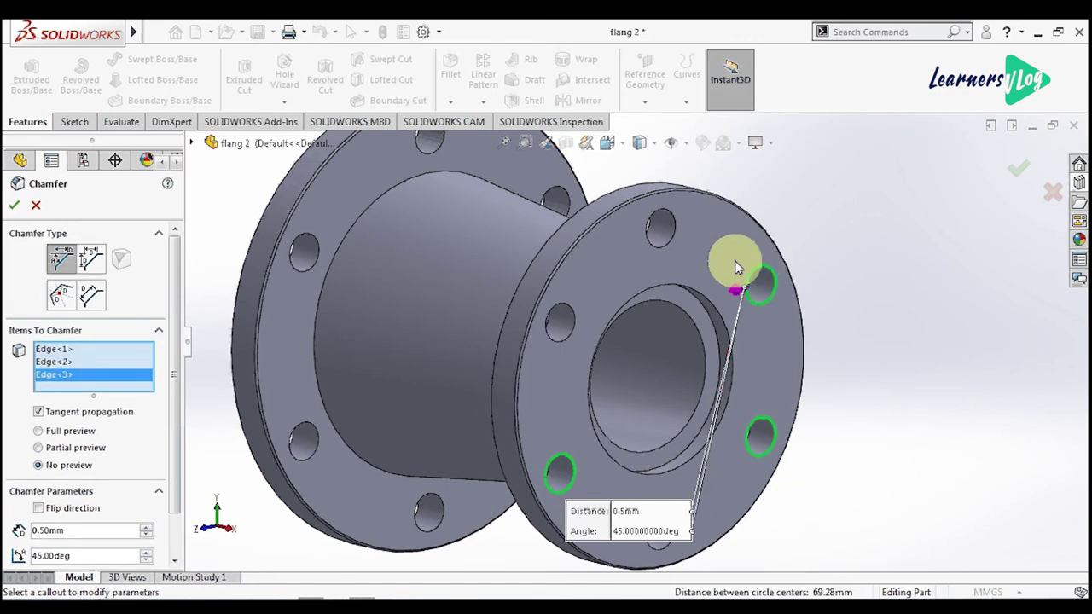
left_click(666, 214)
left_click(564, 316)
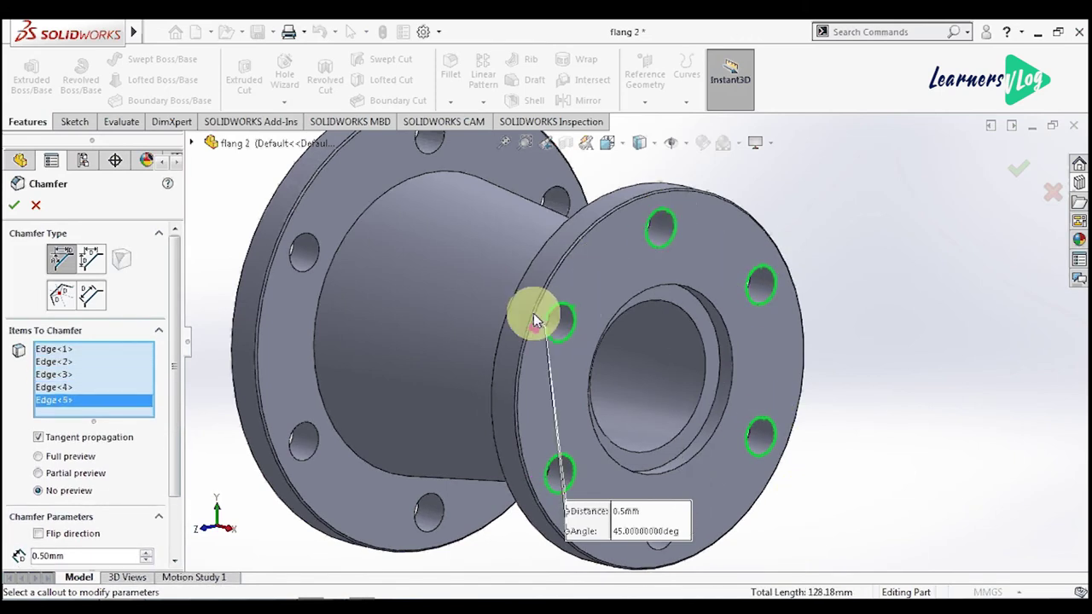
left_click(315, 247)
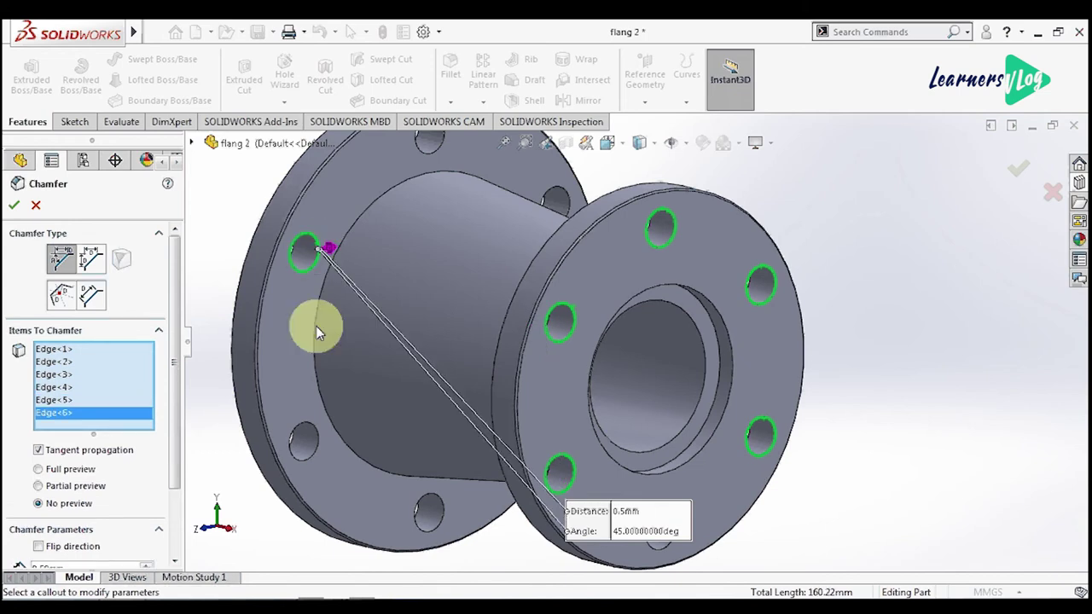
Step: Remove the mistakenly picked face and add the remaining rear-flange hole edges and the bottom front one
left_click(303, 422)
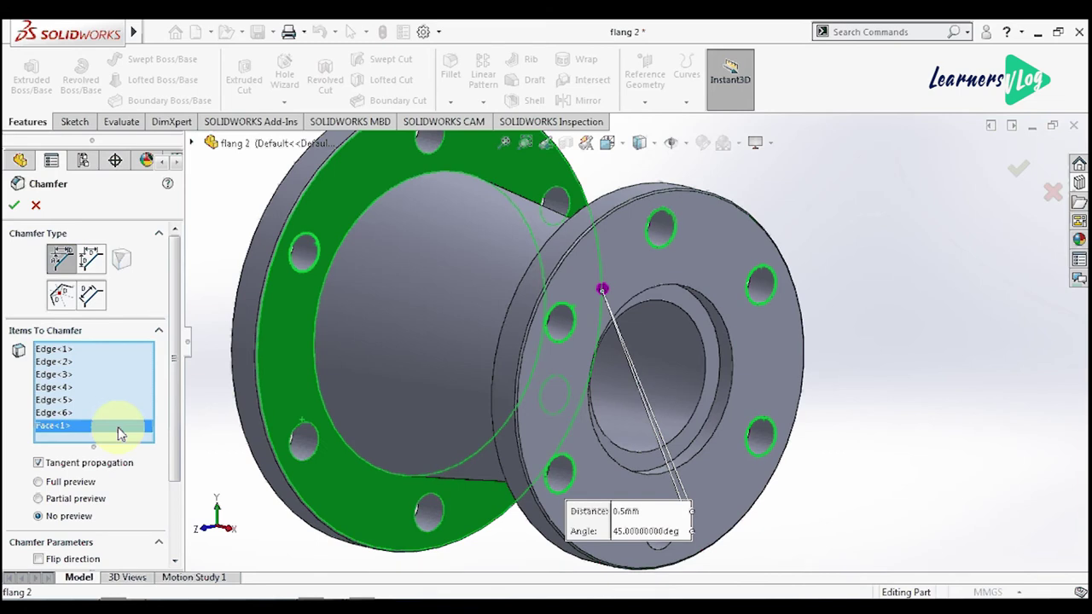
key("Delete")
right_click(122, 433)
left_click(312, 420)
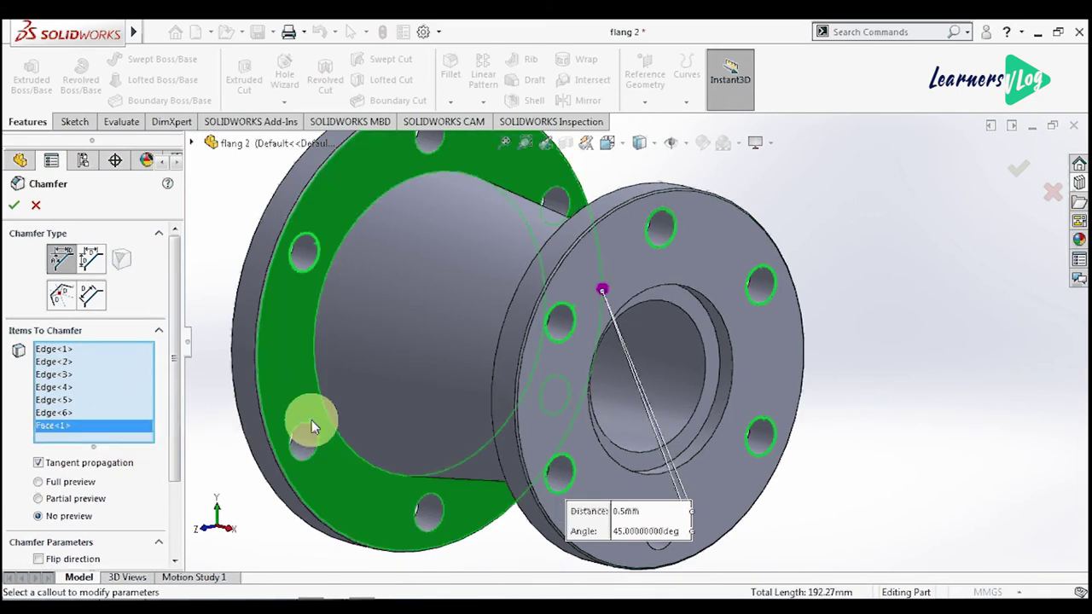
left_click(396, 476)
left_click(422, 495)
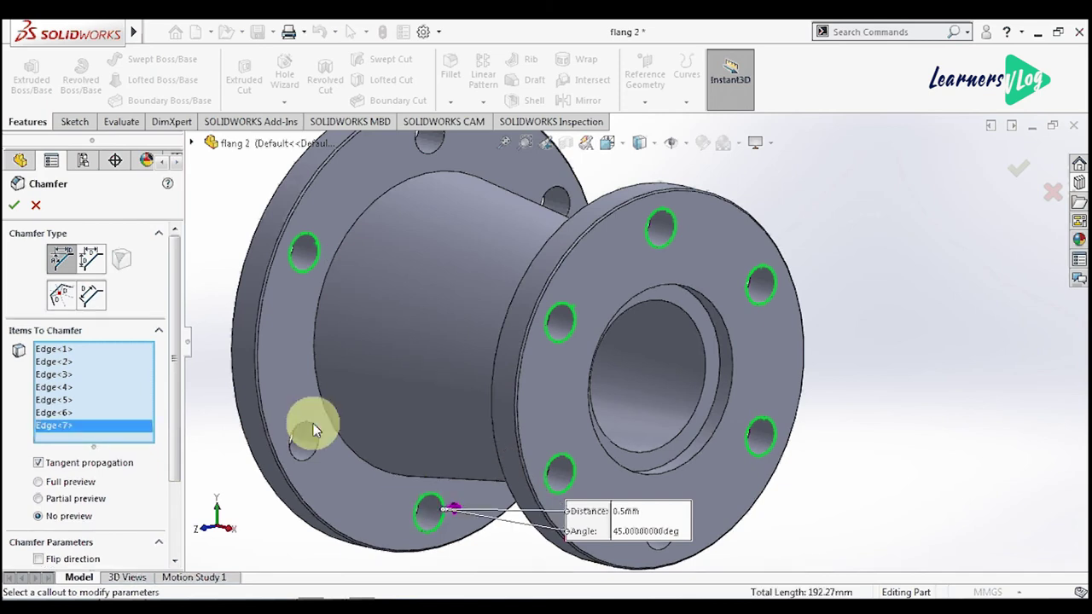
left_click(313, 423)
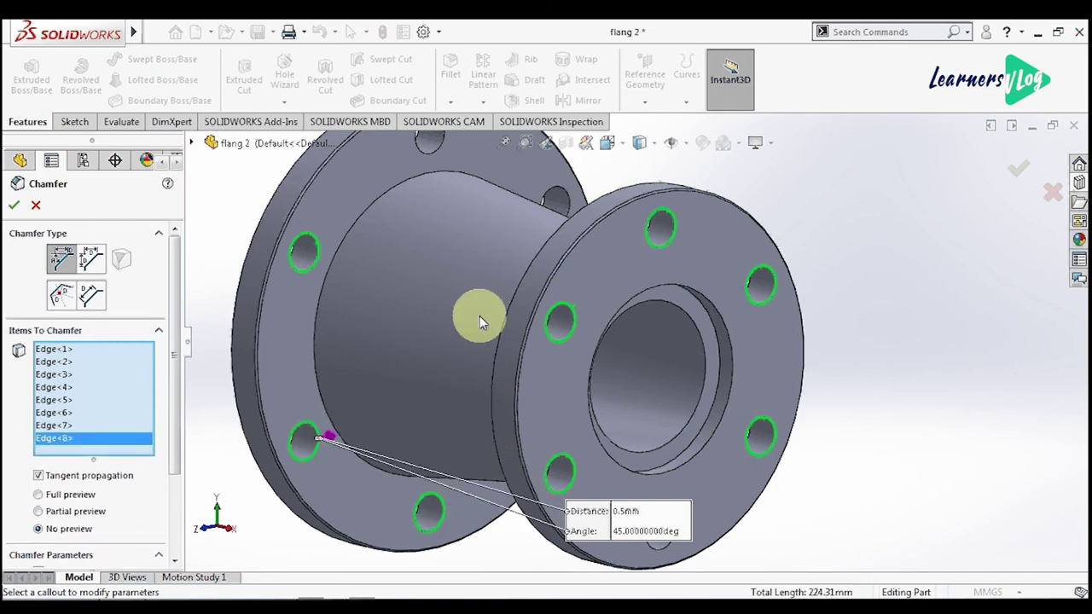
left_click(558, 191)
left_click(424, 157)
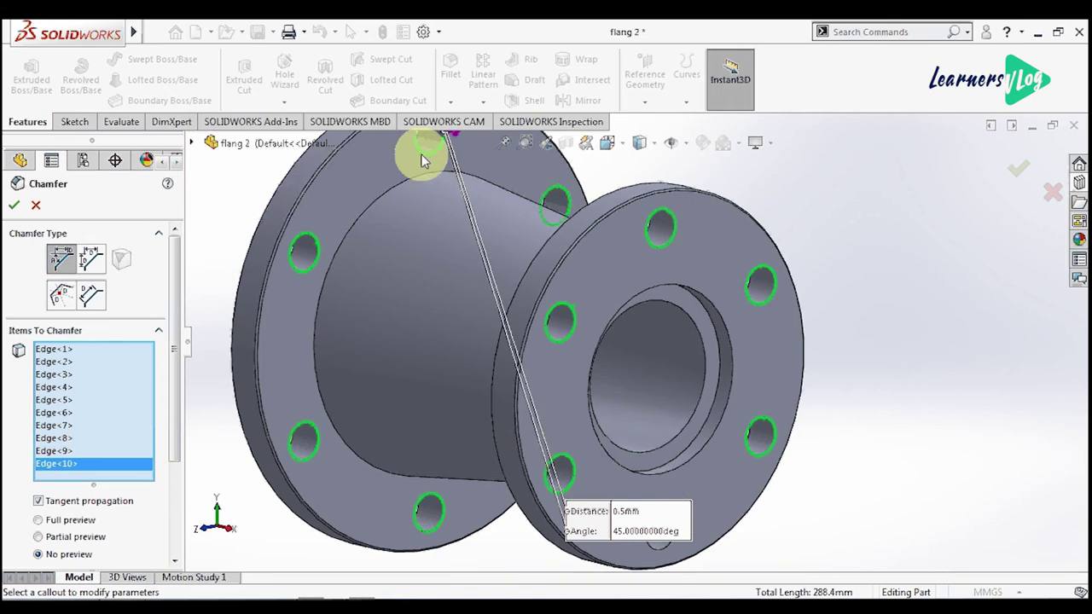
scroll(654, 435, "up", 2)
scroll(637, 434, "down", 5)
left_click(636, 422)
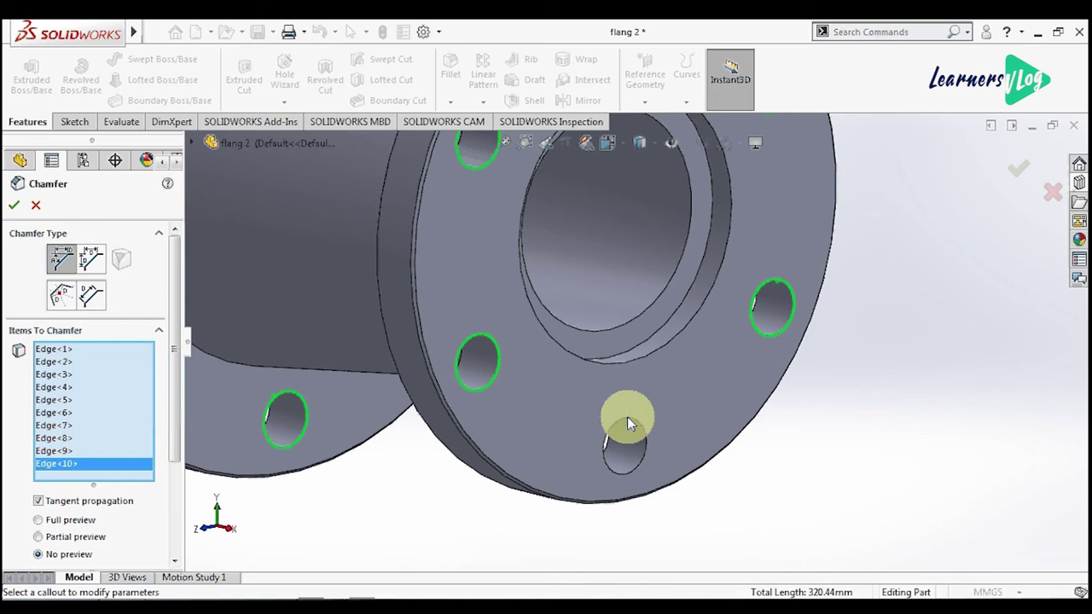
Step: Add the bottom front-flange hole edge, then the underside and back-side bolt-hole edges to the chamfer
left_click(627, 420)
scroll(484, 376, "up", 5)
middle_click_drag(484, 376, 509, 183)
scroll(497, 375, "down", 3)
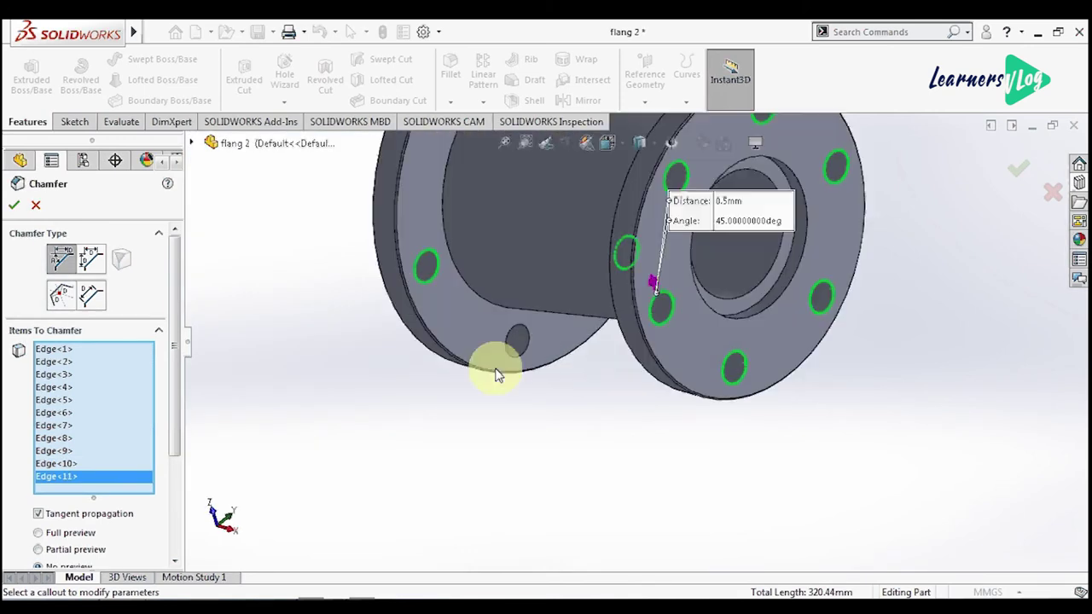
scroll(512, 350, "down", 3)
left_click(532, 323)
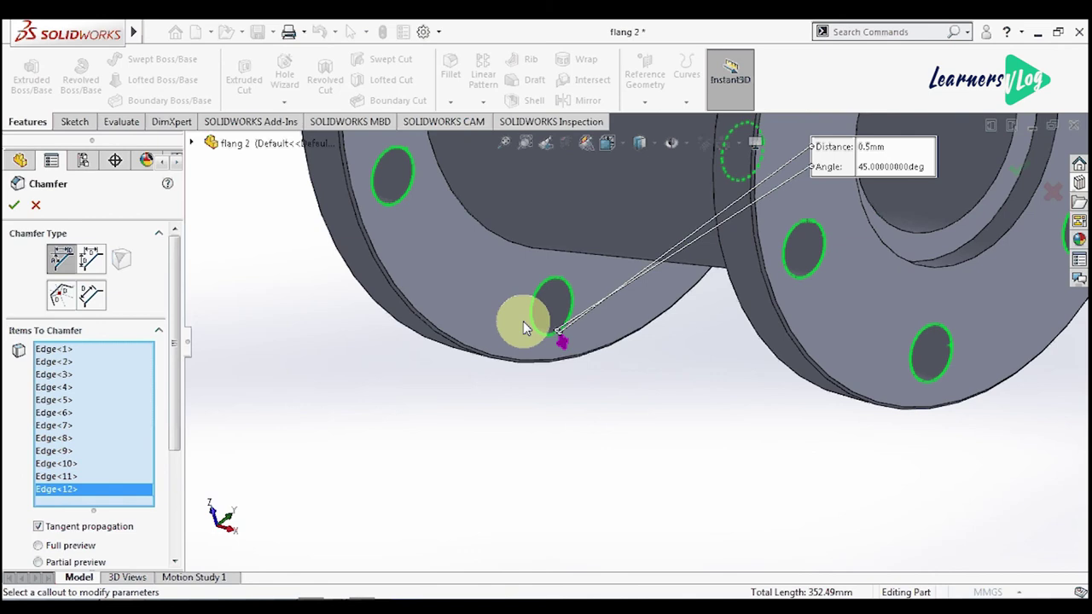
scroll(523, 322, "up", 5)
middle_click_drag(585, 353, 728, 464)
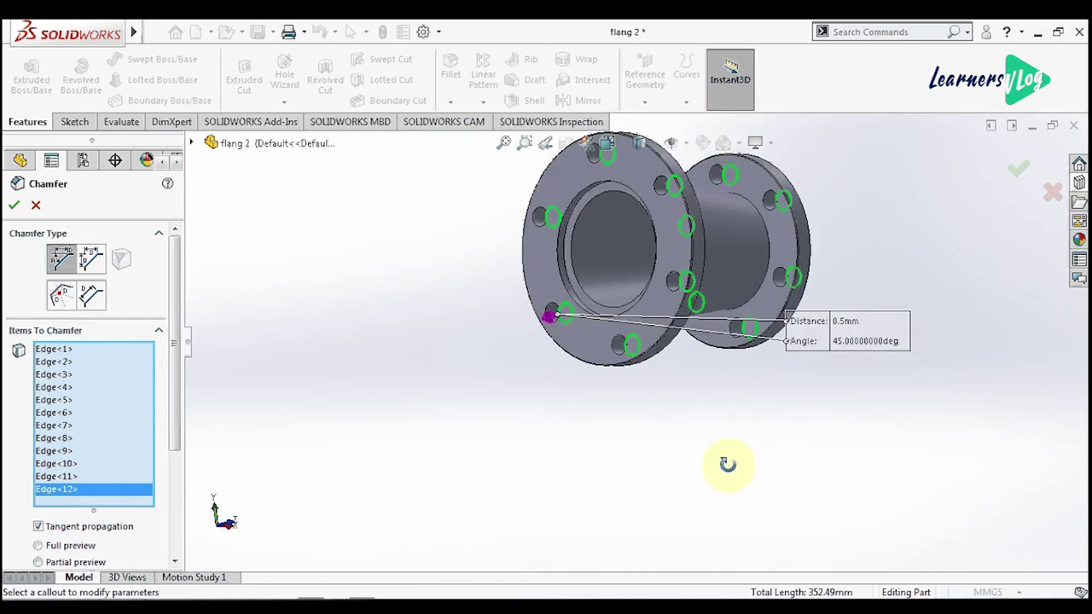
scroll(516, 201, "down", 5)
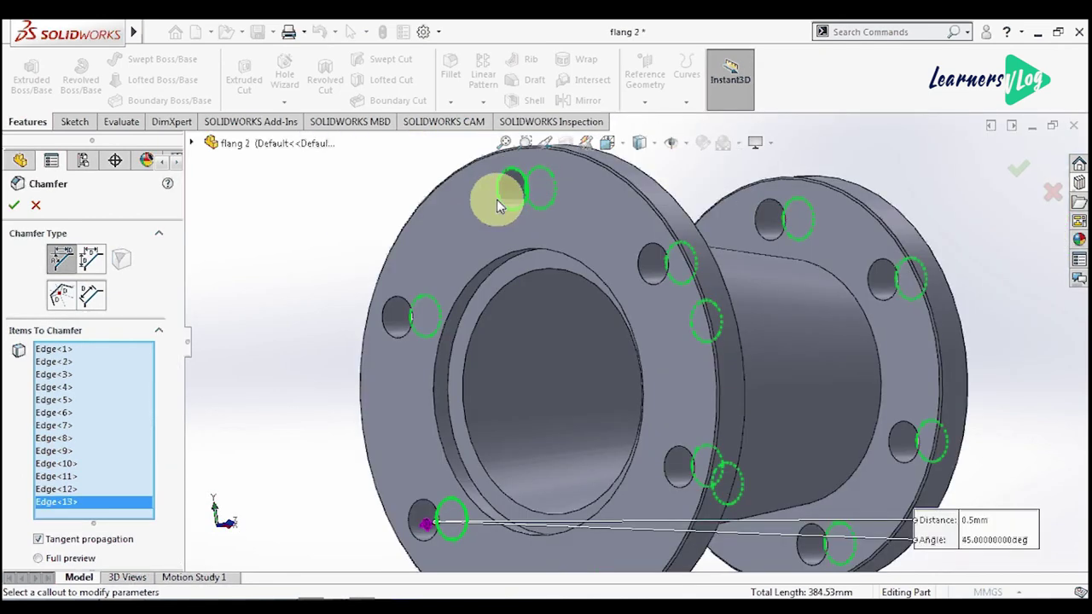
left_click(498, 200)
left_click(400, 295)
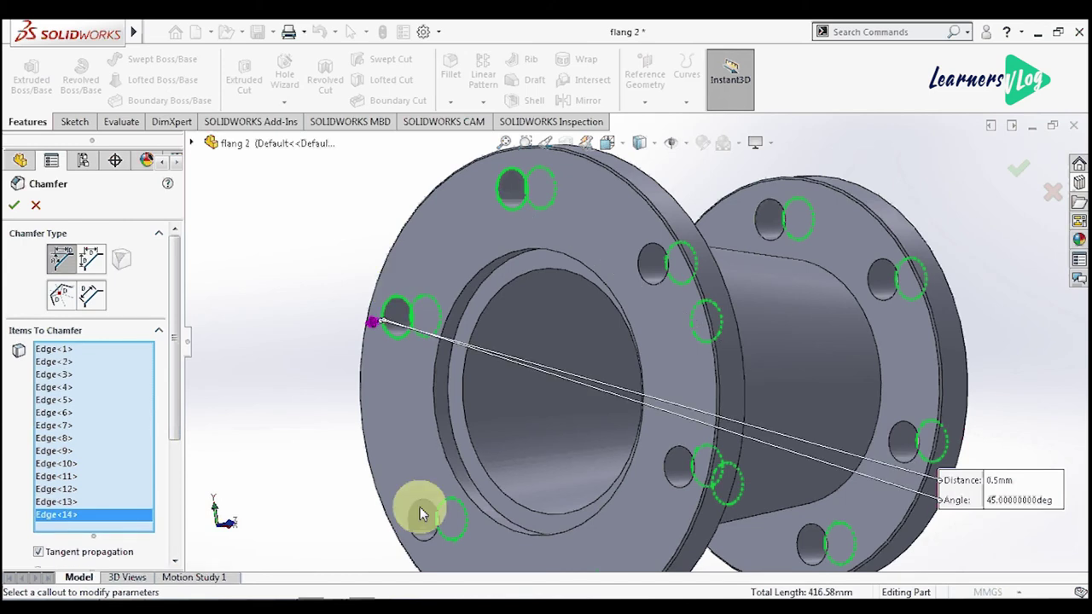
left_click(420, 510)
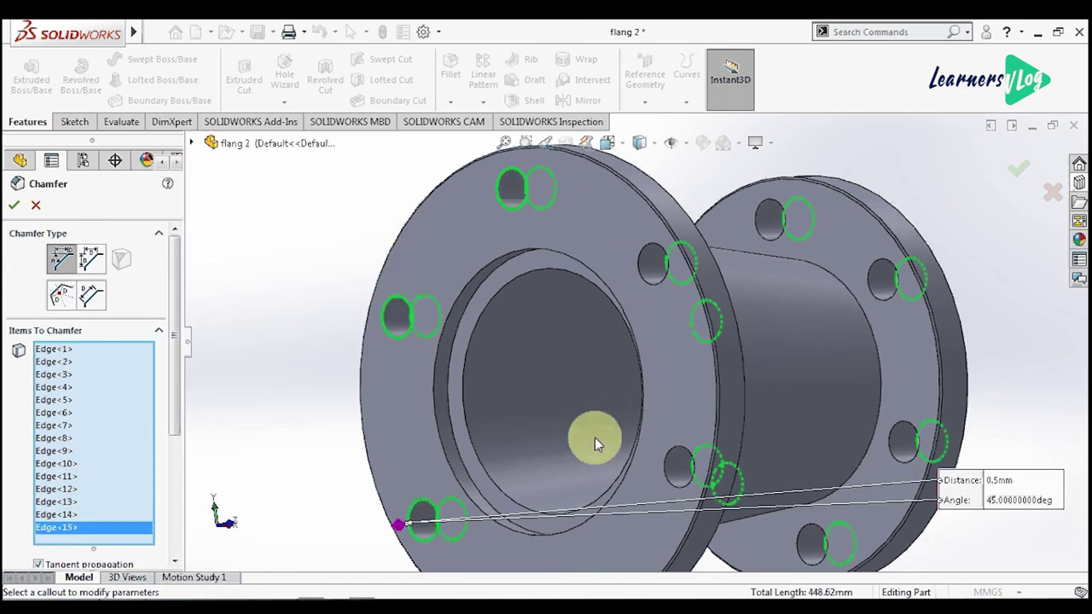
left_click(640, 275)
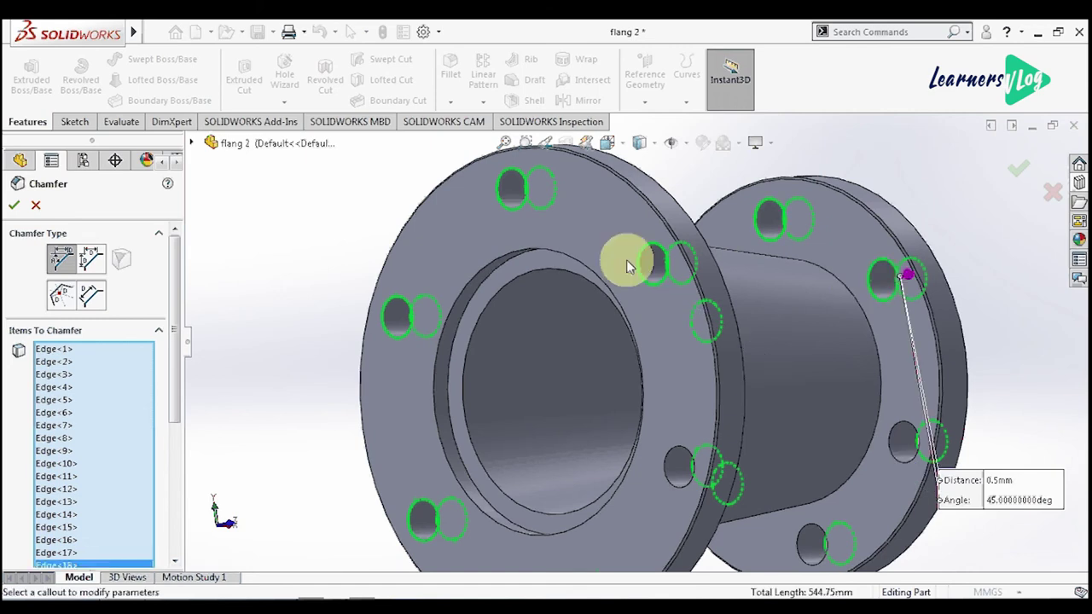
Step: Add the last back-side and remaining bolt-hole edges, bringing the selection to Edge<24>
scroll(614, 396, "up", 2)
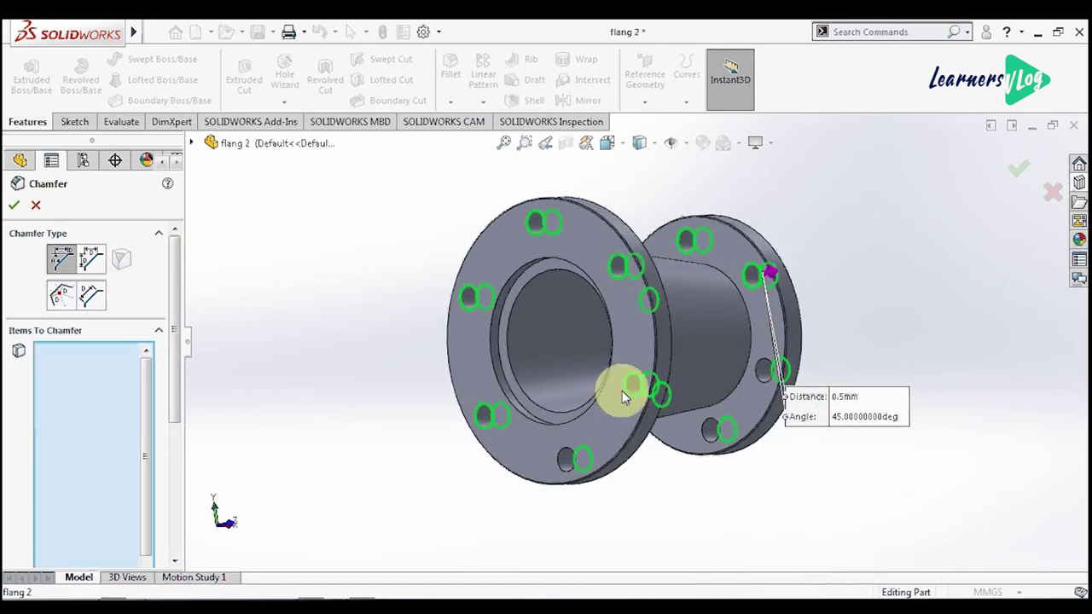
scroll(622, 390, "down", 4)
left_click(513, 418)
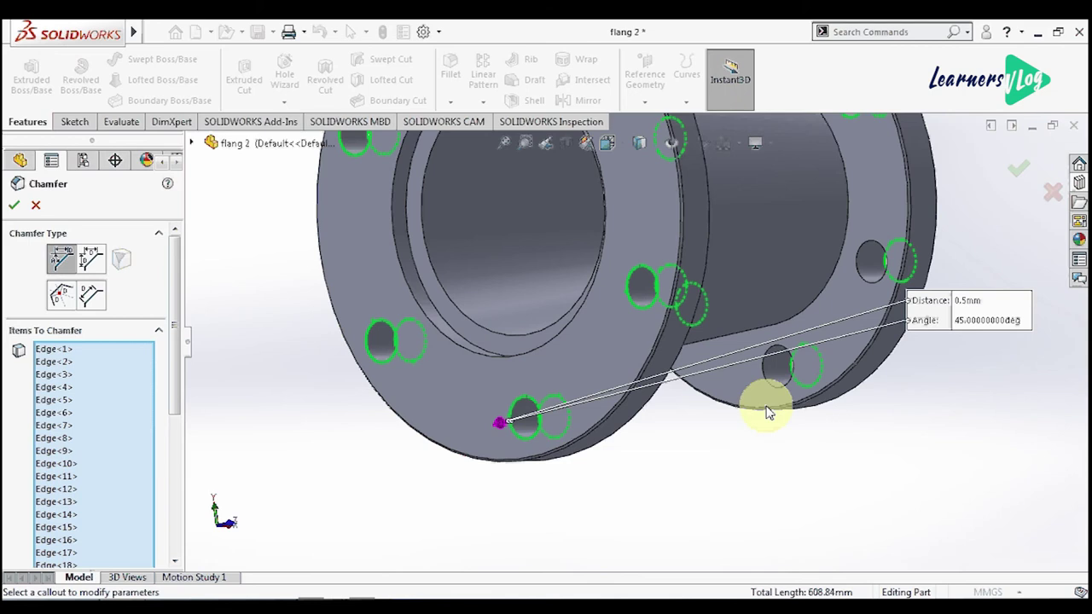
left_click(830, 298)
scroll(842, 284, "up", 5)
mouse_move(654, 299)
middle_mouse_down()
mouse_move(586, 346)
mouse_move(671, 330)
mouse_move(712, 387)
mouse_move(597, 304)
middle_mouse_up()
scroll(586, 346, "down", 5)
left_click(590, 297)
scroll(560, 317, "up", 5)
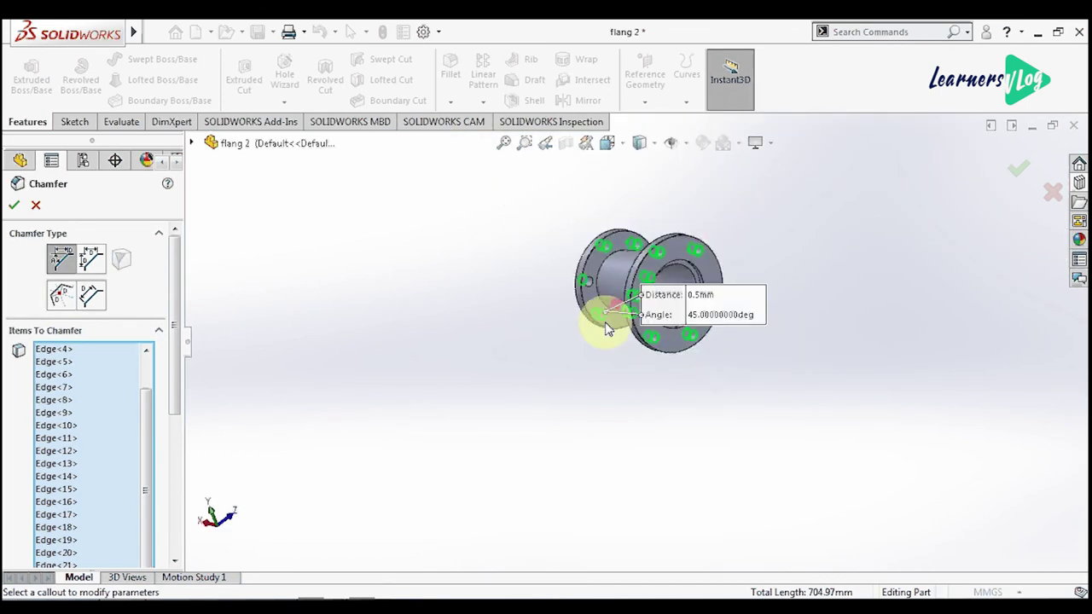
scroll(604, 292, "down", 3)
scroll(584, 289, "down", 3)
left_click(586, 296)
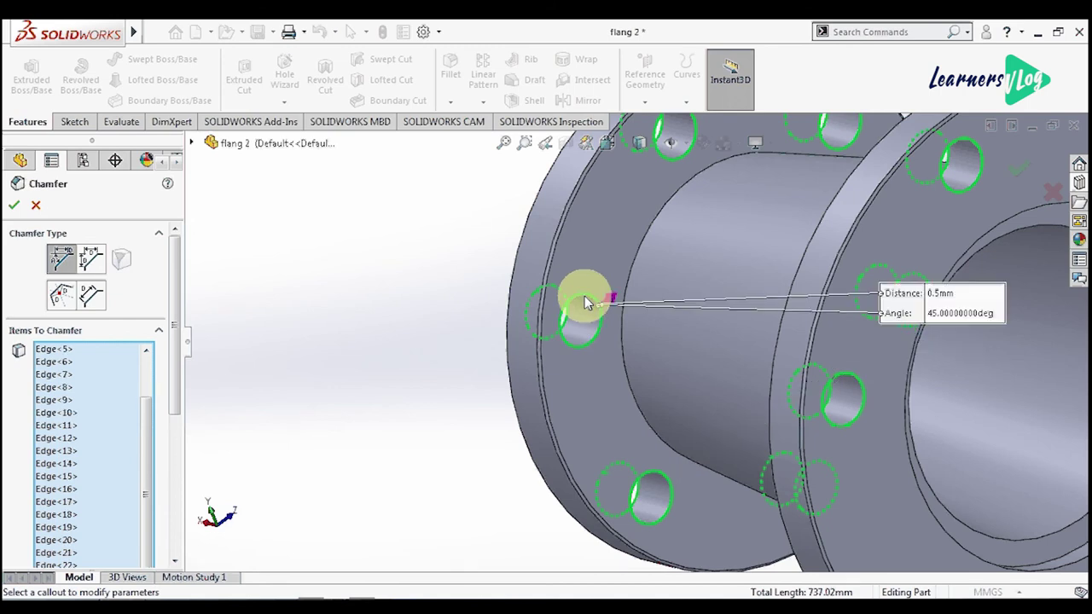
Step: Confirm Chamfer2 at 0.50 mm, 45° on all 24 edges and view the finished flange
scroll(499, 336, "up", 5)
scroll(597, 358, "up", 2)
left_click_drag(165, 344, 170, 486)
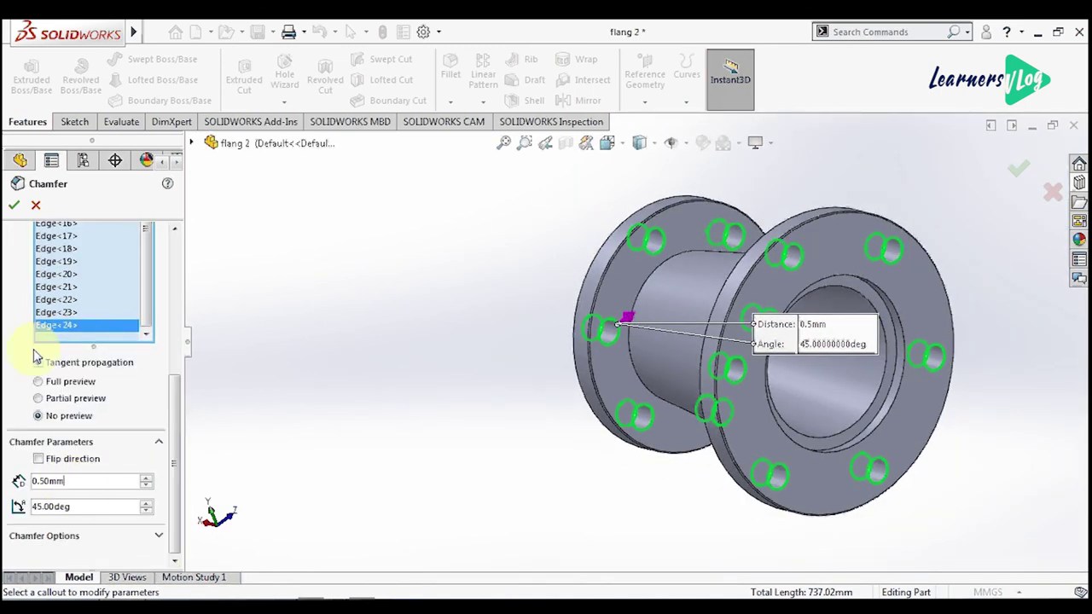
left_click(13, 208)
mouse_move(433, 338)
middle_mouse_down()
mouse_move(597, 361)
mouse_move(503, 478)
mouse_move(442, 344)
middle_mouse_up()
Step: Save the part as flang 2 in Desktop > New folder (2)
left_click(443, 344)
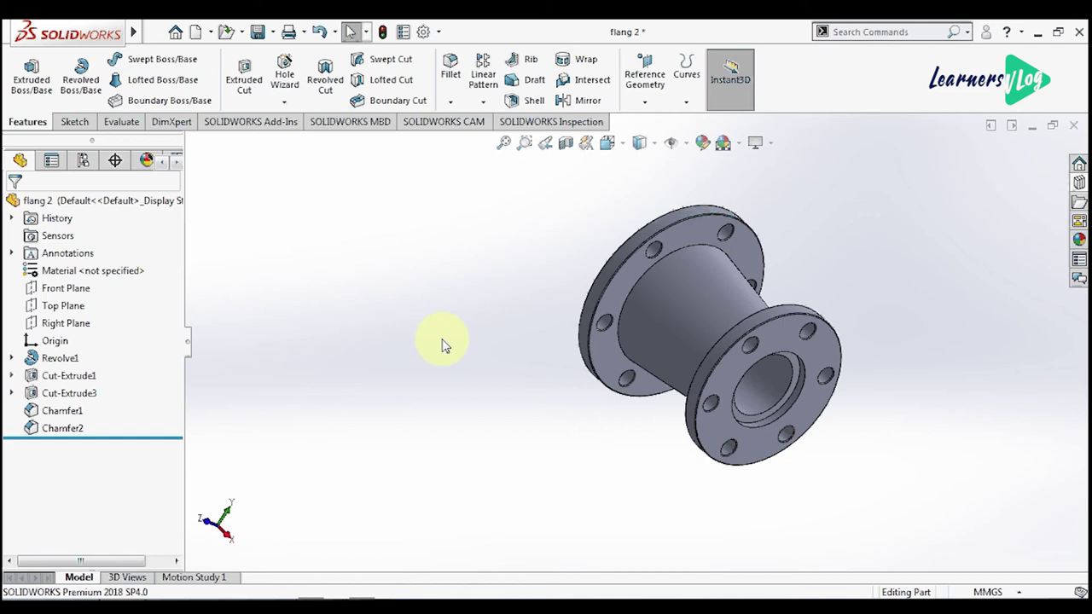
key("ctrl+s")
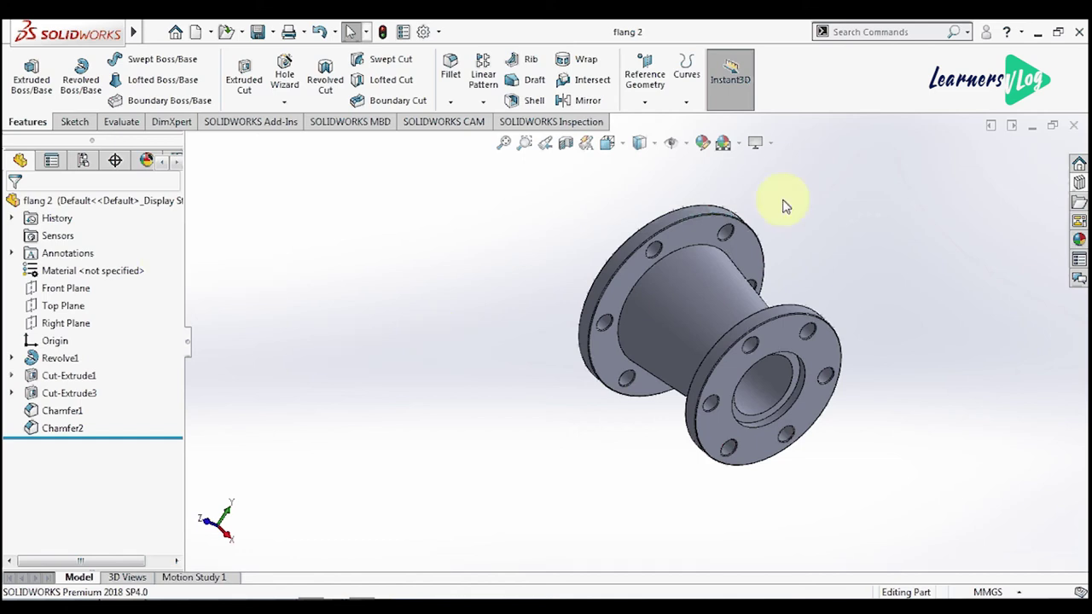
left_click(272, 31)
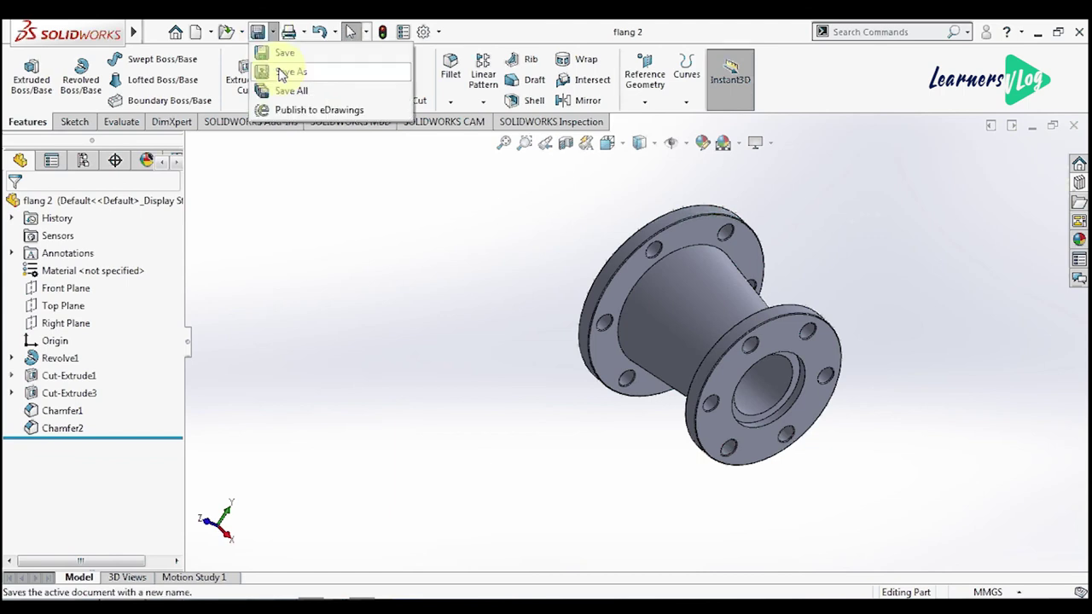
left_click(281, 73)
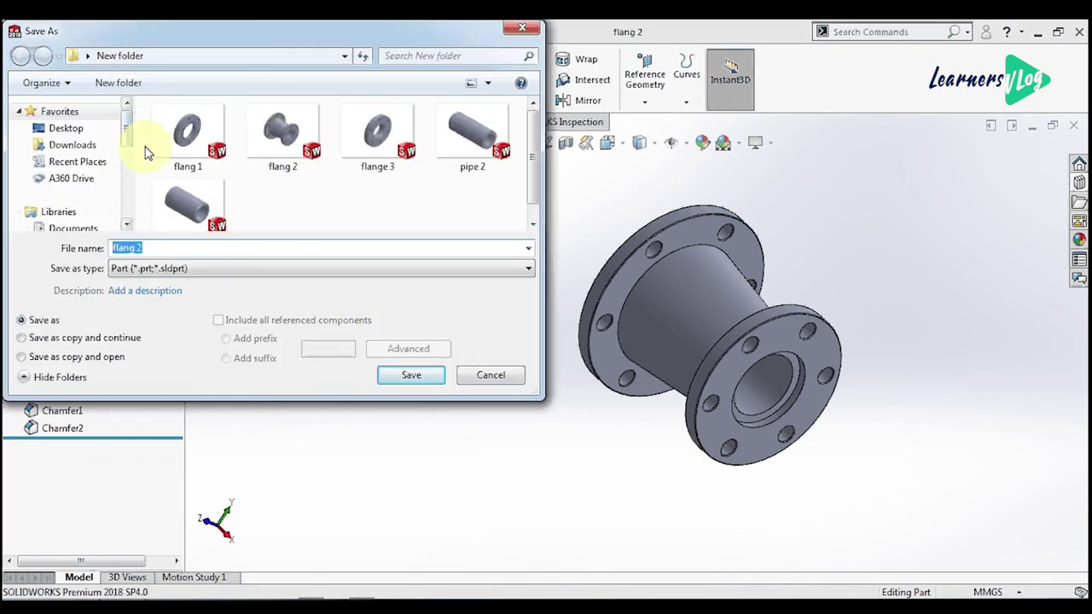
scroll(122, 177, "down", 2)
scroll(124, 131, "up", 3)
left_click(119, 128)
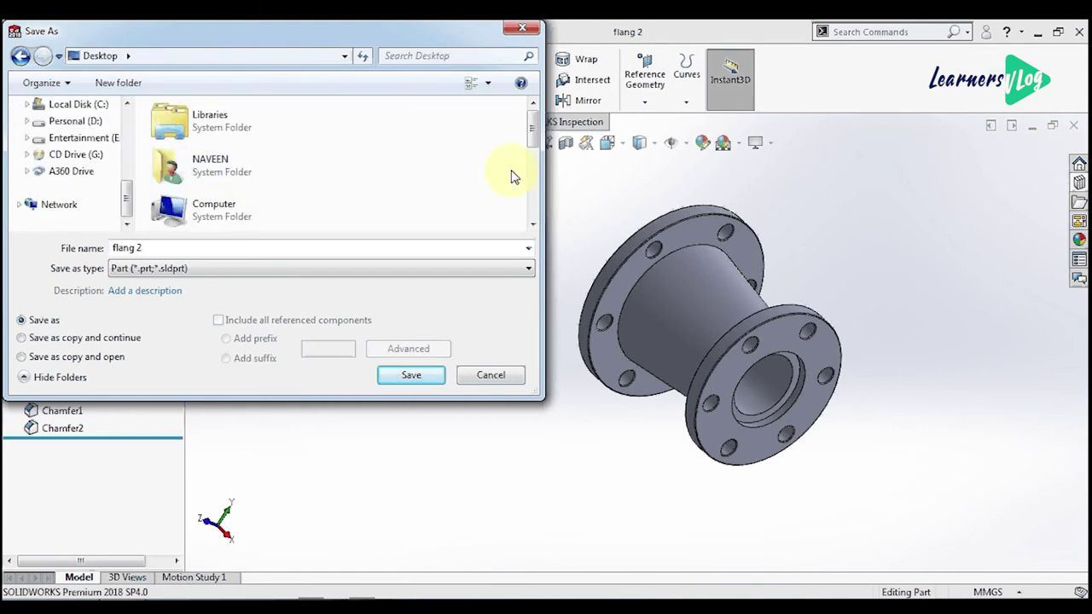
scroll(536, 177, "down", 2)
scroll(226, 199, "down", 1)
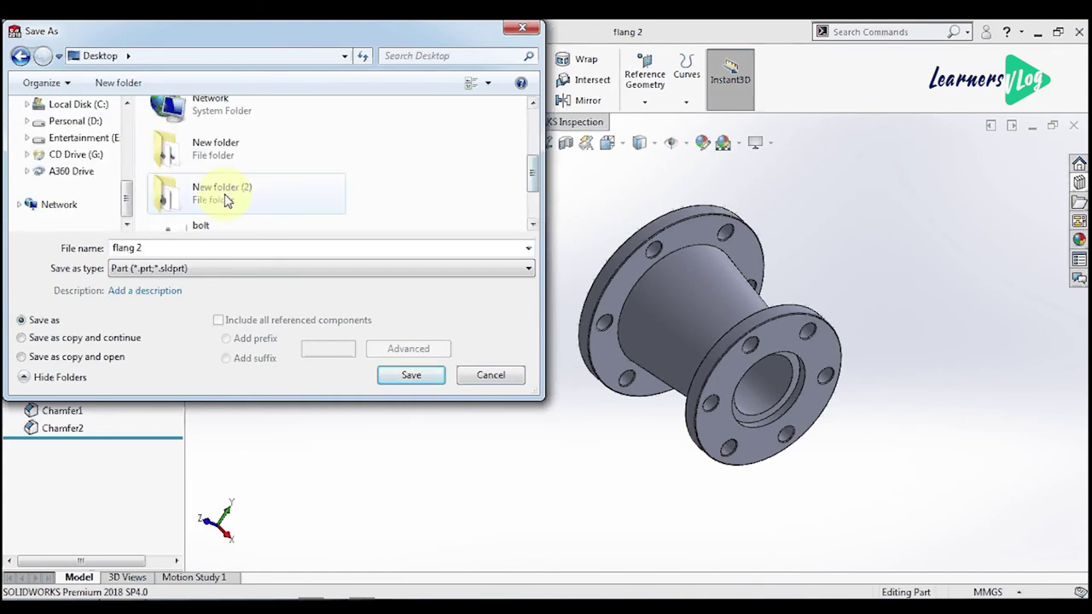
double_click(226, 199)
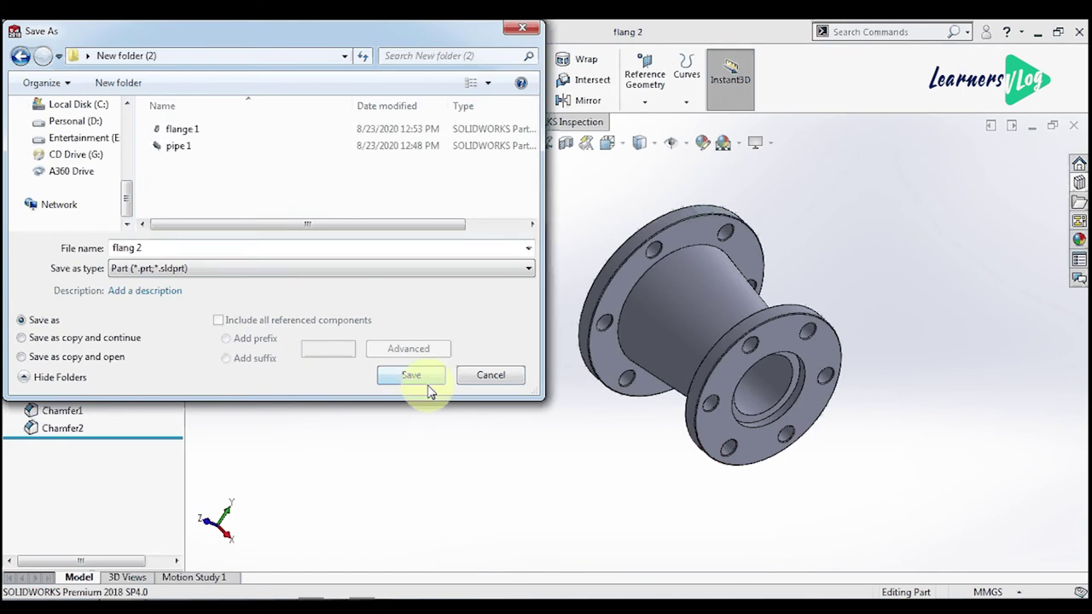
left_click(417, 376)
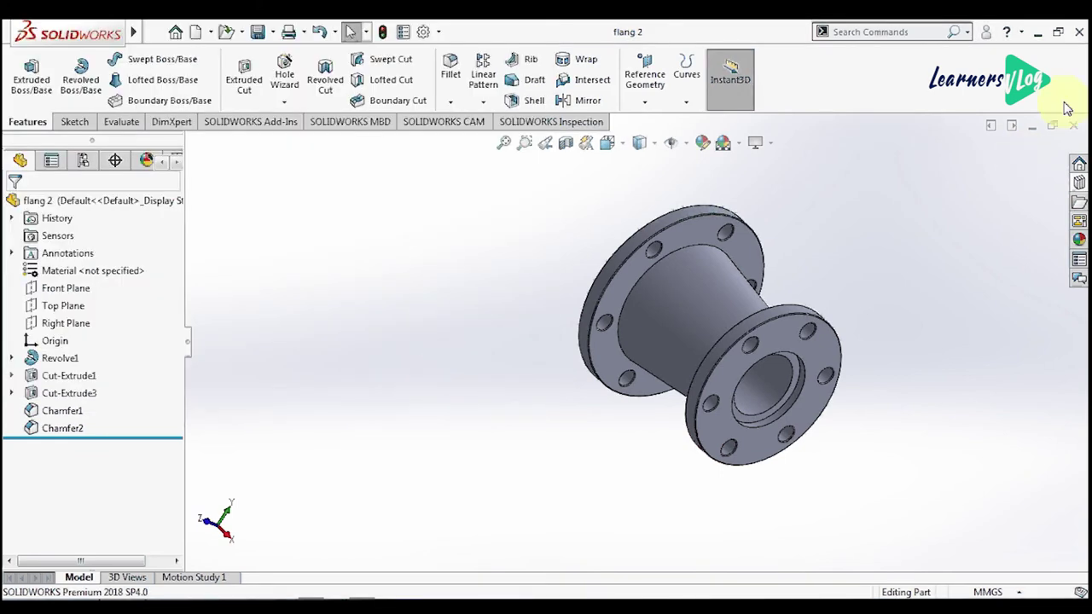
Step: Close flang 2 and create a new Part document
left_click(1073, 125)
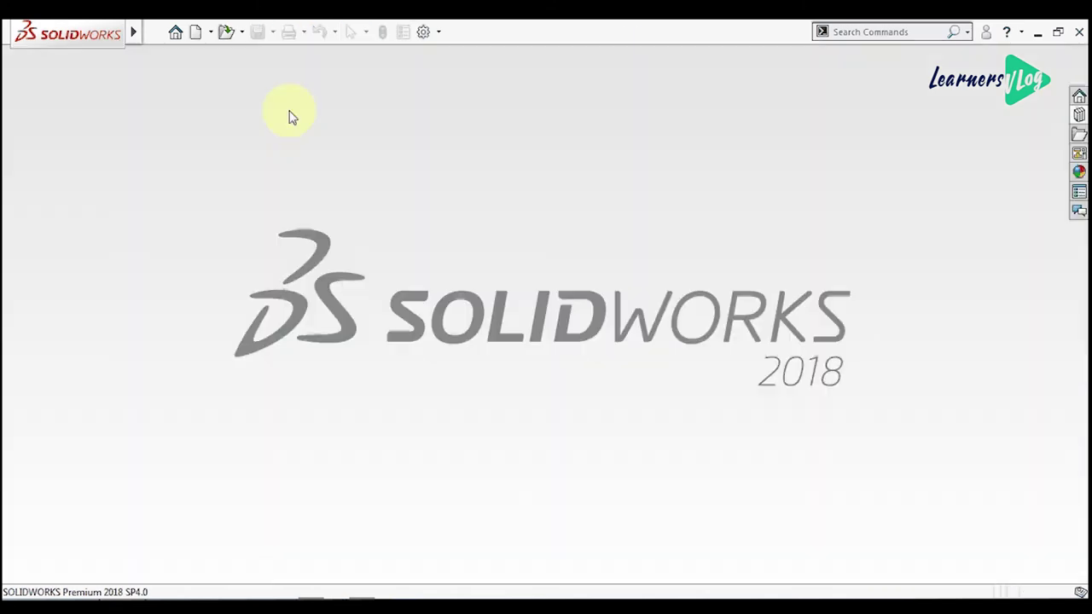
left_click(197, 36)
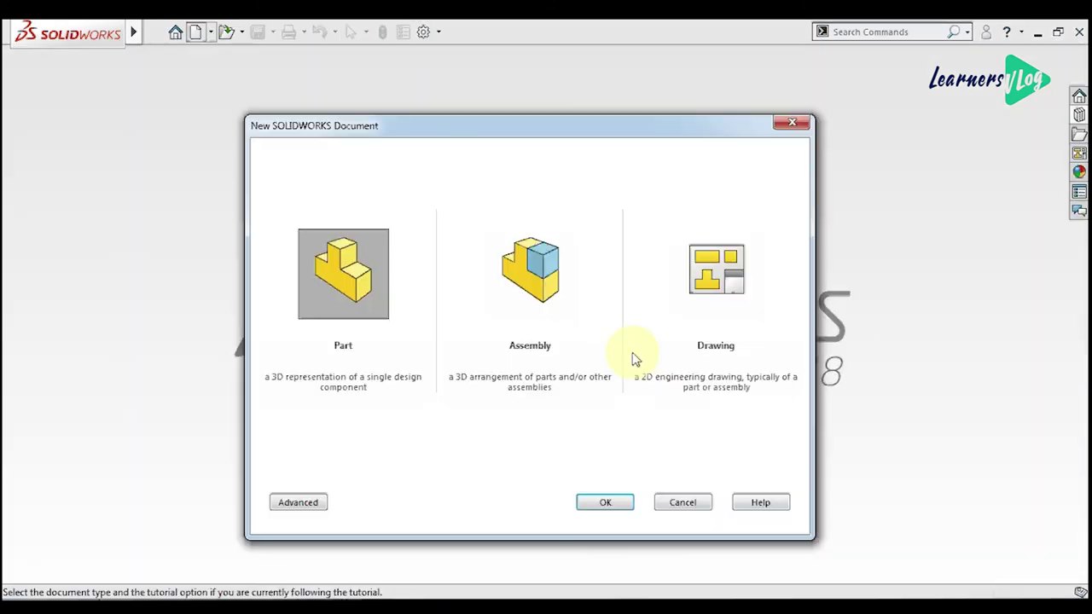
left_click(608, 508)
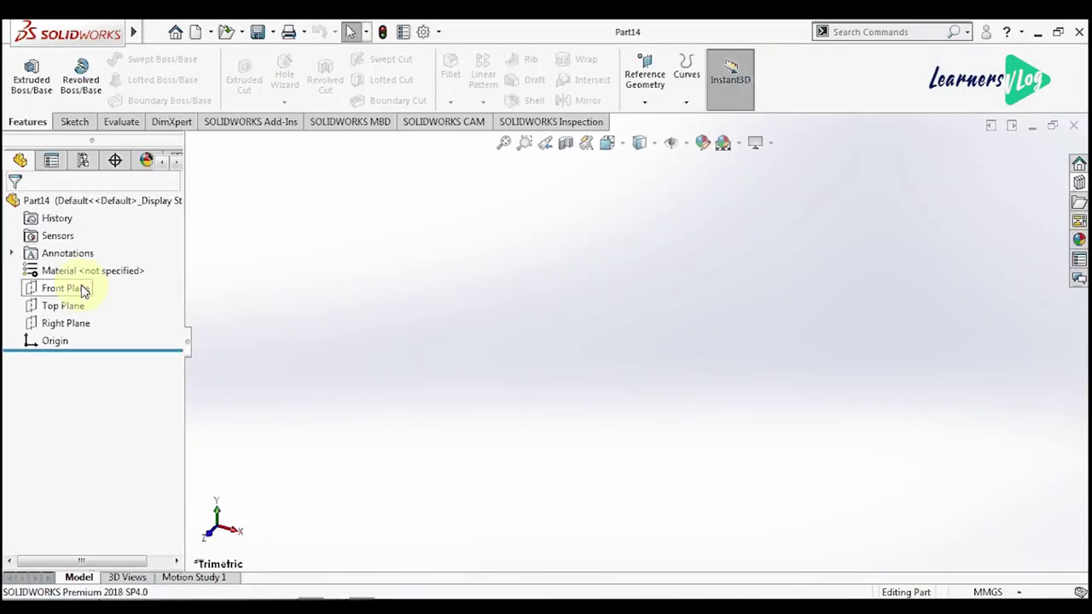
Step: Open a sketch on the Front Plane and draw a horizontal midpoint line centred on the origin
left_click(84, 290)
left_click(93, 260)
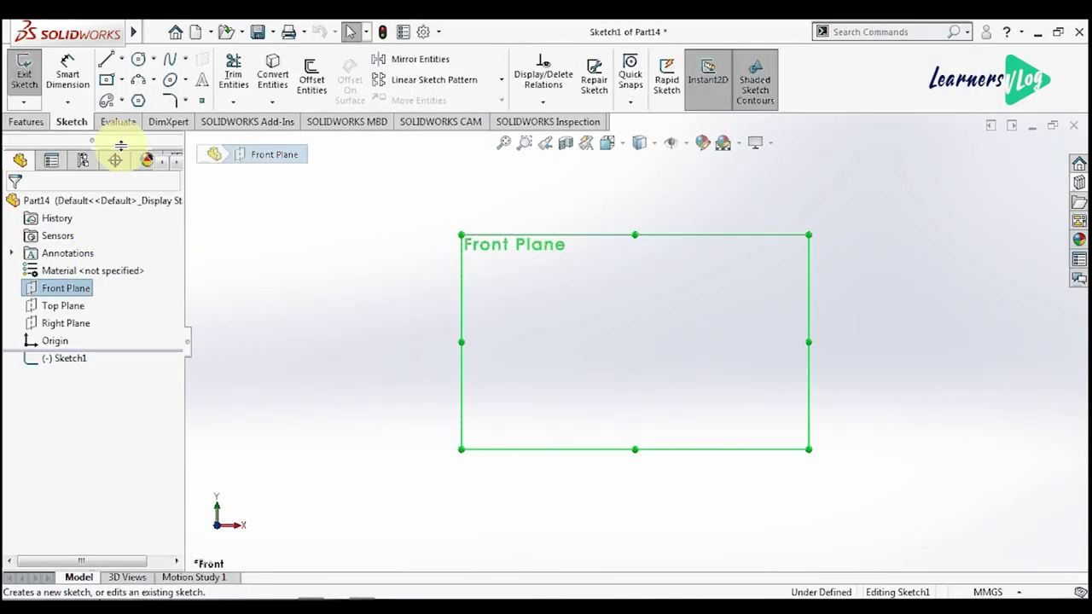
left_click(121, 59)
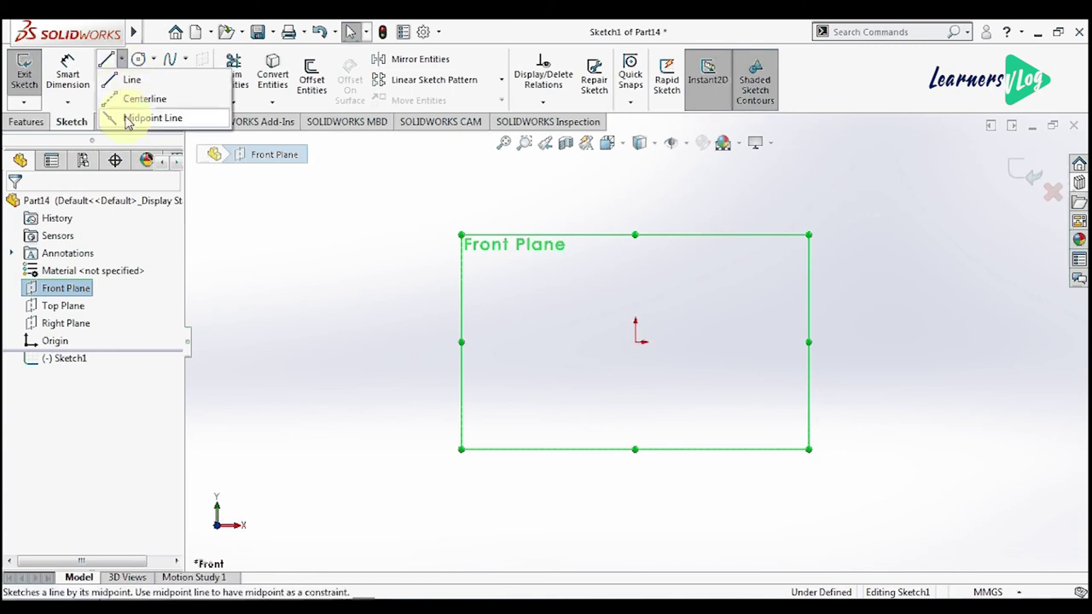
left_click(141, 115)
left_click(635, 341)
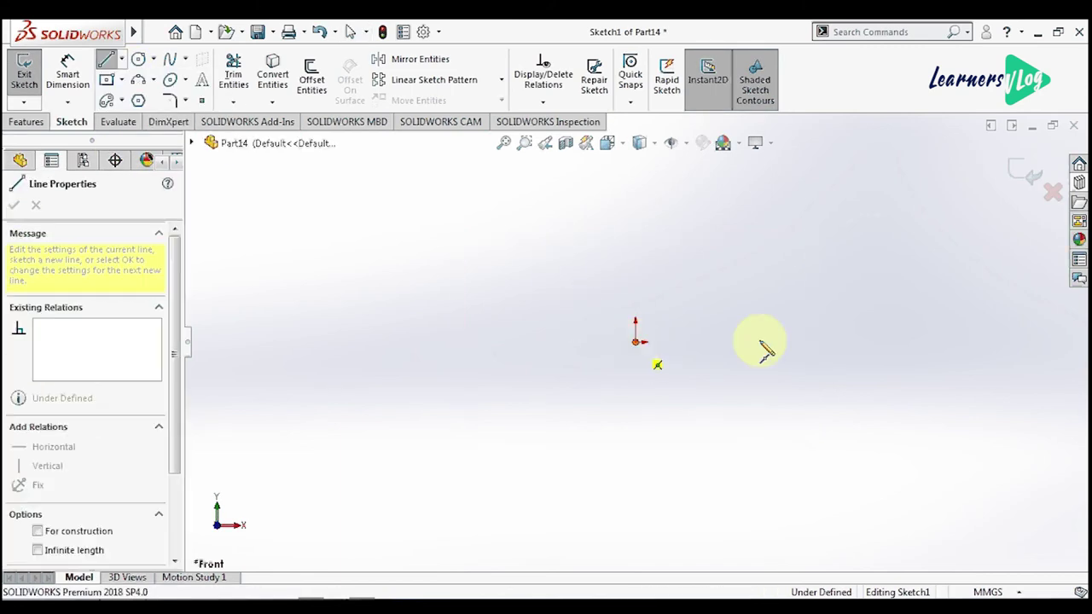
left_click(760, 342)
Step: Convert the horizontal line into construction geometry and switch to the Center Rectangle tool
key("Escape")
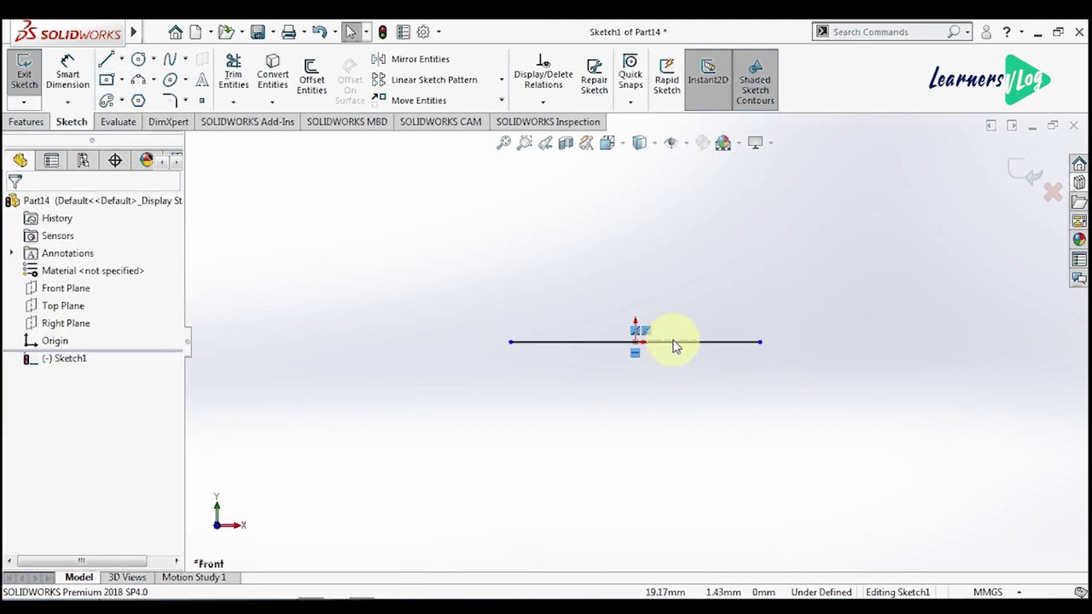
left_click(674, 343)
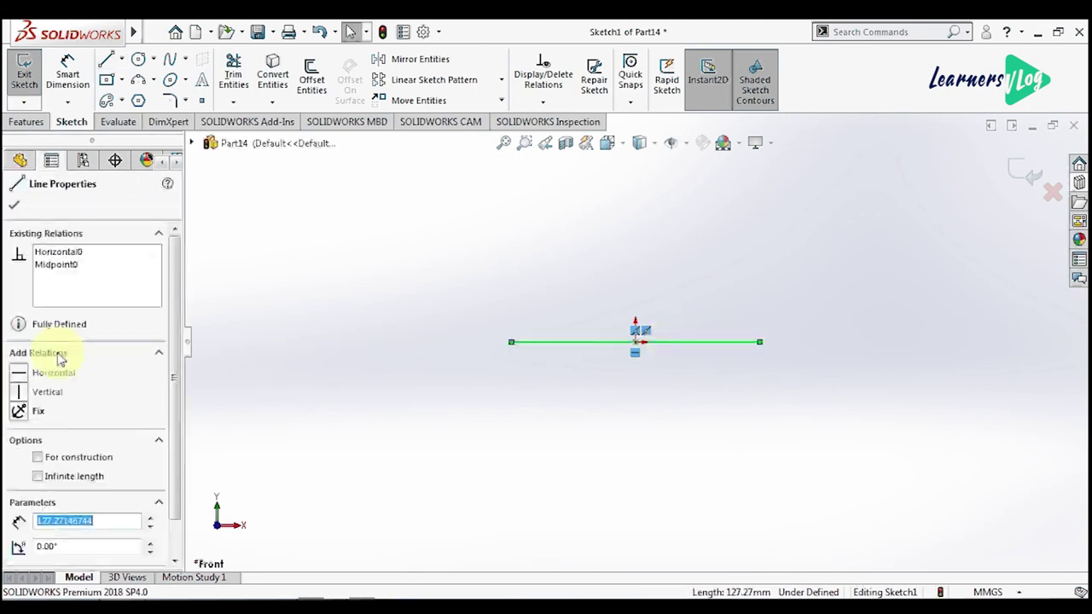
left_click(38, 457)
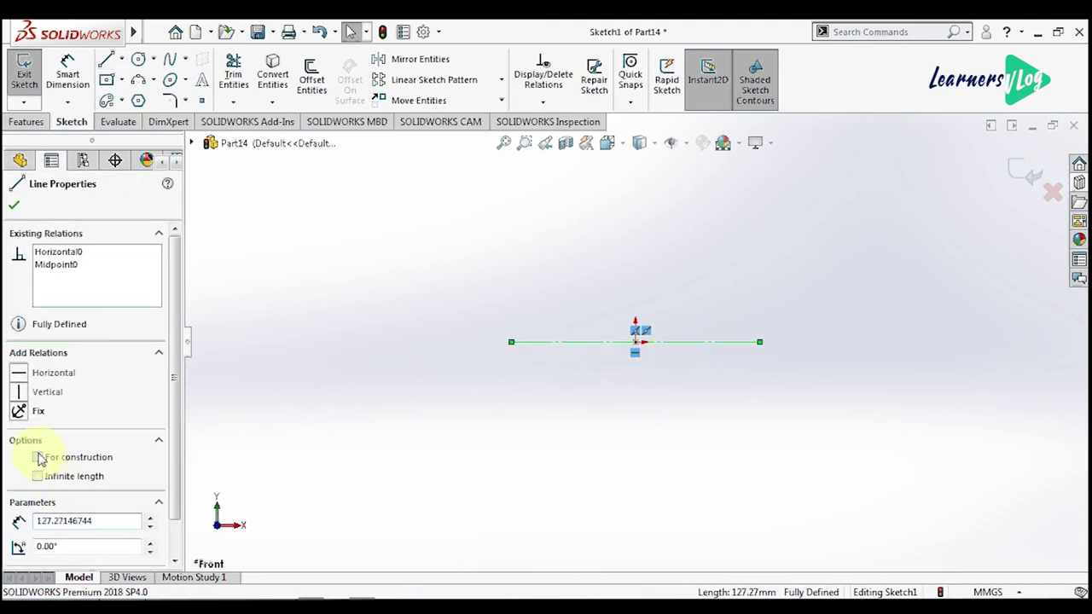
left_click(18, 205)
left_click(121, 59)
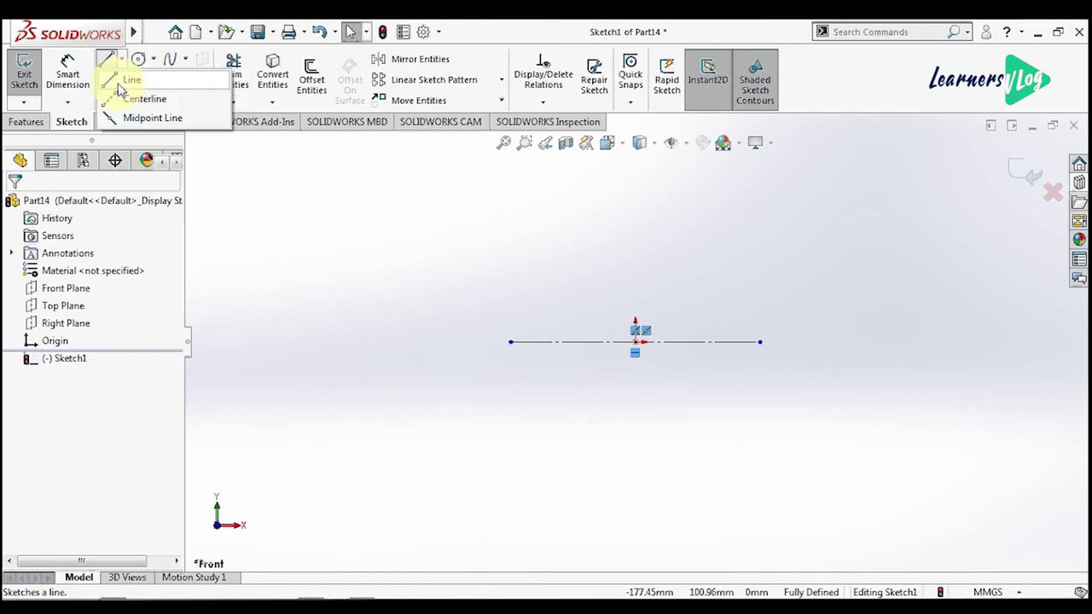
left_click(128, 80)
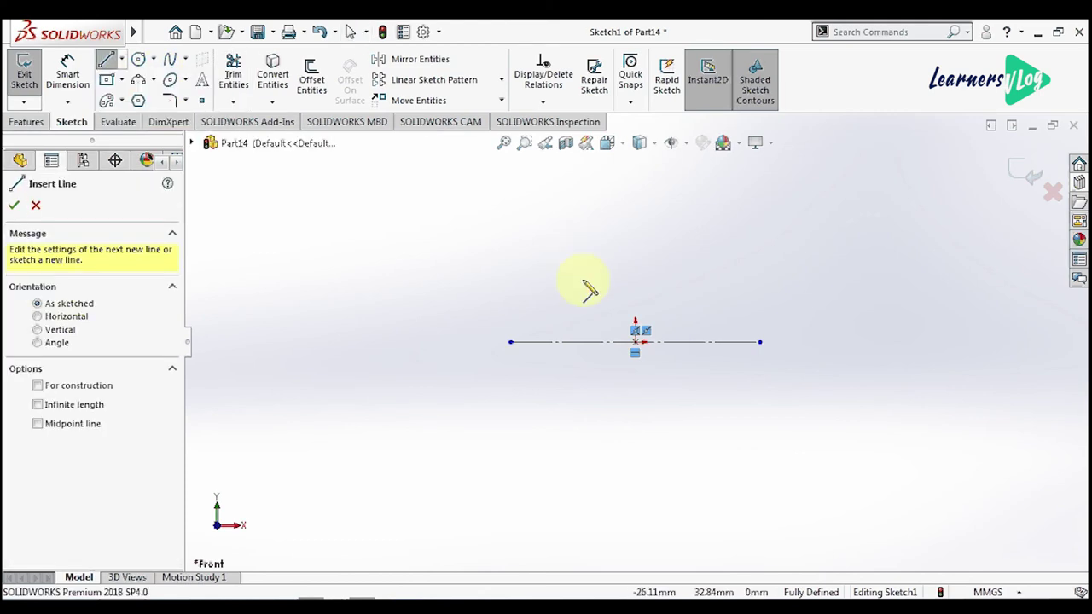
left_click(106, 79)
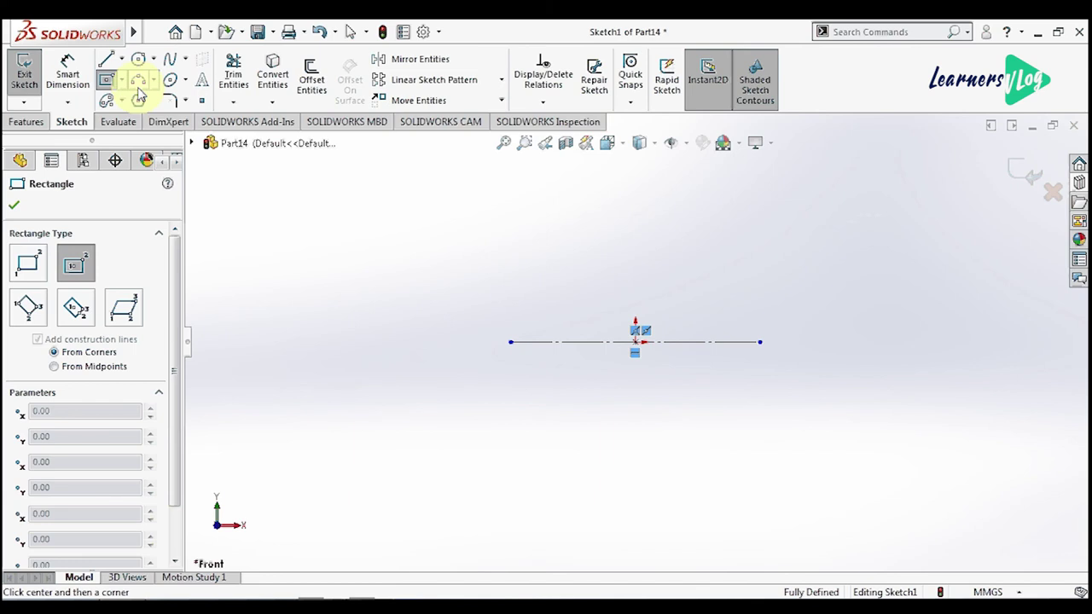
Step: Draw a long thin centre rectangle above the centreline and pull its lower-left corner down
left_click(641, 288)
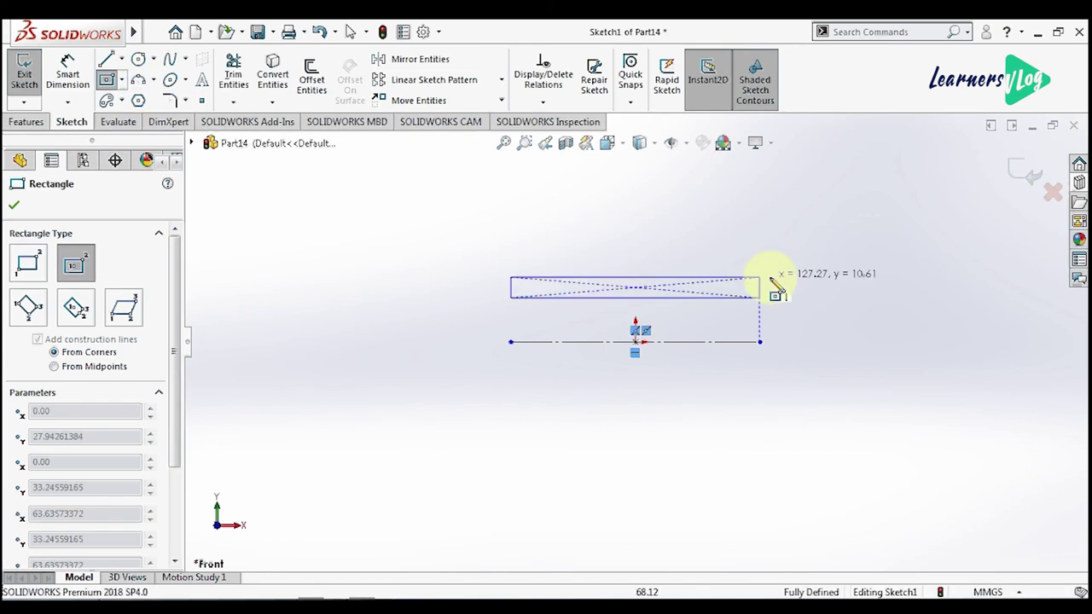
left_click(767, 289)
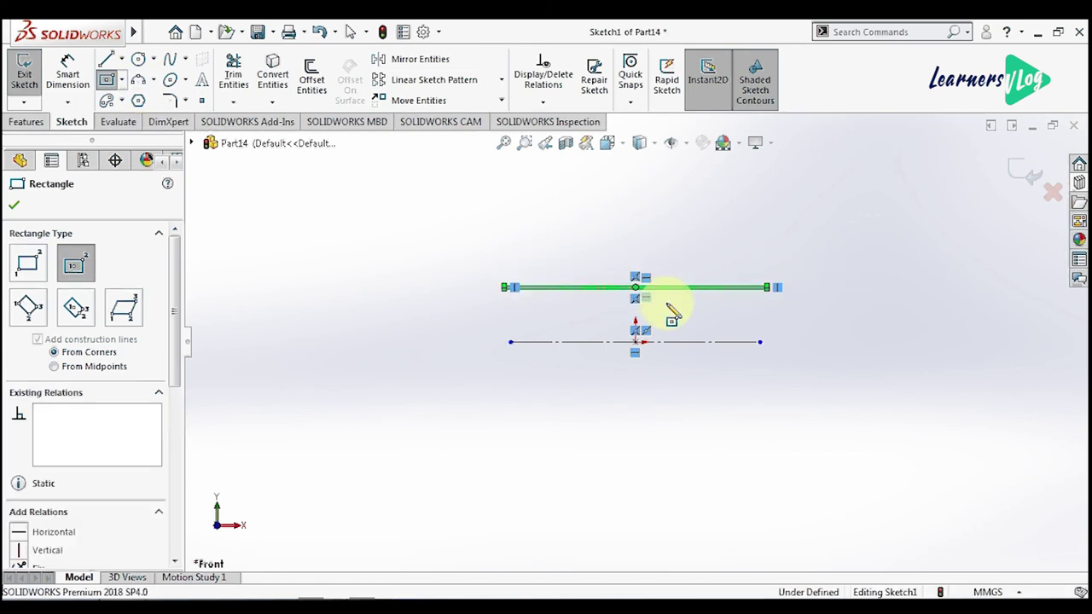
scroll(671, 309, "down", 2)
key("Escape")
scroll(444, 284, "down", 2)
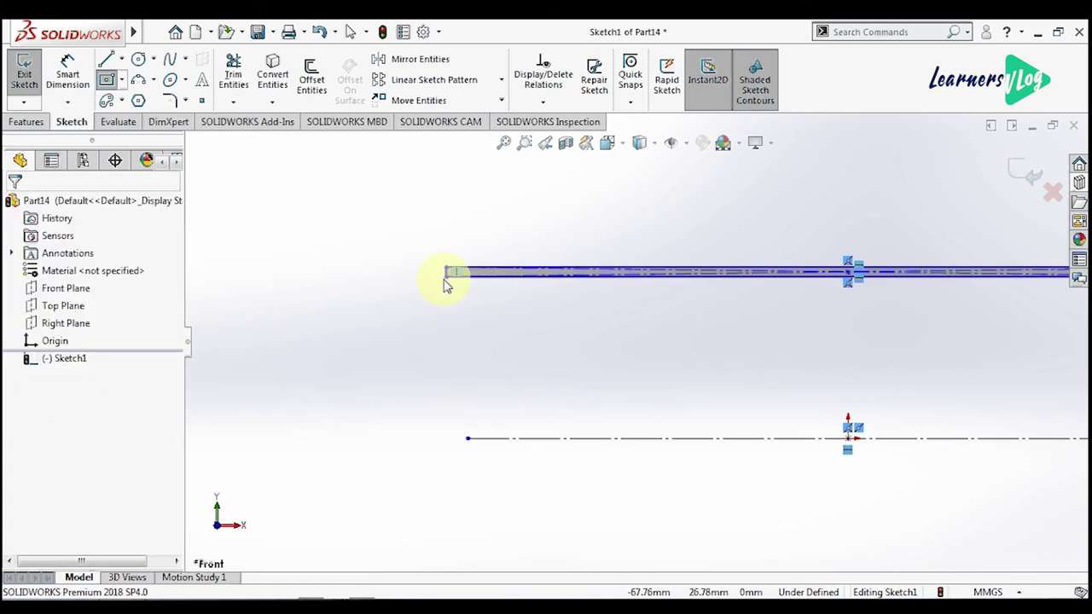
left_click_drag(445, 284, 444, 320)
scroll(333, 277, "up", 1)
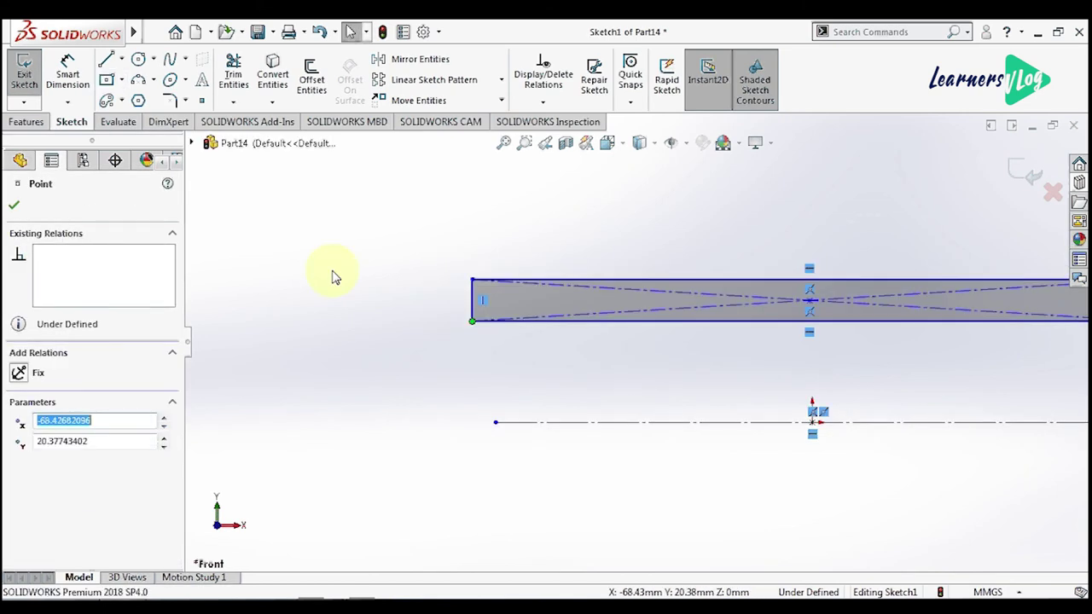
scroll(879, 458, "up", 1)
Step: Dimension the rectangle's bottom edge 20 mm and top edge 30 mm from the centreline
left_click(68, 73)
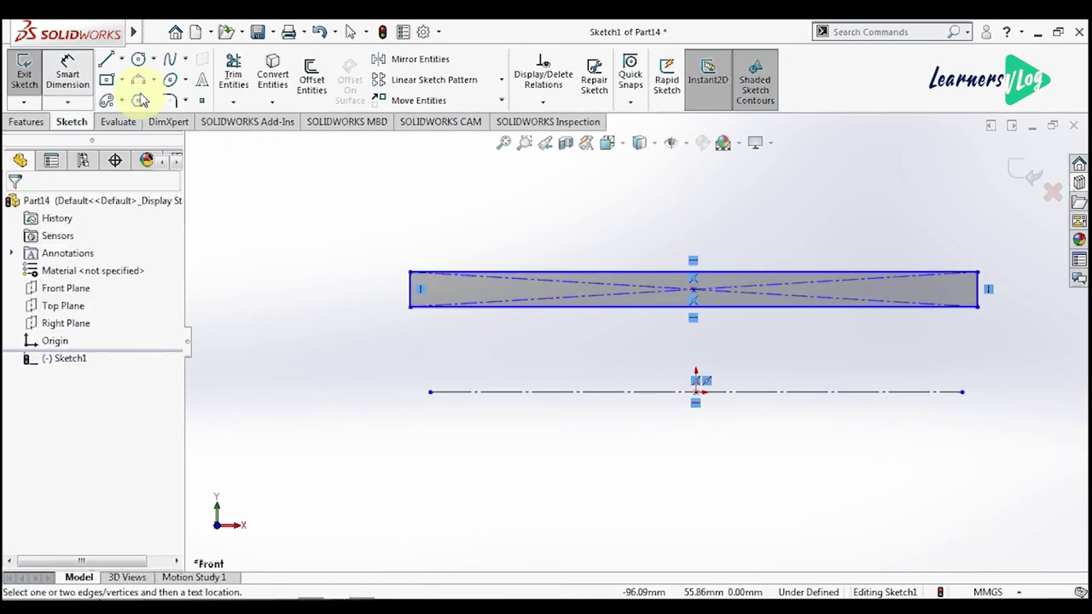
left_click(540, 307)
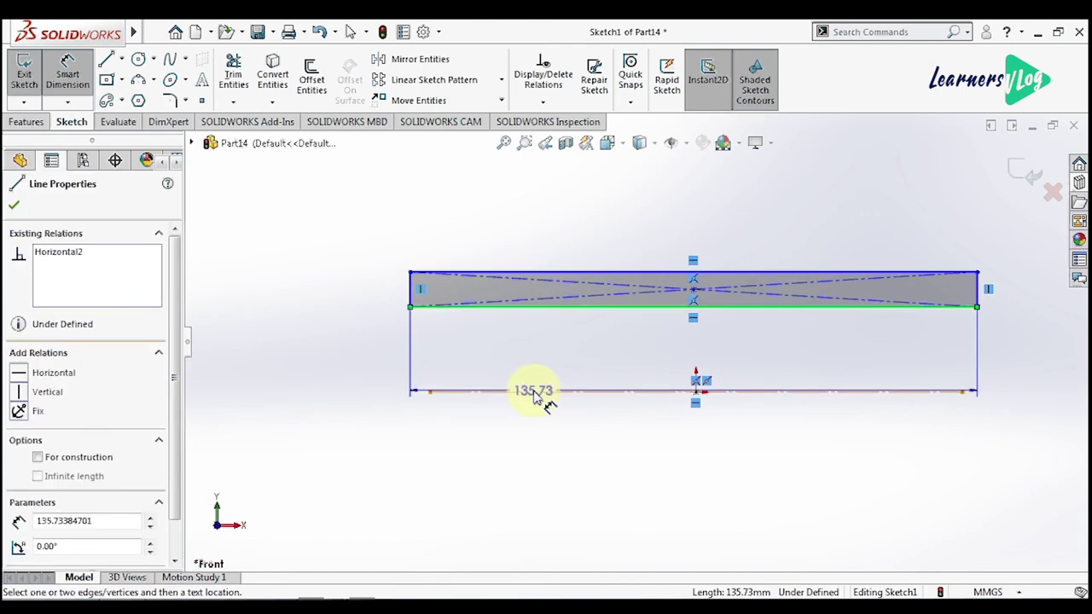
left_click(535, 392)
left_click(359, 359)
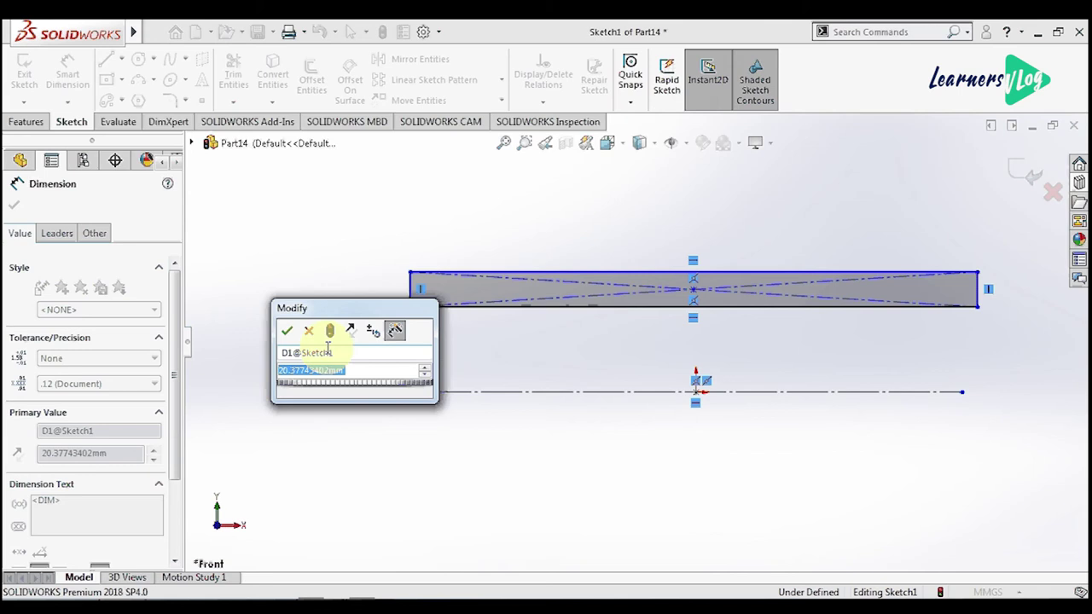
type("2")
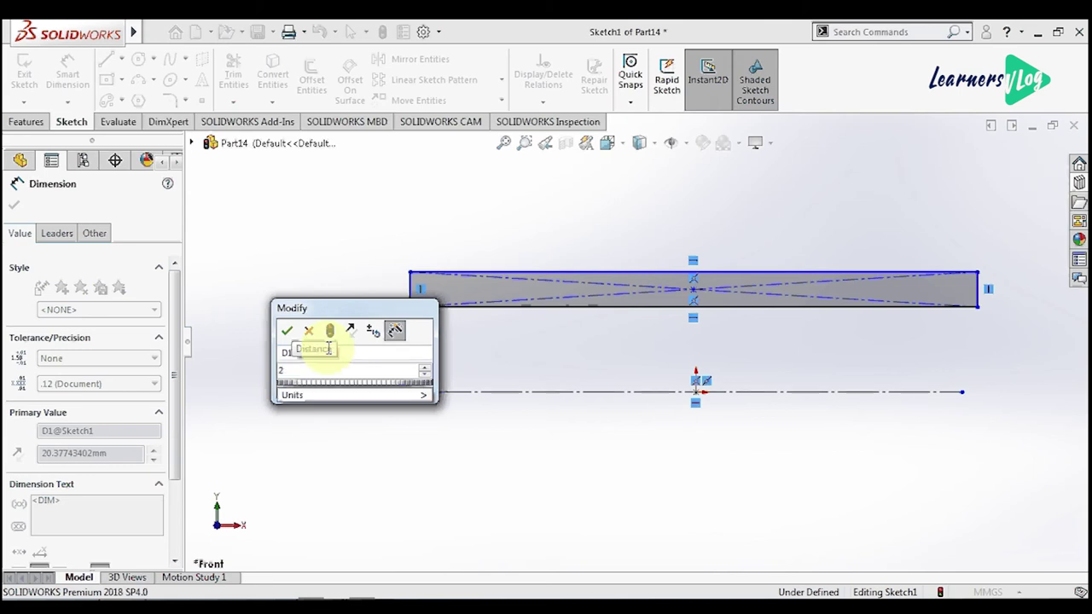
type("0")
key("Return")
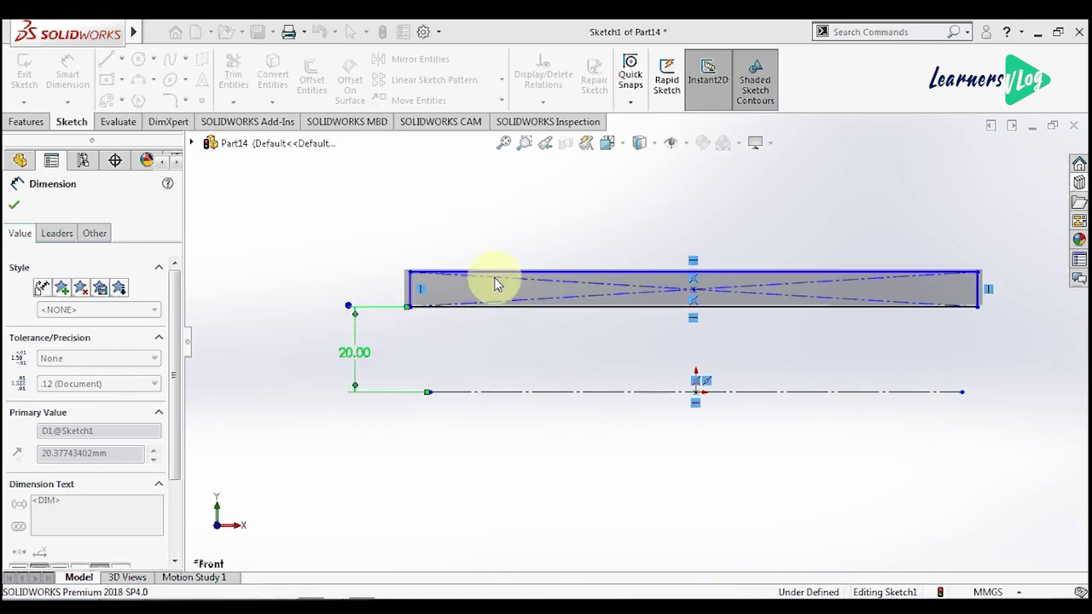
left_click(571, 273)
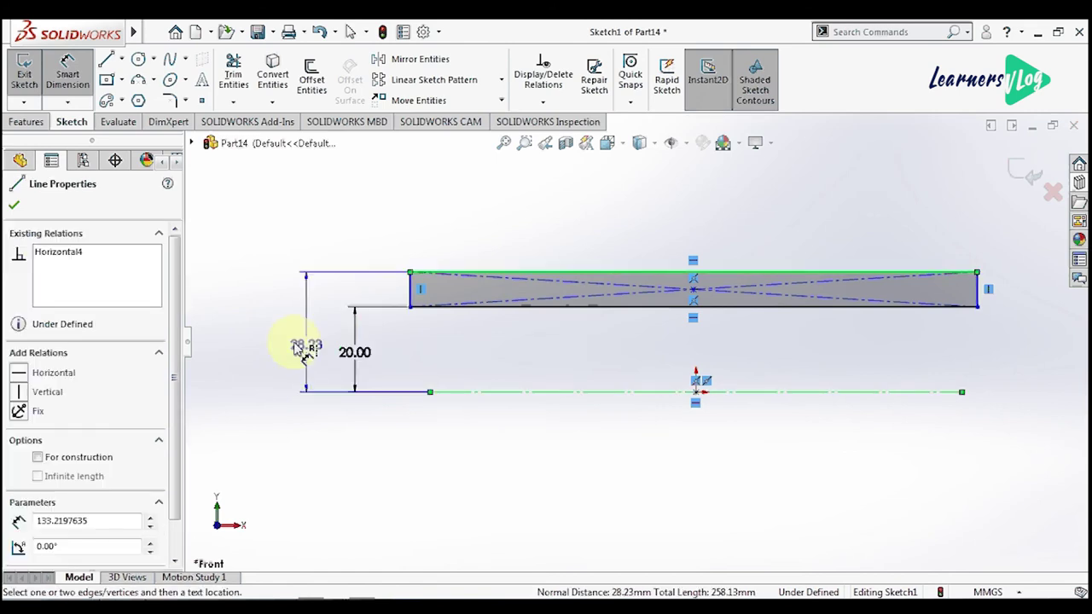
left_click(295, 345)
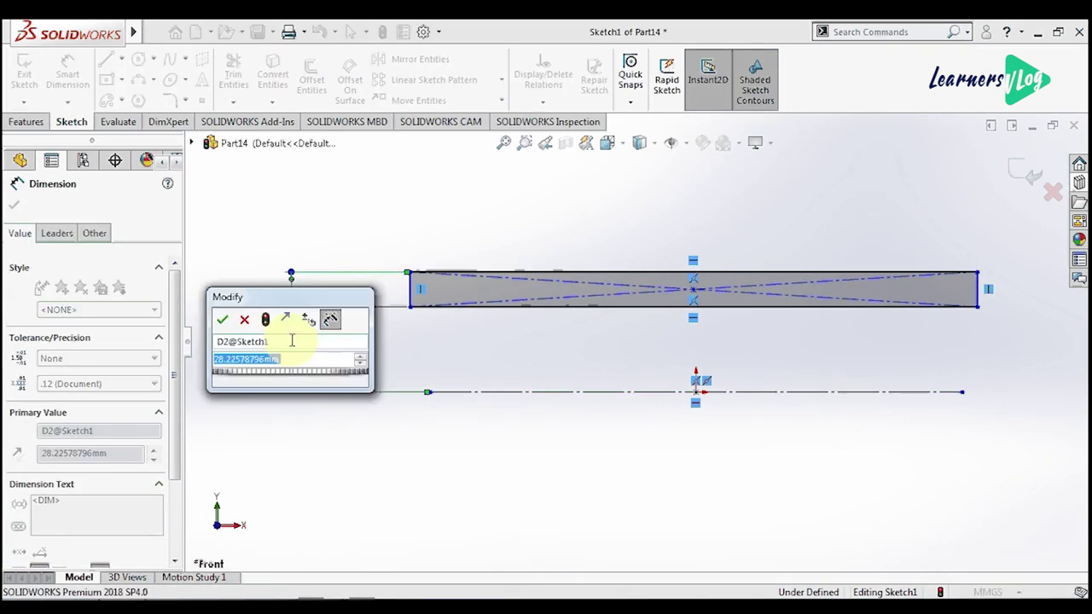
type("20")
left_click(243, 320)
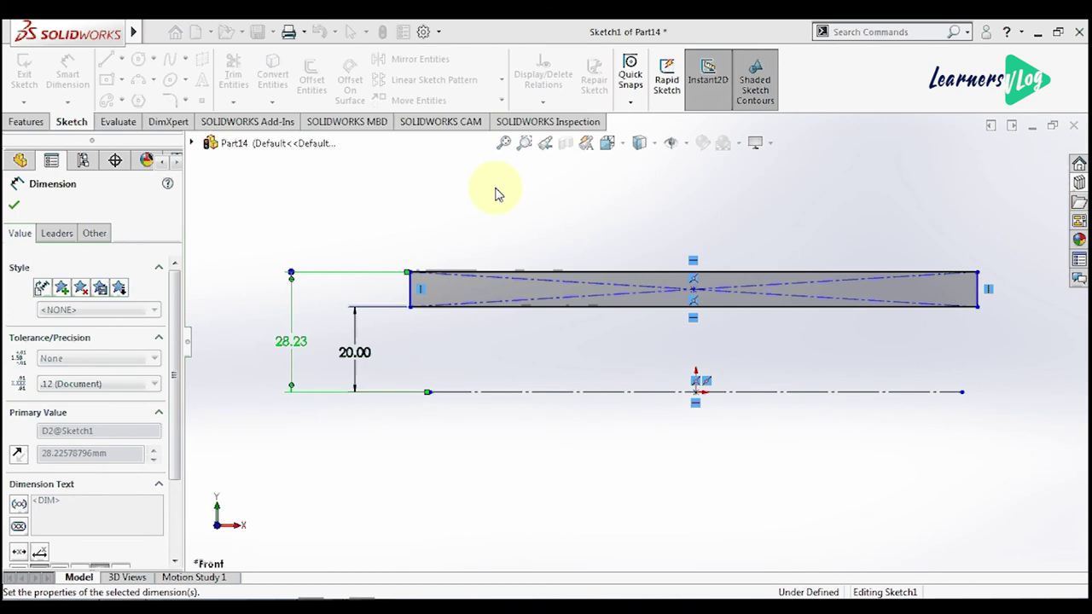
left_click(499, 195)
Step: Make the rectangle centre vertical with the origin and set the width to 150
left_click(696, 288)
left_click(697, 391, "ctrl")
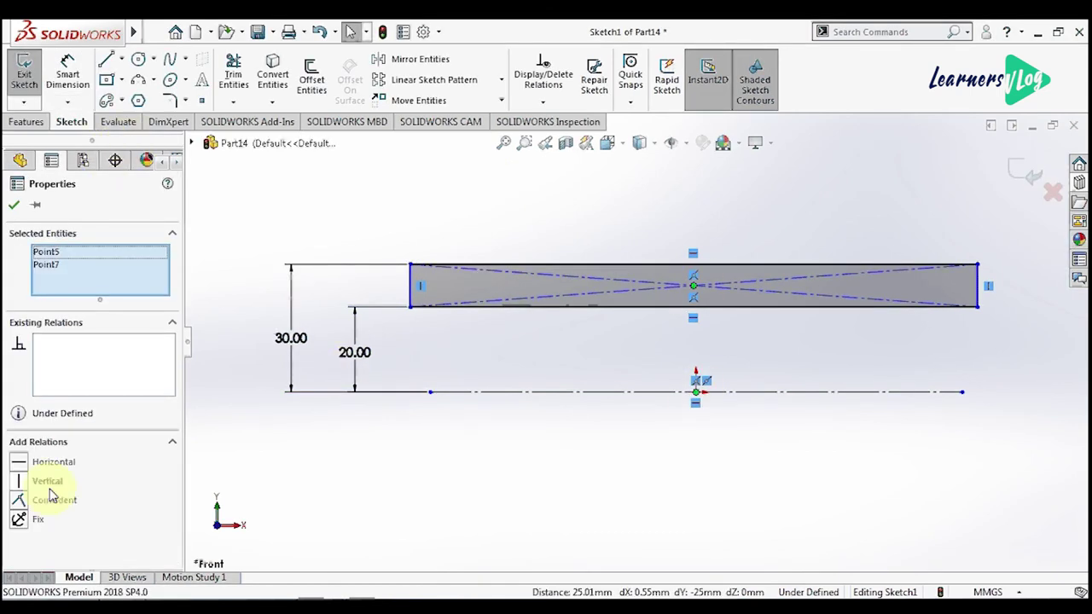
left_click(49, 482)
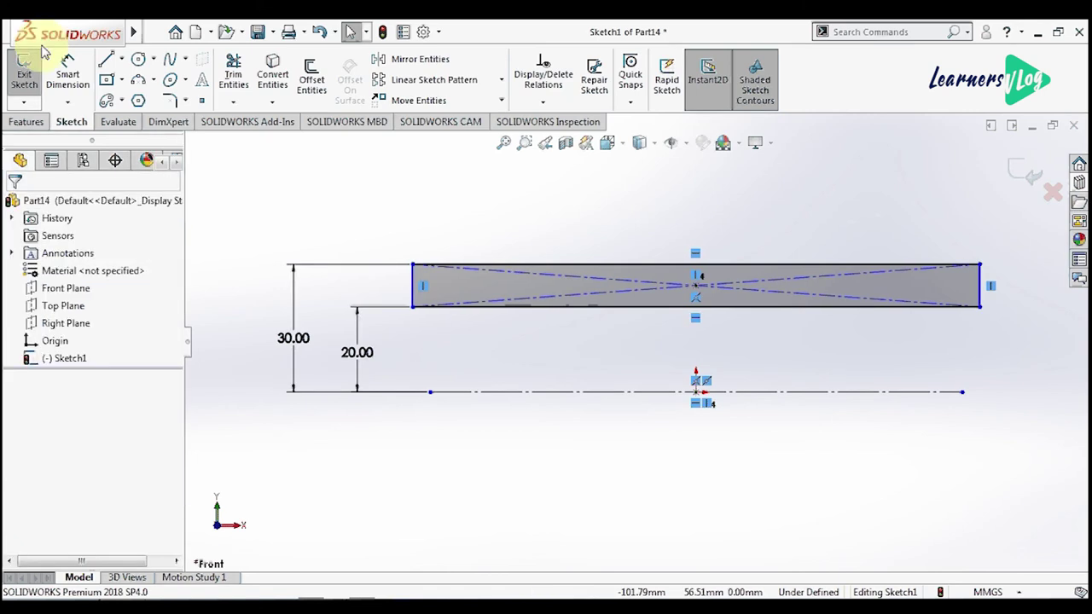
left_click(67, 72)
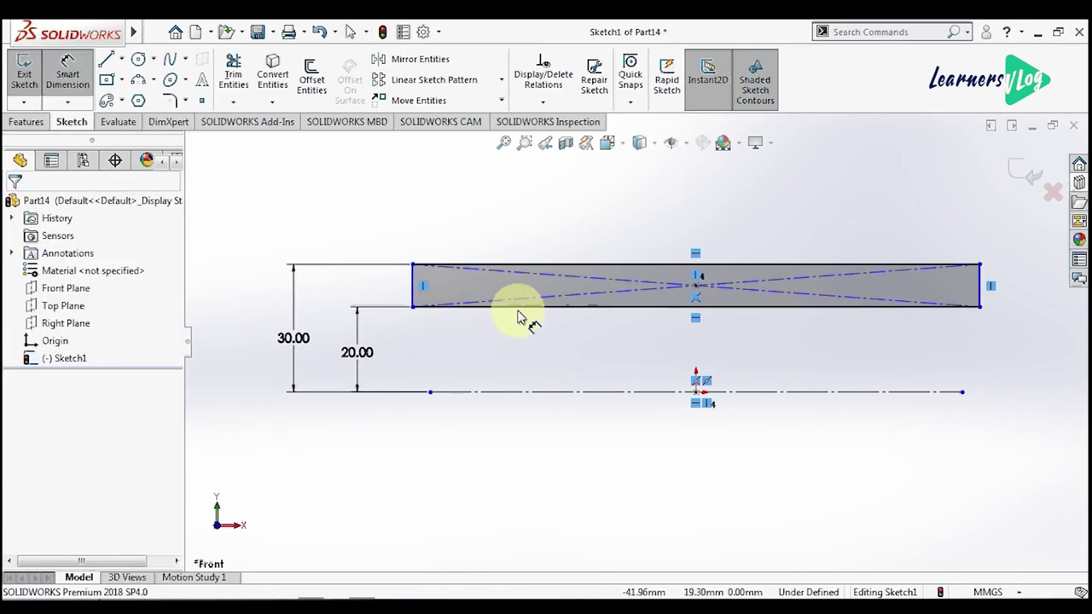
left_click(517, 311)
left_click(572, 454)
type("150")
key("Return")
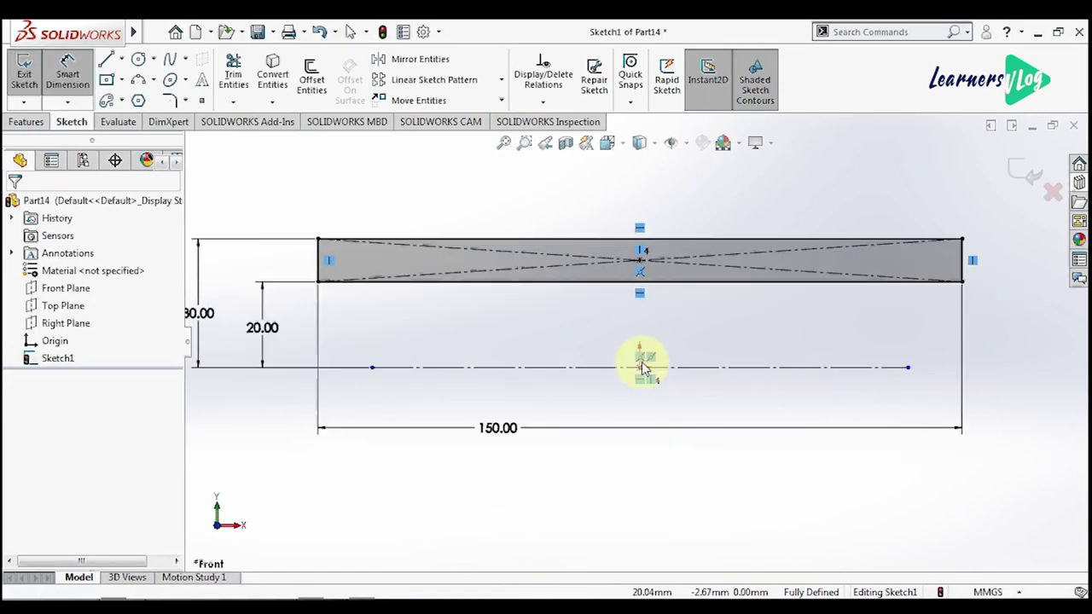
left_click(25, 122)
Step: Revolve the sketch 360° about the centreline to form a hollow tube
left_click(104, 89)
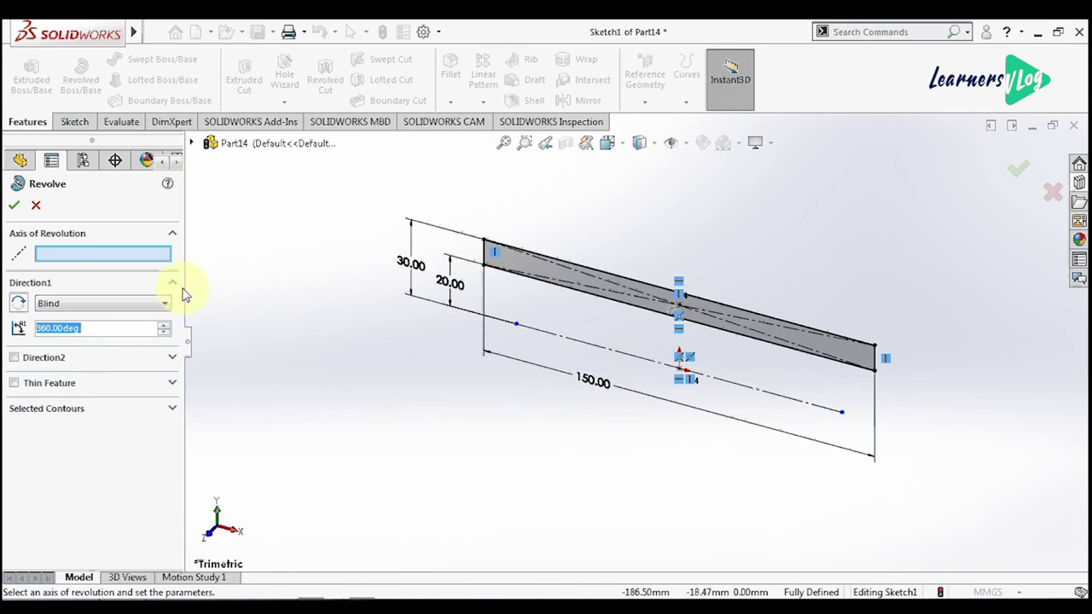
left_click(535, 331)
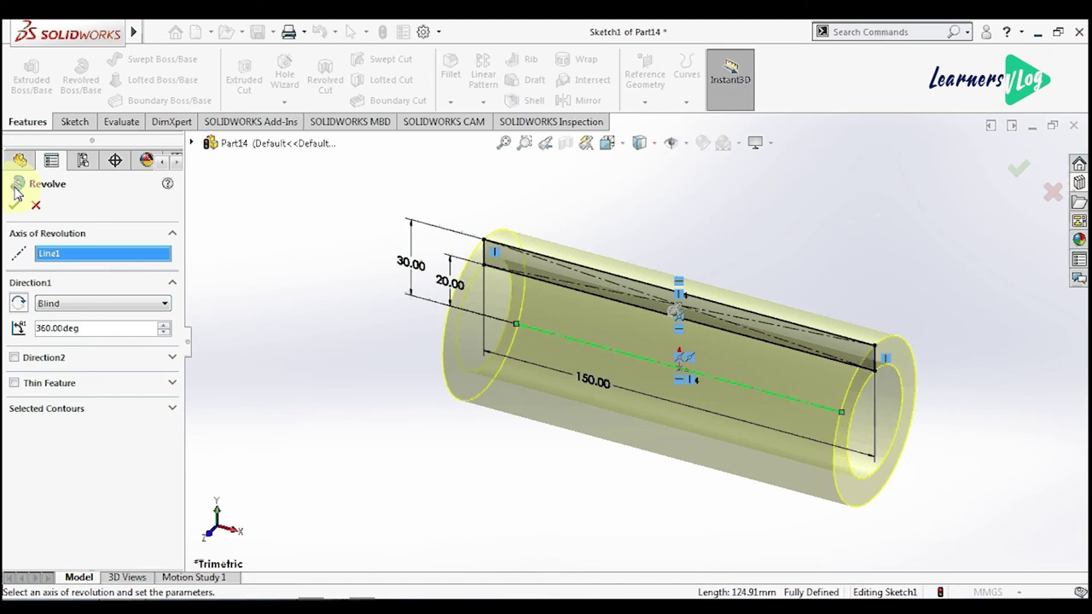
key("Return")
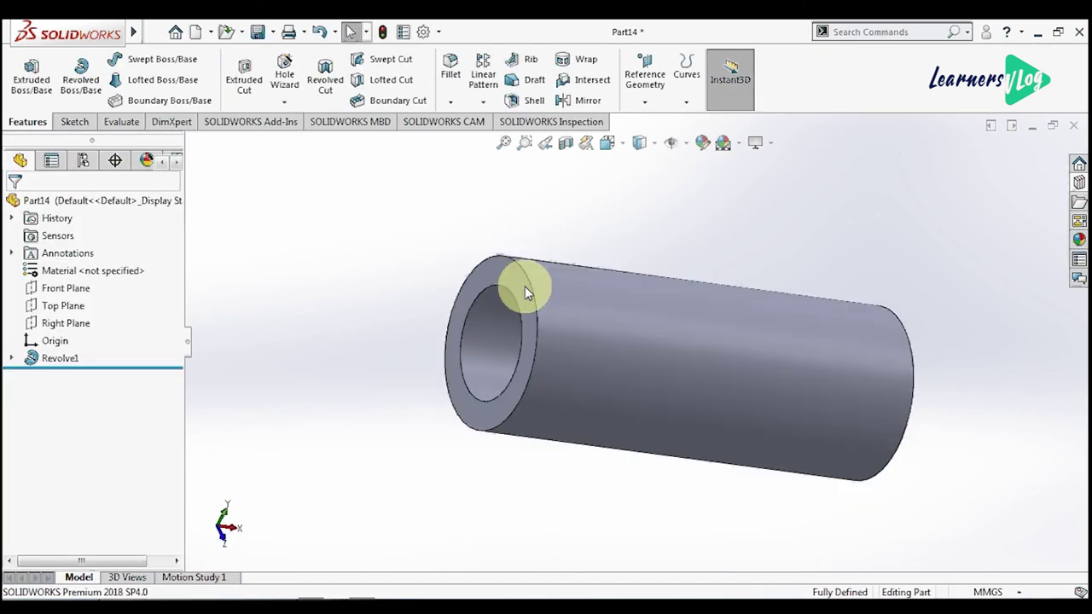
Step: Chamfer the tube's front outer edge by 5 mm at 45°
left_click(526, 290)
left_click(483, 101)
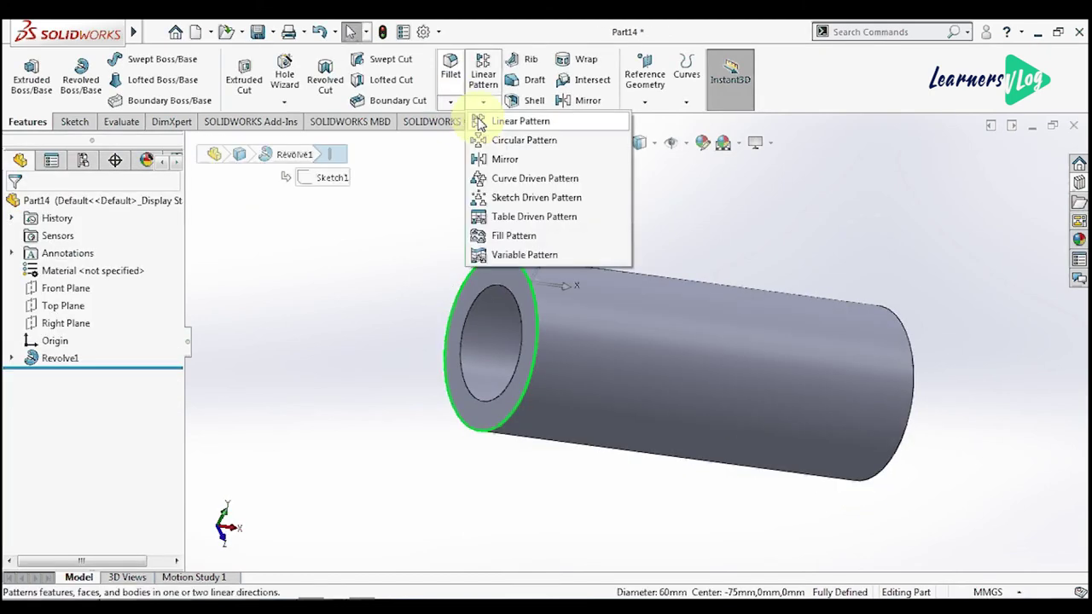
left_click(337, 152)
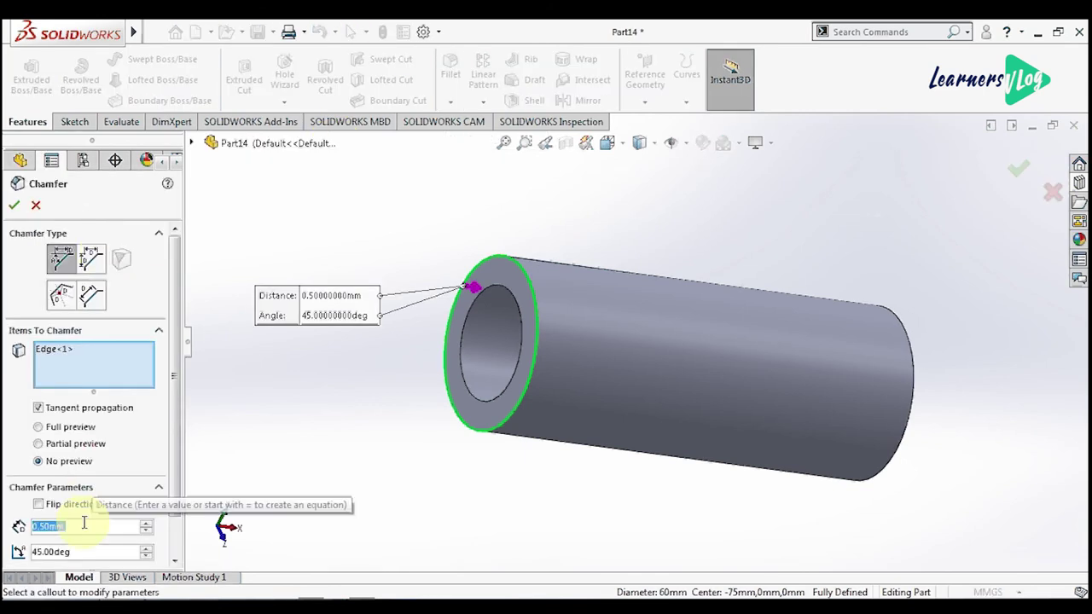
type("5")
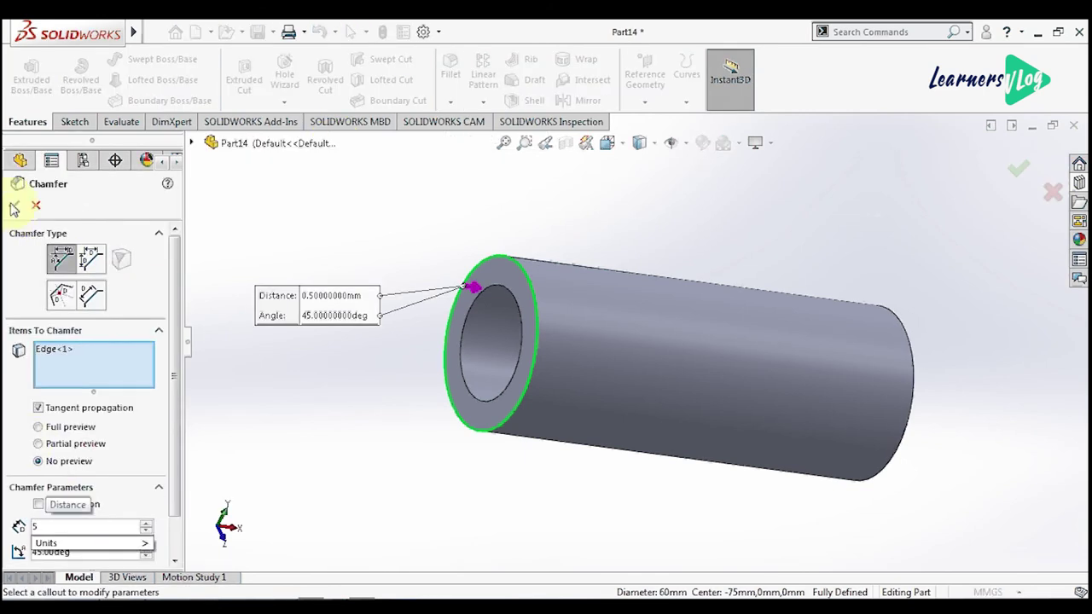
key("Return")
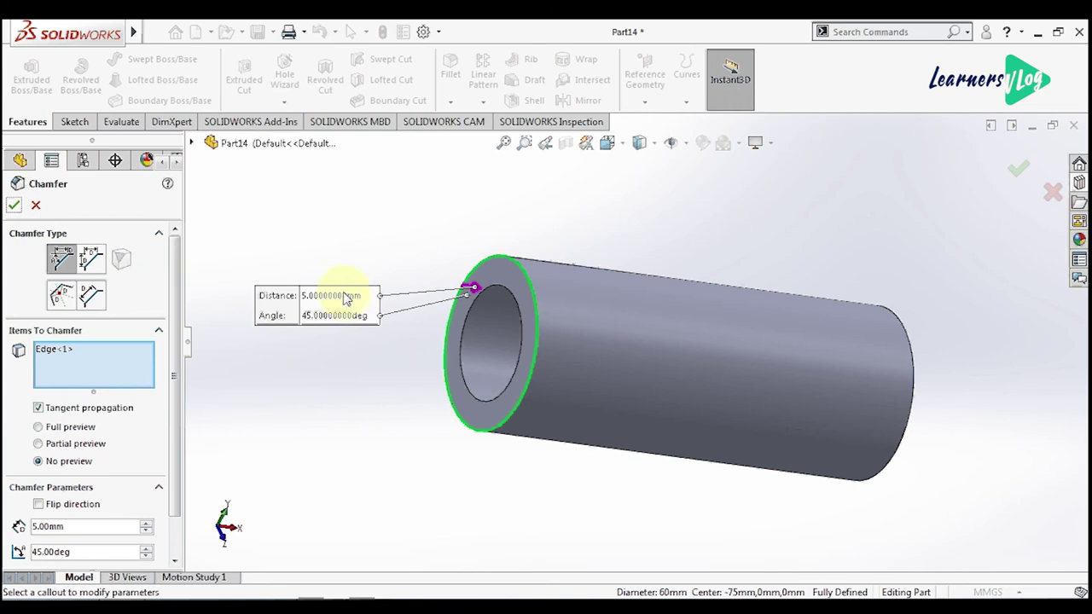
left_click(14, 205)
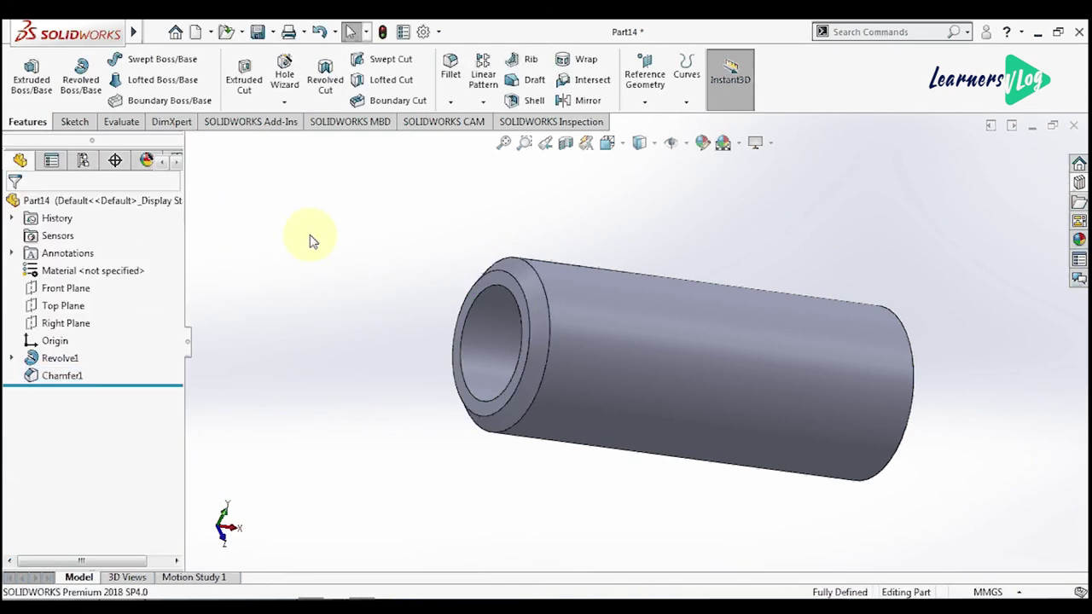
Step: Save the chamfered tube as pipe 2 in New folder (2), close it, and begin a new part
key("ctrl+s")
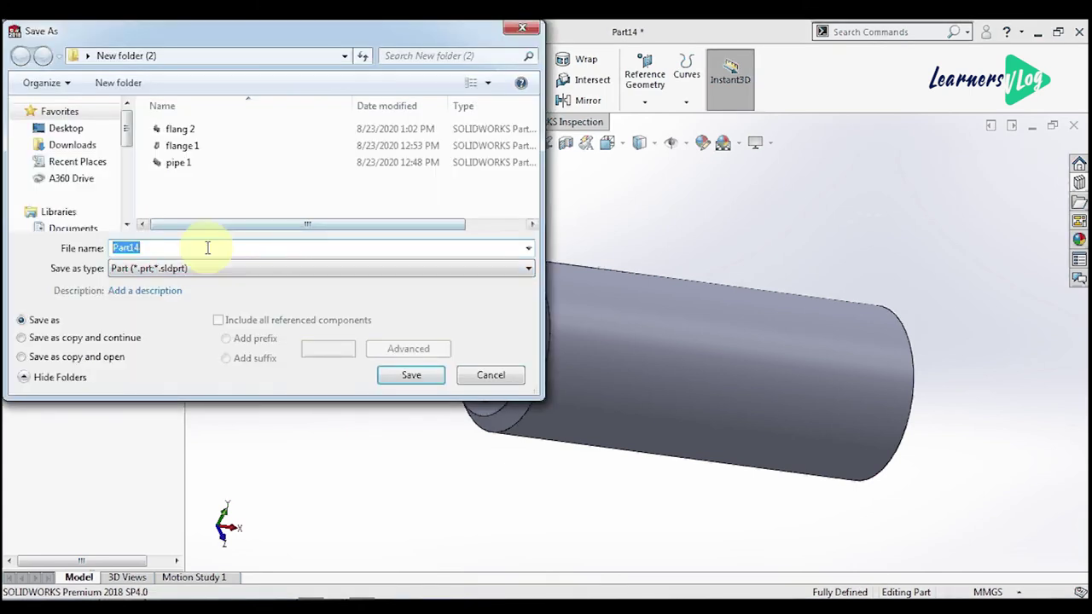
left_click(177, 250)
key("ctrl+a")
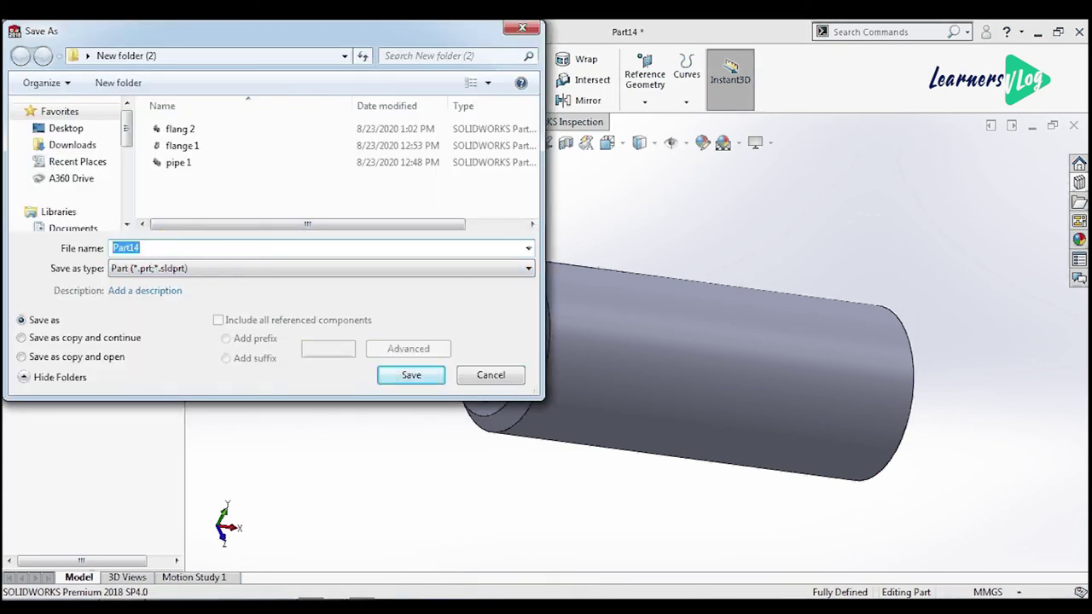
type("pip")
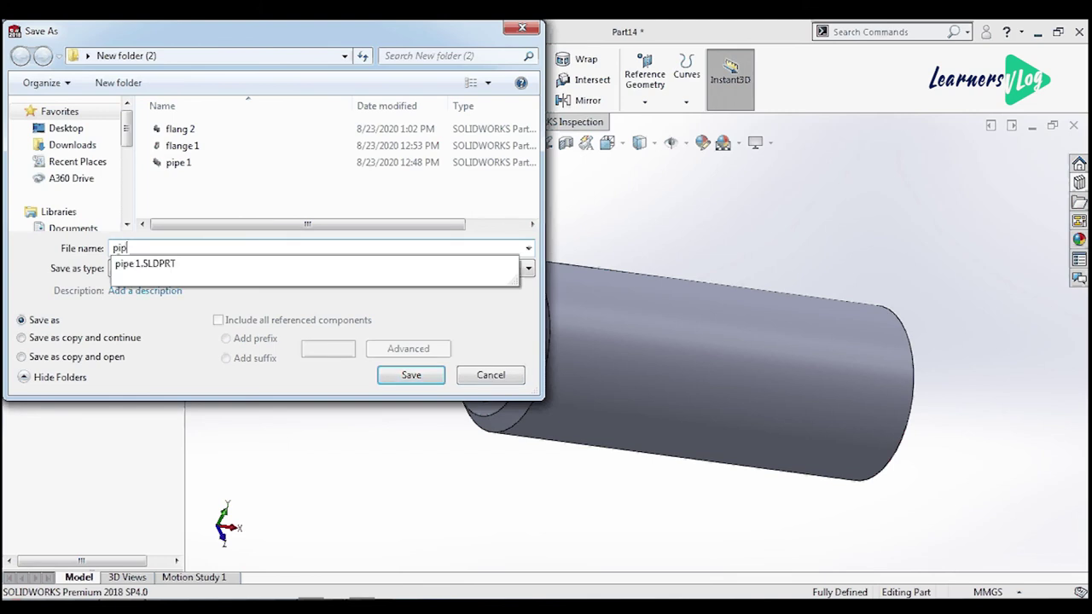
type("e 3")
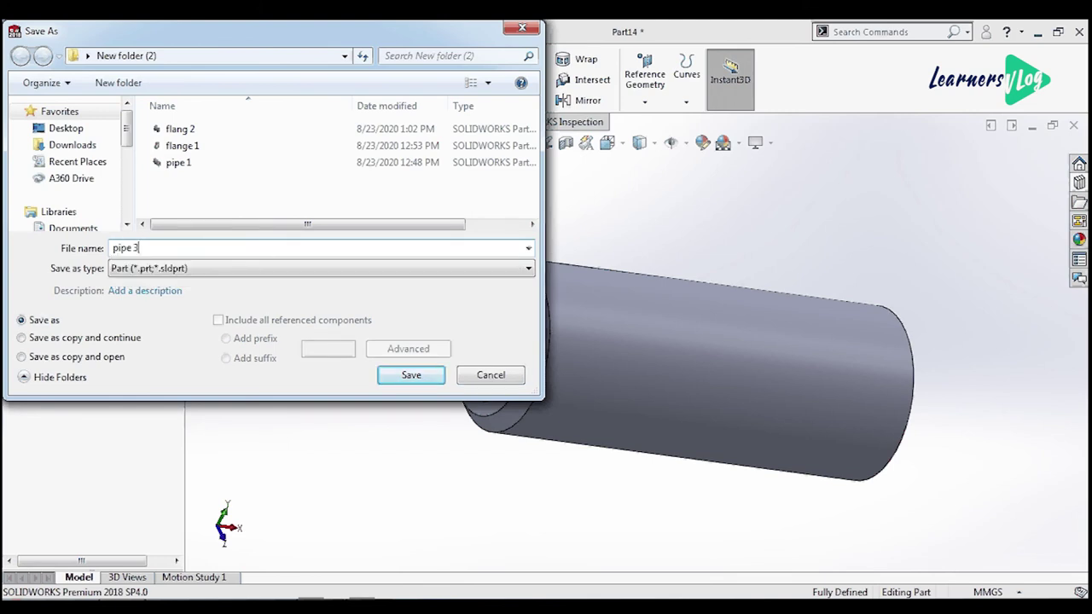
key("BackSpace")
type("2")
left_click(408, 368)
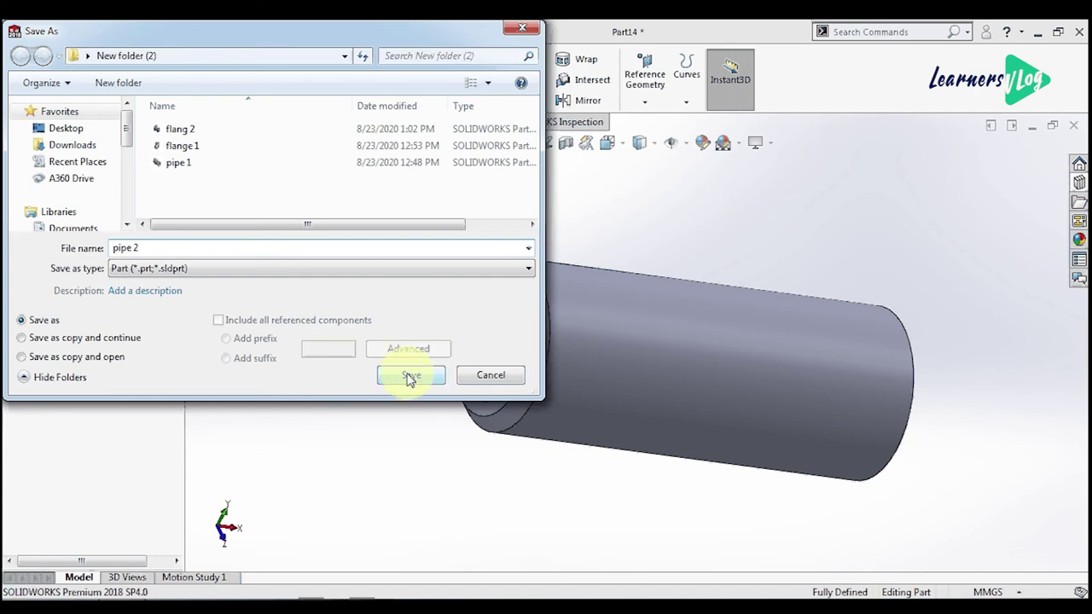
left_click(1075, 126)
left_click(192, 33)
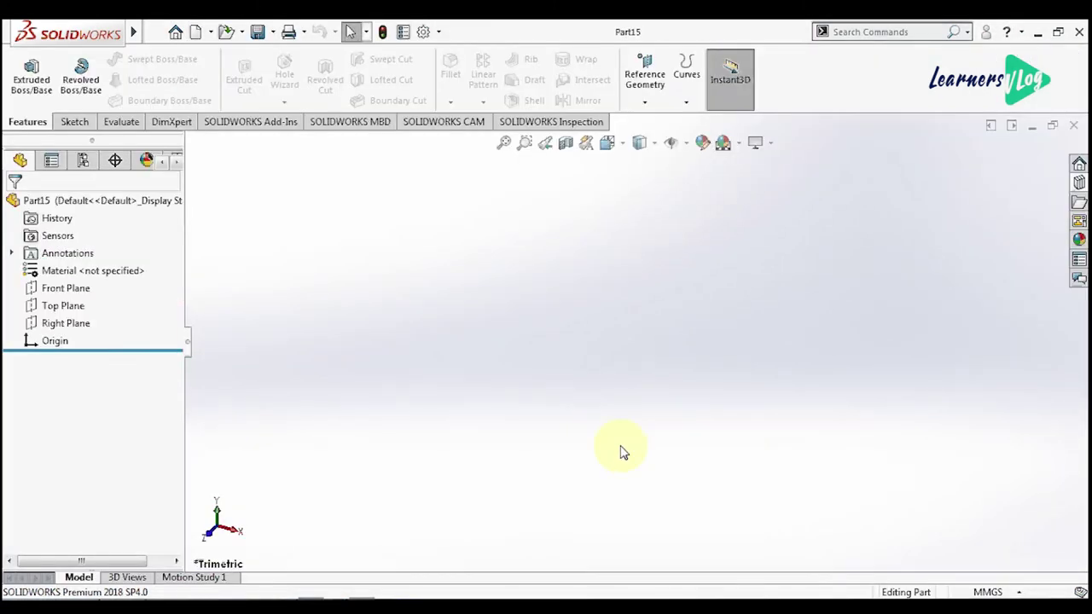
Step: Start a sketch on the Front Plane and draw a horizontal construction line through the origin
left_click(76, 121)
left_click(75, 290)
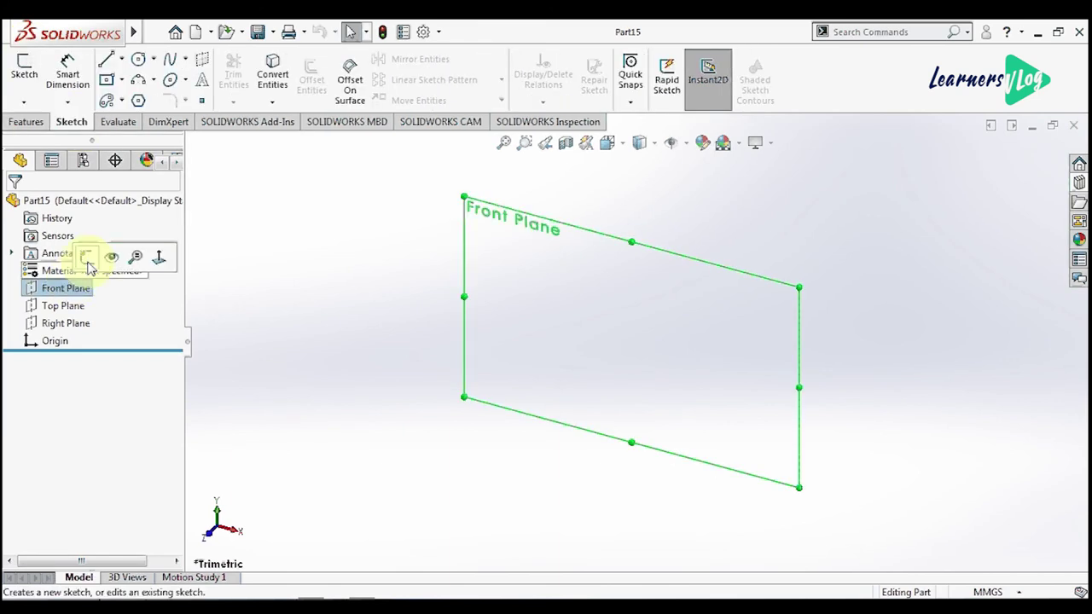
left_click(85, 256)
left_click(107, 60)
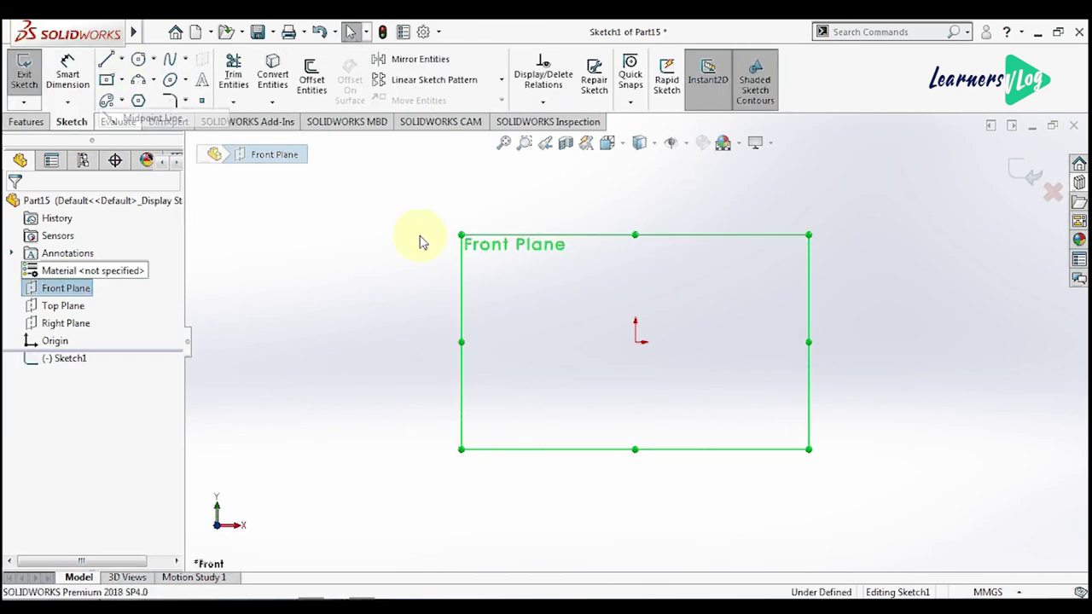
left_click(636, 342)
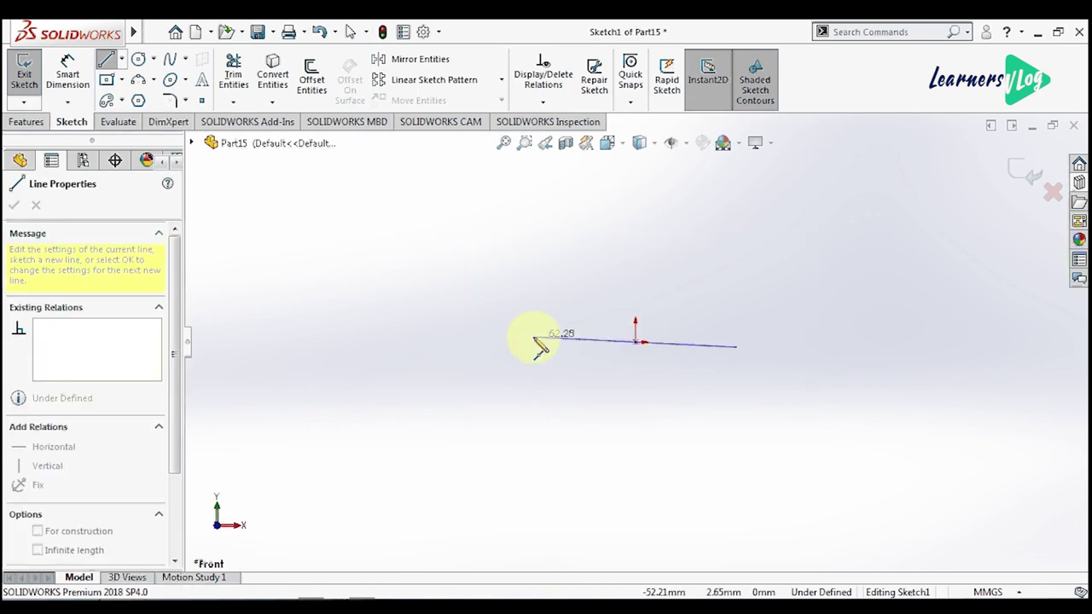
left_click(532, 342)
key("Escape")
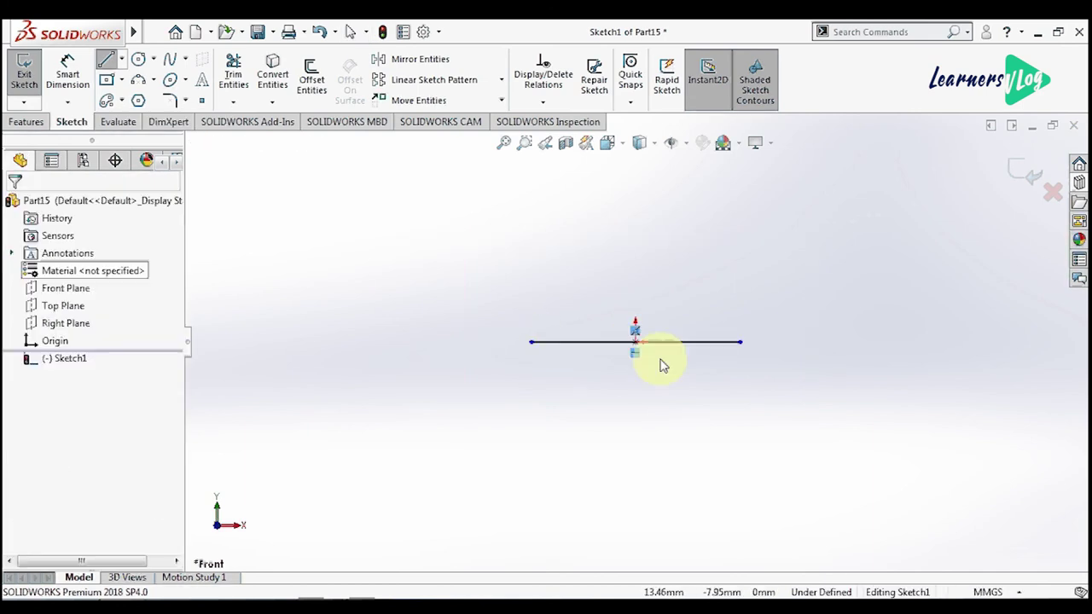
left_click(661, 345)
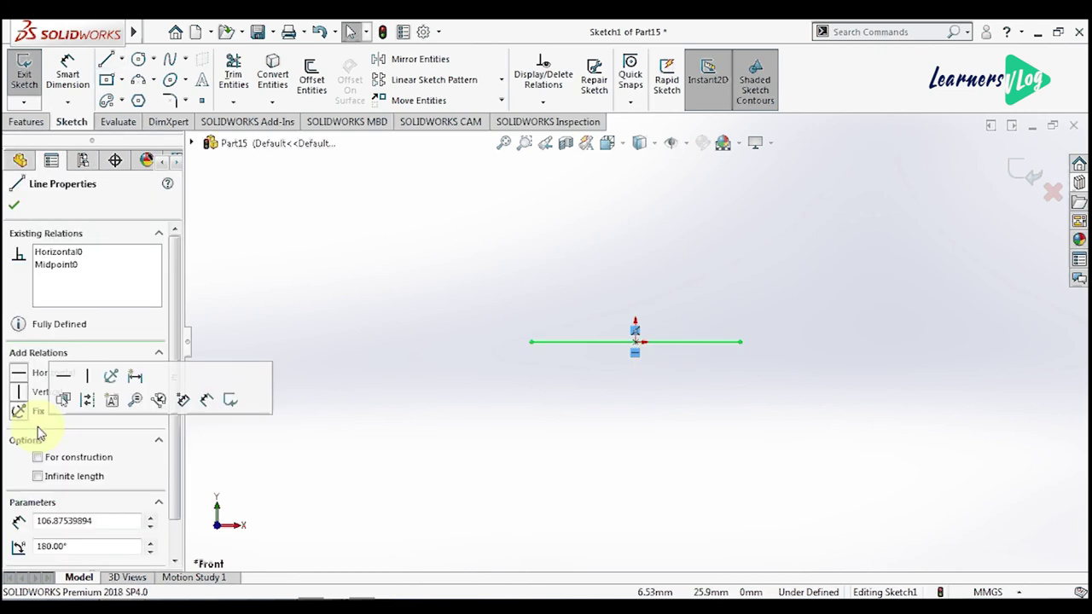
left_click(38, 458)
left_click(359, 317)
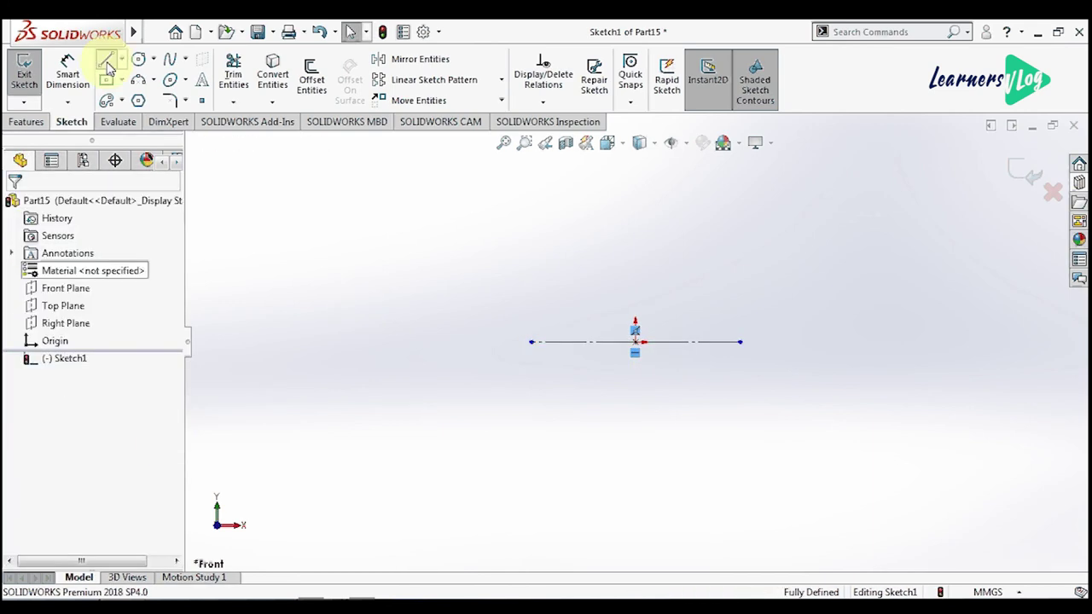
Step: Draw a closed six-sided stepped profile above the centreline
left_click(106, 60)
scroll(674, 230, "down", 2)
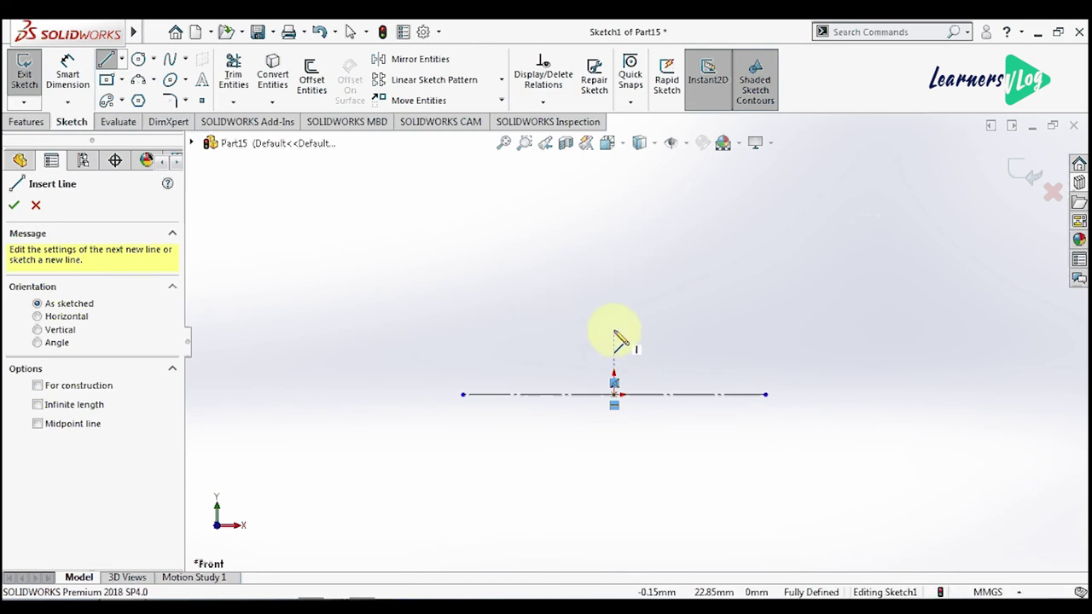
left_click(575, 328)
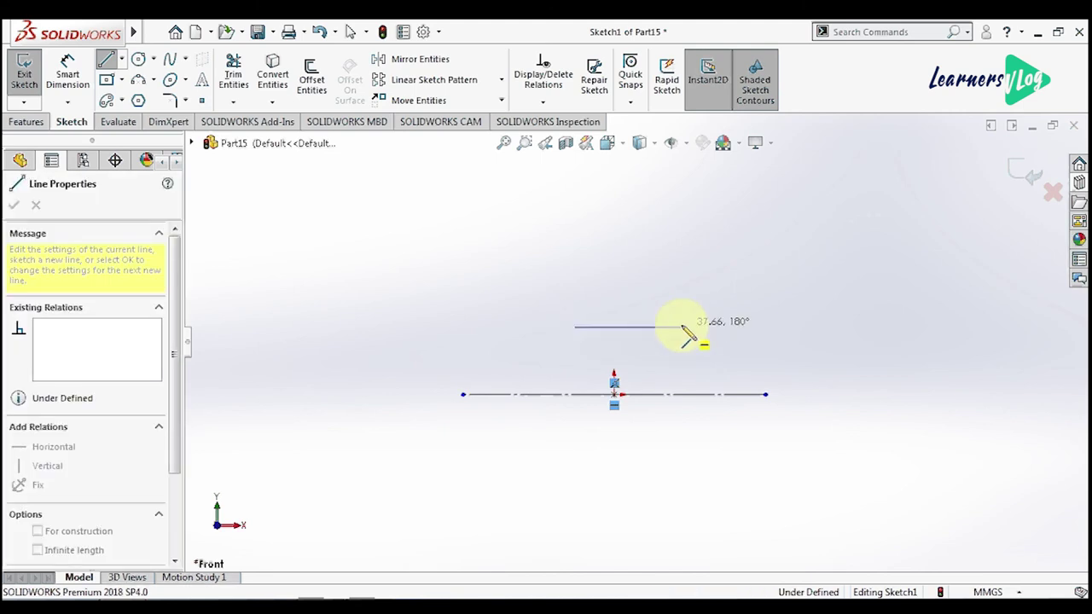
left_click(681, 326)
left_click(681, 214)
left_click(594, 214)
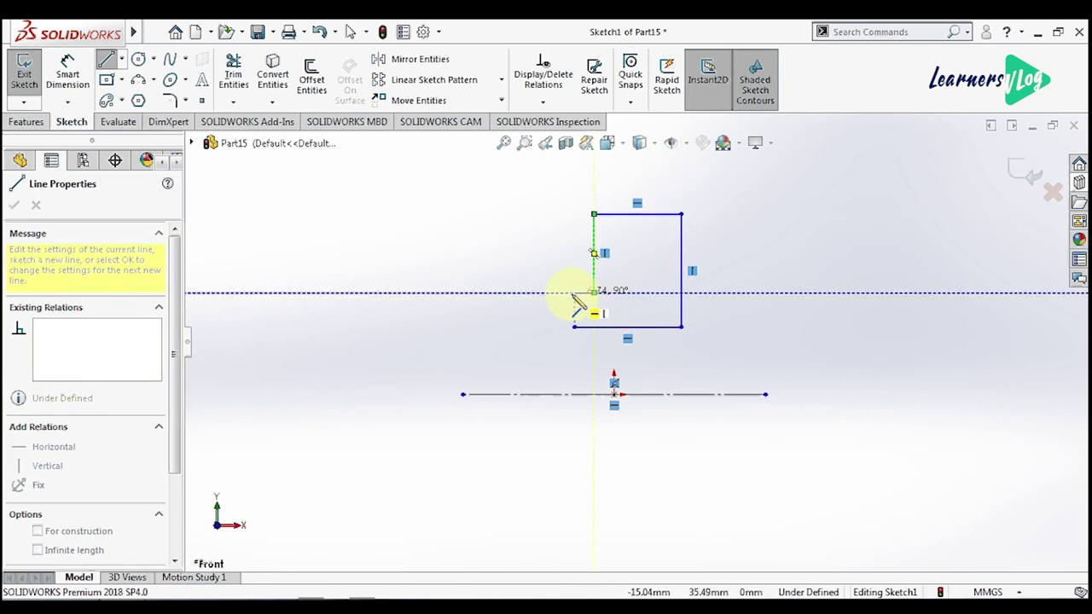
left_click(594, 292)
left_click(574, 291)
left_click(573, 327)
key("Escape")
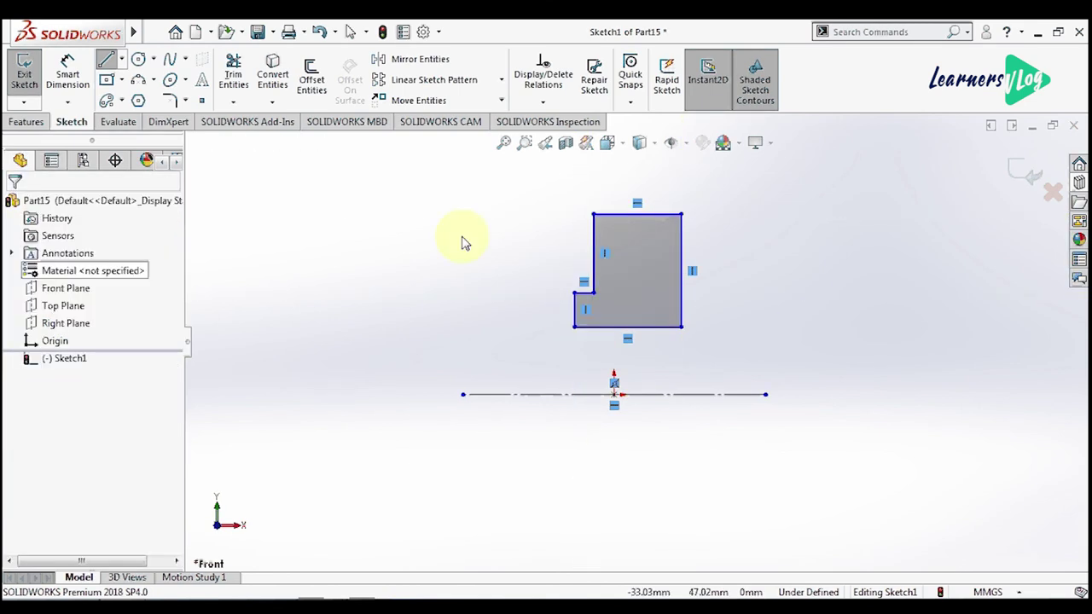
Step: Dimension the bottom edge 20 mm and the step 25 mm from the centreline
left_click(89, 82)
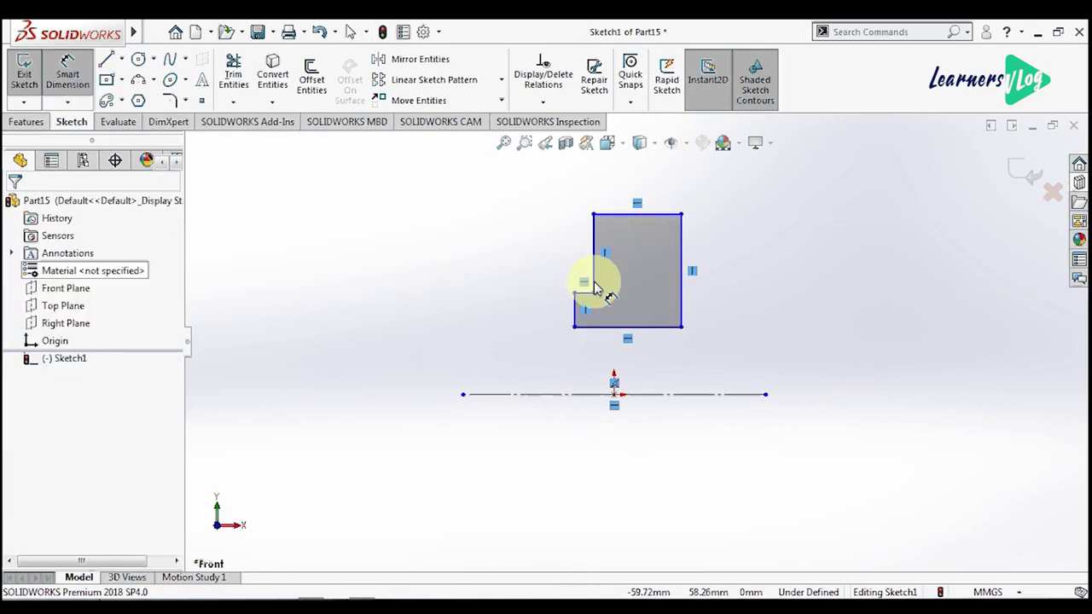
left_click(646, 327)
left_click(648, 394)
left_click(731, 367)
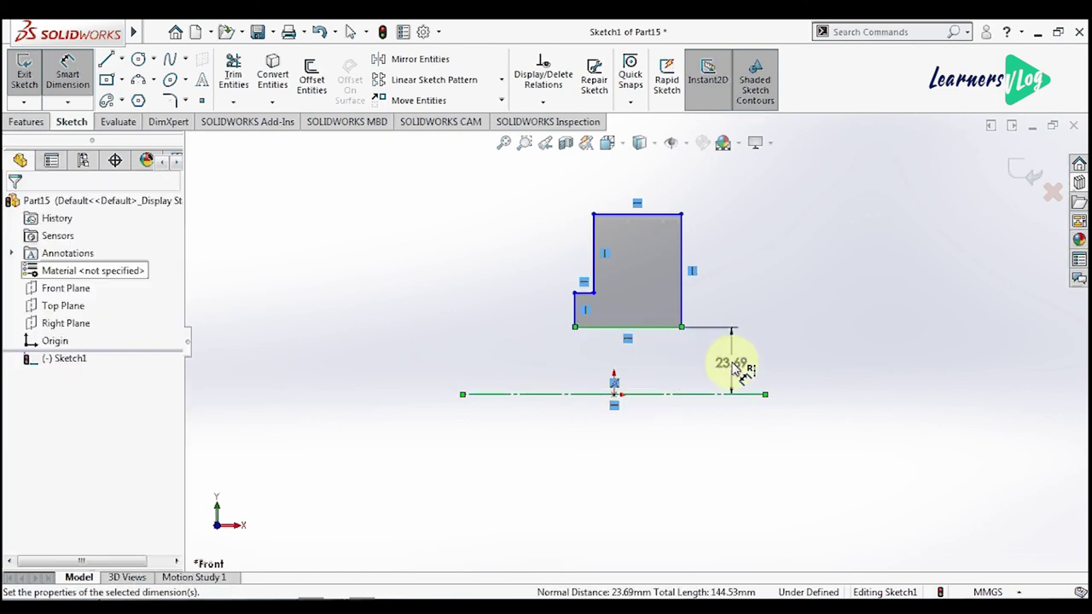
type("20")
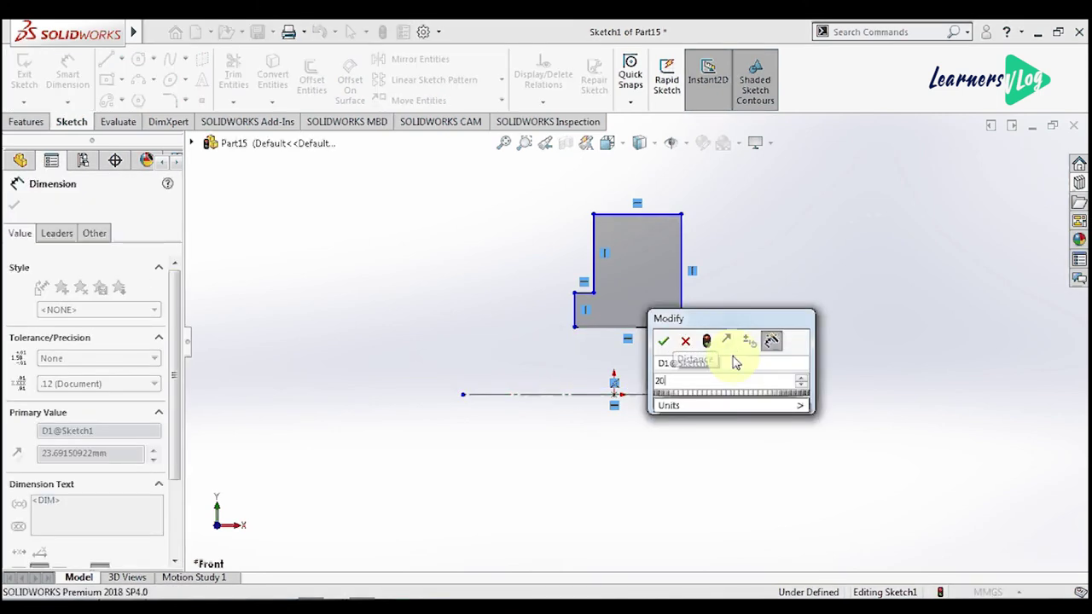
key("Return")
left_click(584, 294)
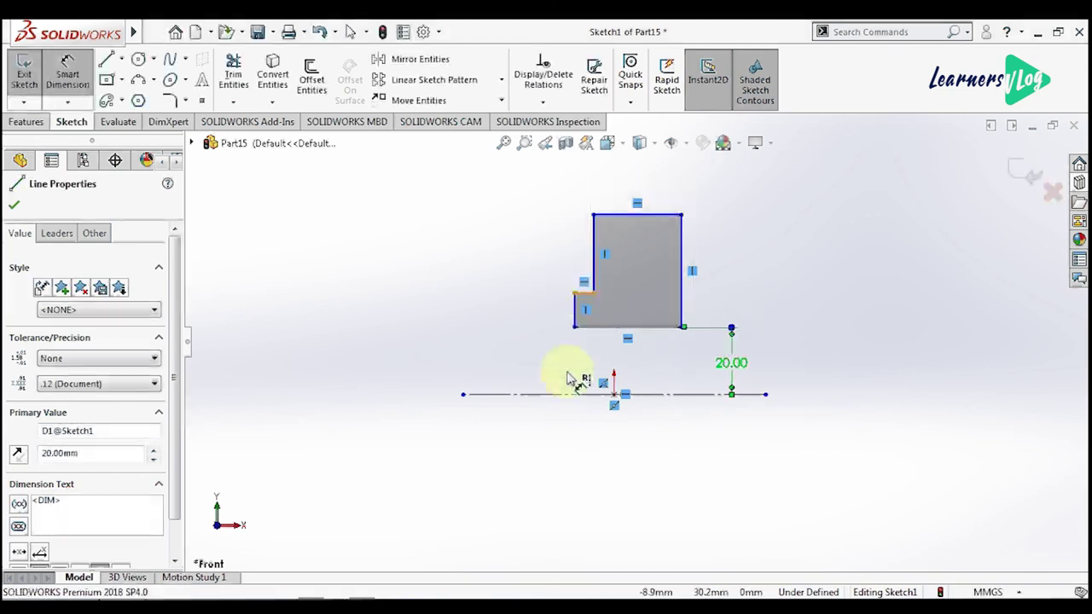
left_click(568, 392)
left_click(508, 351)
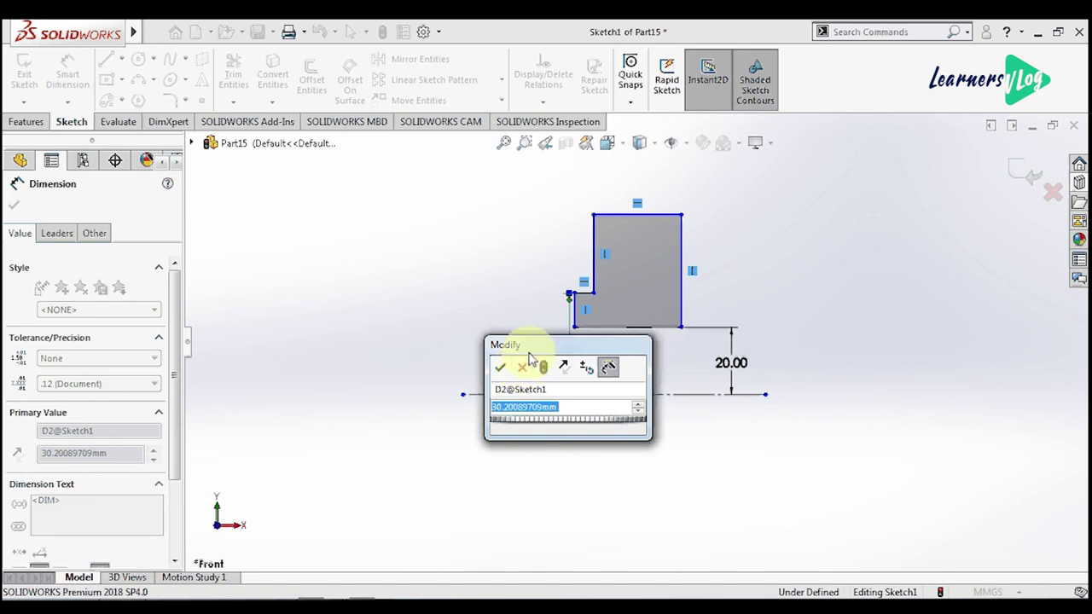
left_click_drag(529, 350, 699, 316)
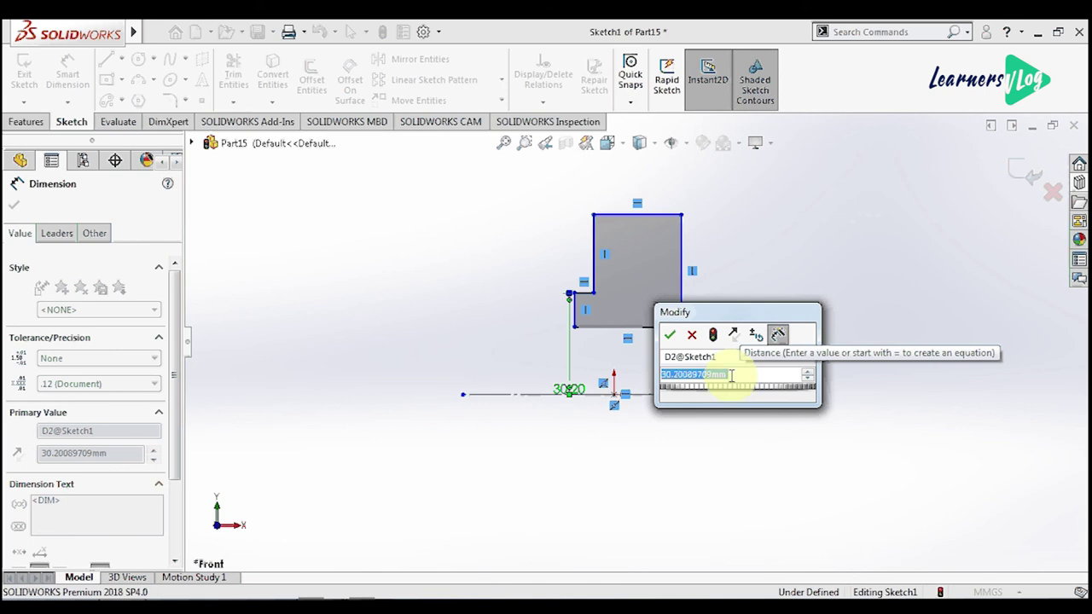
type("25")
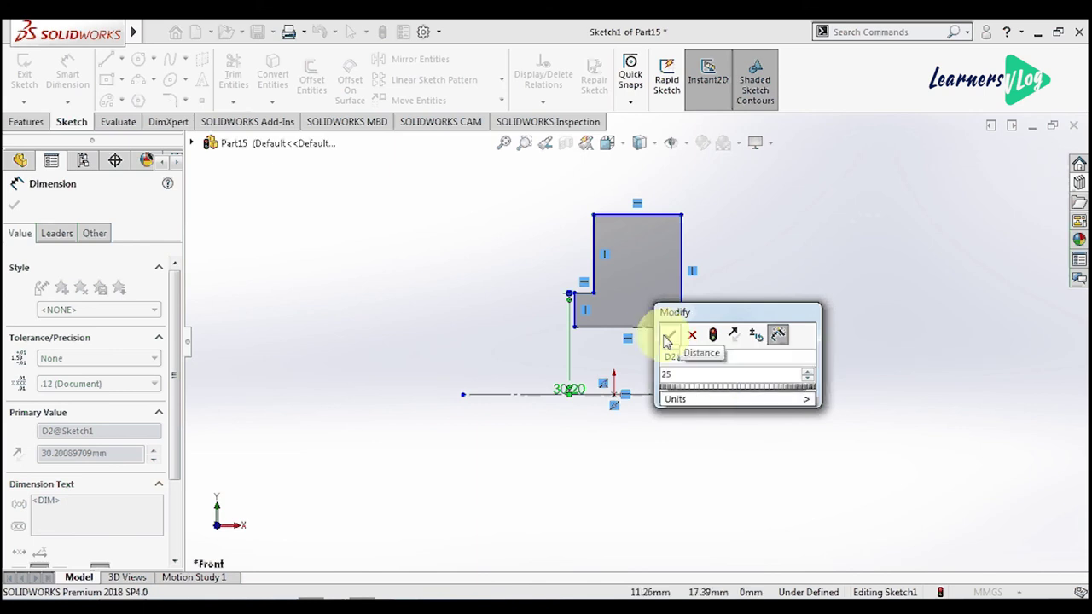
left_click(667, 340)
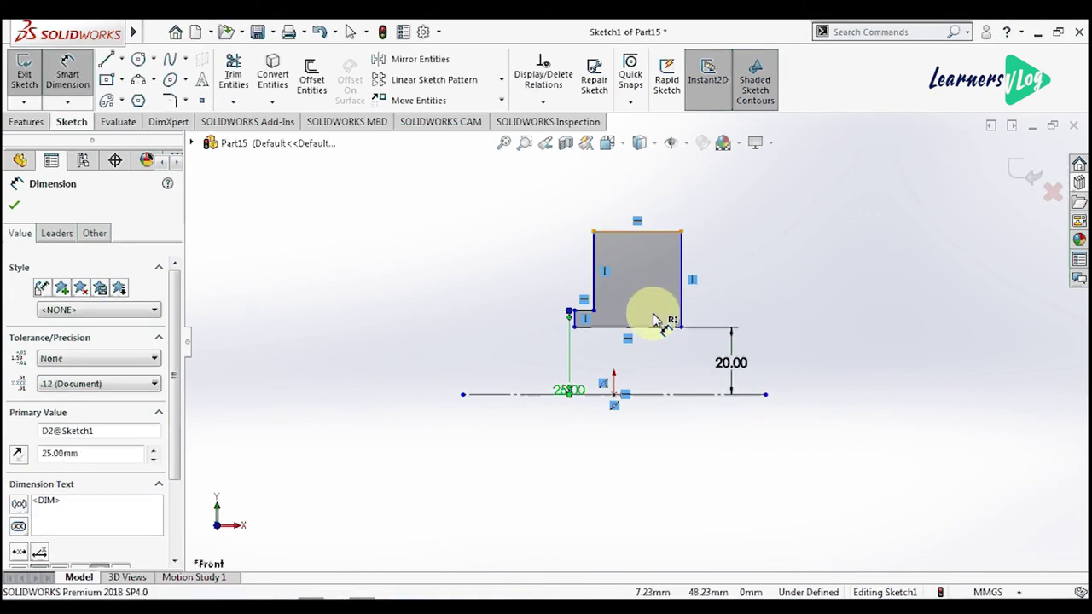
Step: Set the profile's overall height to 50 mm and delete the stray segment inside the notch
left_click(665, 394)
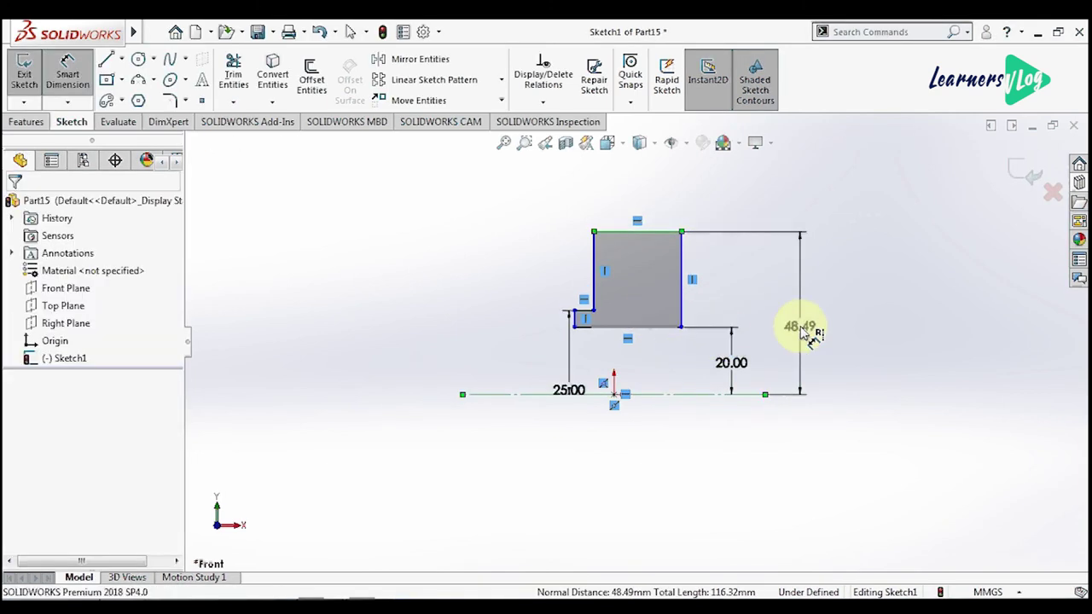
left_click(806, 333)
type("50")
key("Return")
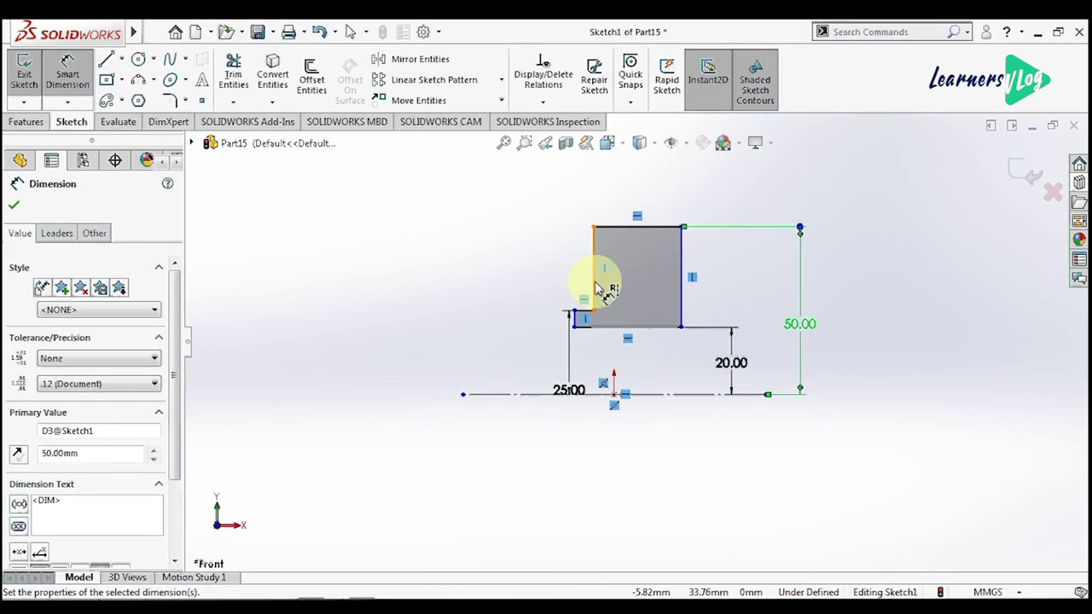
scroll(597, 289, "down", 2)
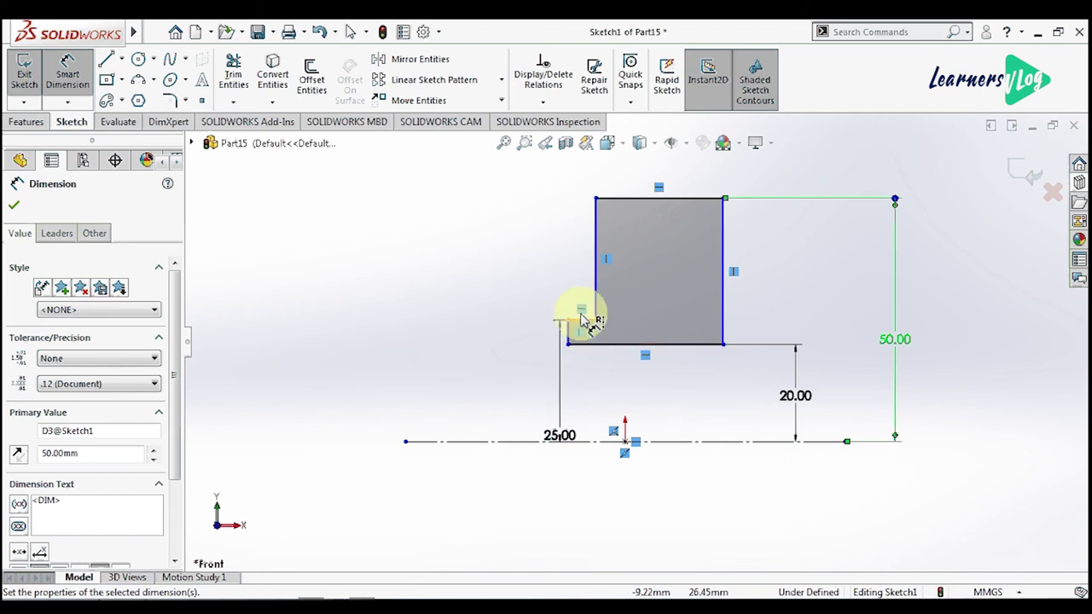
key("Escape")
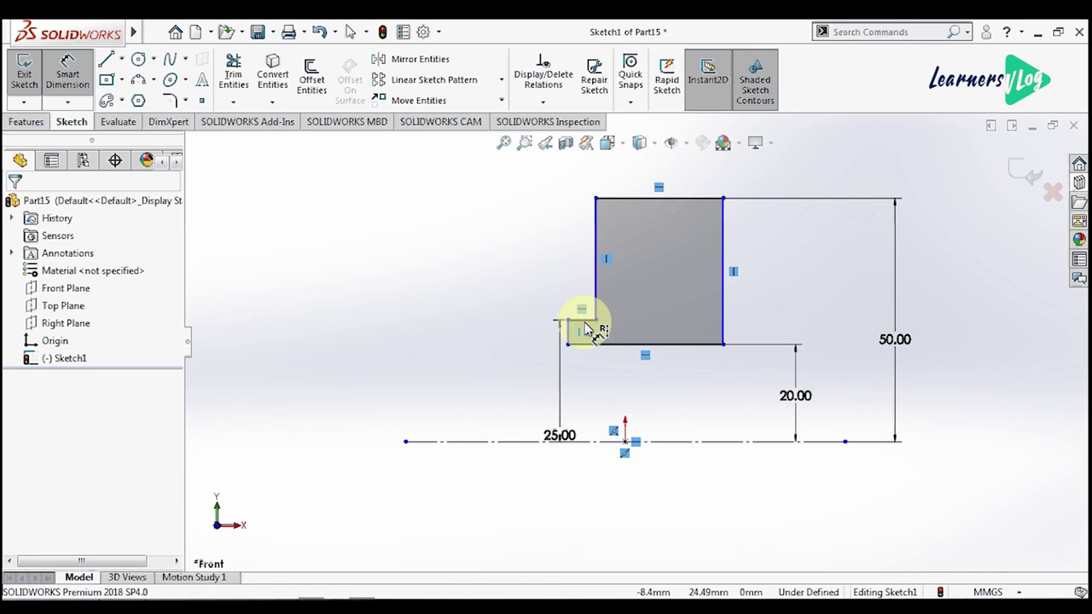
key("Delete")
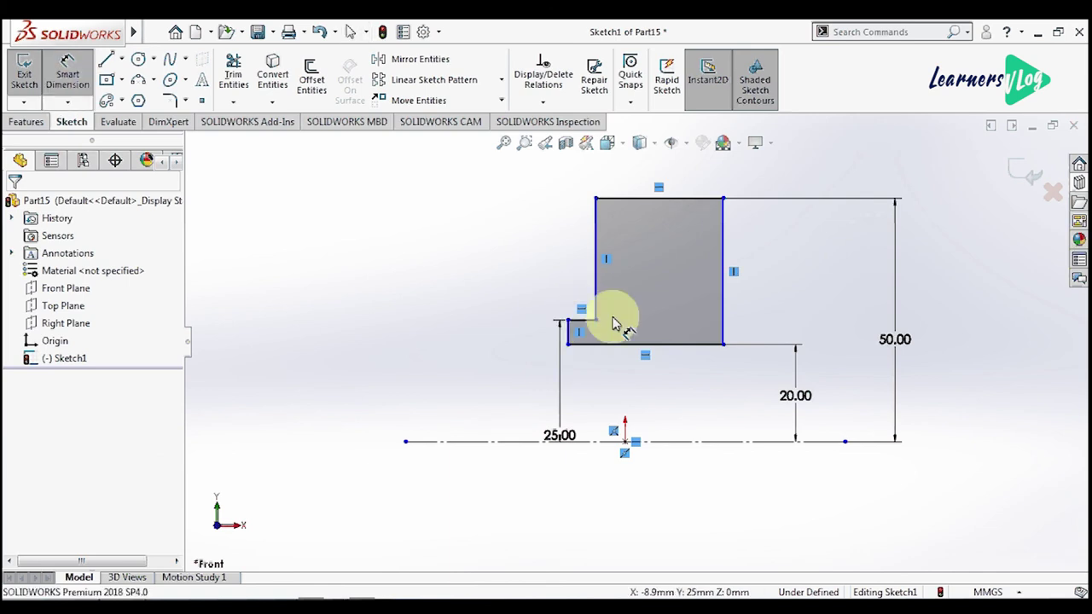
Step: Dimension the notch width to 5 mm and the top edge width to 15 mm
left_click(575, 318)
left_click(529, 343)
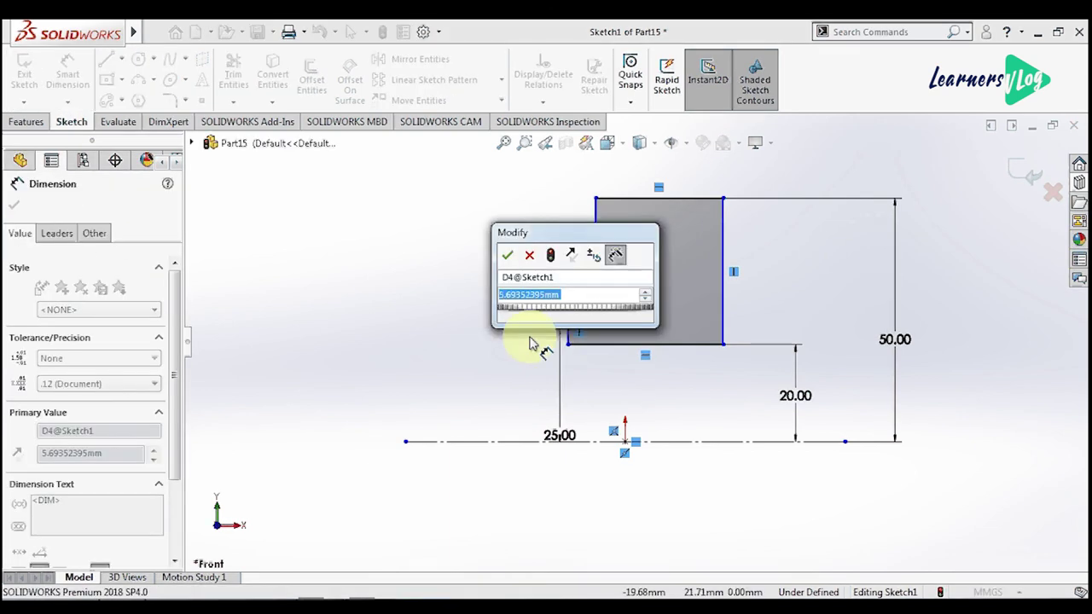
type("5")
key("Return")
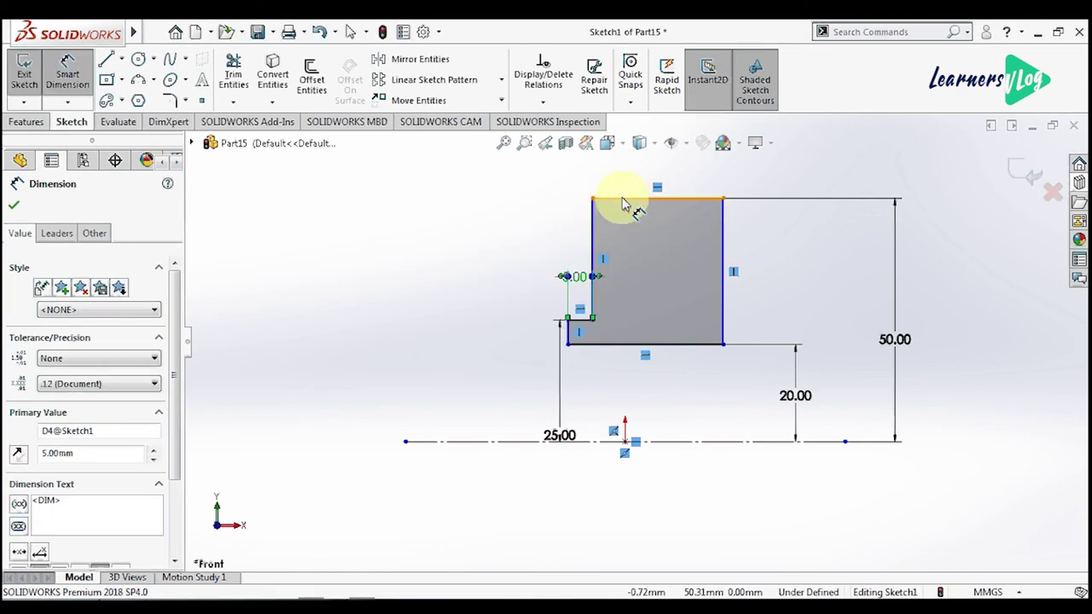
left_click(622, 201)
left_click(636, 172)
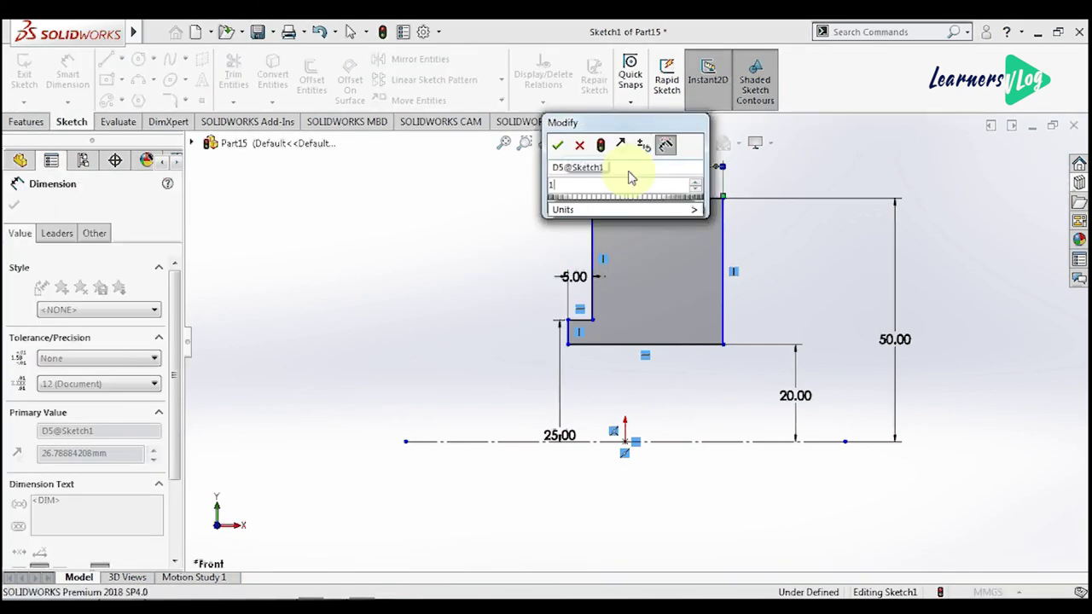
type("15")
key("Return")
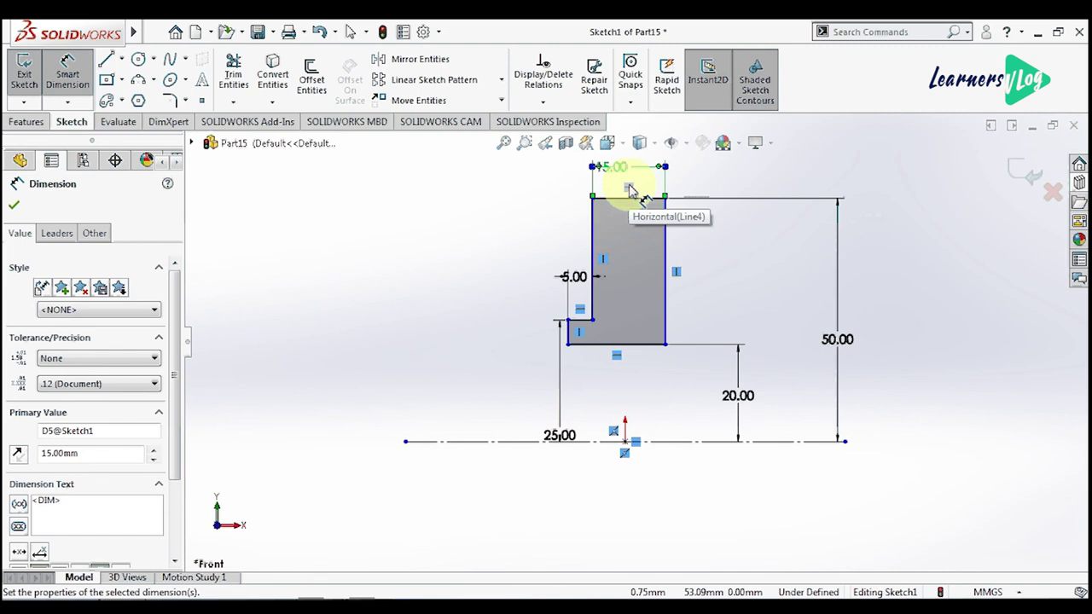
key("Escape")
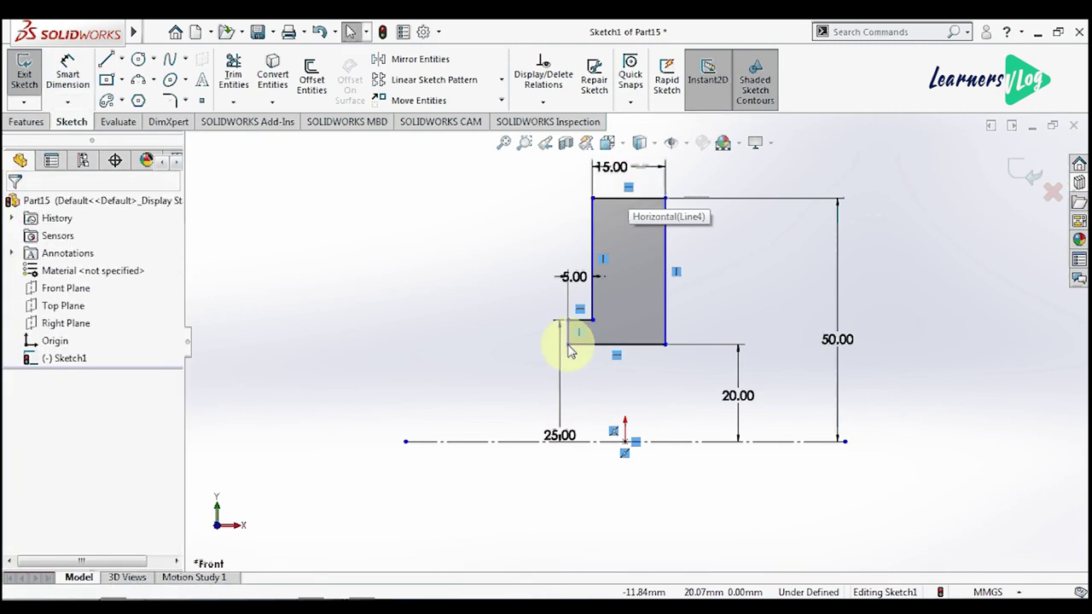
Step: Add a Vertical relation between the origin and the notch's lower corner point
left_click(624, 441)
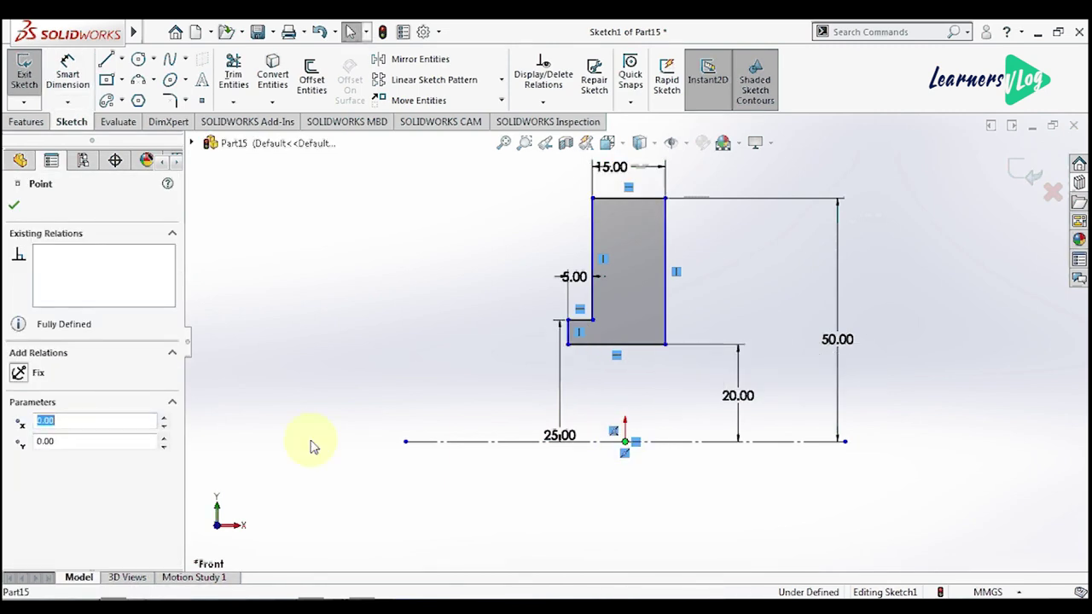
left_click(567, 345, "ctrl")
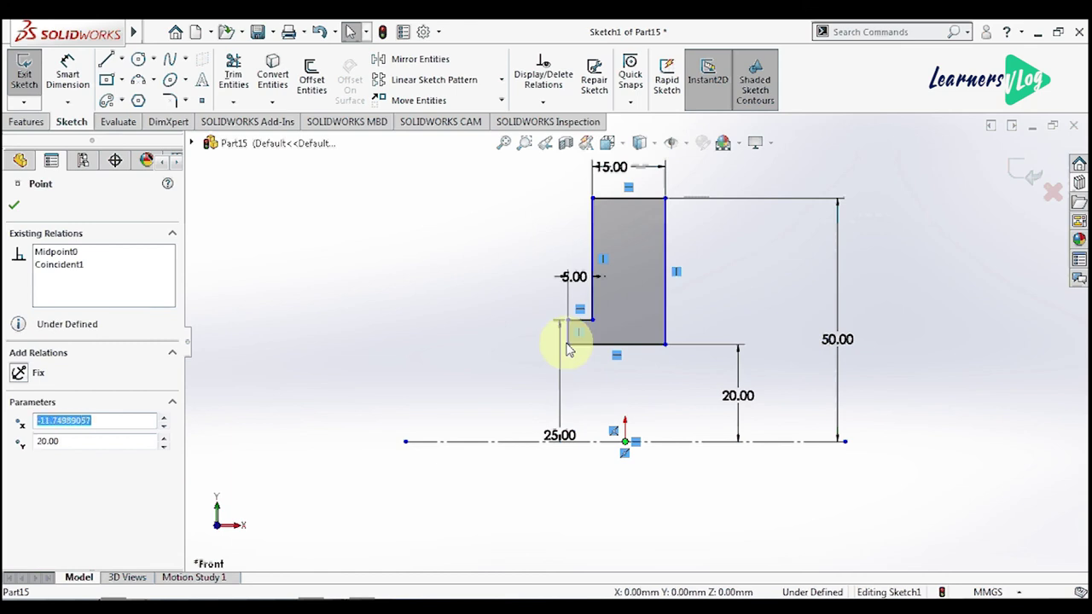
left_click(43, 480)
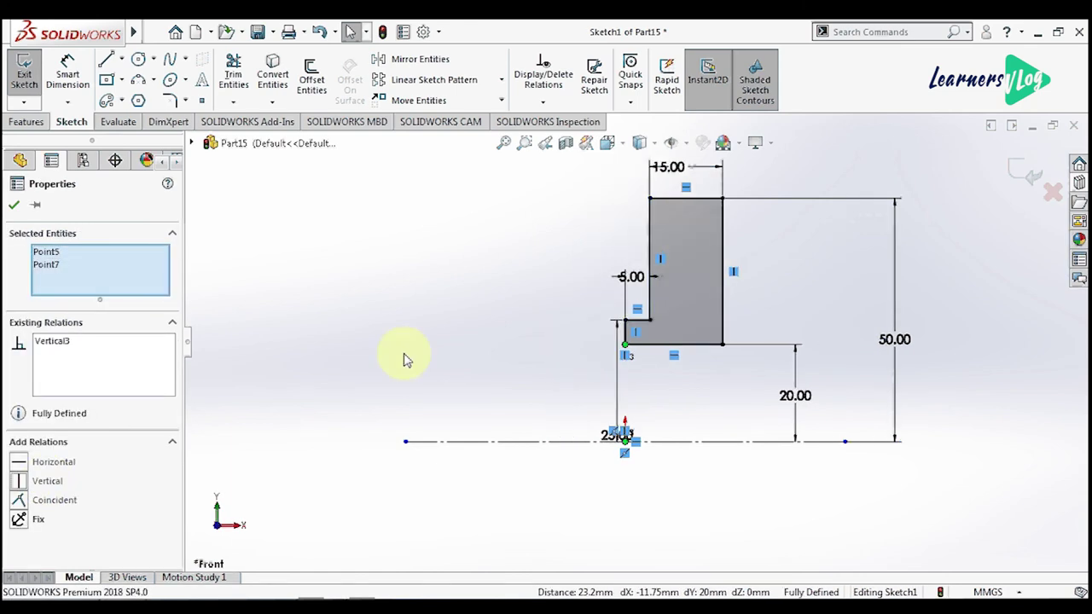
left_click(402, 358)
Step: Revolve the profile about the centreline into a solid ring
left_click(26, 122)
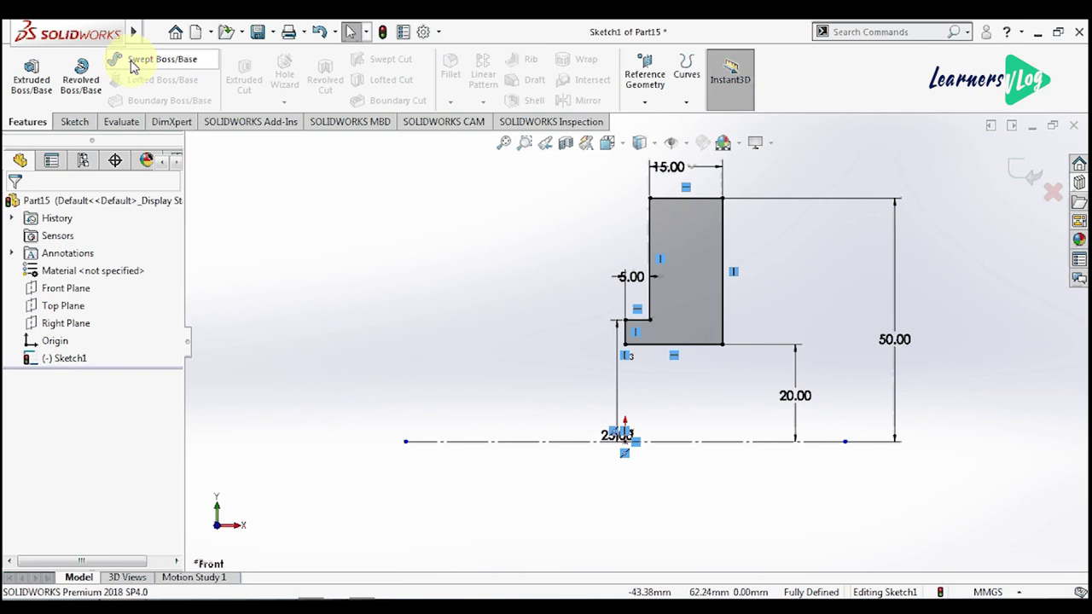
left_click(83, 81)
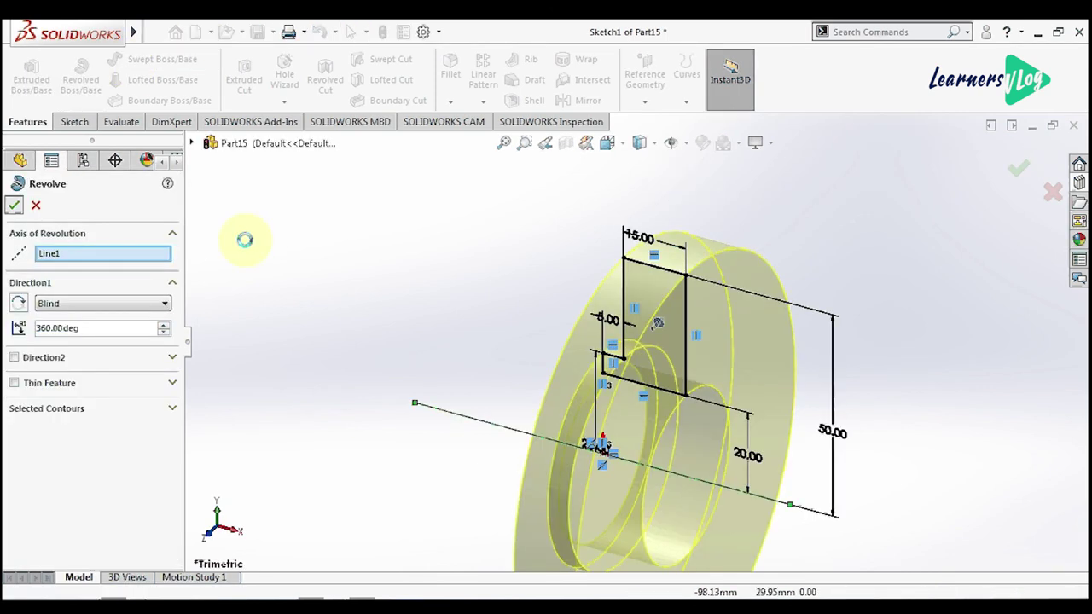
key("Return")
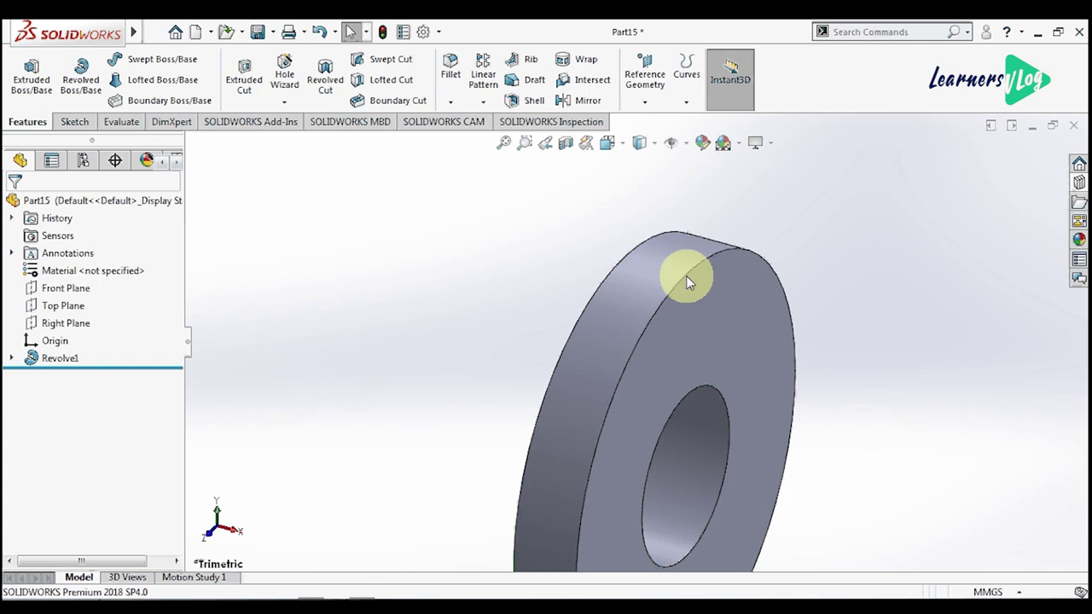
Step: Chamfer the ring's two outer circular edges 0.5 mm at 45°
left_click(686, 276)
left_click(622, 257, "ctrl")
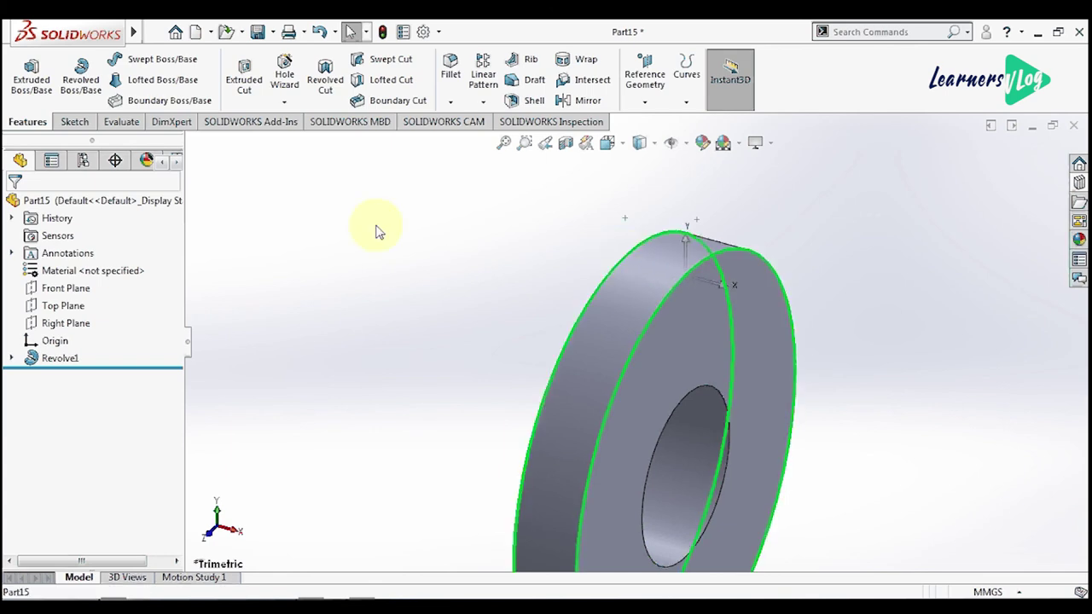
left_click(452, 103)
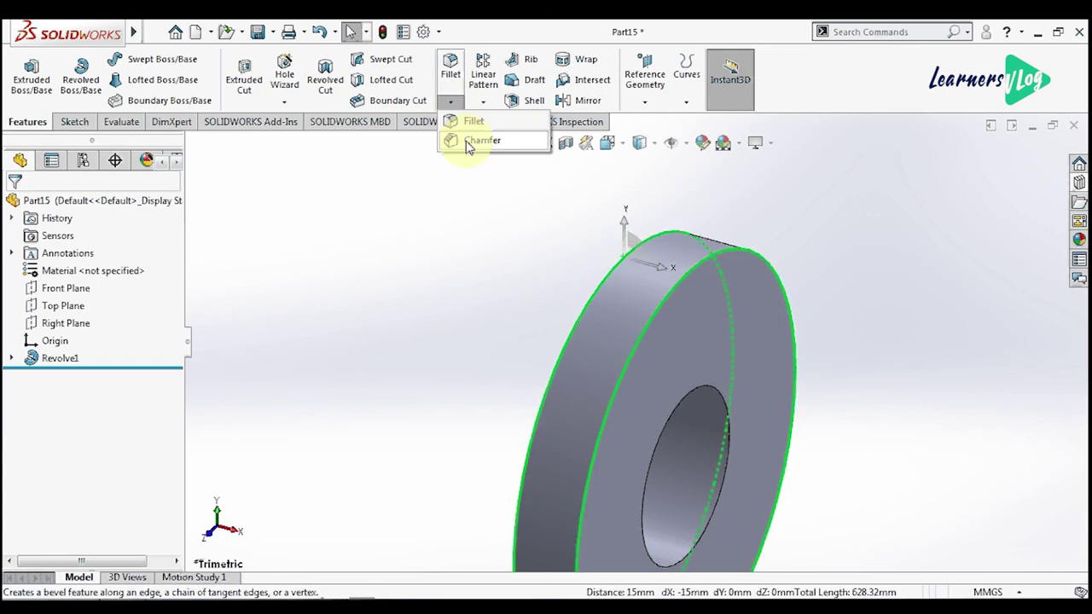
left_click(467, 142)
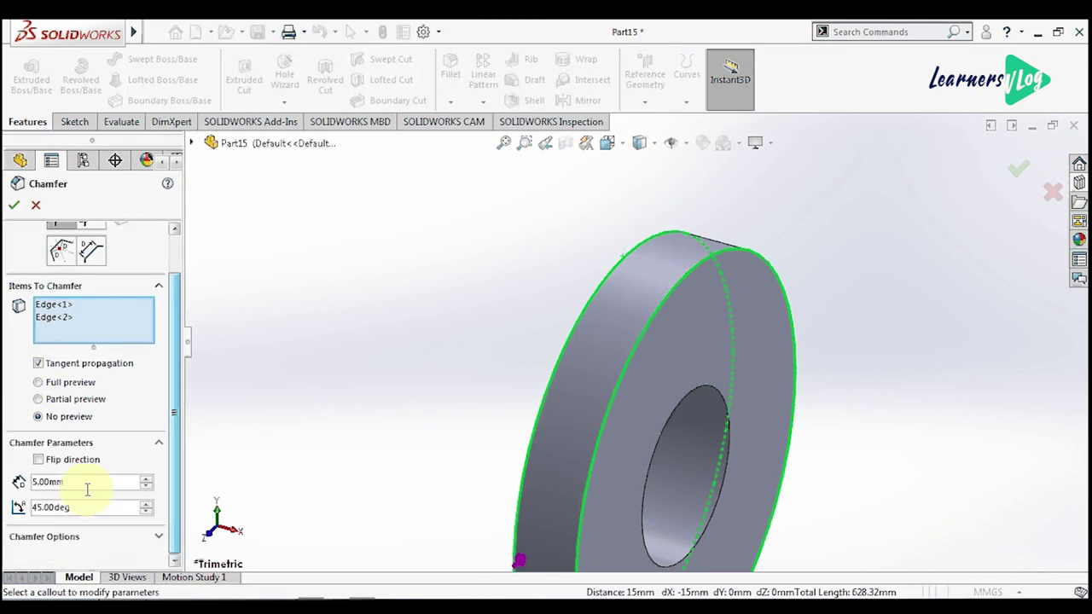
left_click(87, 490)
key("BackSpace")
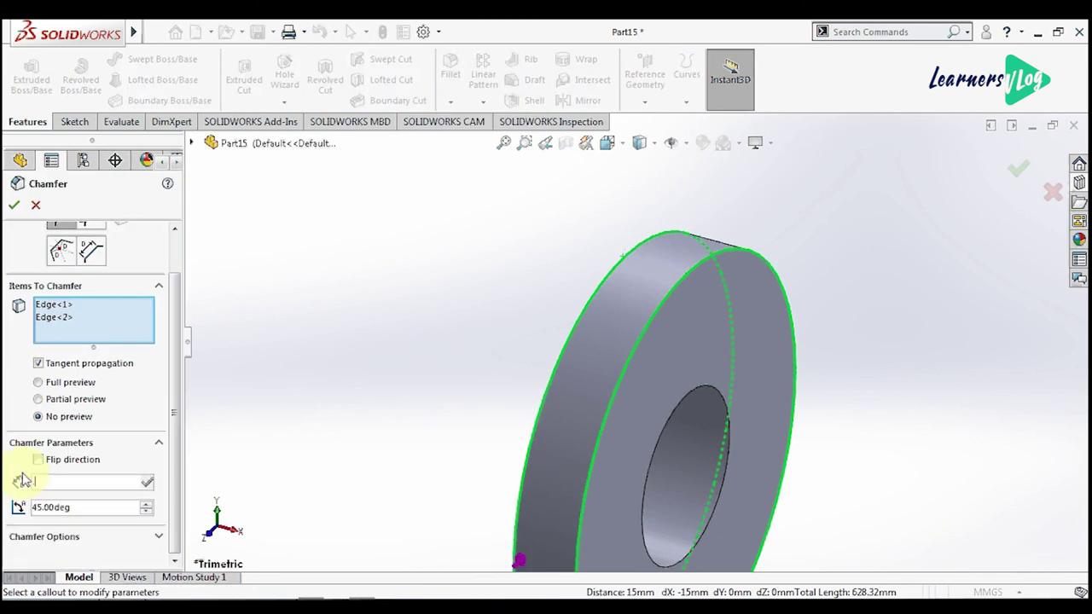
type("0.5")
key("Return")
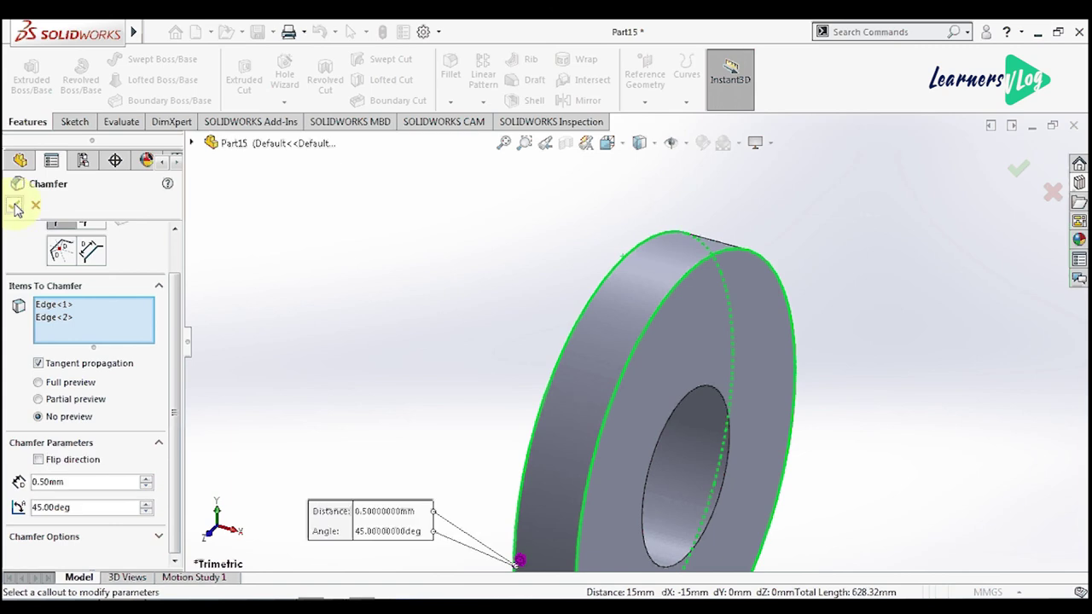
left_click(14, 206)
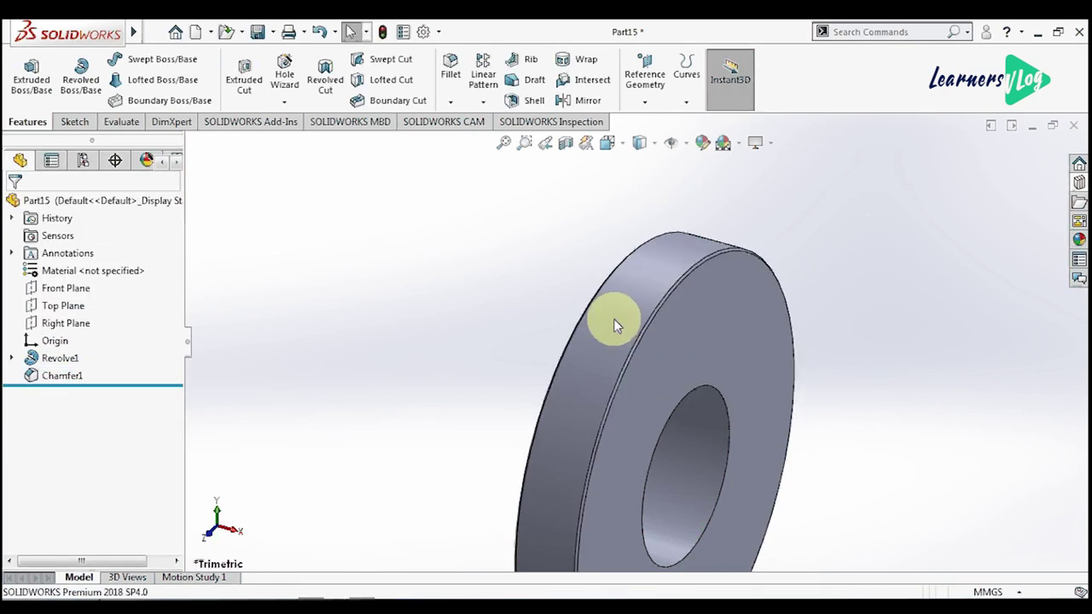
Step: Chamfer the bore's circular edge 5 mm at 45°
left_click(700, 389)
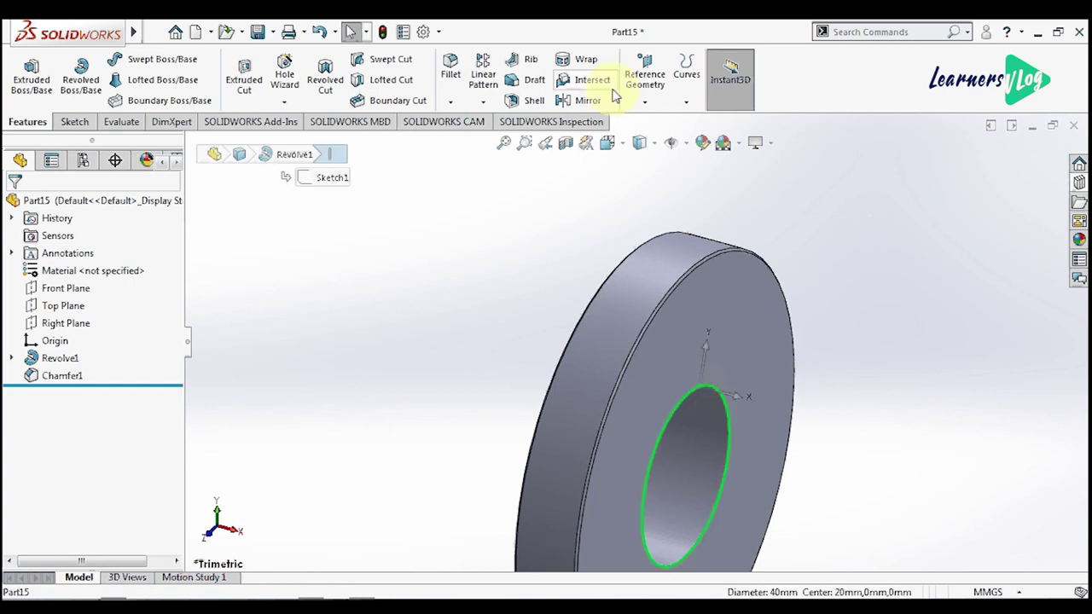
left_click(450, 102)
left_click(479, 140)
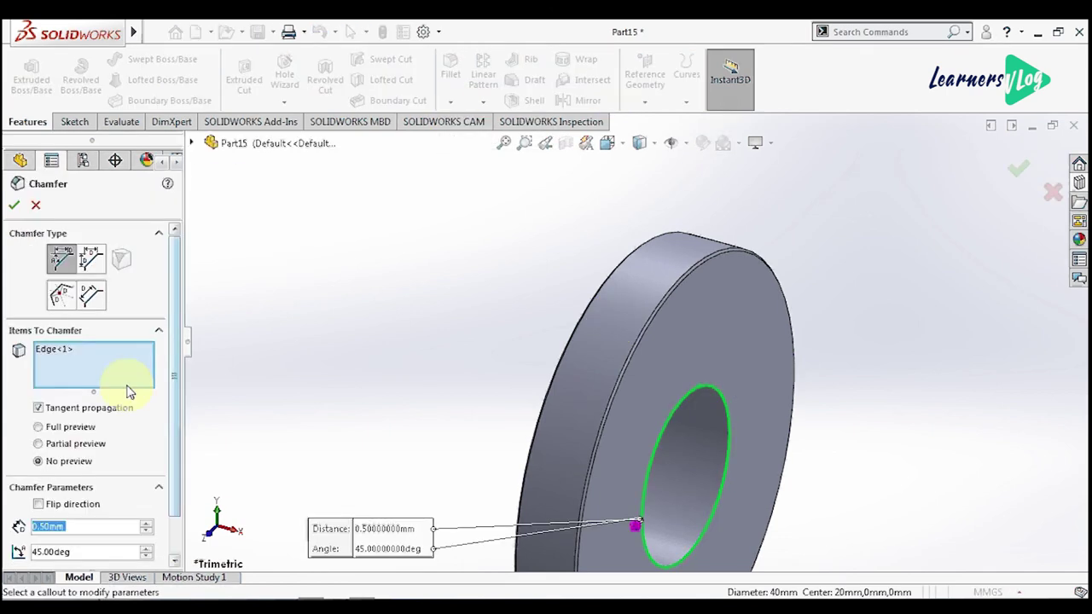
type("5")
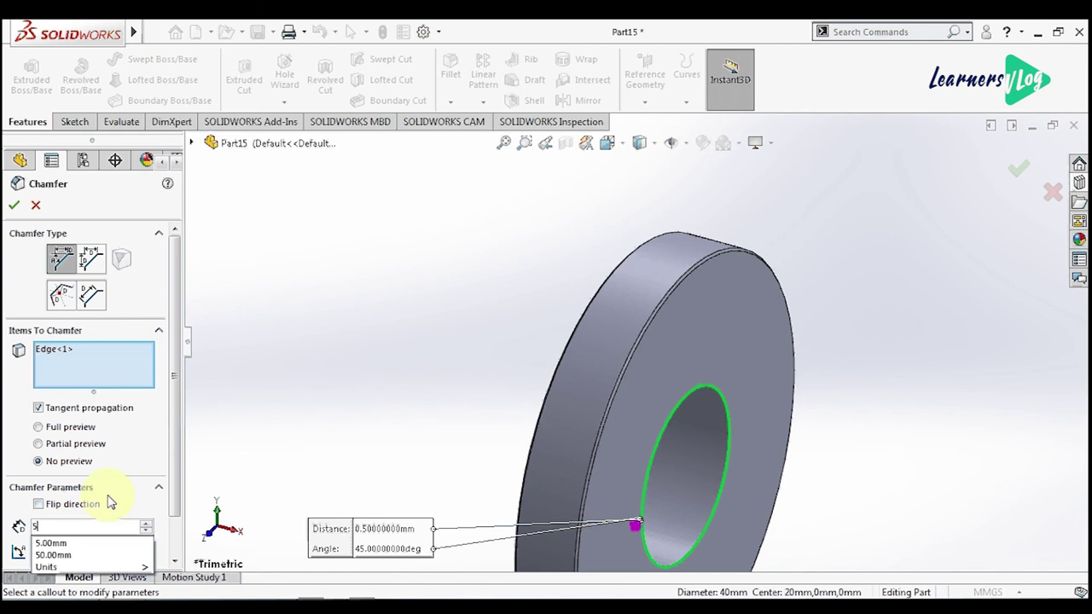
key("Return")
left_click(14, 204)
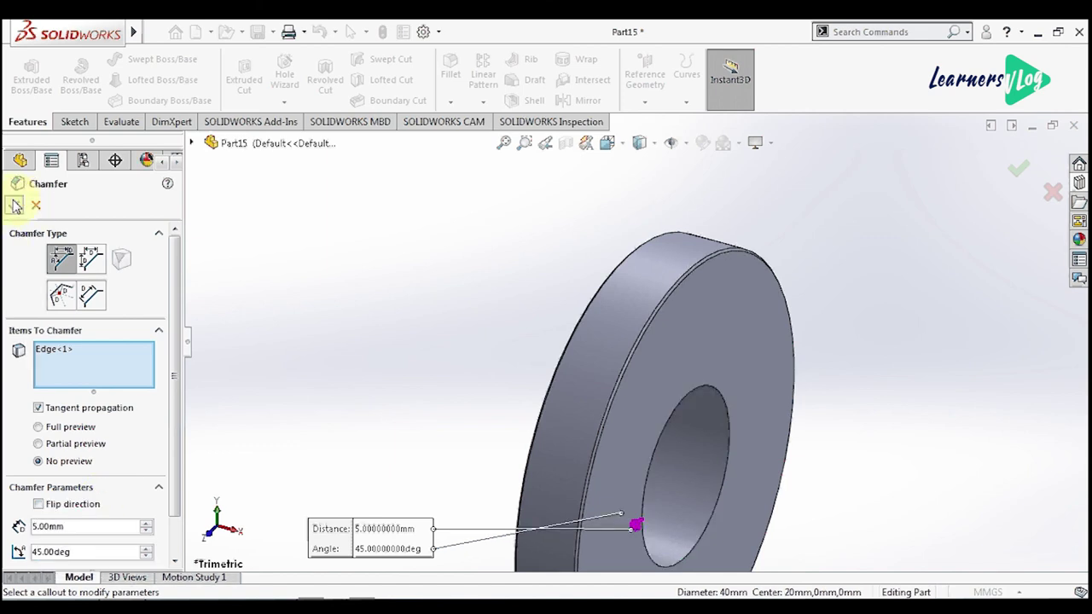
Step: Zoom out, orbit the ring, and select its front face for view orientation
left_click(450, 276)
scroll(601, 363, "up", 3)
mouse_move(602, 362)
middle_mouse_down()
mouse_move(670, 401)
mouse_move(569, 392)
mouse_move(859, 410)
middle_mouse_up()
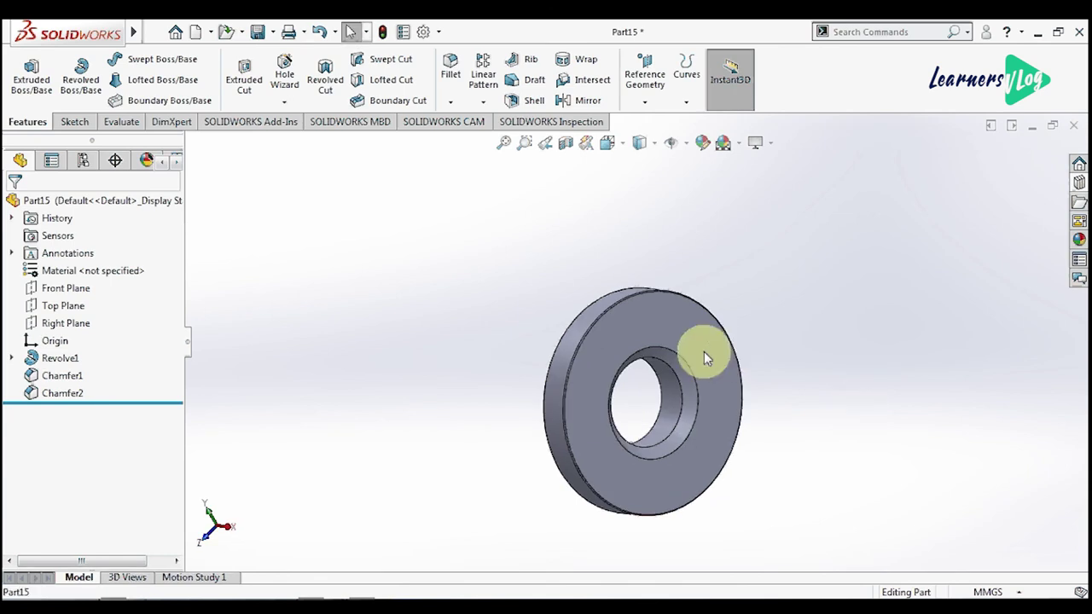
left_click(704, 351)
key("space")
Step: View the front face Normal To and draw a circle centred on the origin
left_click(854, 452)
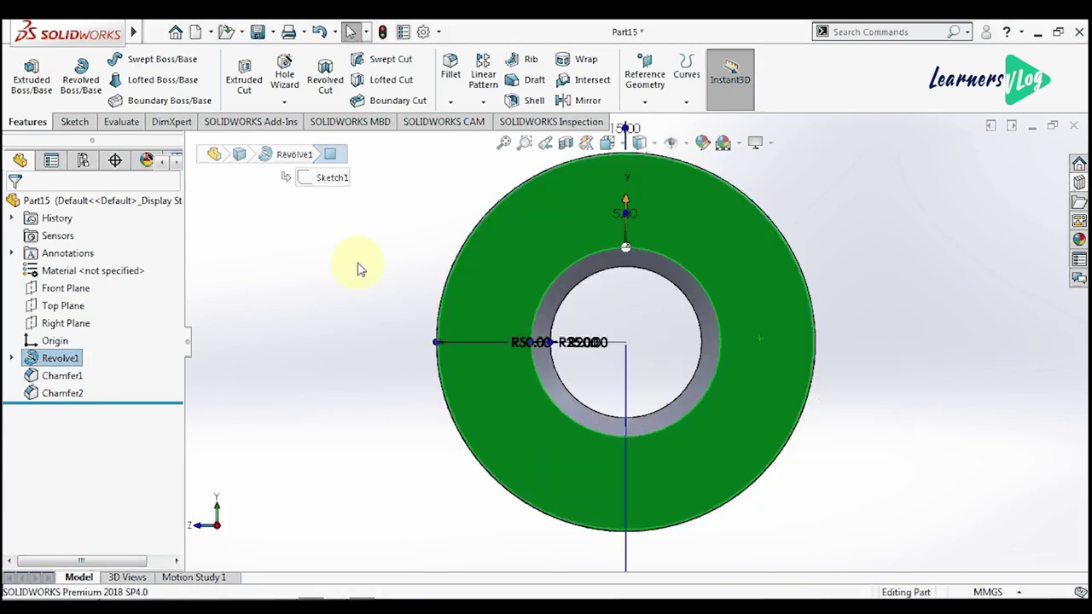
left_click(75, 121)
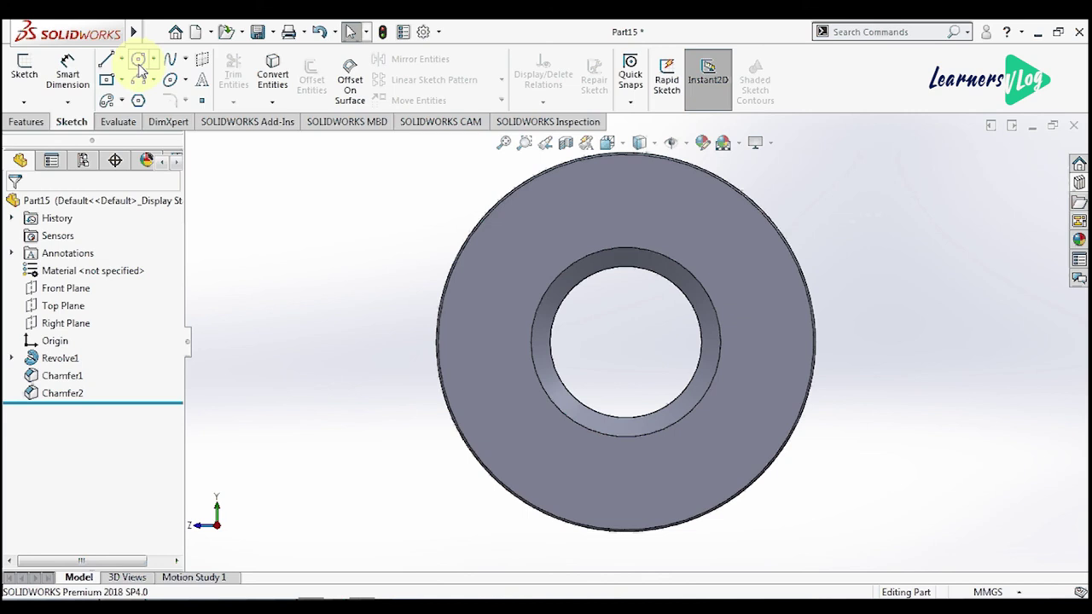
left_click(138, 60)
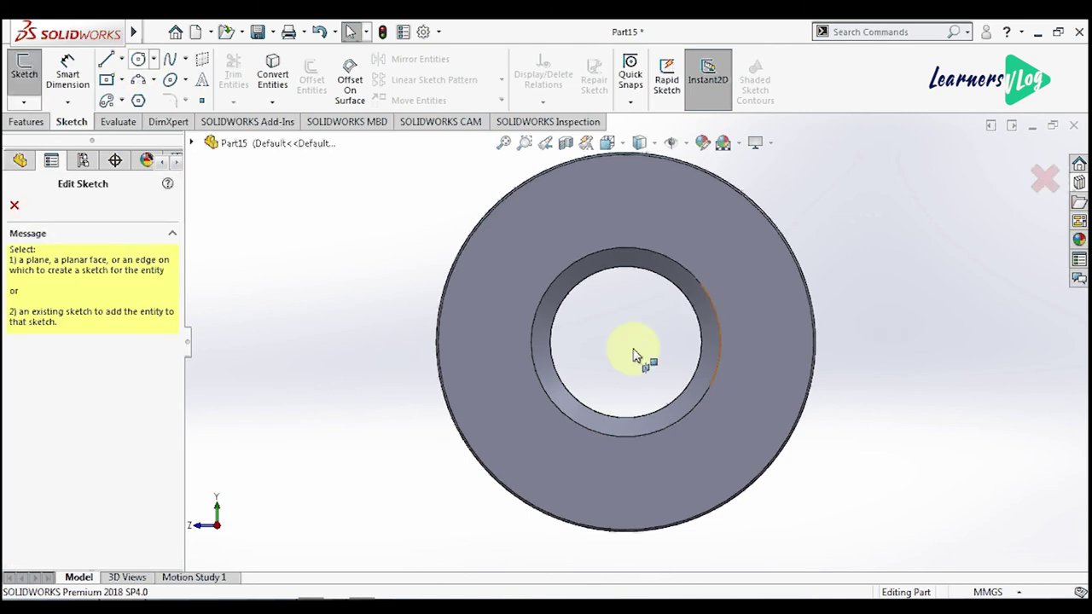
left_click(719, 280)
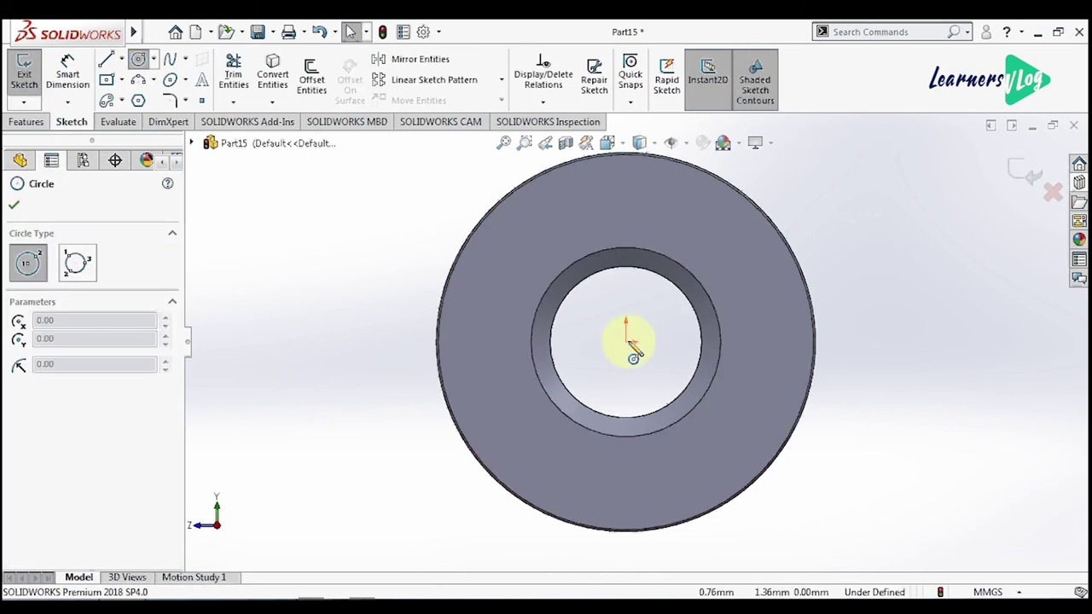
left_click(626, 342)
left_click(625, 203)
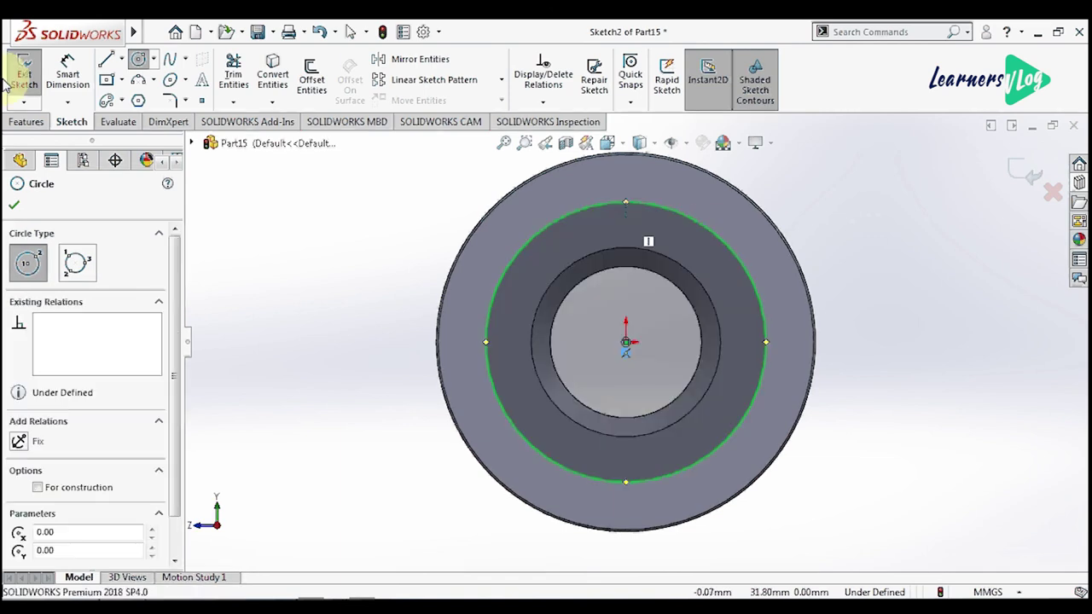
Step: Dimension the circle to 80 mm diameter and make it construction geometry
left_click(75, 77)
left_click(487, 316)
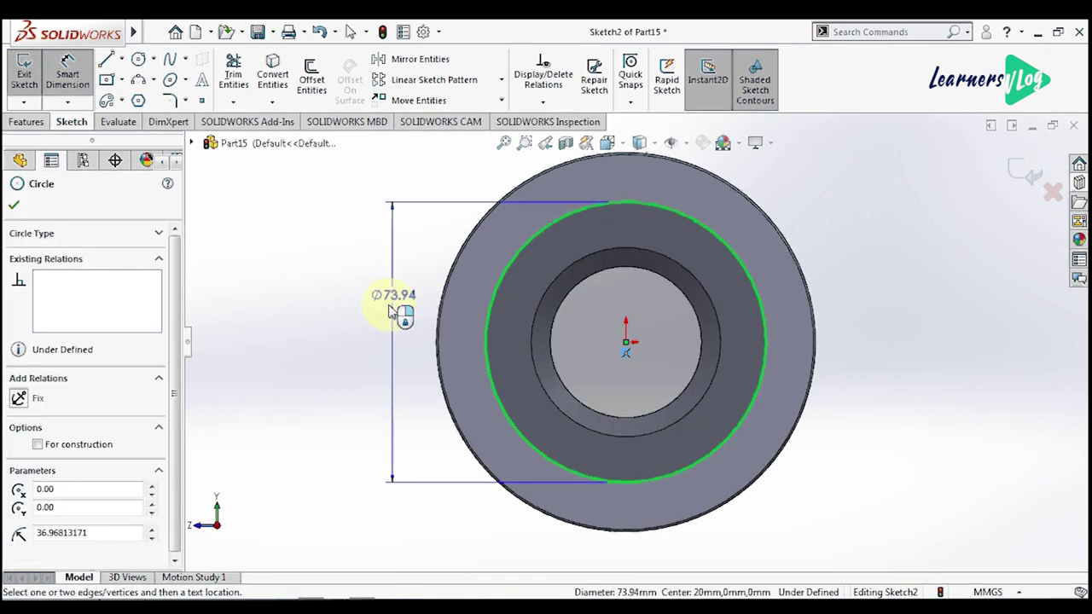
left_click(394, 305)
left_click(388, 386)
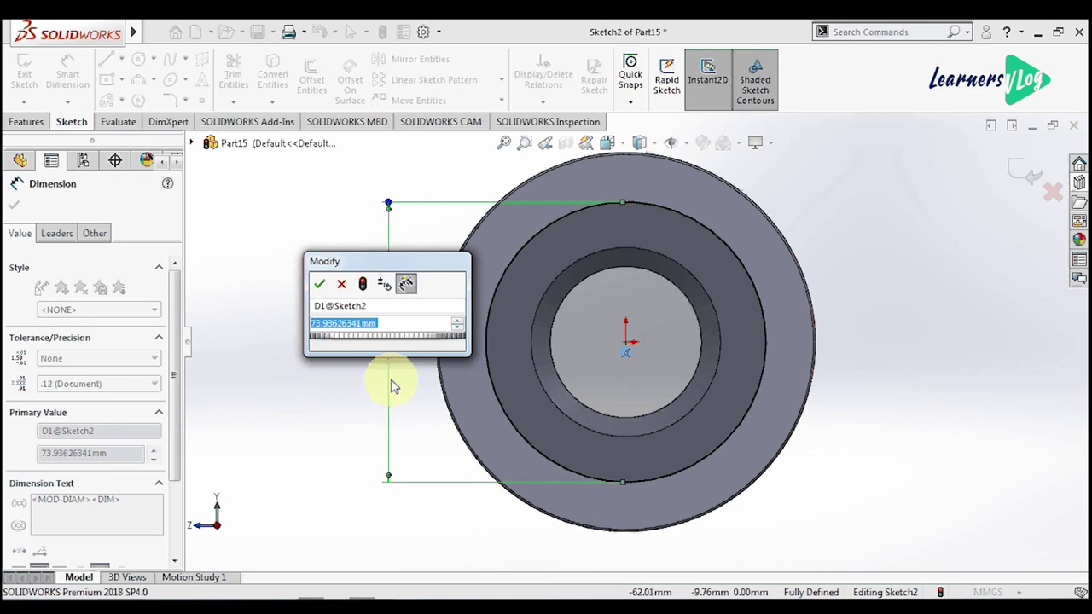
type("80")
key("Return")
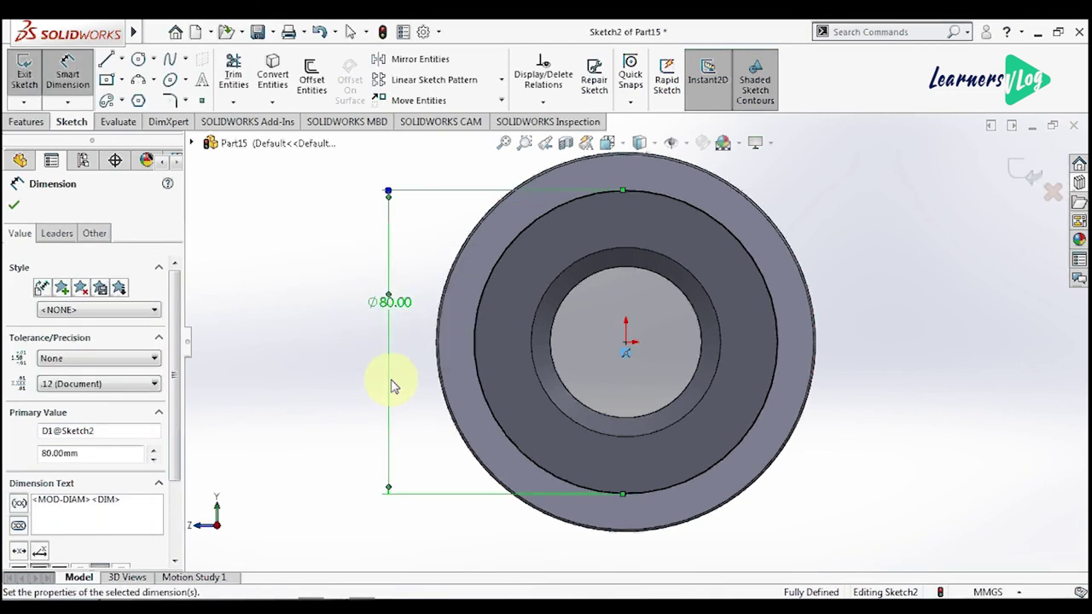
key("Escape")
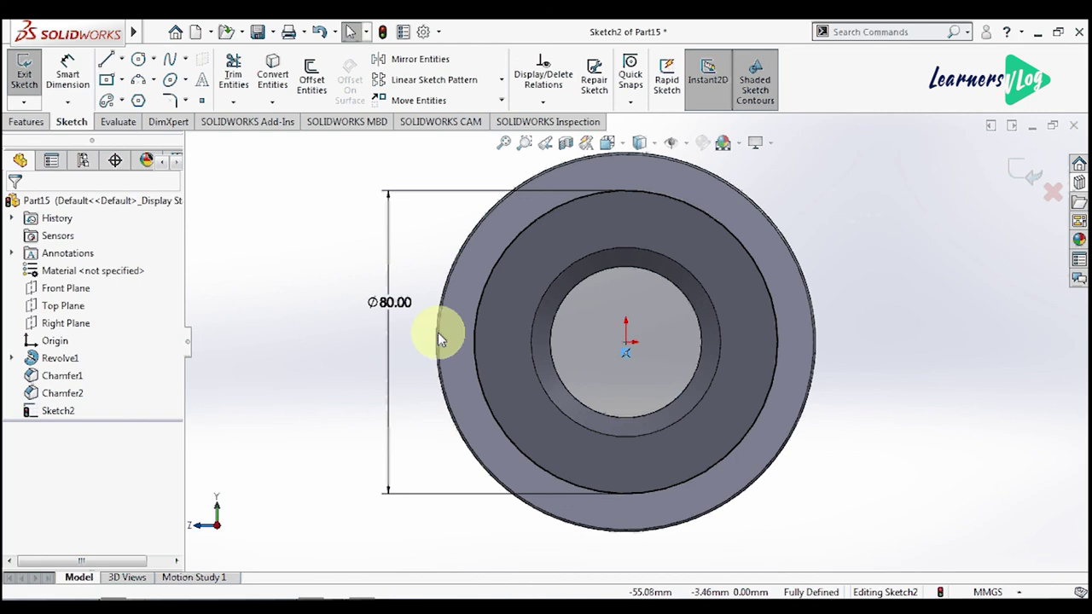
left_click(475, 322)
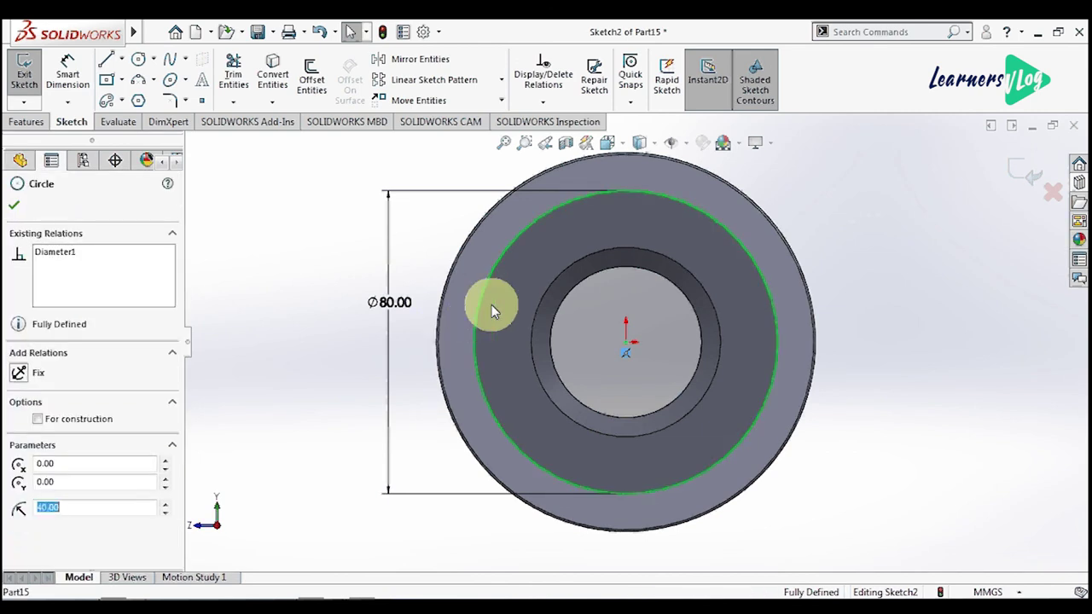
left_click(37, 419)
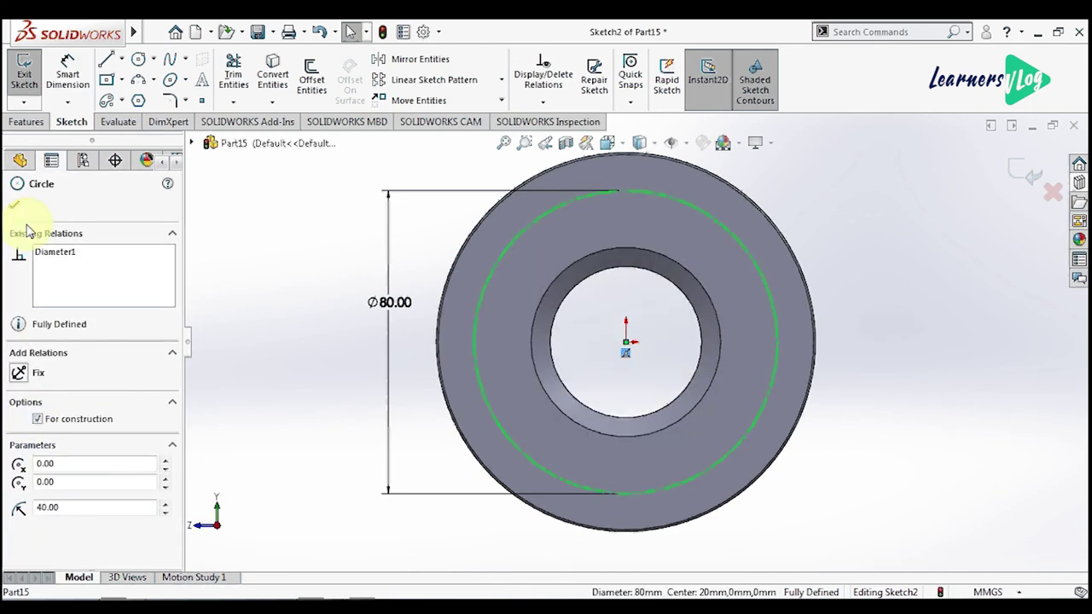
left_click(14, 205)
Step: Draw a Ø10.2 mm circle at the top of the construction circle
left_click(138, 59)
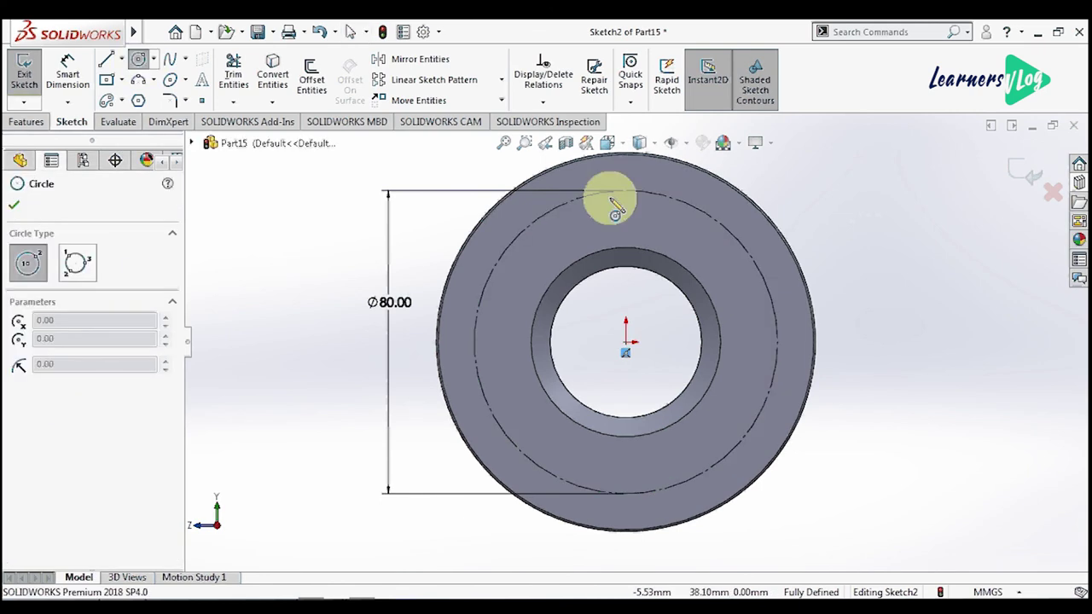
left_click(626, 191)
left_click(639, 179)
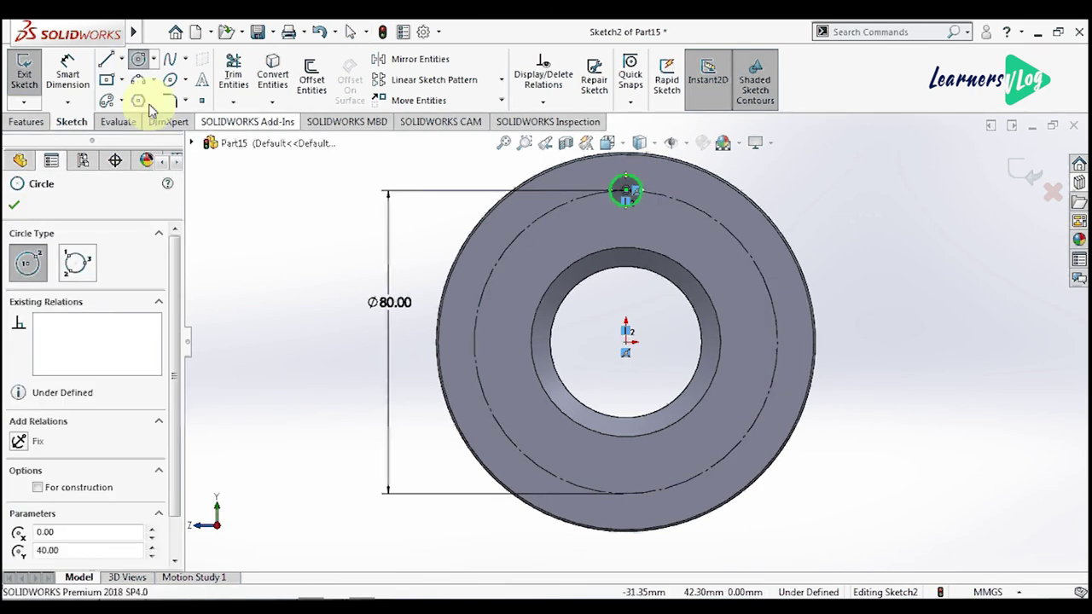
left_click(68, 75)
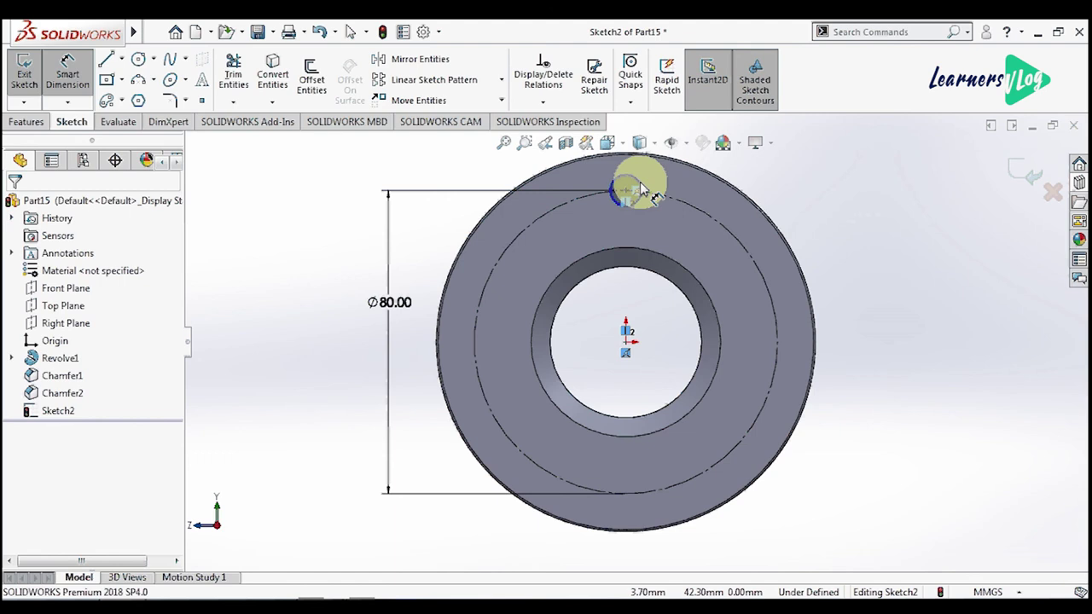
left_click(627, 187)
left_click(755, 166)
type("10.2")
key("Return")
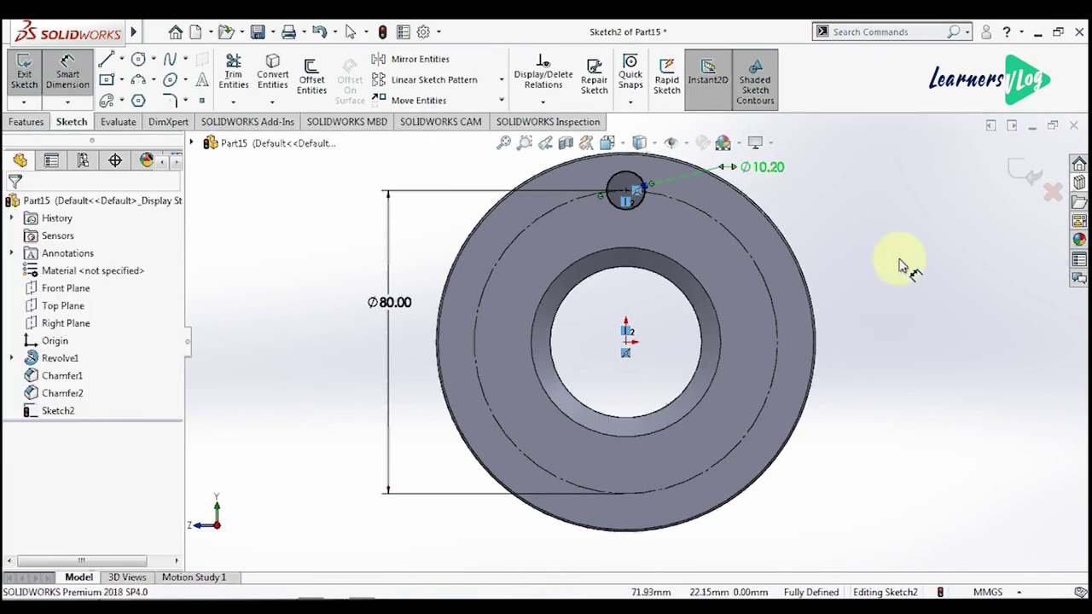
key("Escape")
Step: Circular-pattern the small circle into 6 instances around the origin
left_click(635, 190)
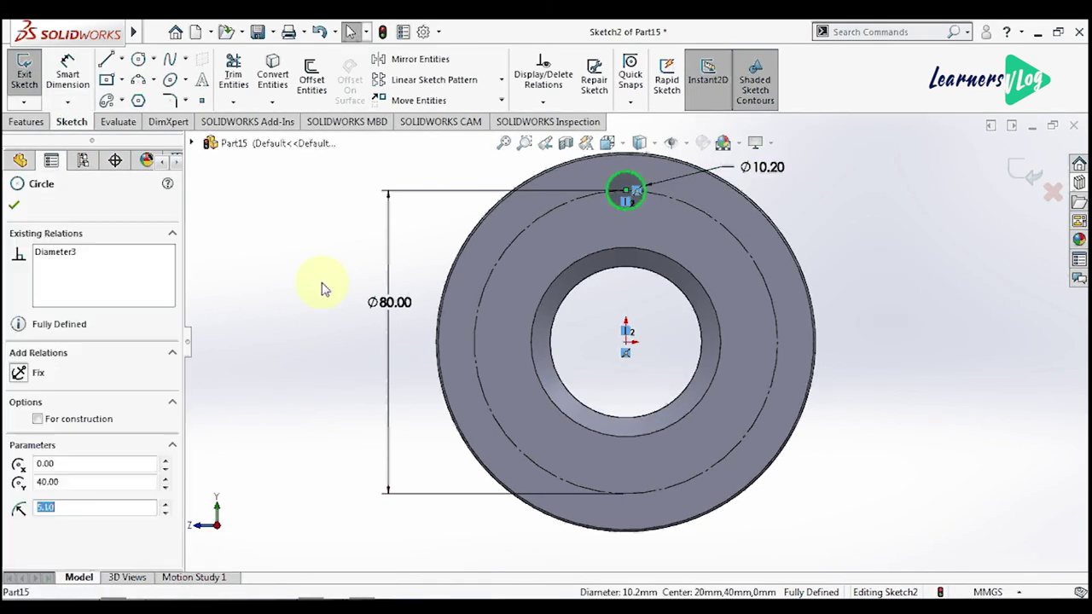
left_click(501, 79)
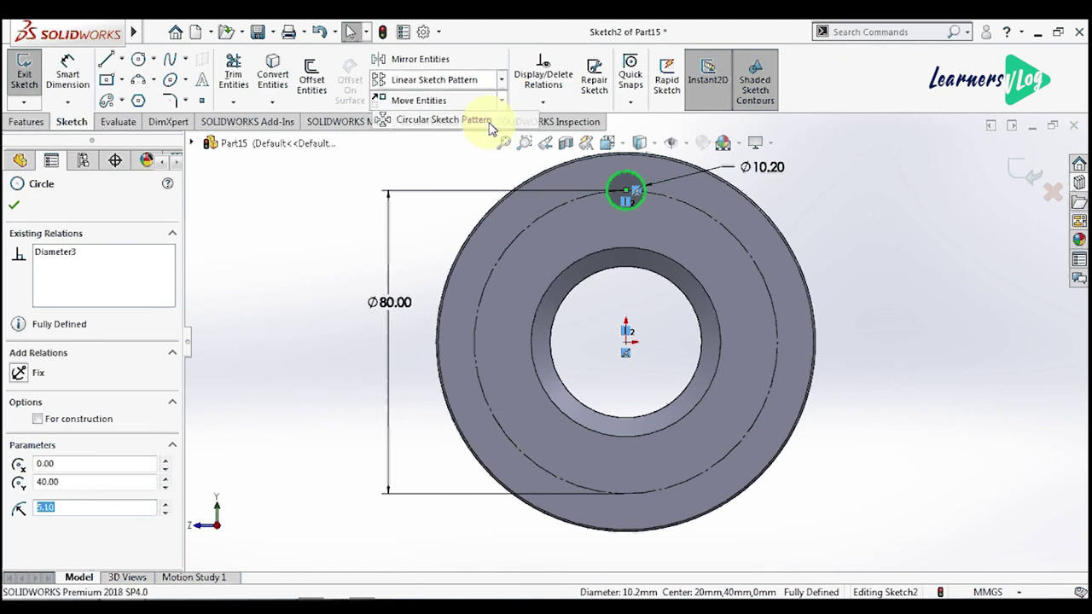
left_click(443, 119)
double_click(40, 417)
type("6")
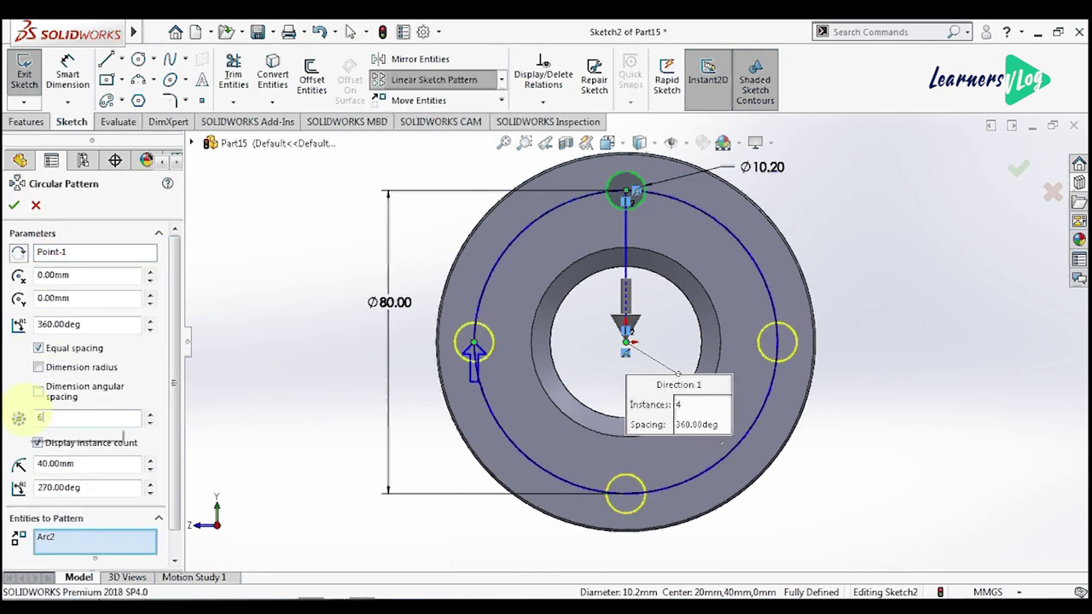
left_click(15, 205)
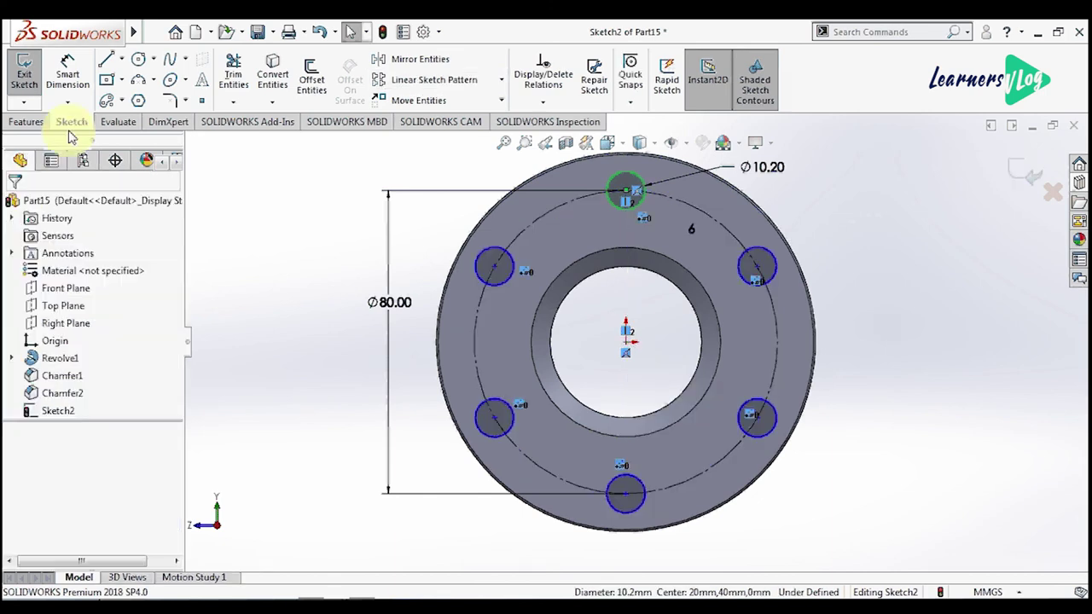
Step: Extrude-cut the six circles through the ring with end condition Up To Next
left_click(25, 121)
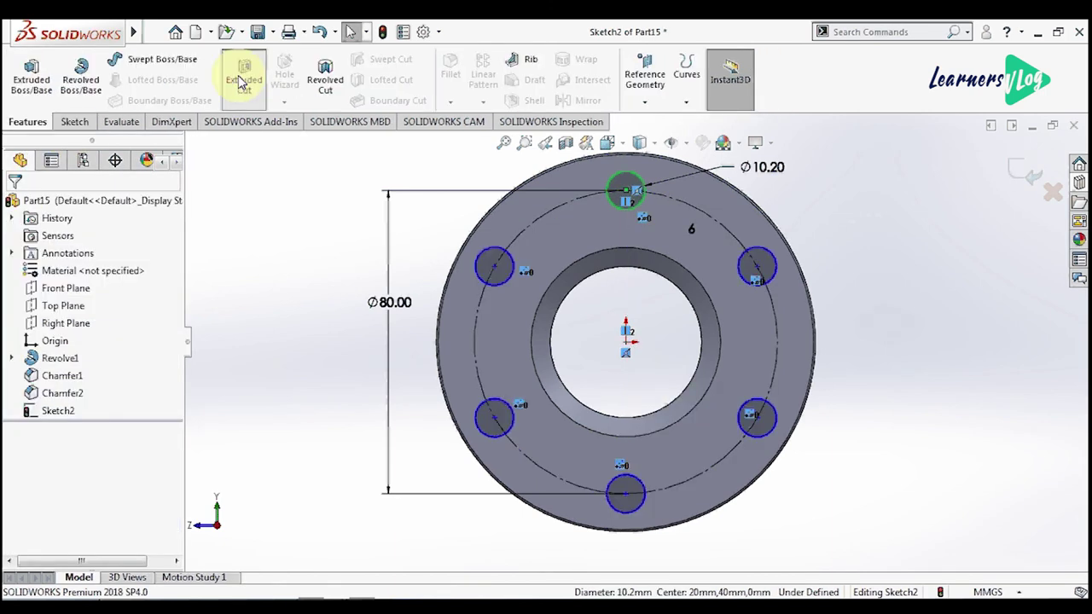
left_click(242, 81)
left_click(77, 301)
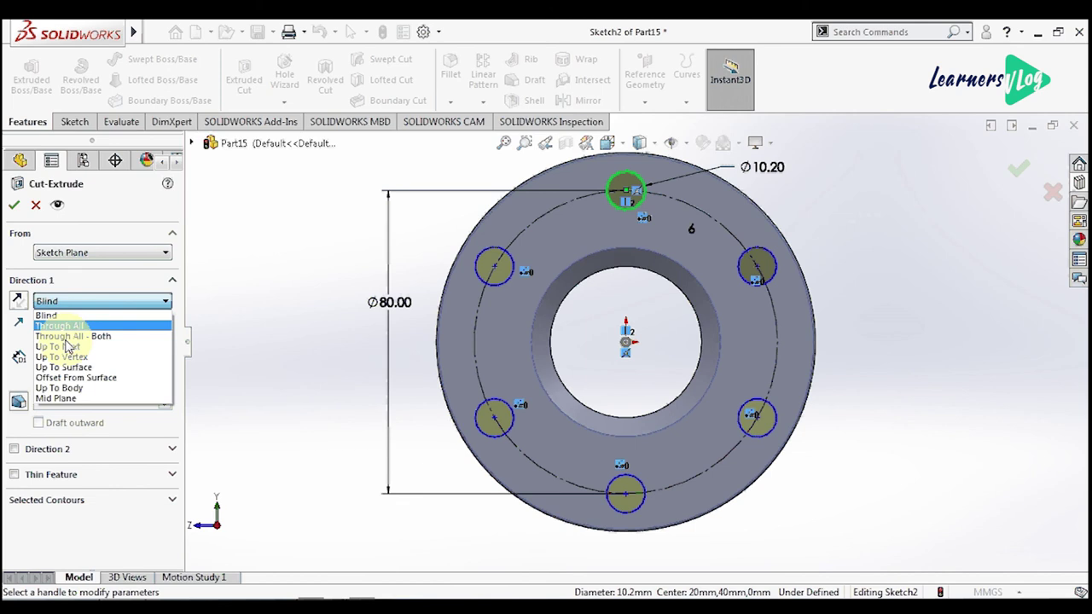
left_click(67, 347)
left_click(14, 205)
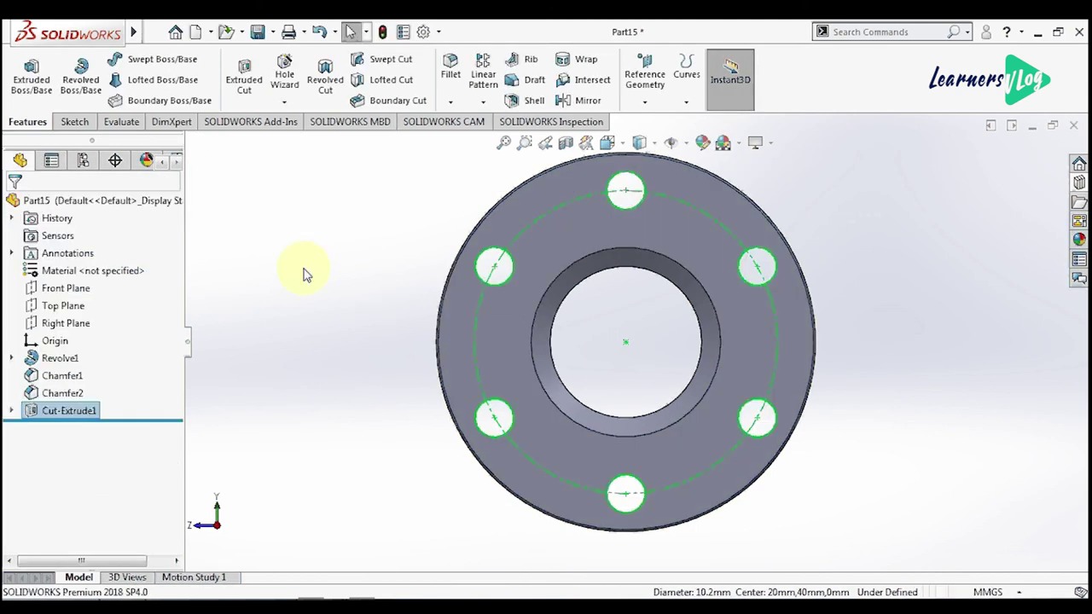
key("ctrl+s")
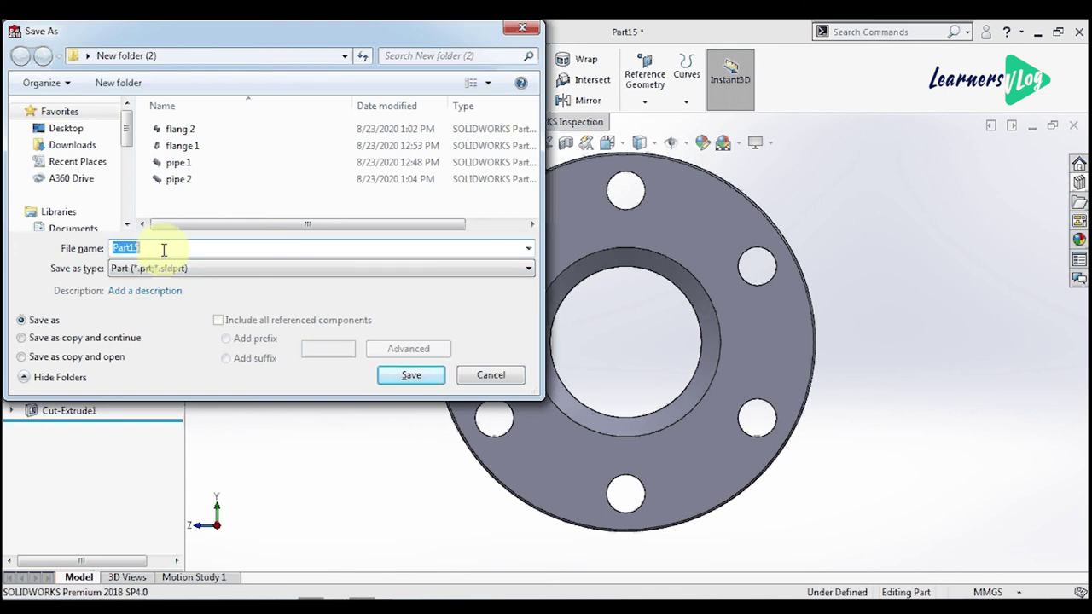
Step: Enter 'flange 3' as the part's file name
type("fla")
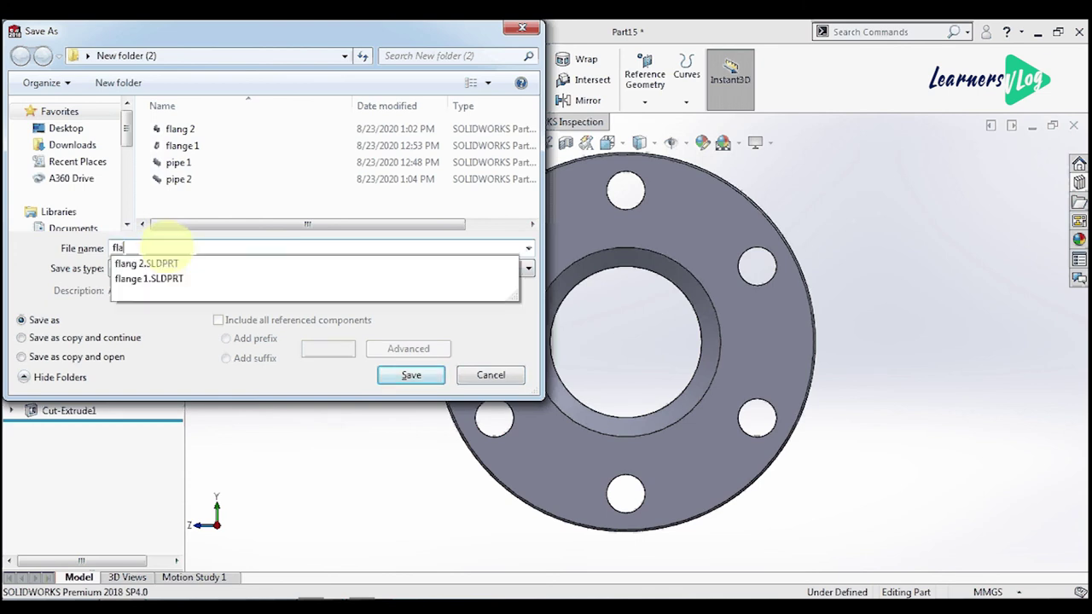
type("nge")
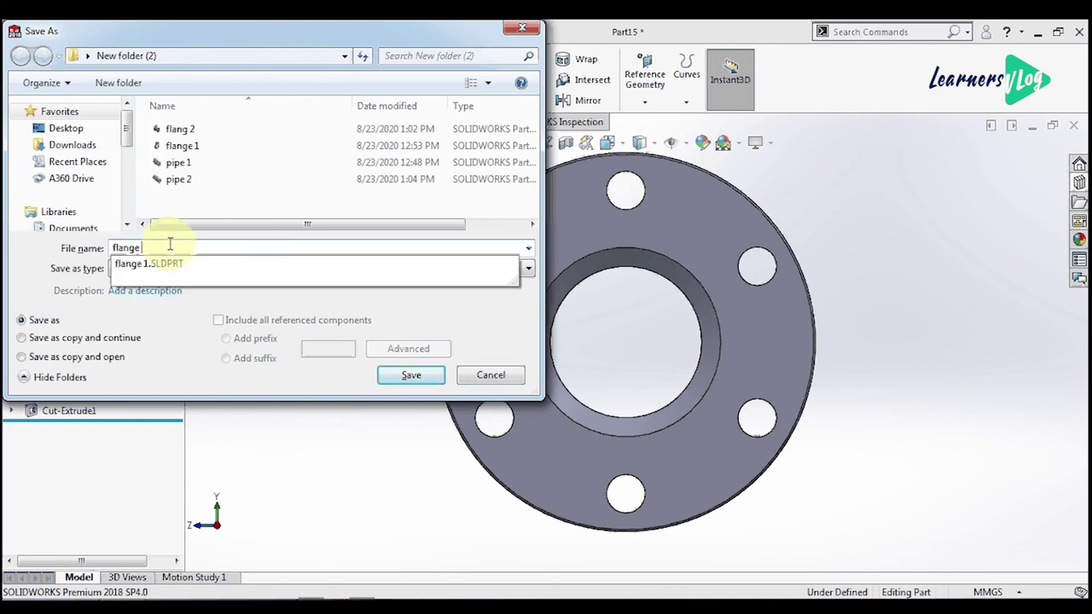
type(" 3")
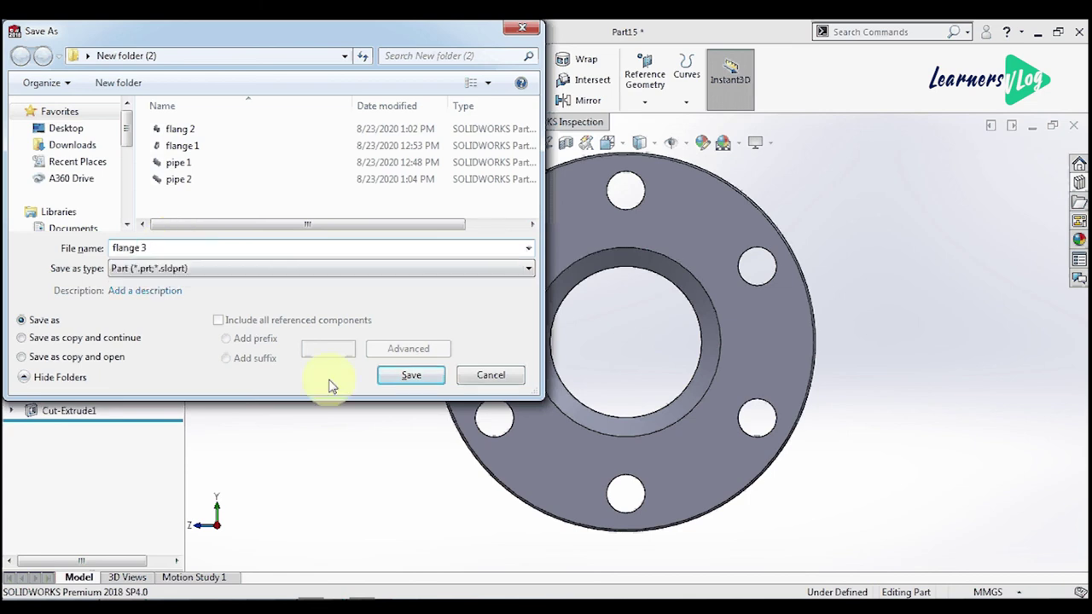